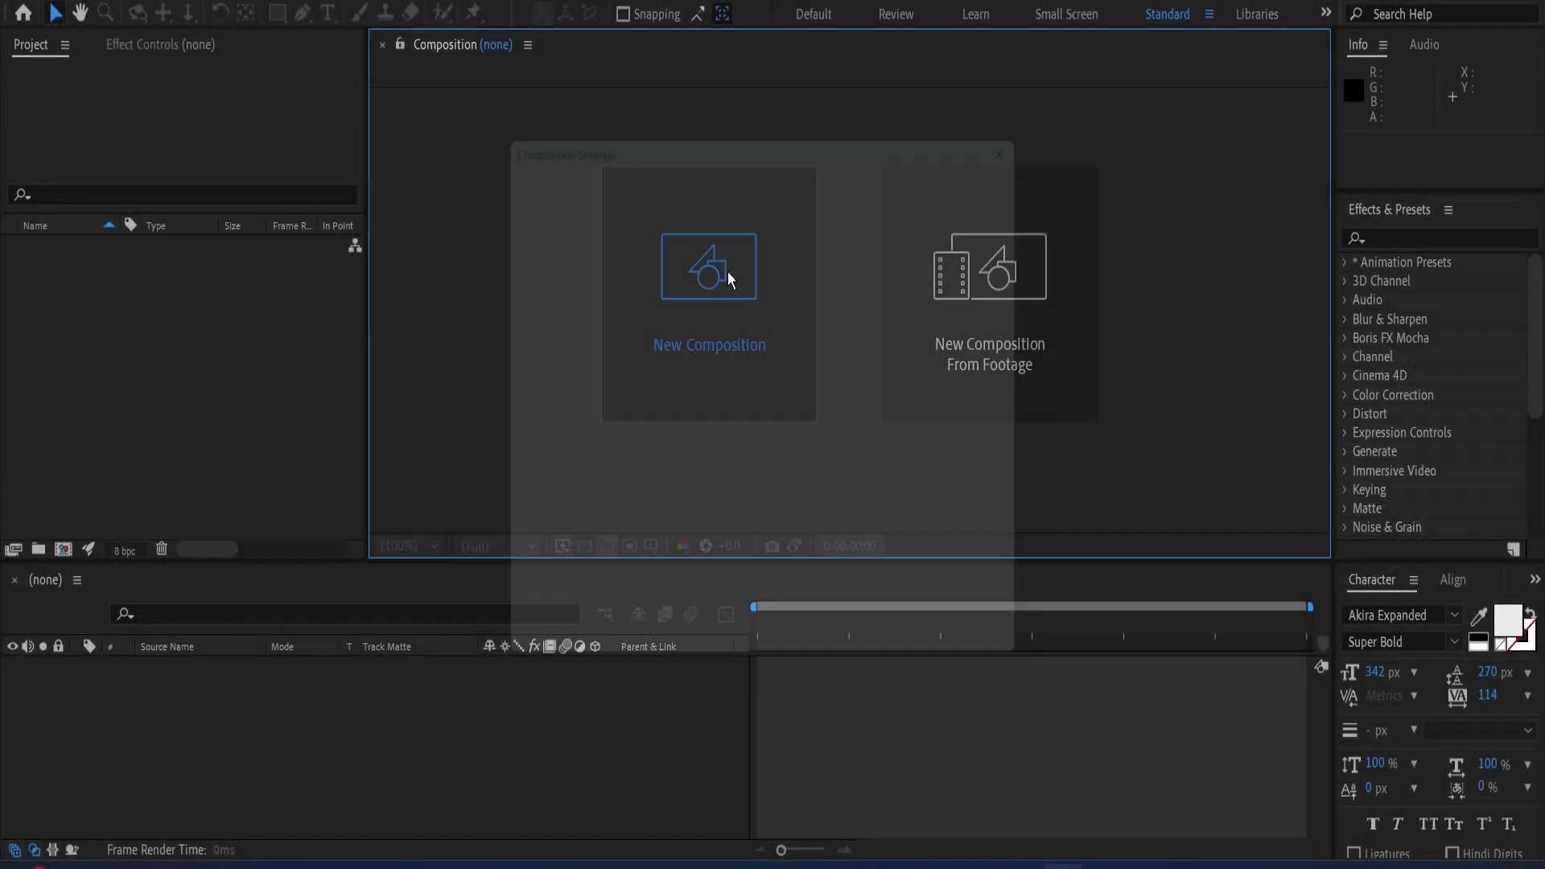
# Create a new 1920×1080, 29.97 fps composition named 'Text Animation'.
pyautogui.click(727, 272)
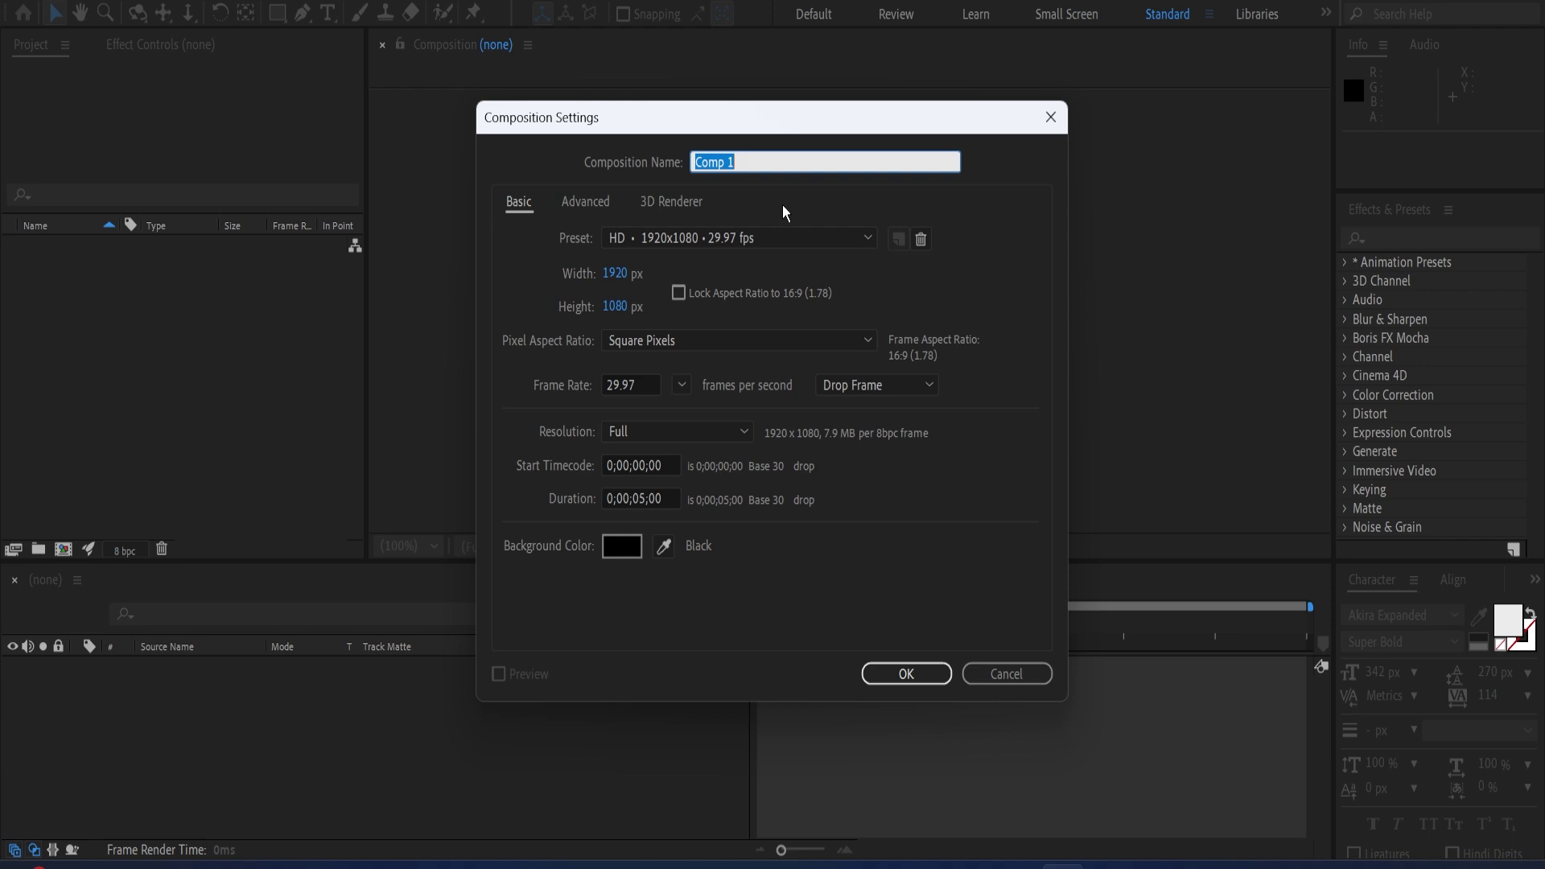
pyautogui.write('Text Animation')
pyautogui.press('Return')
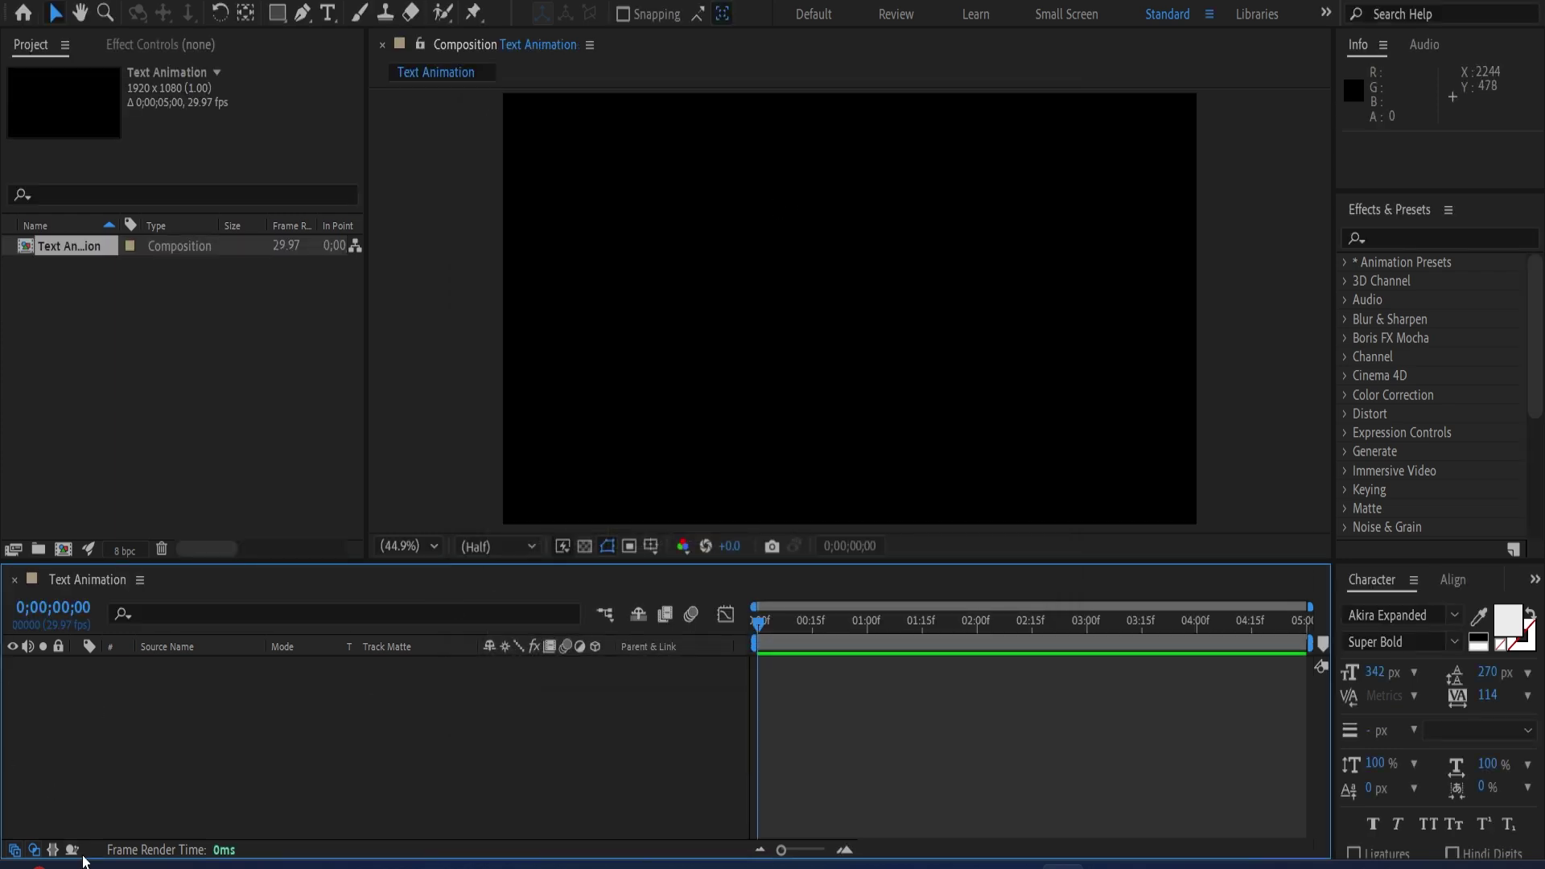
# Draw a paragraph text box across the comp and type 'liquid' in white Akira Expanded.
pyautogui.click(328, 13)
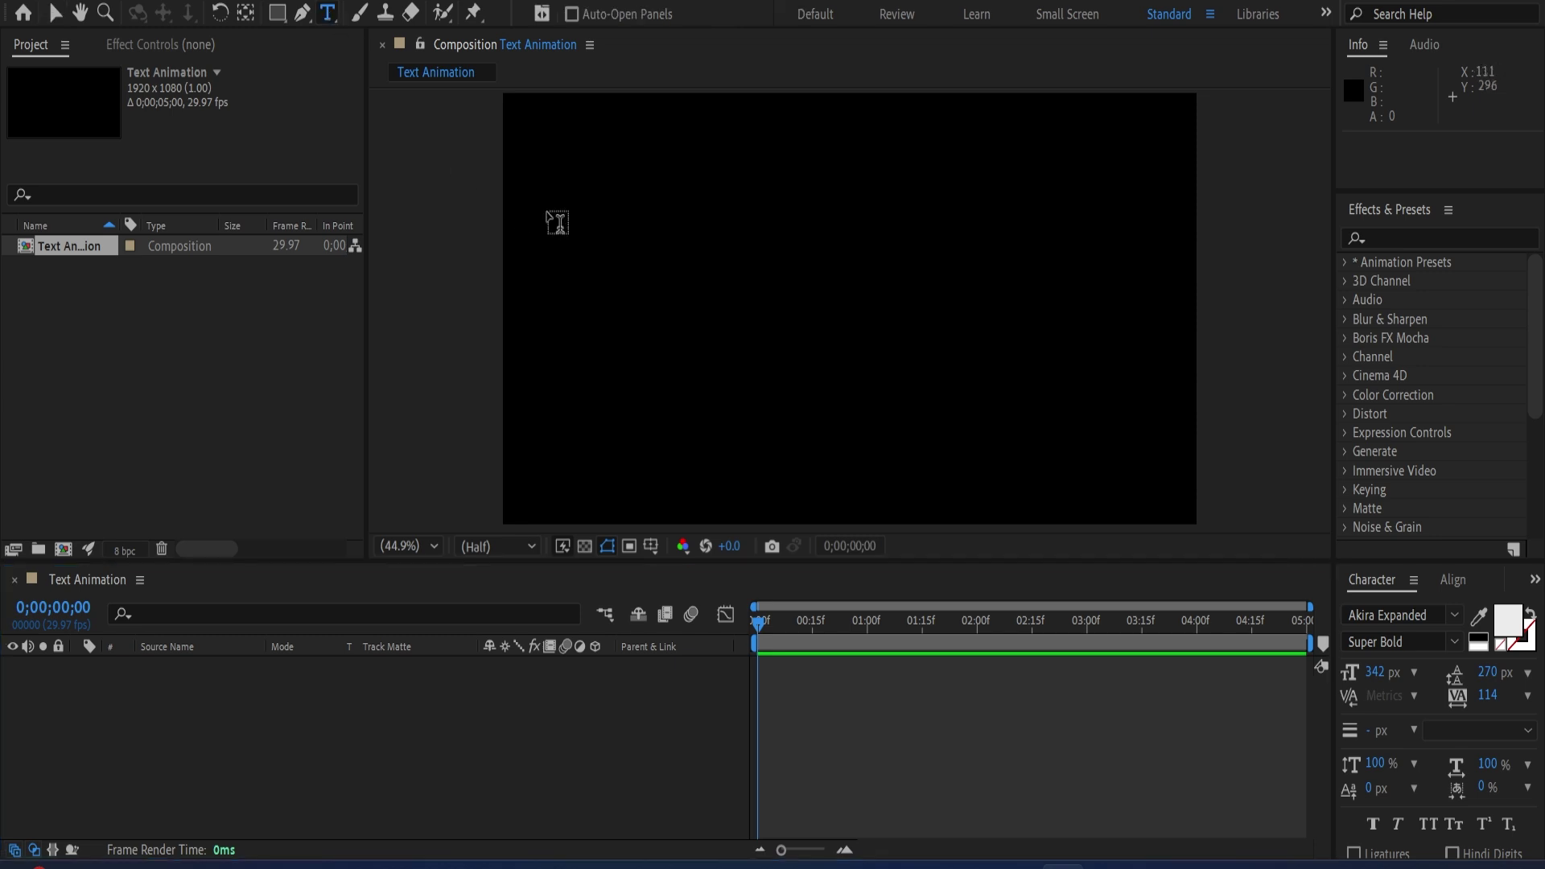
pyautogui.moveTo(530, 146); pyautogui.dragTo(1173, 486)
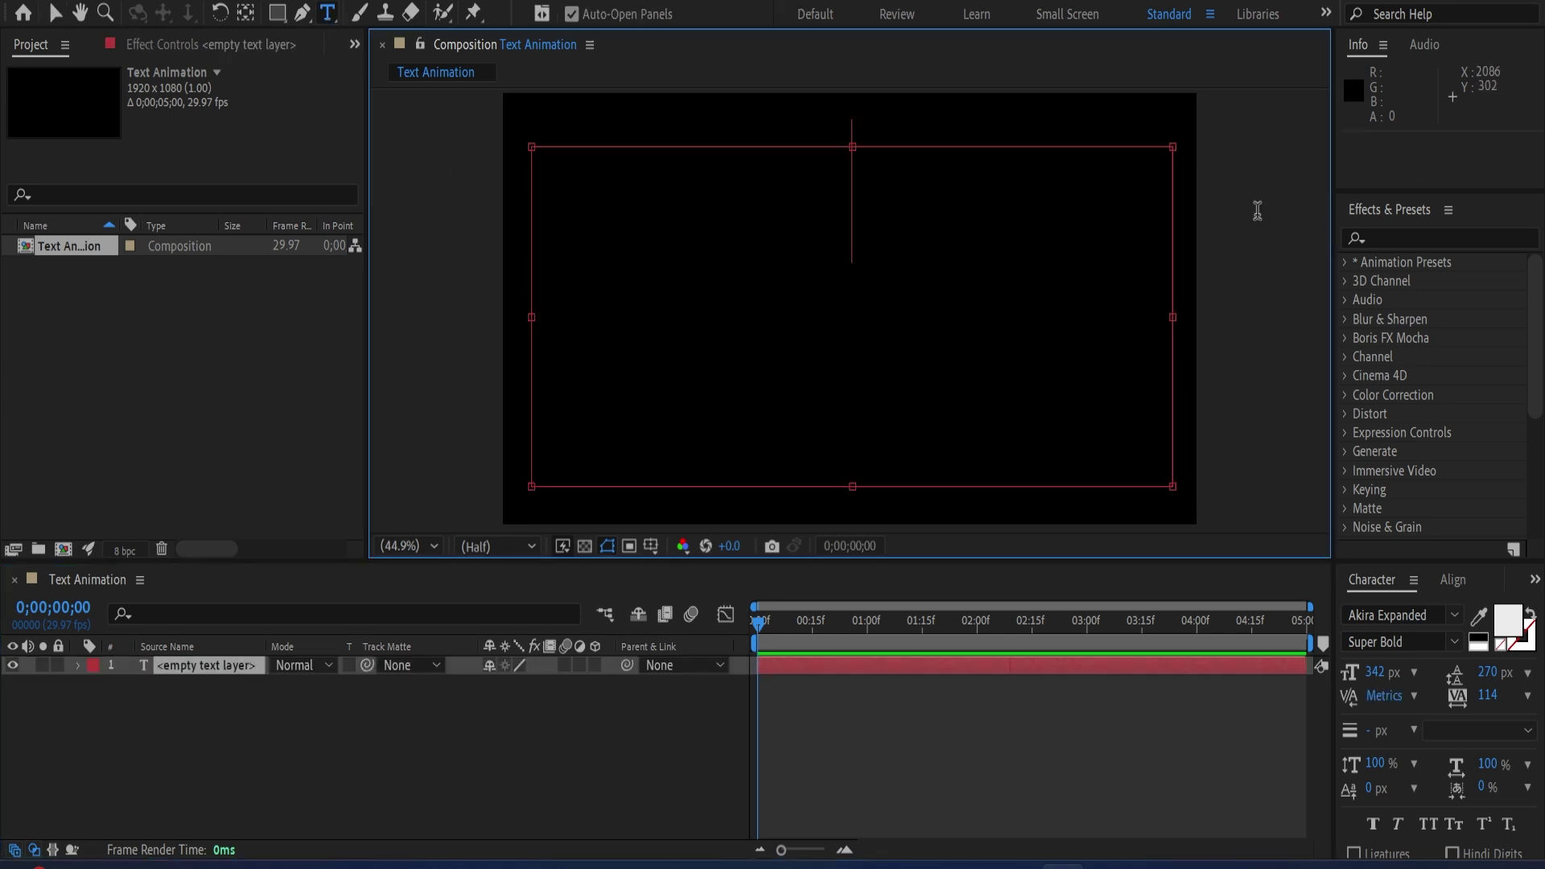
pyautogui.write('l')
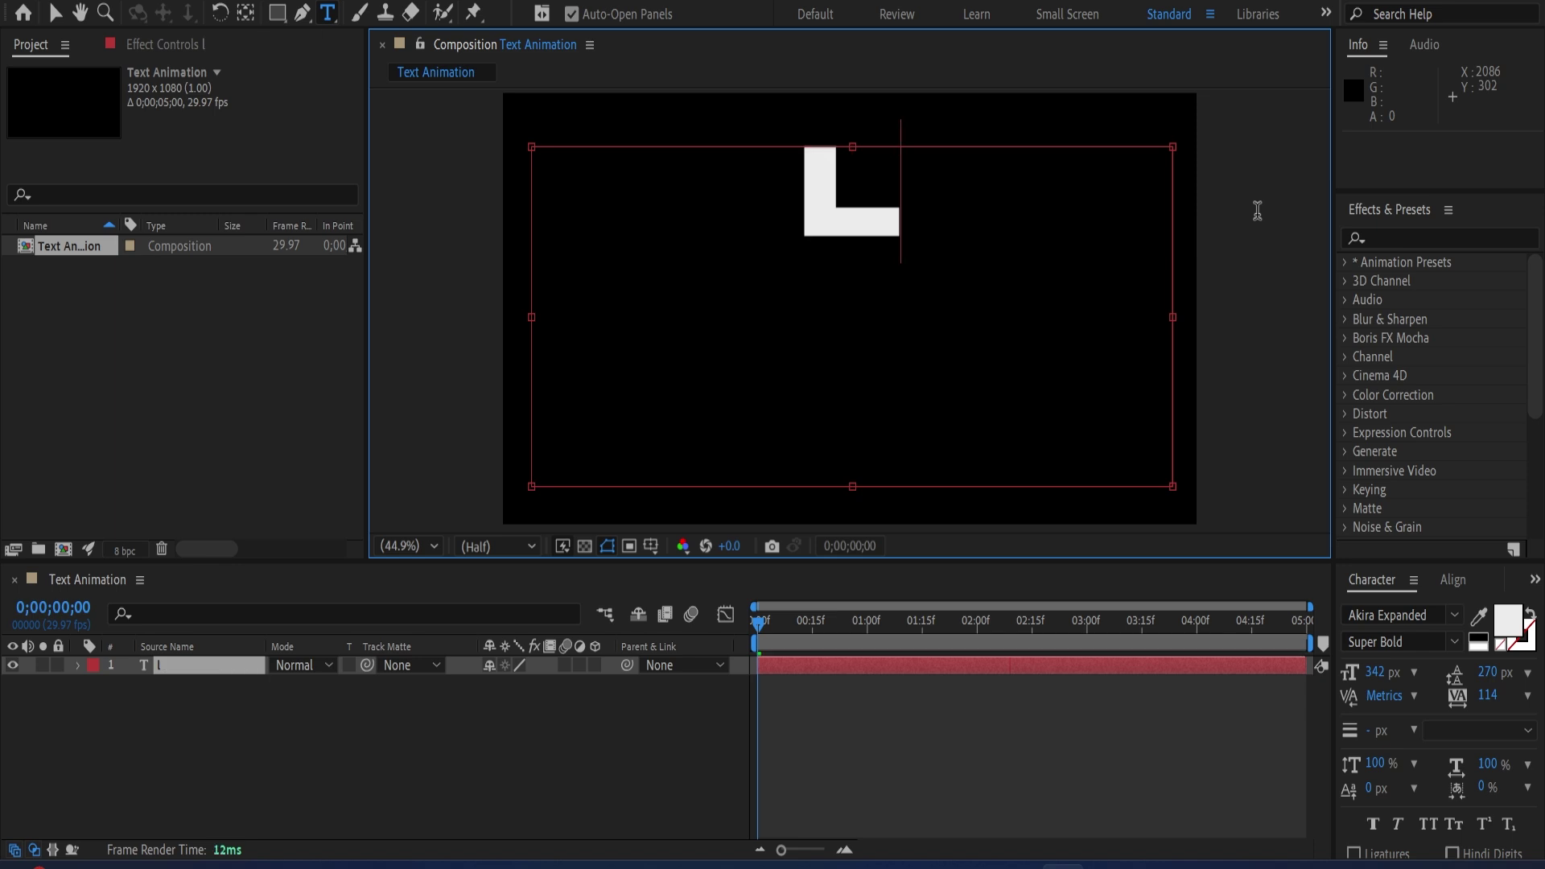
pyautogui.write('iqu')
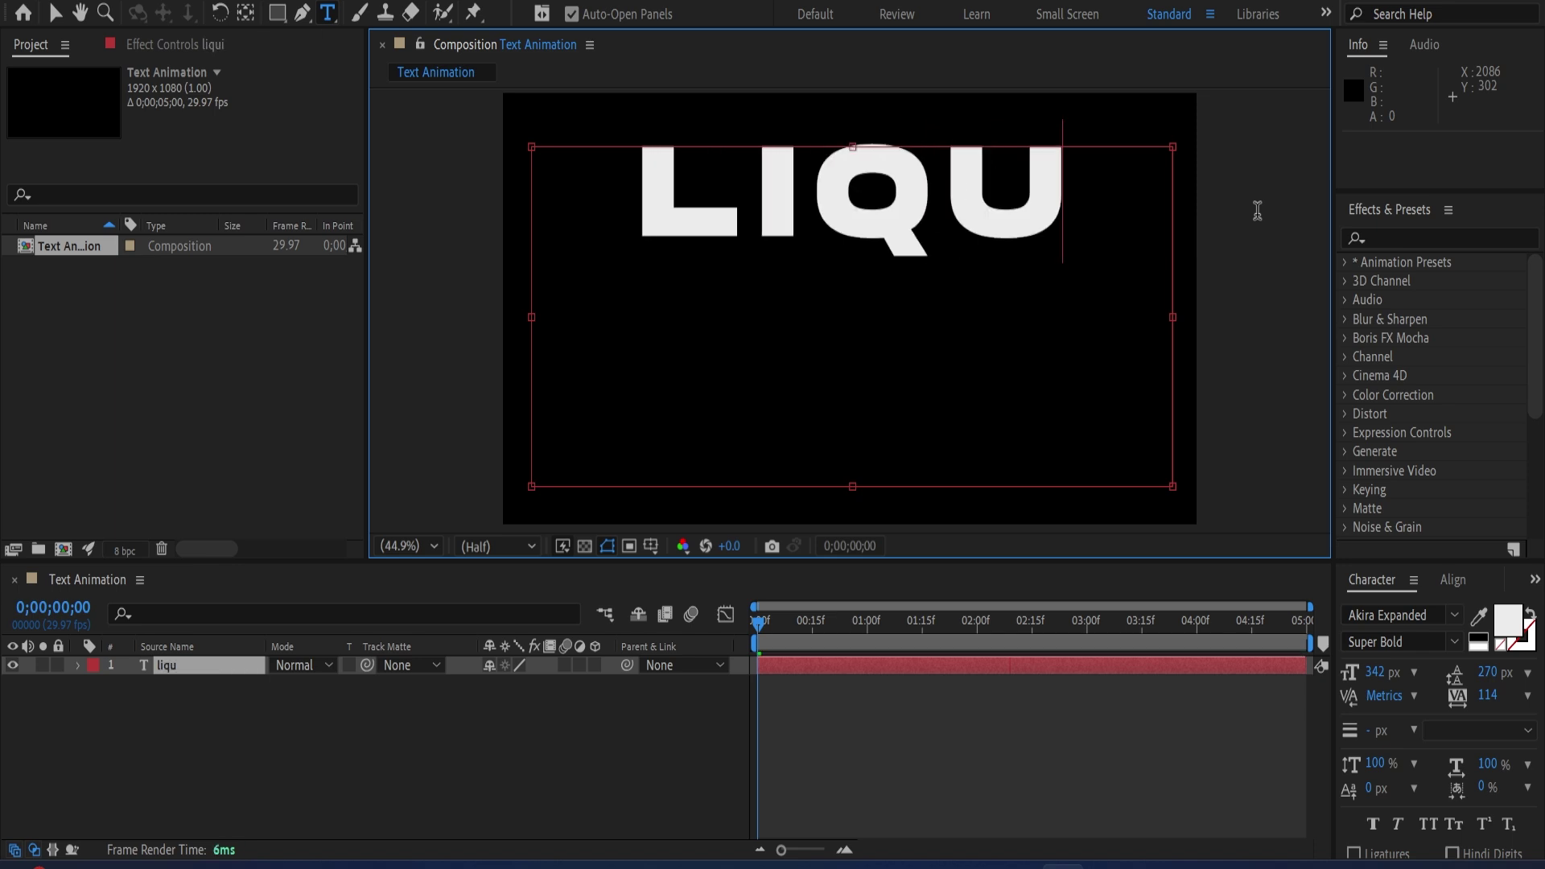
pyautogui.write('id')
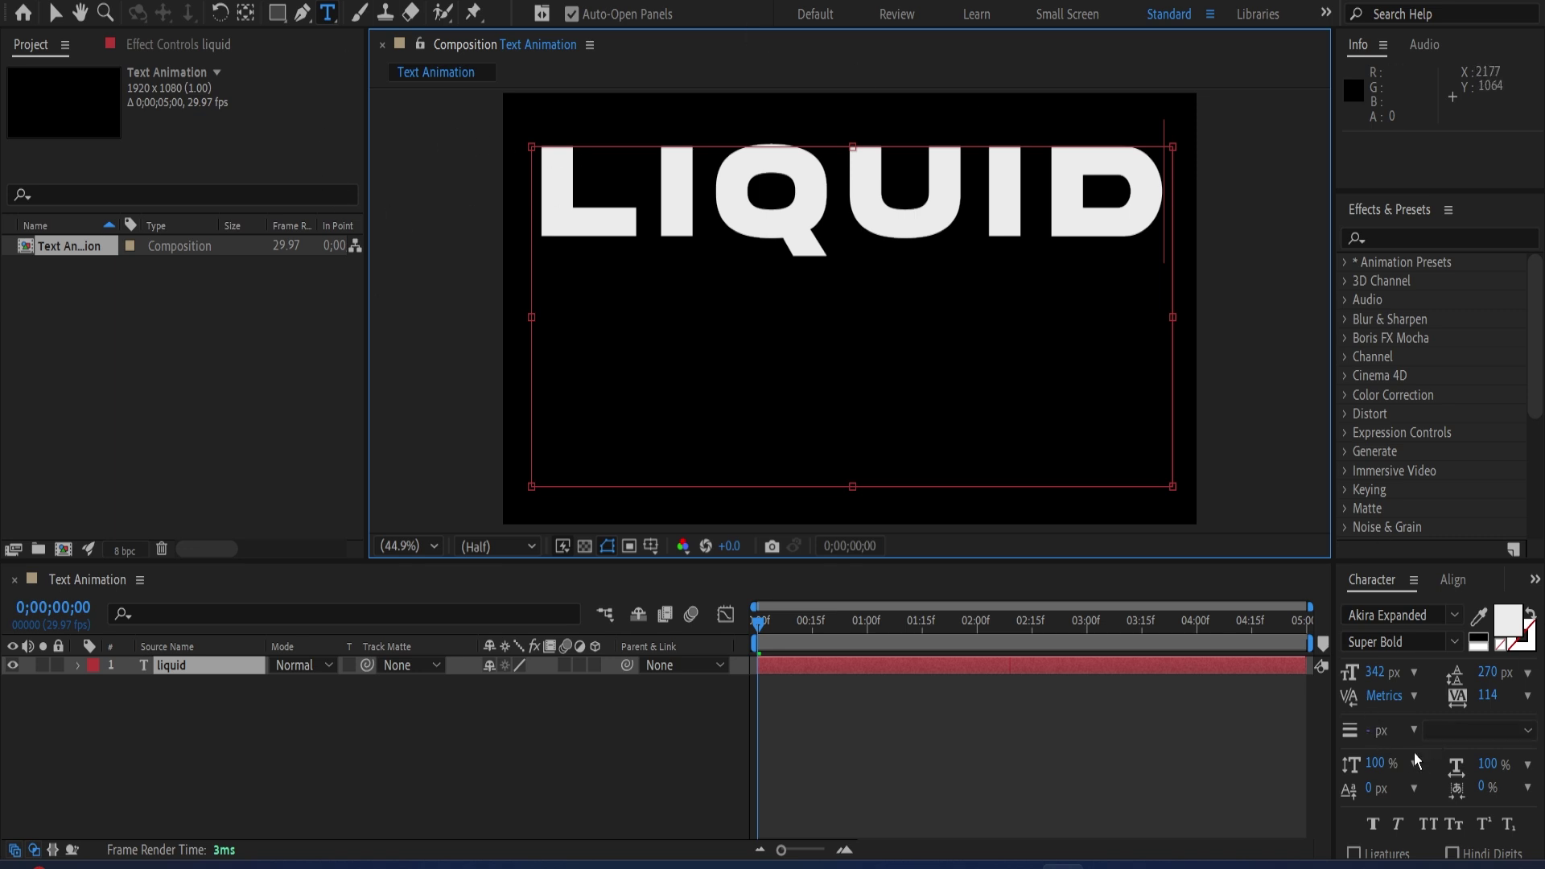
# Centre the text layer horizontally and vertically in the composition.
pyautogui.click(1455, 583)
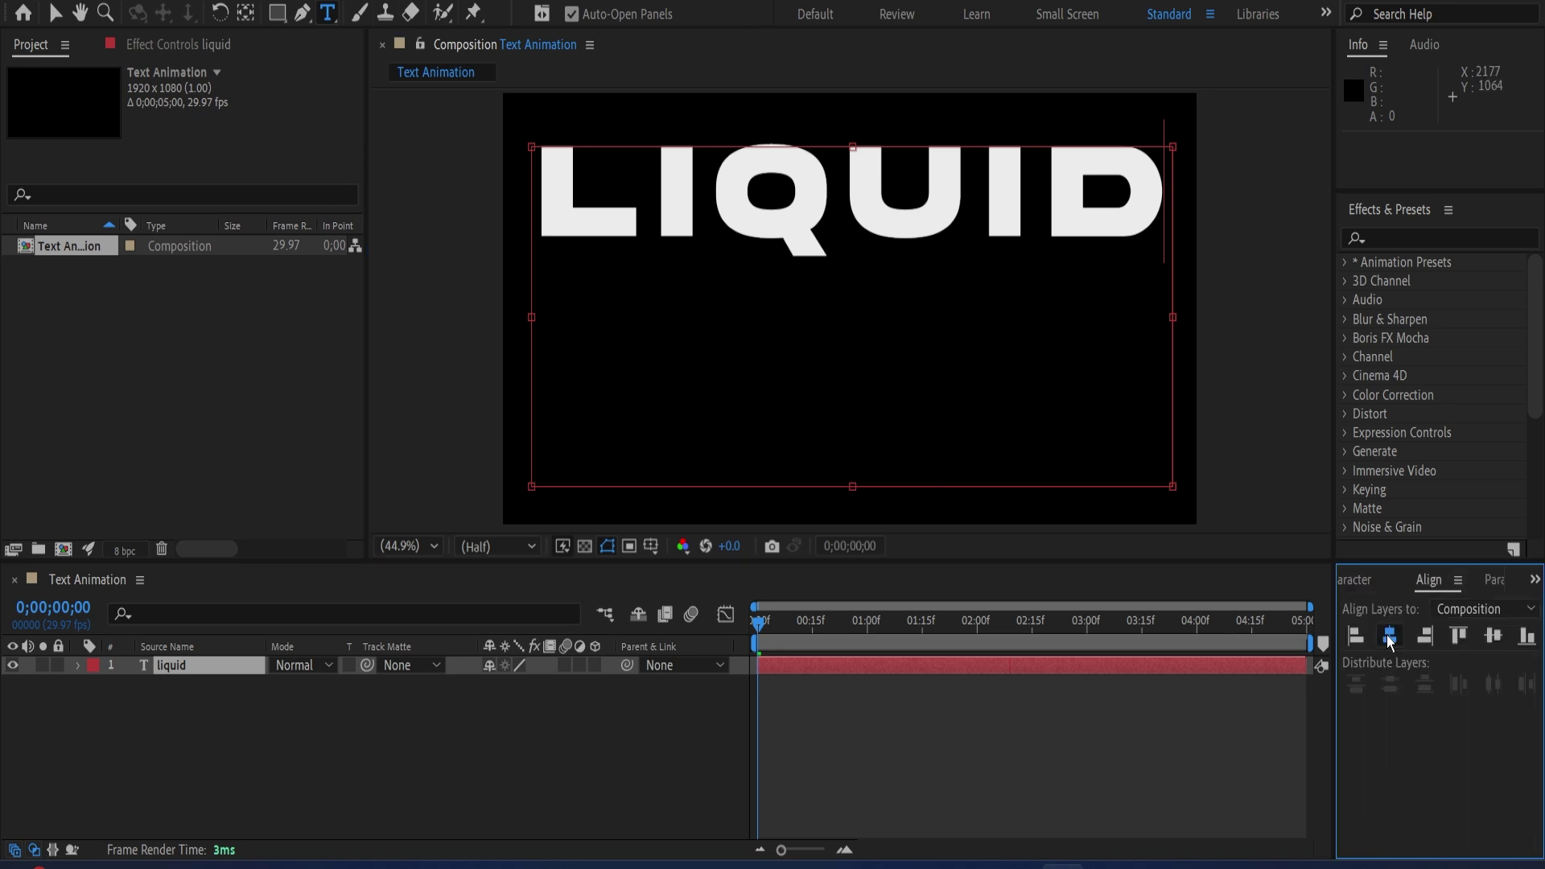
pyautogui.click(1390, 637)
pyautogui.click(1495, 636)
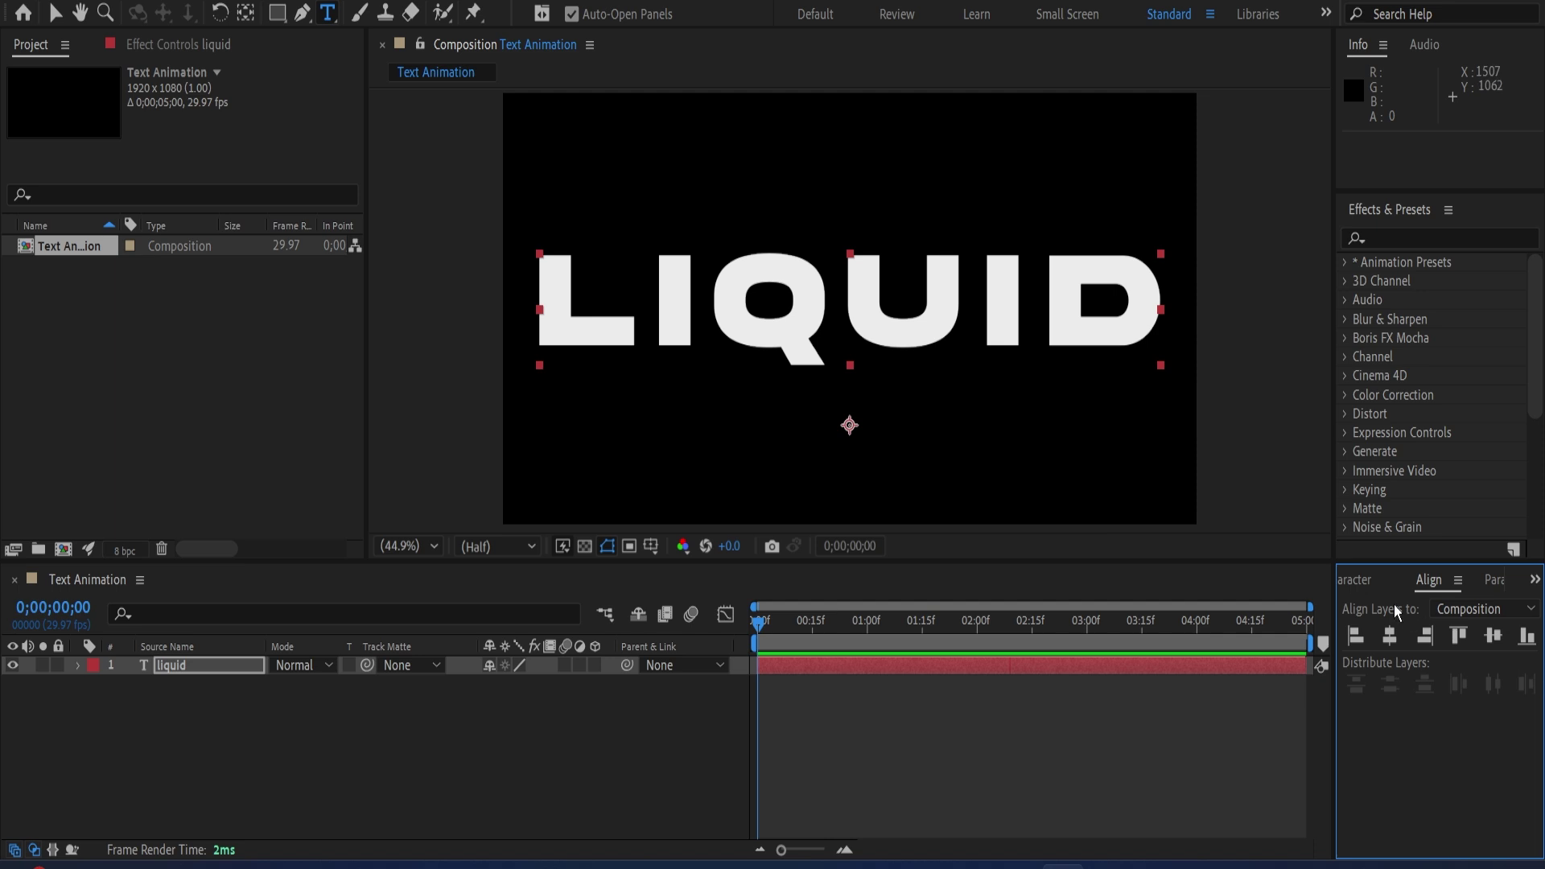
# Reduce the LIQUID font size to 326 px, leaving faux bold off.
pyautogui.click(1366, 582)
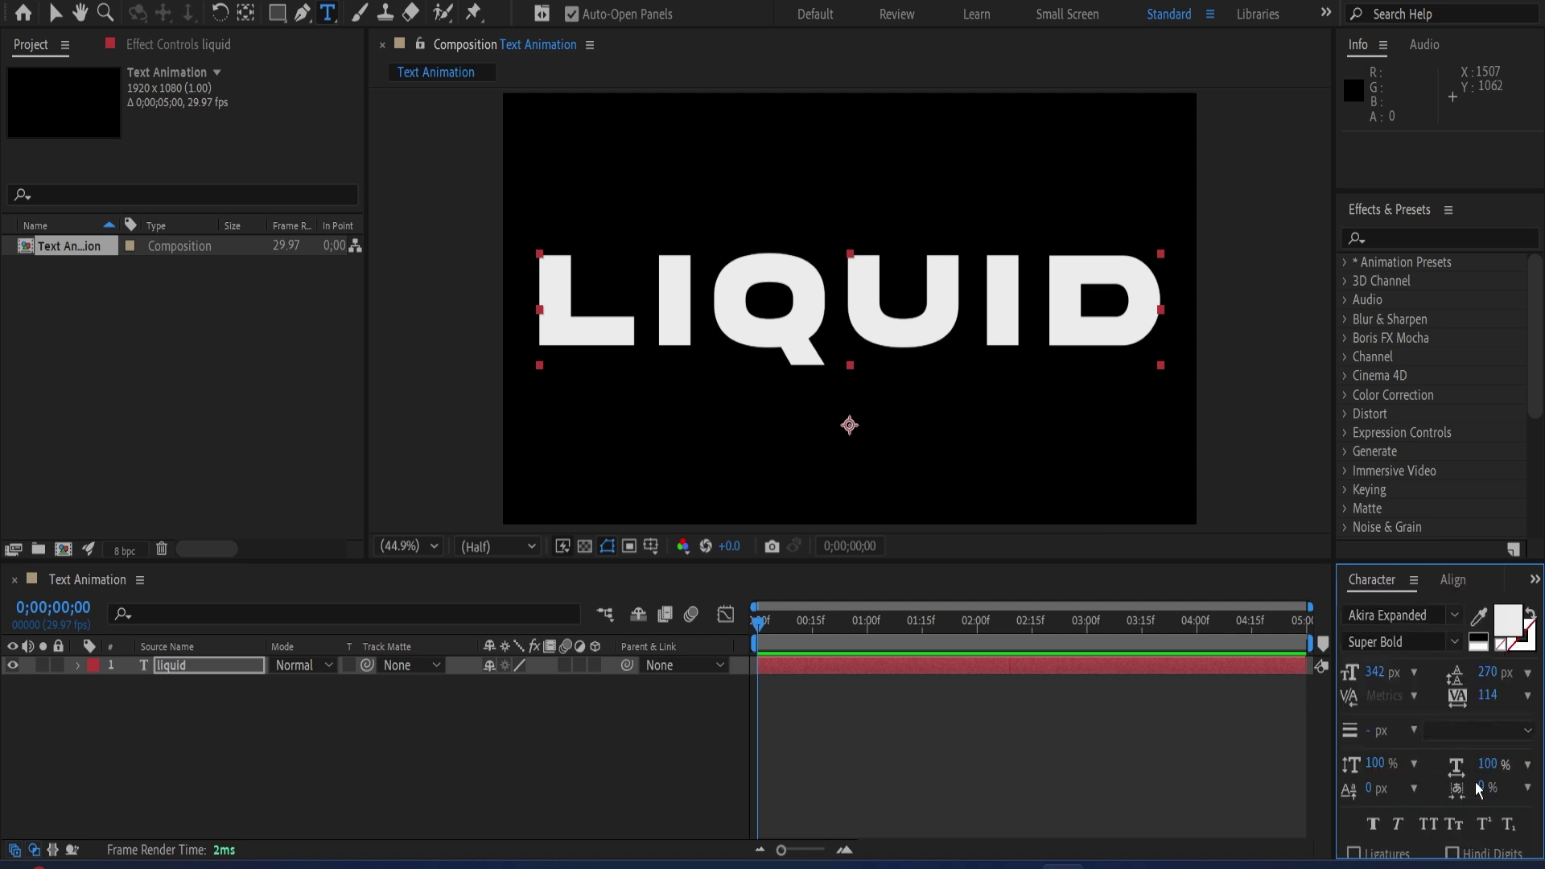
pyautogui.click(1375, 825)
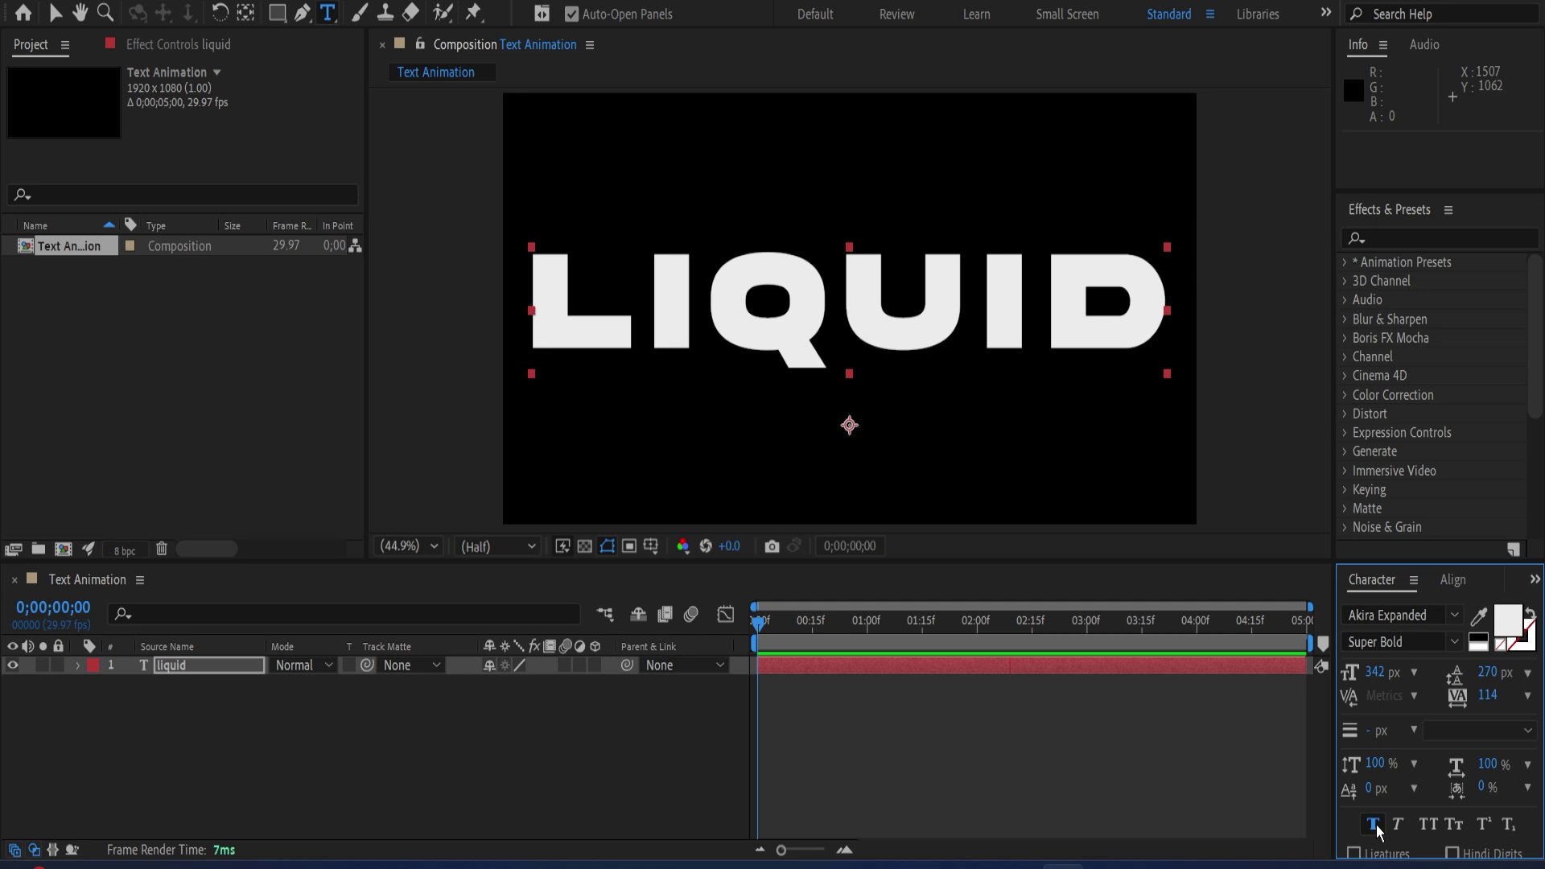
pyautogui.click(1376, 824)
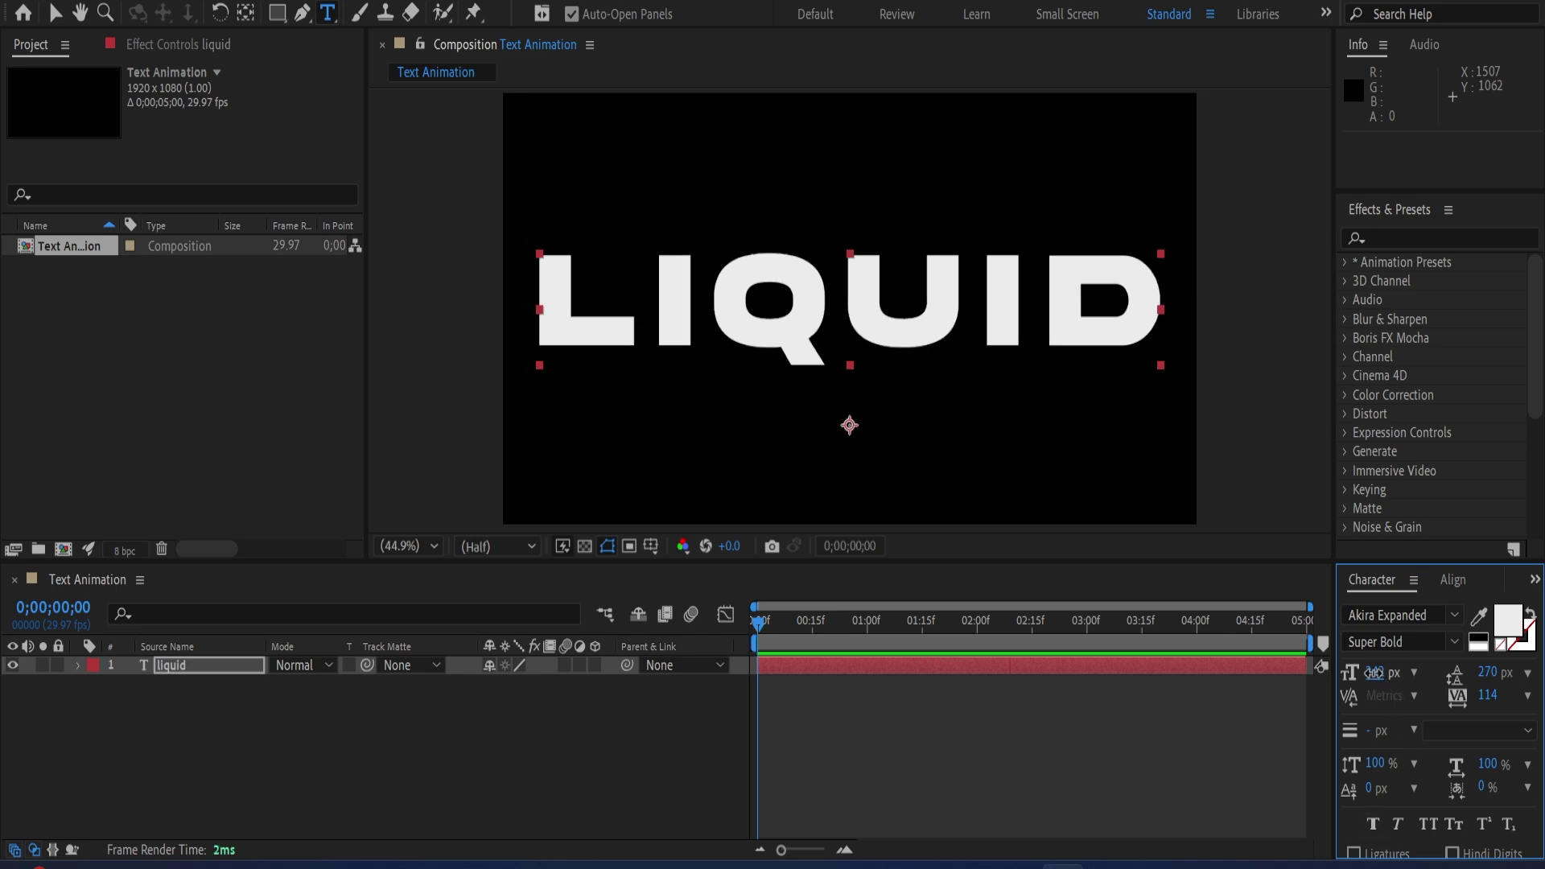
pyautogui.moveTo(1382, 679); pyautogui.dragTo(1357, 674)
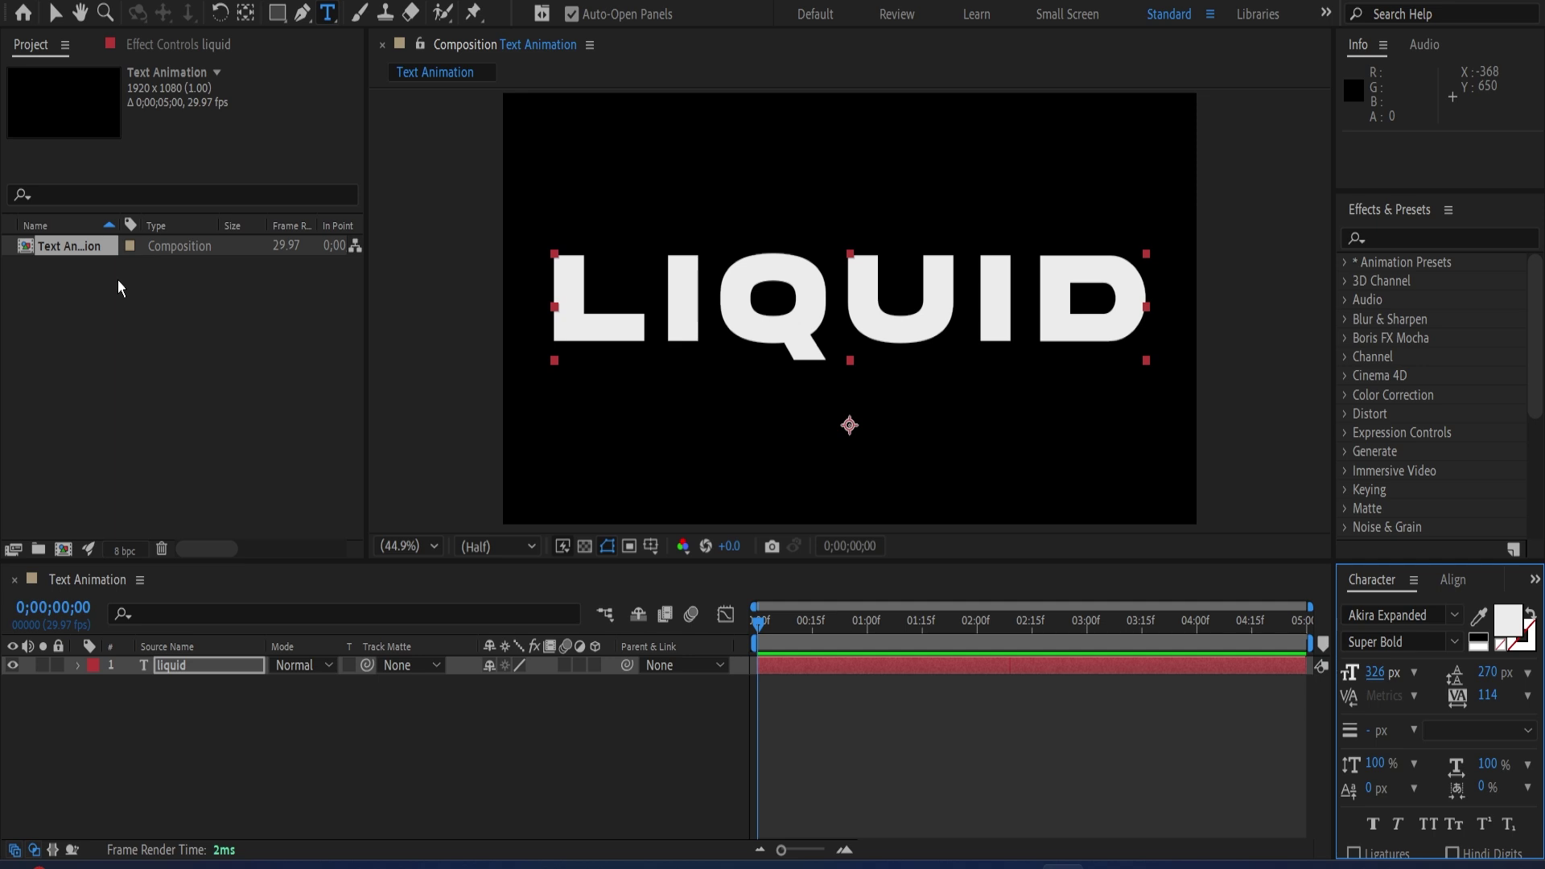
pyautogui.click(58, 12)
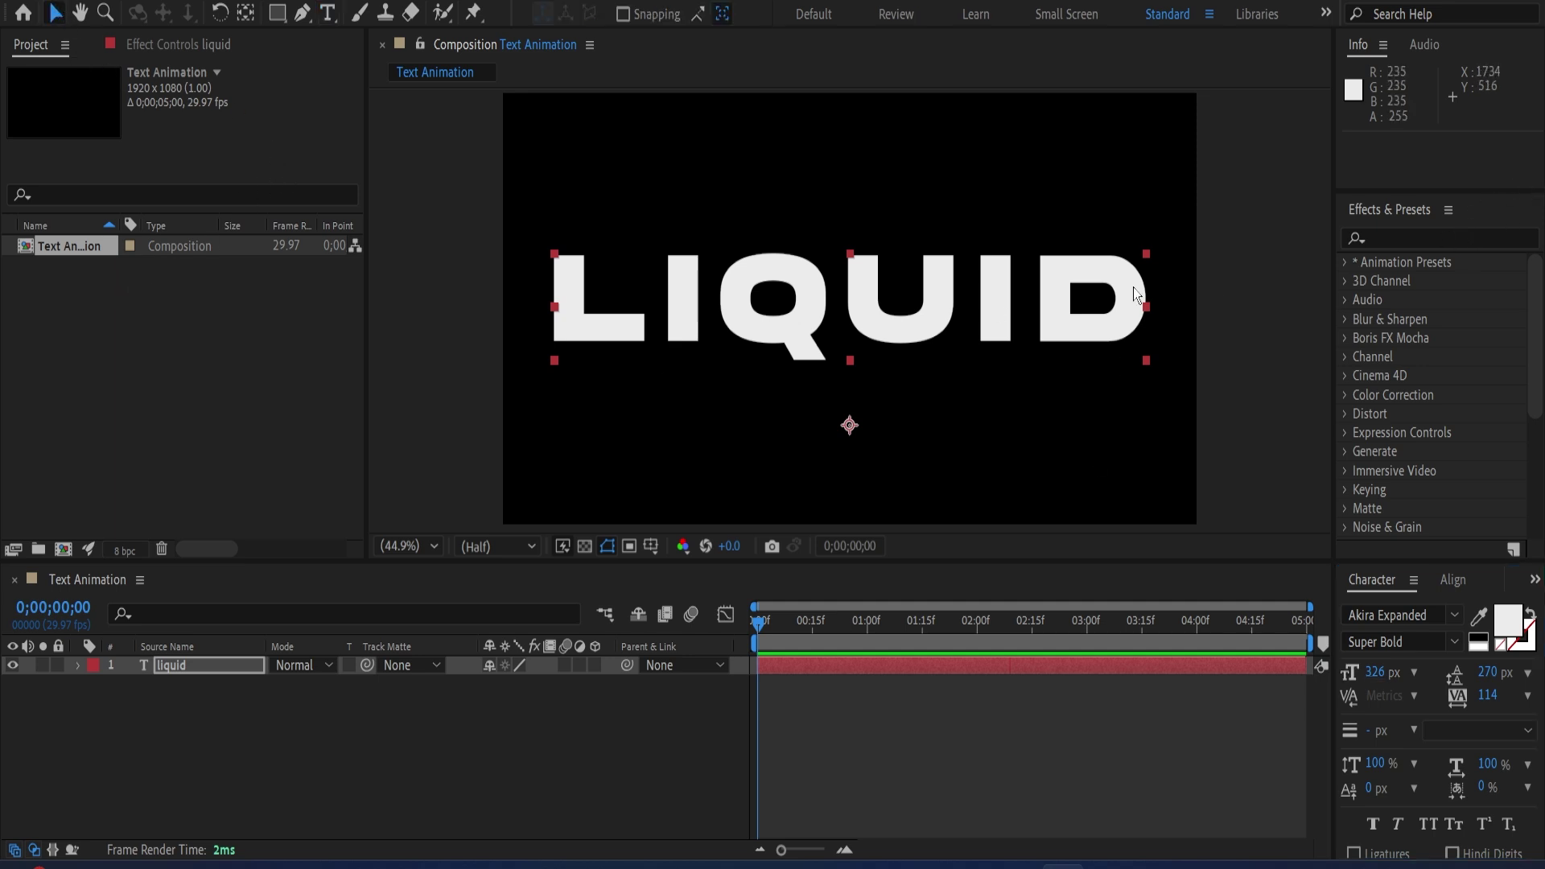
# Apply CC Smear from Effects & Presets to the liquid layer.
pyautogui.click(1430, 238)
pyautogui.write('cc')
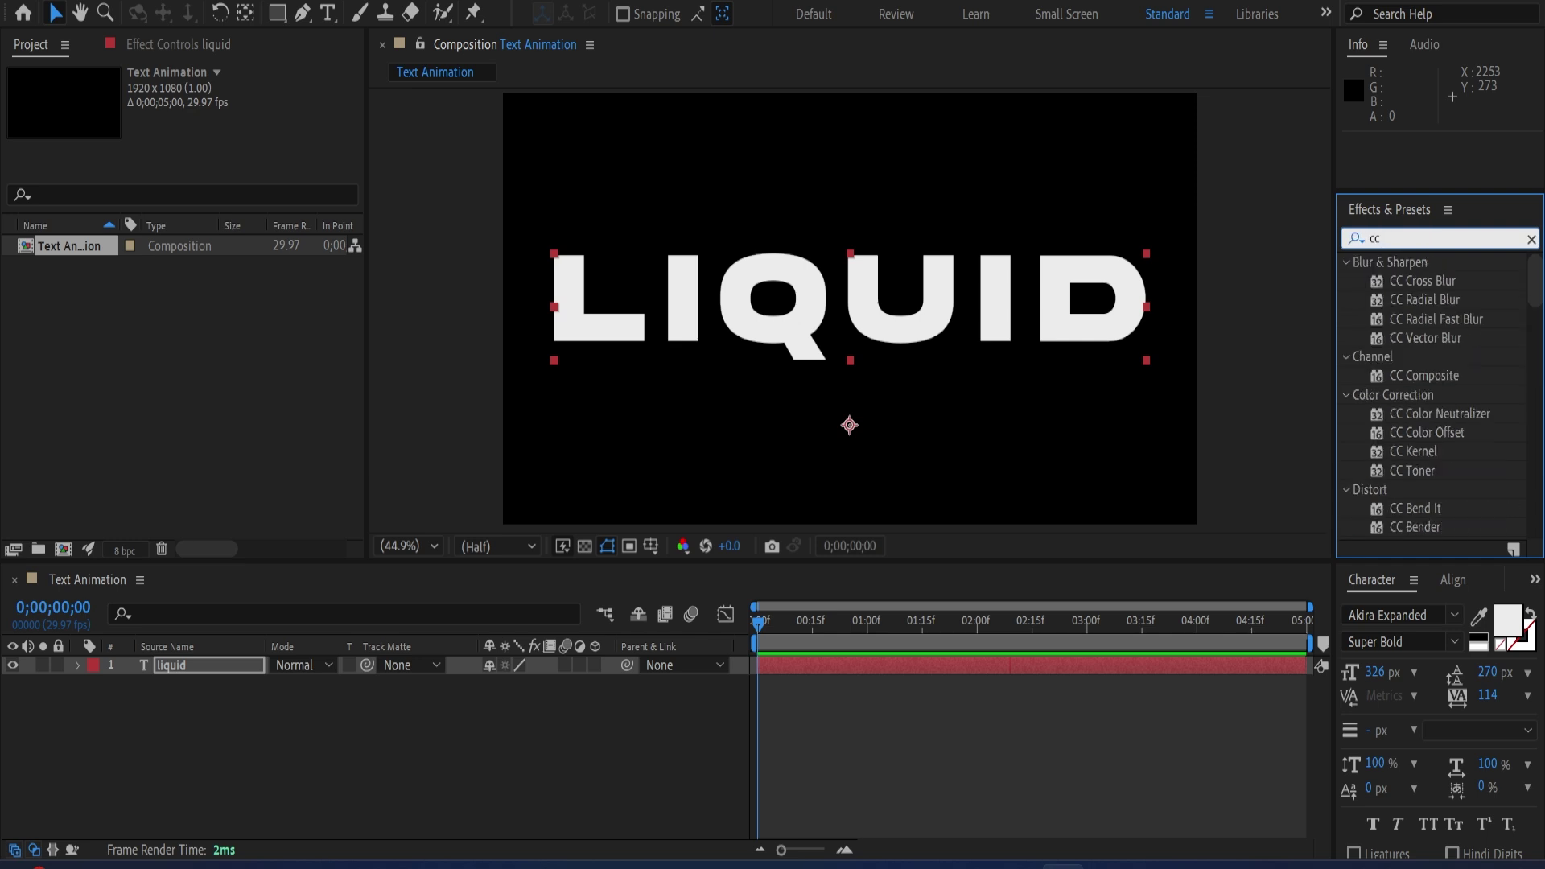
pyautogui.write(' s')
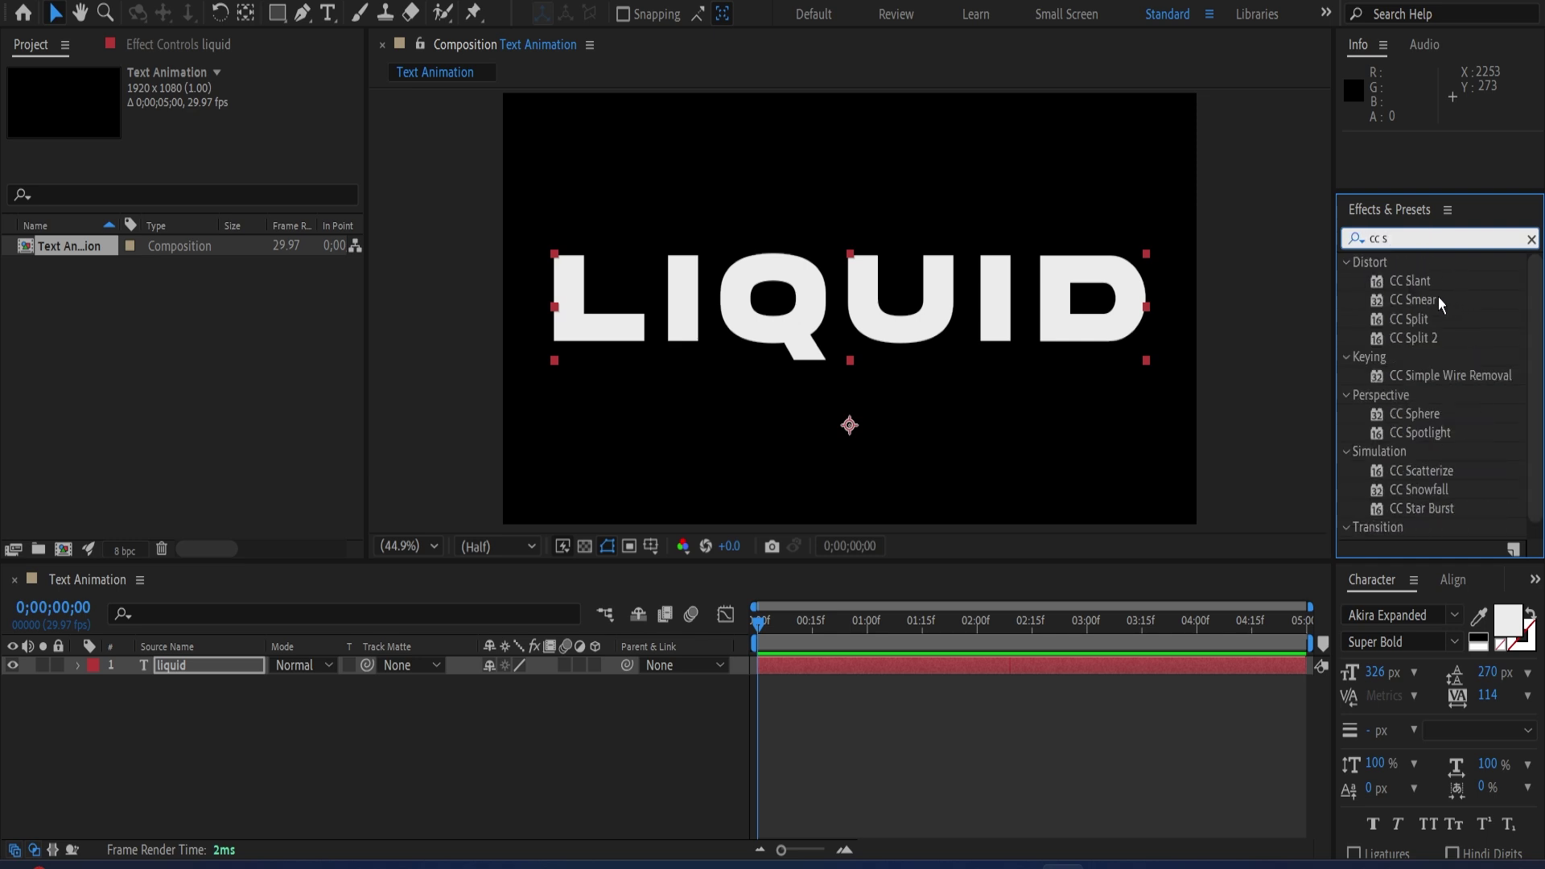
pyautogui.moveTo(1432, 301); pyautogui.dragTo(244, 663)
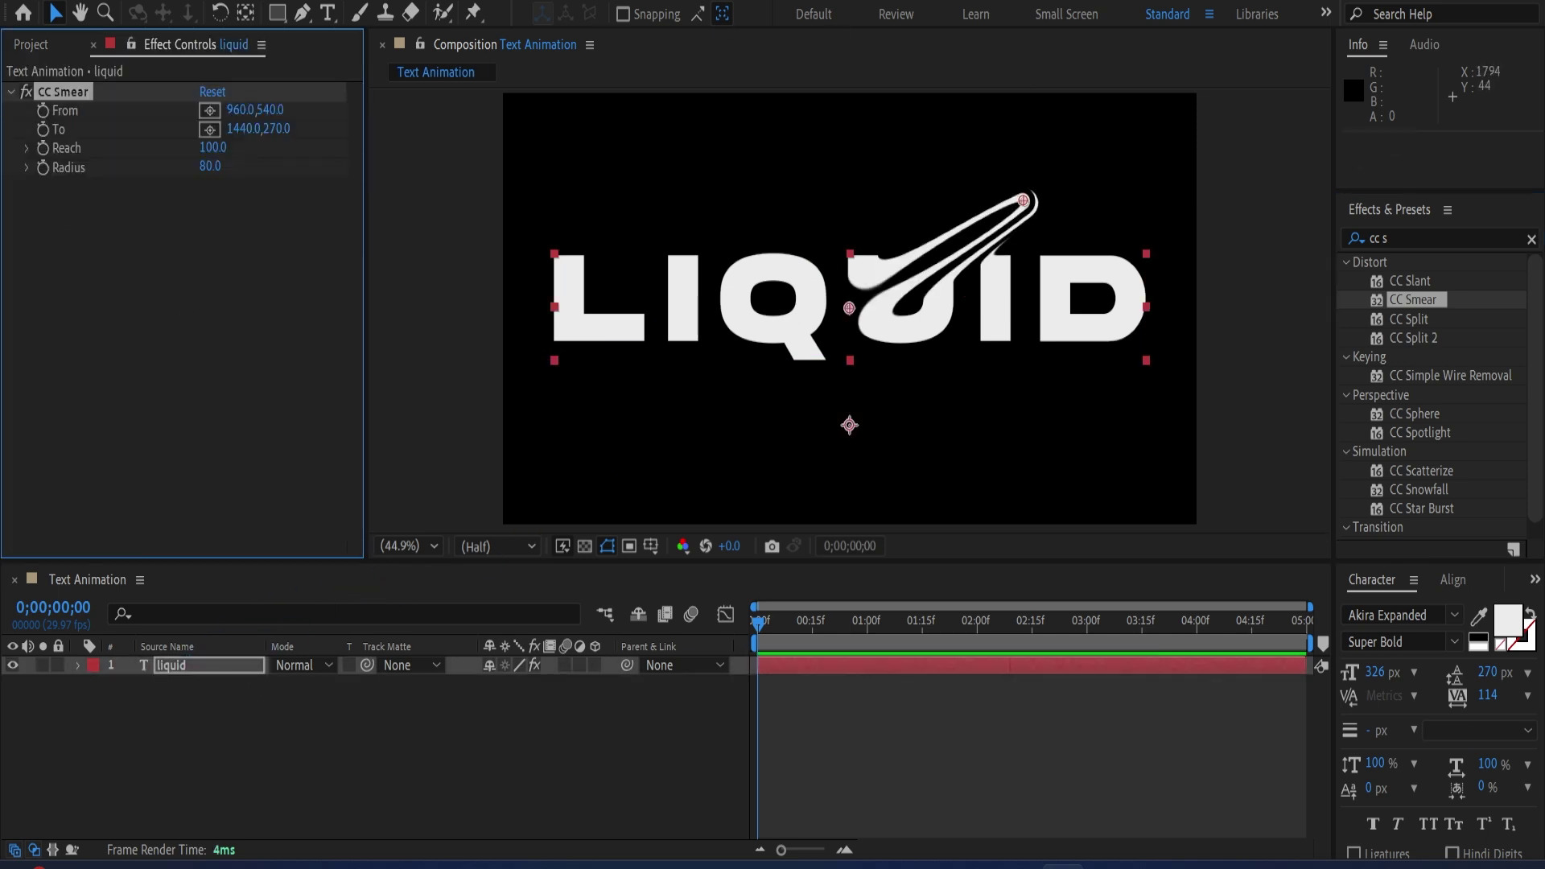
# Set the smear's From point on the D and pull its To point down into a drip.
pyautogui.click(209, 110)
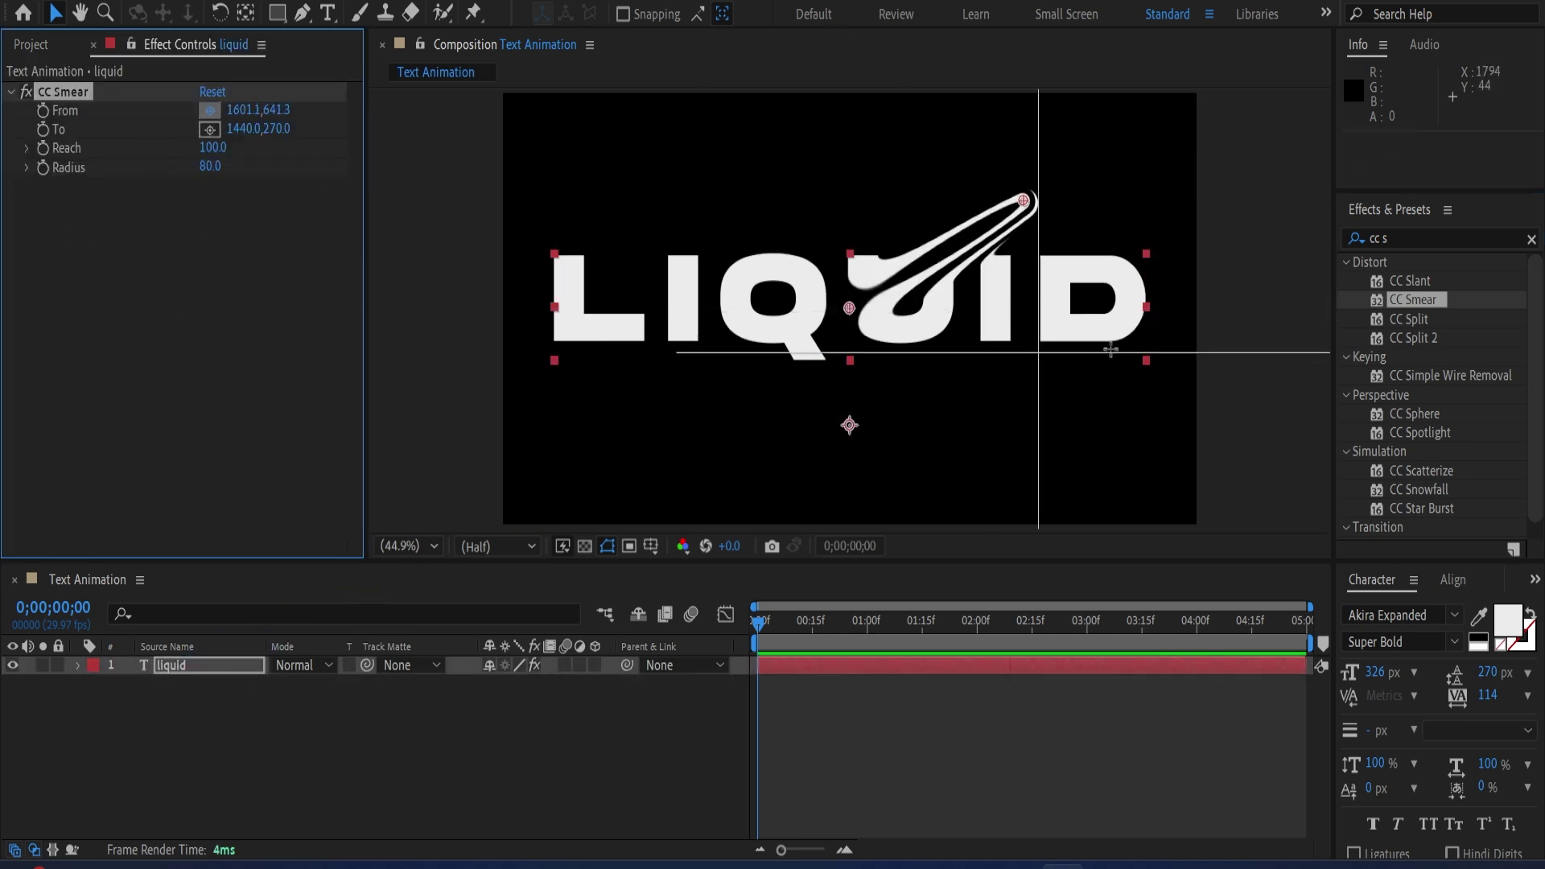
pyautogui.click(1053, 330)
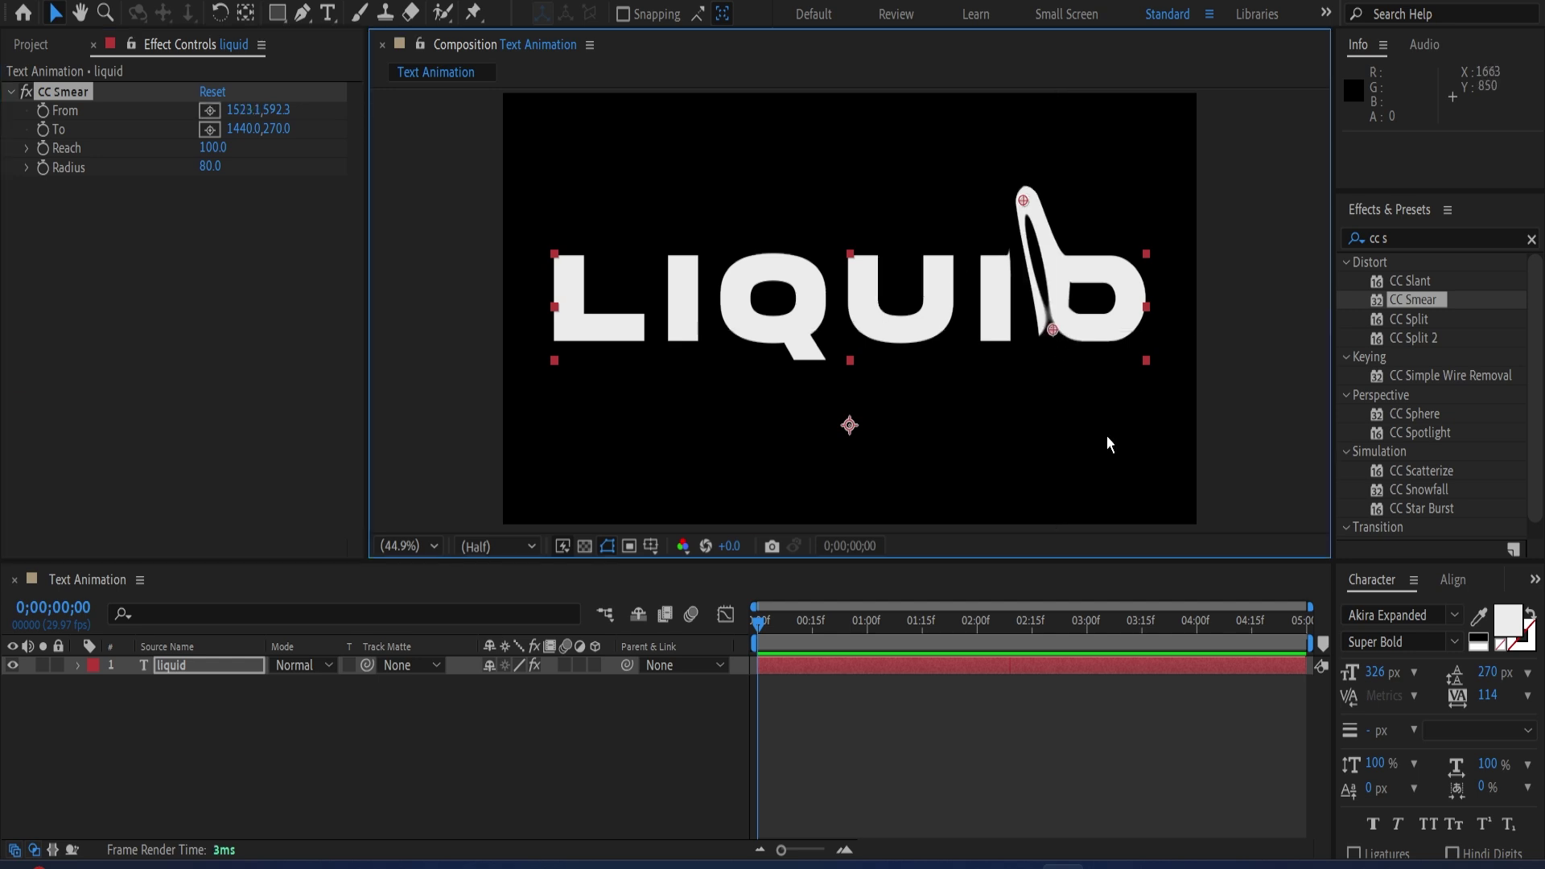
pyautogui.moveTo(1028, 200)
pyautogui.mouseDown()
pyautogui.moveTo(1063, 520)
pyautogui.moveTo(1056, 613)
pyautogui.moveTo(1056, 573)
pyautogui.mouseUp()
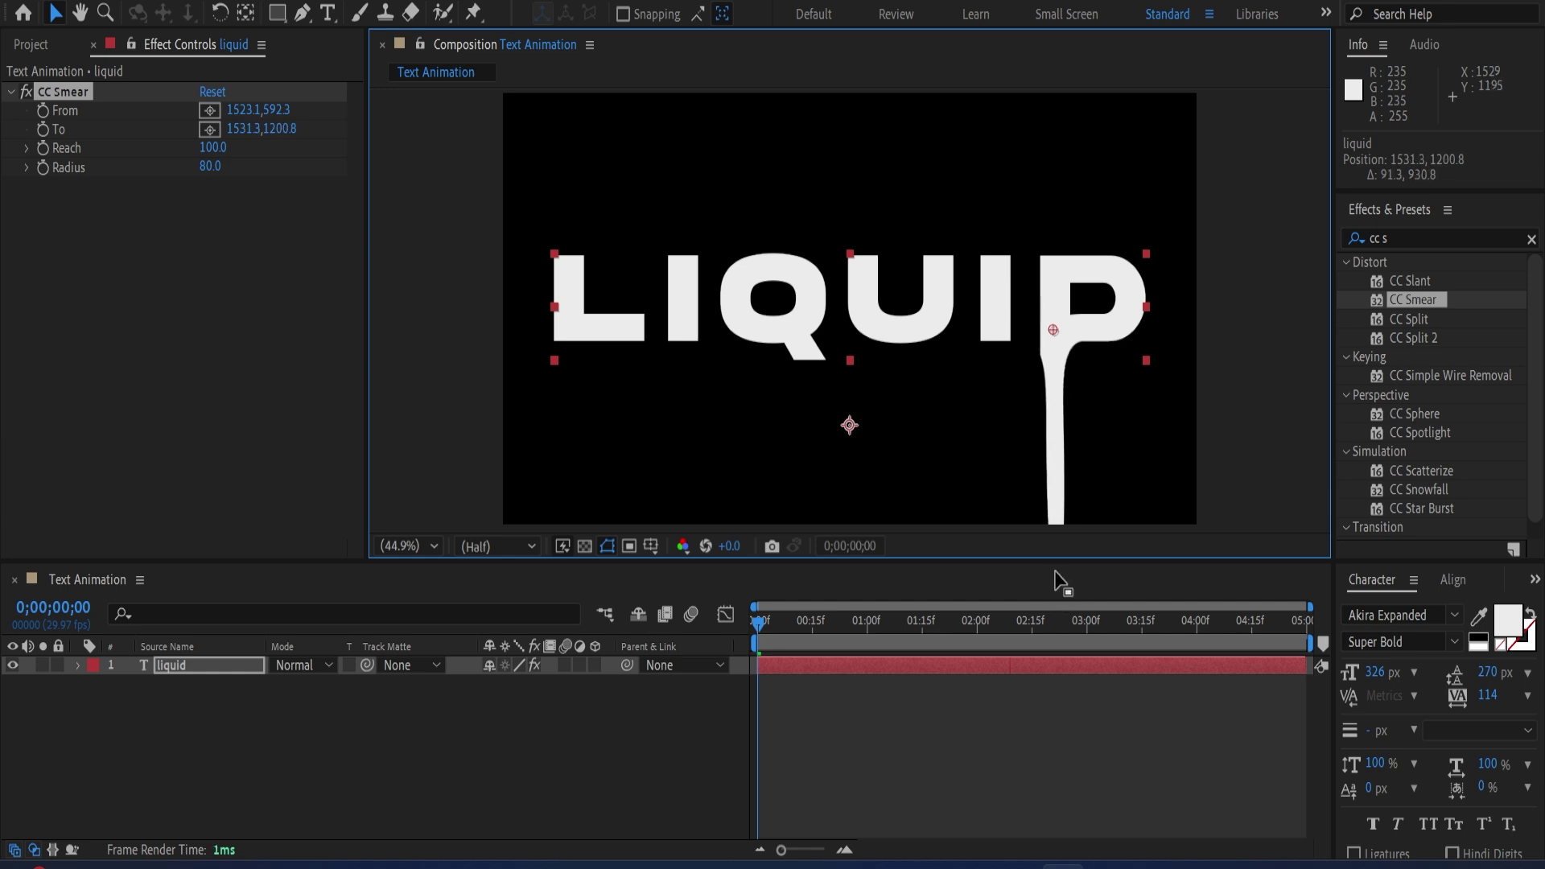
# Fine-tune the smear's To point to 1531.3, 1148.8 with the view at Fit up to 100%.
pyautogui.scroll(-2, 990, 399)
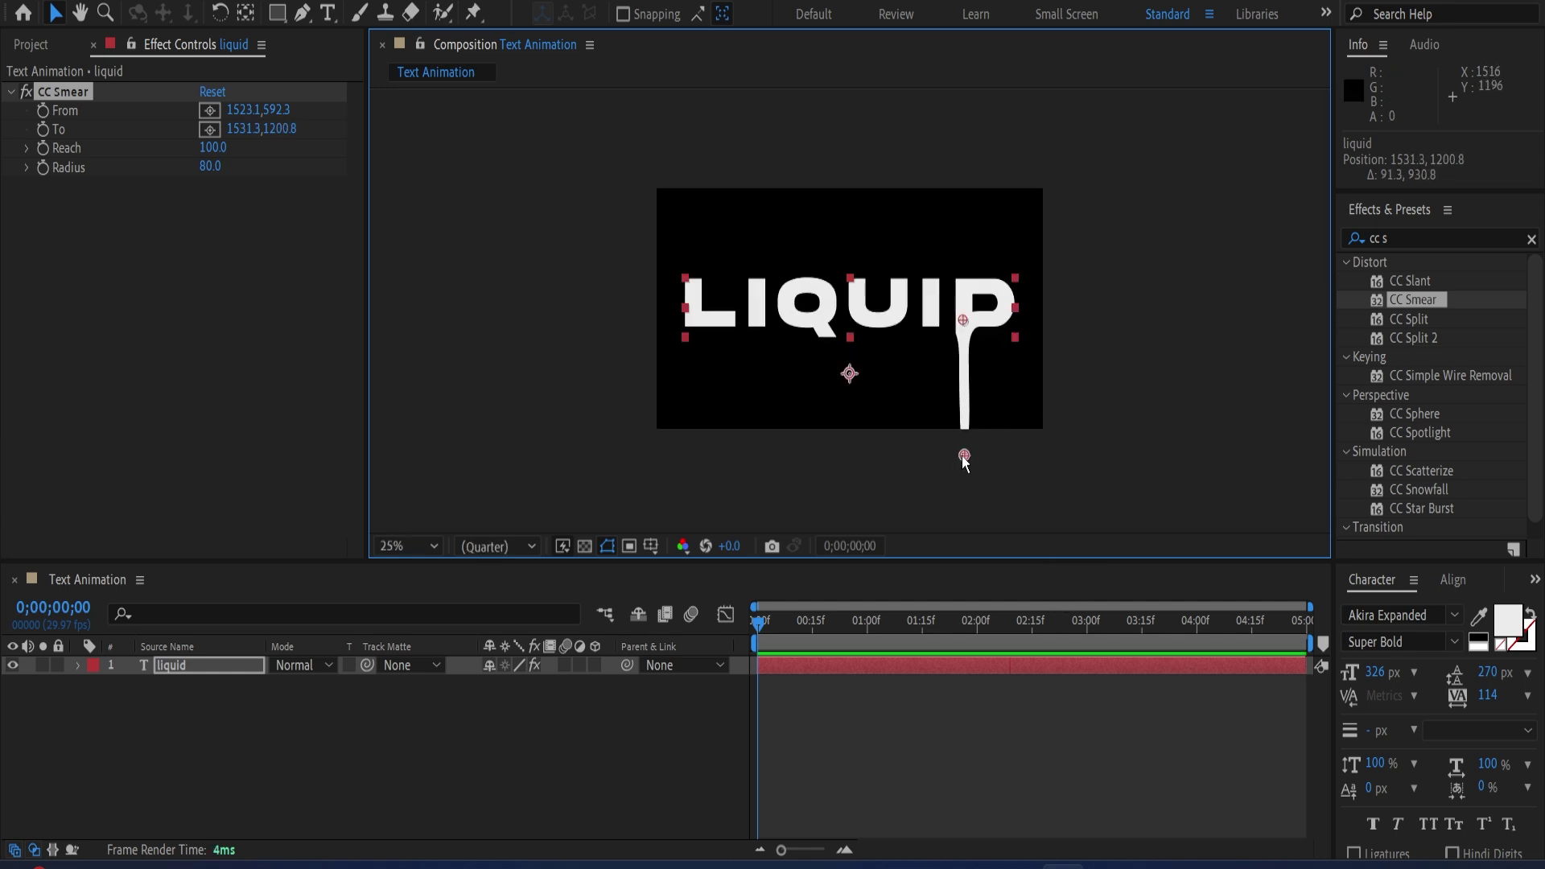
pyautogui.moveTo(964, 456); pyautogui.dragTo(966, 450)
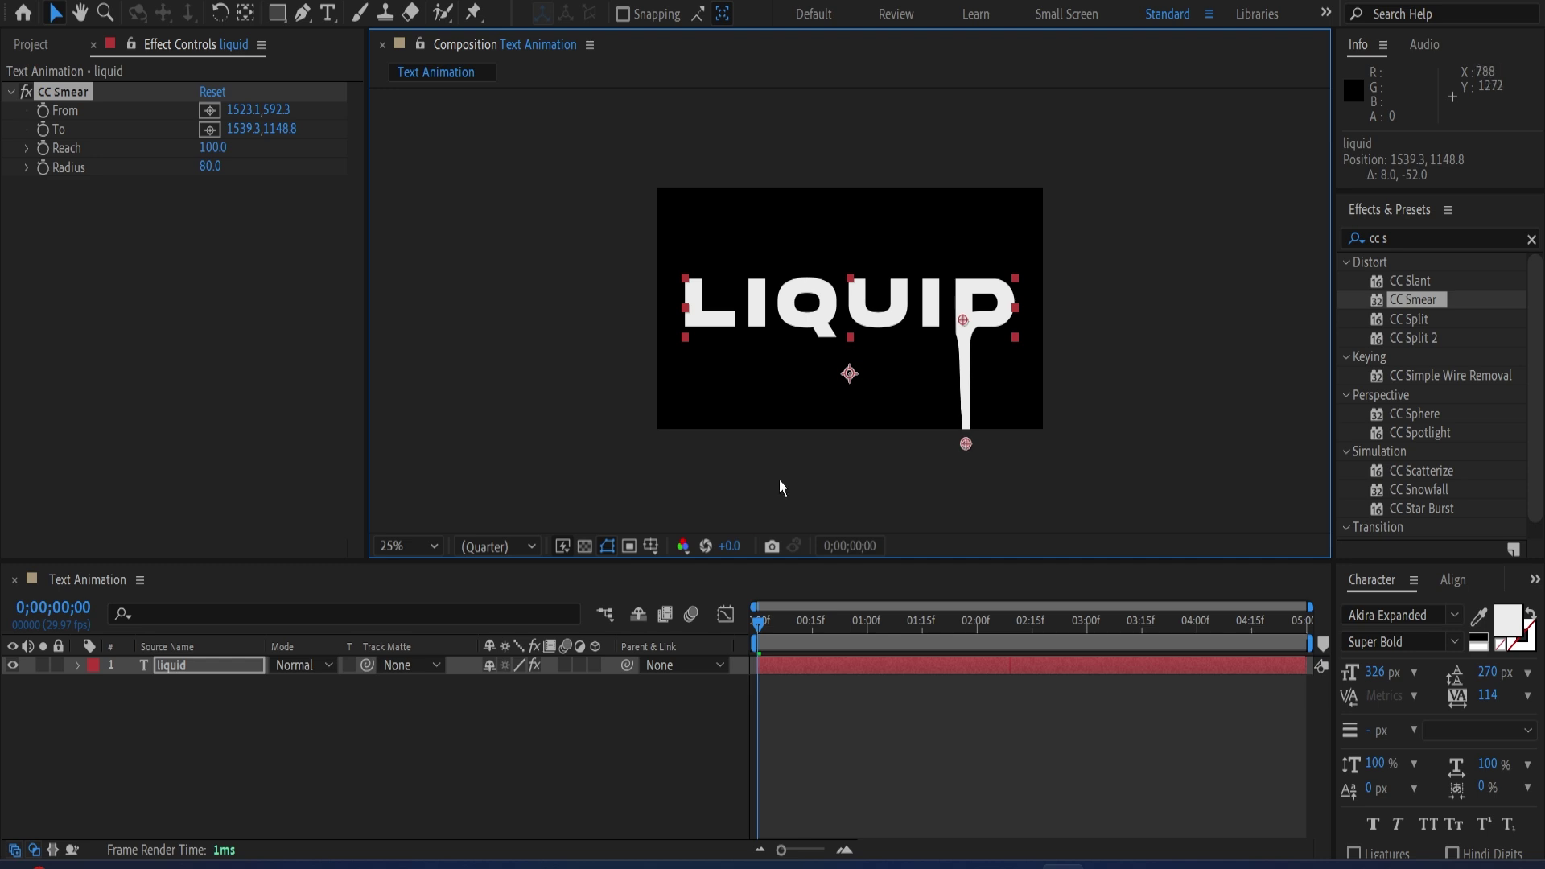
pyautogui.click(418, 546)
pyautogui.click(417, 176)
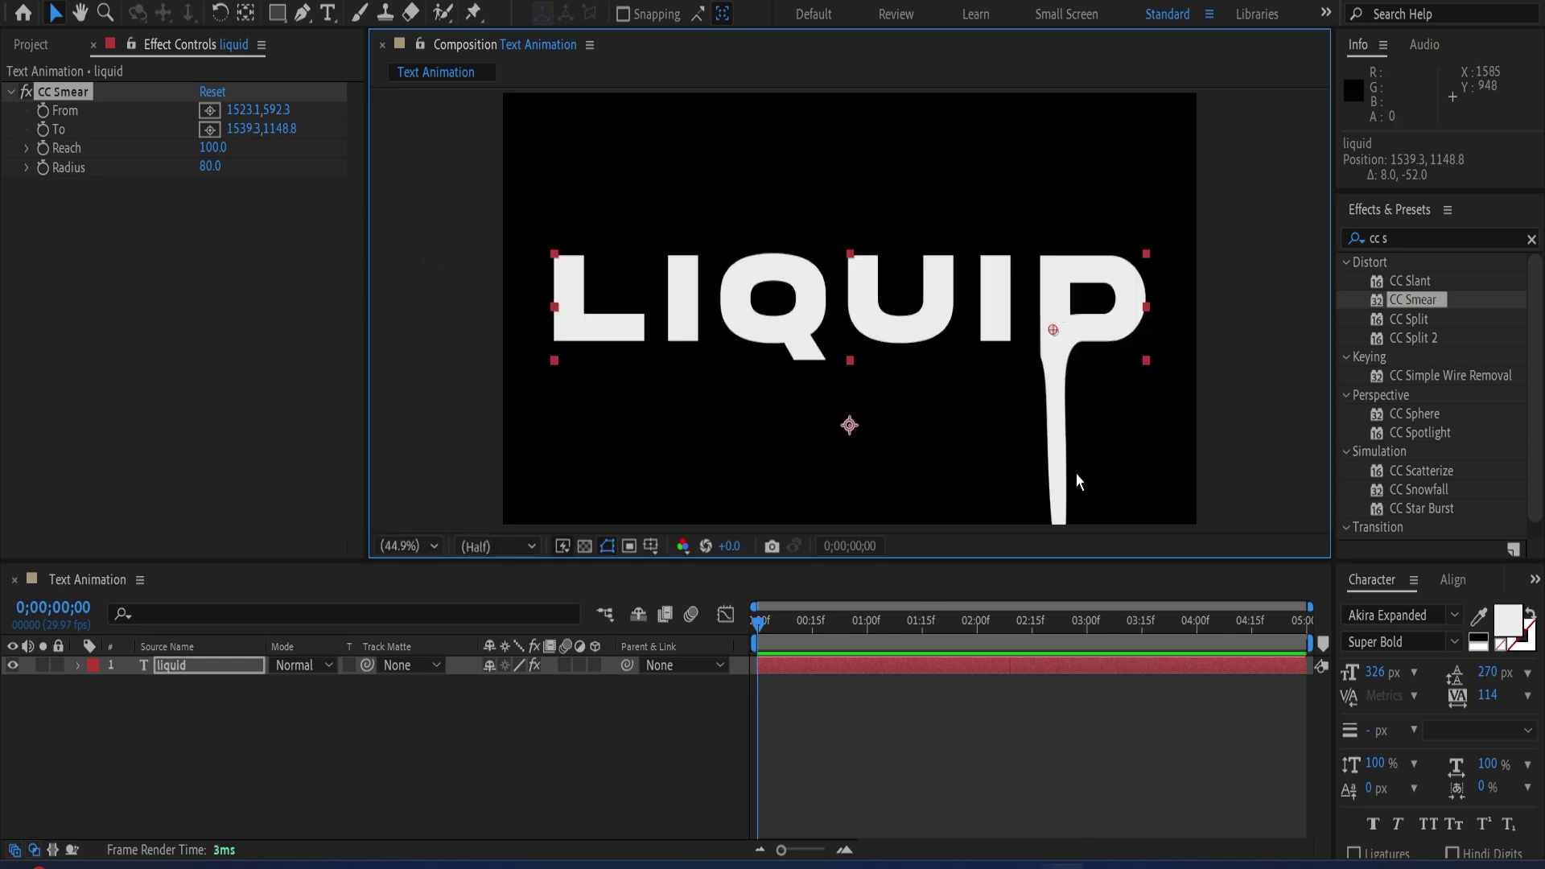
pyautogui.press(',')
pyautogui.press(',')
pyautogui.moveTo(965, 442); pyautogui.dragTo(962, 442)
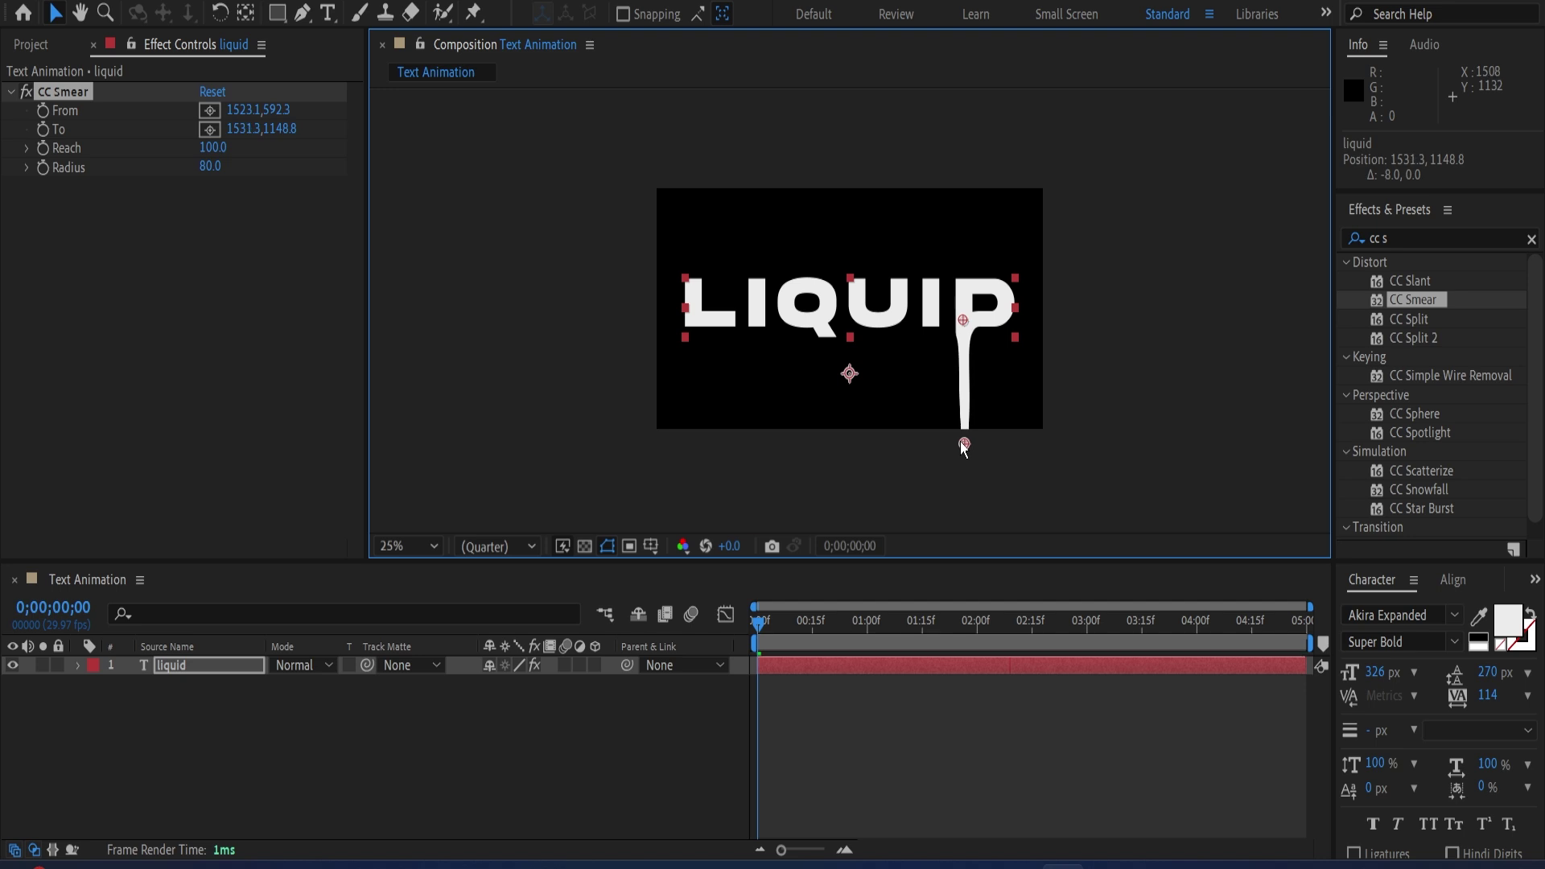
pyautogui.click(412, 541)
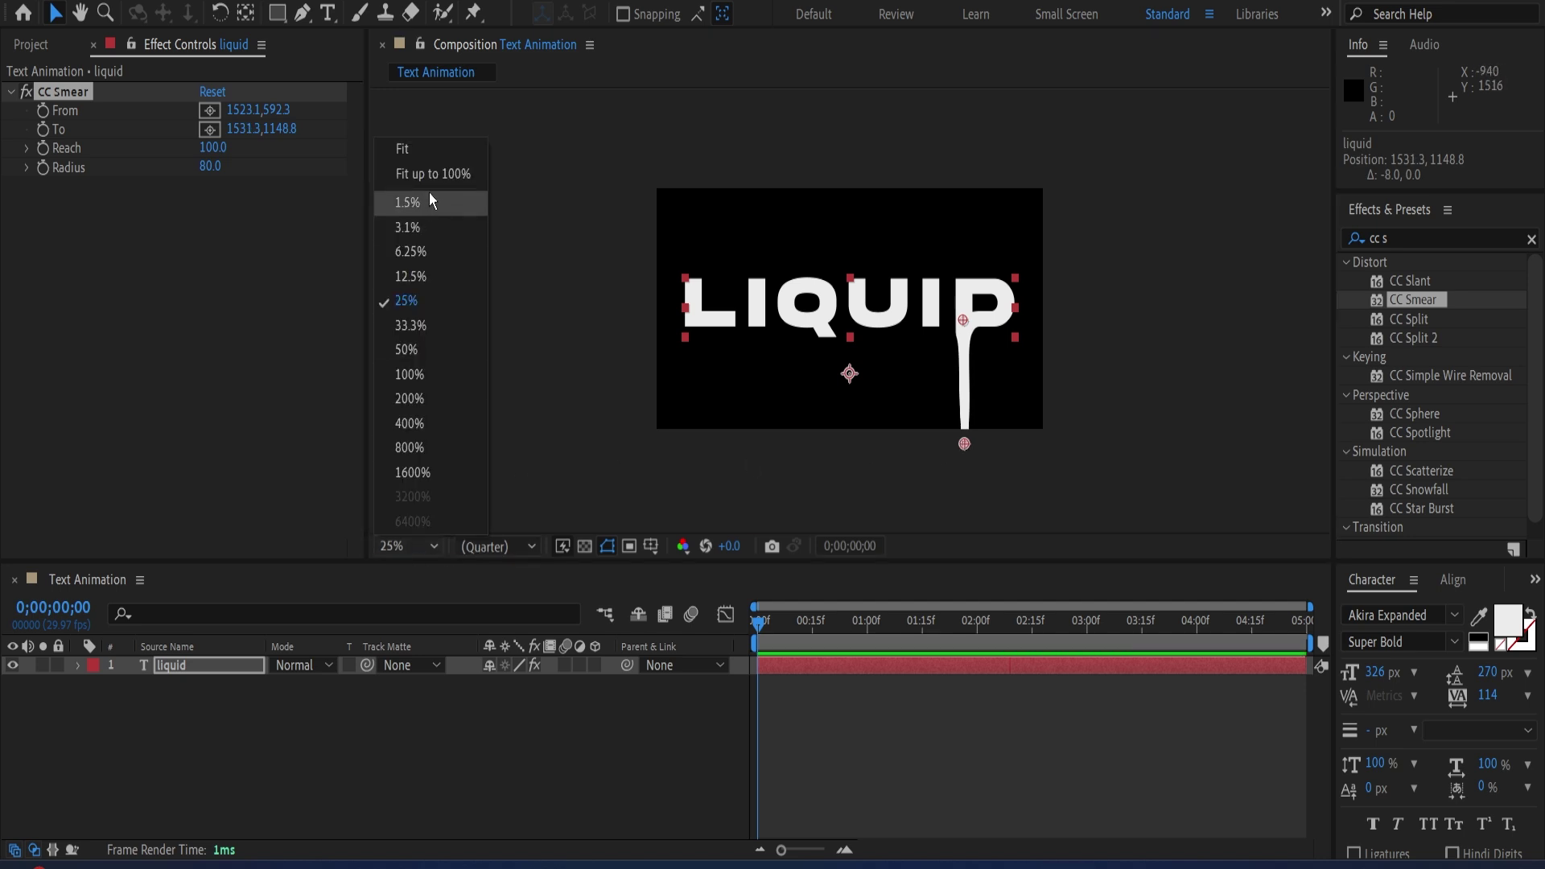
pyautogui.click(426, 173)
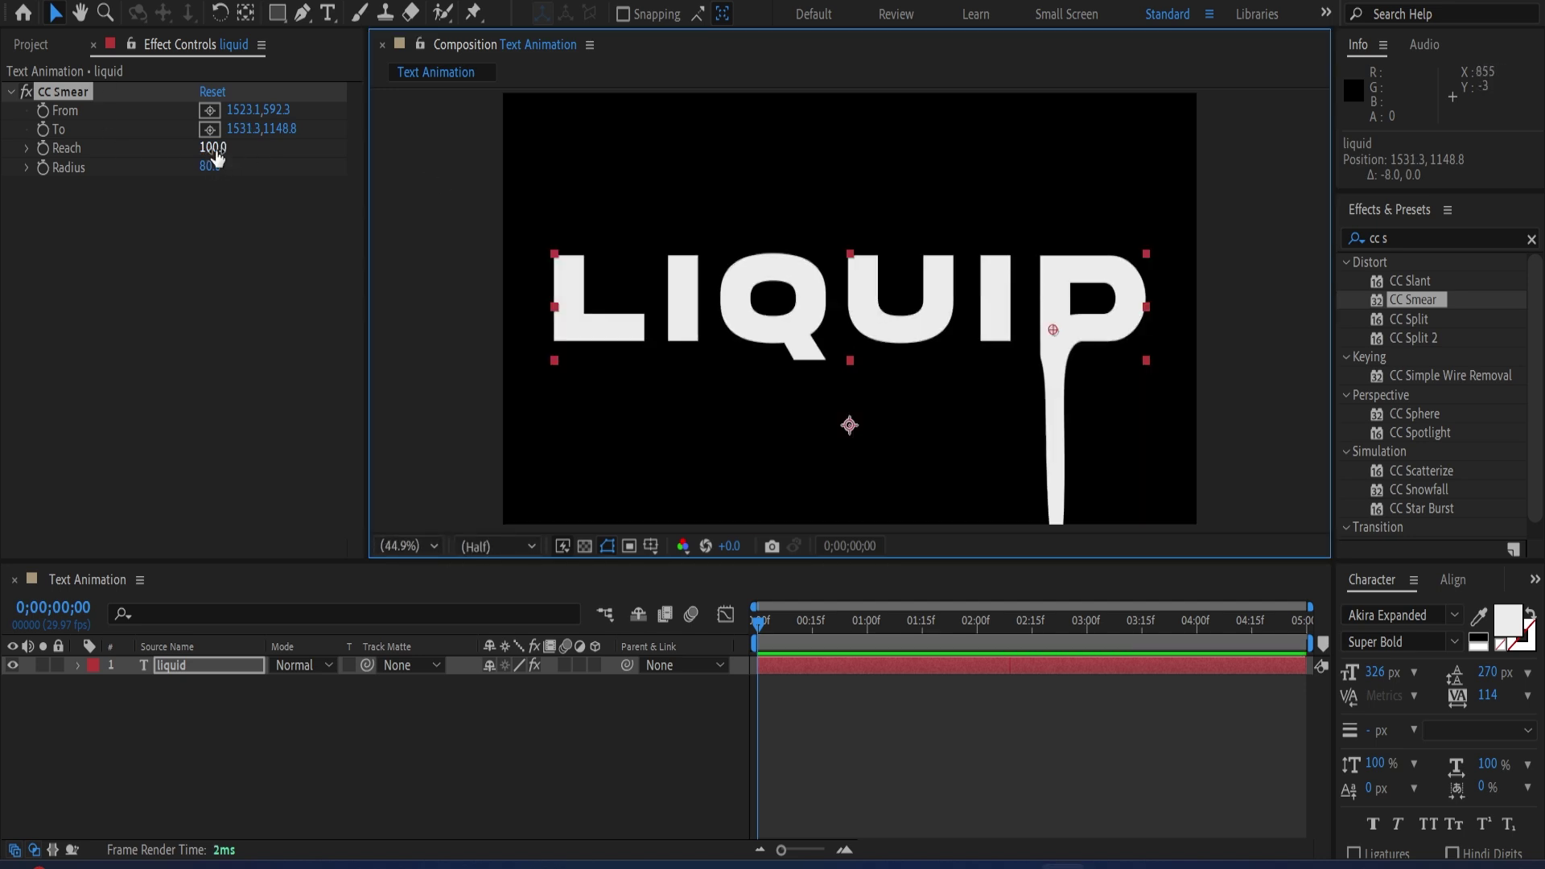
# Set CC Smear's Reach to 0 so the drip is hidden.
pyautogui.moveTo(212, 147)
pyautogui.mouseDown()
pyautogui.moveTo(272, 149)
pyautogui.moveTo(313, 177)
pyautogui.moveTo(264, 180)
pyautogui.mouseUp()
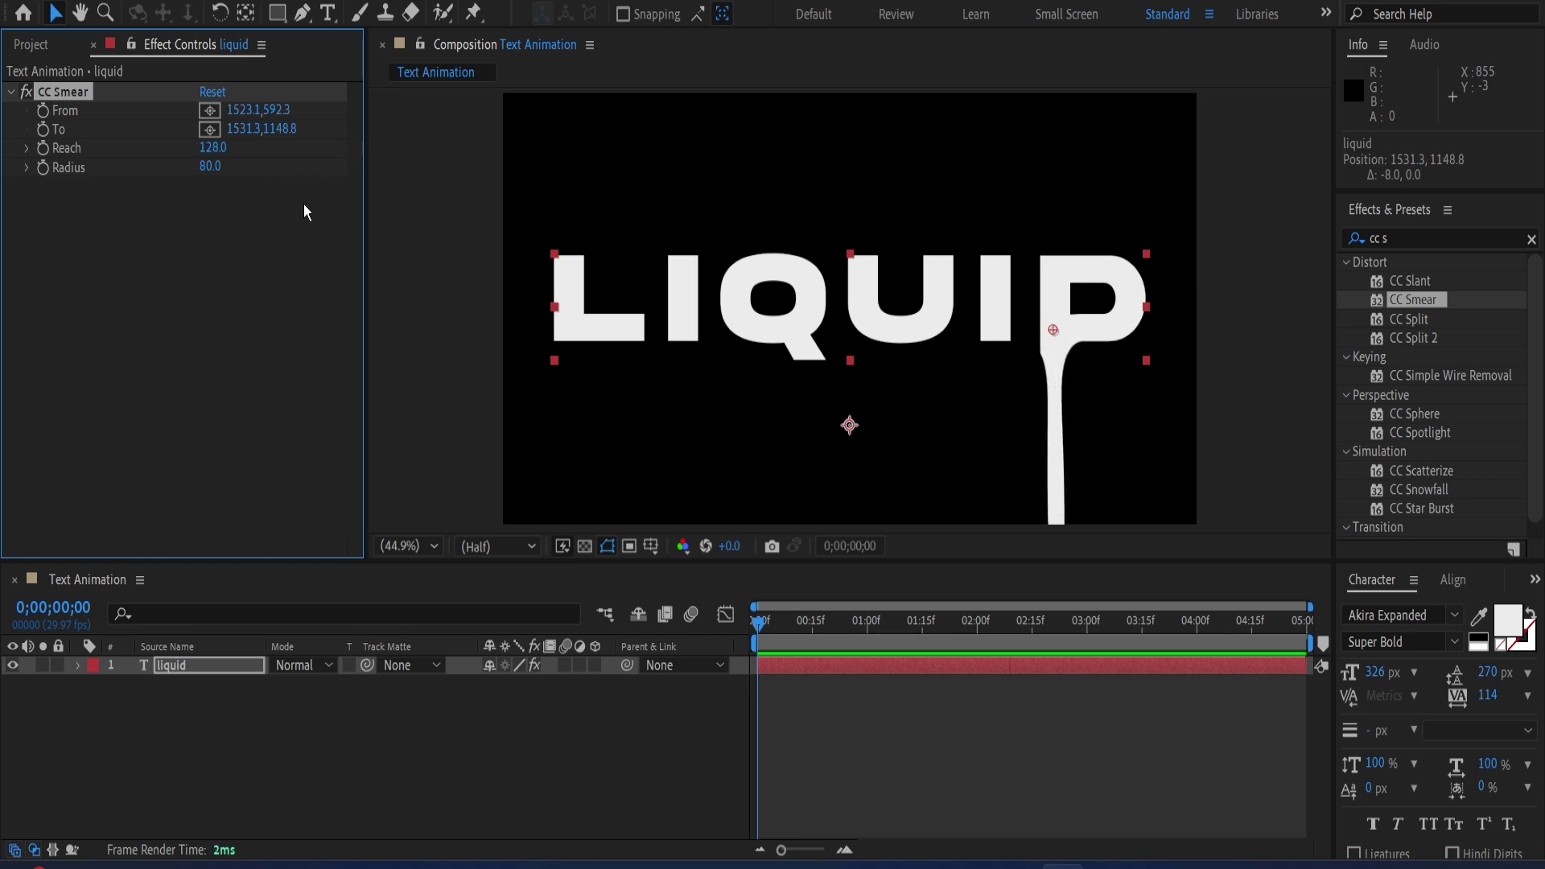
pyautogui.click(211, 148)
pyautogui.write('0')
pyautogui.press('Return')
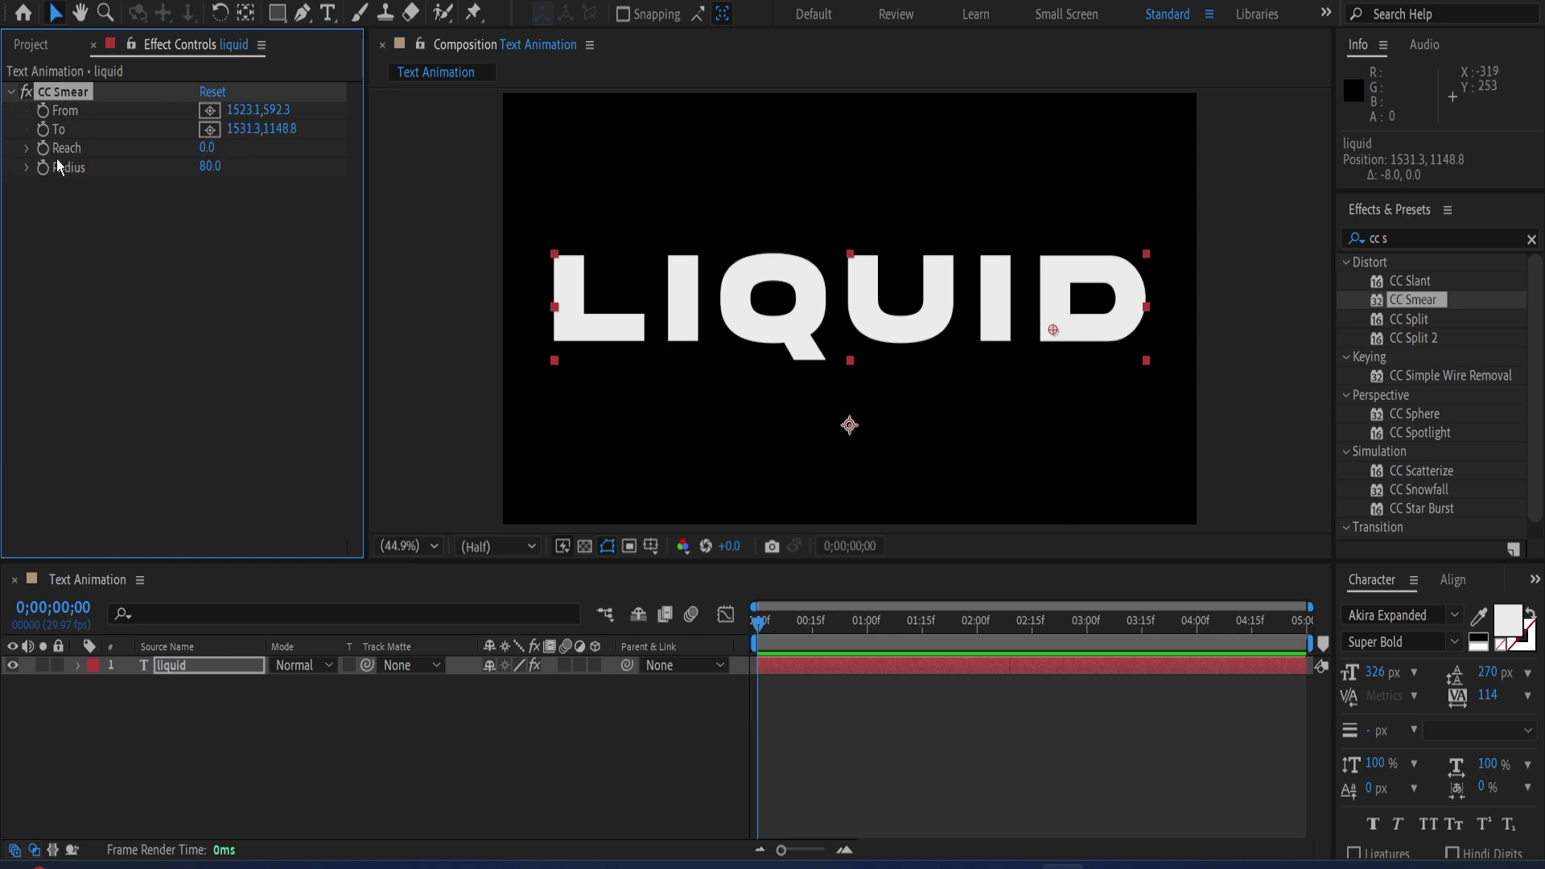
# Keyframe CC Smear's Reach from 0 at the start to 851 at the end, then preview the drip.
pyautogui.click(43, 148)
pyautogui.moveTo(757, 629); pyautogui.dragTo(1303, 623)
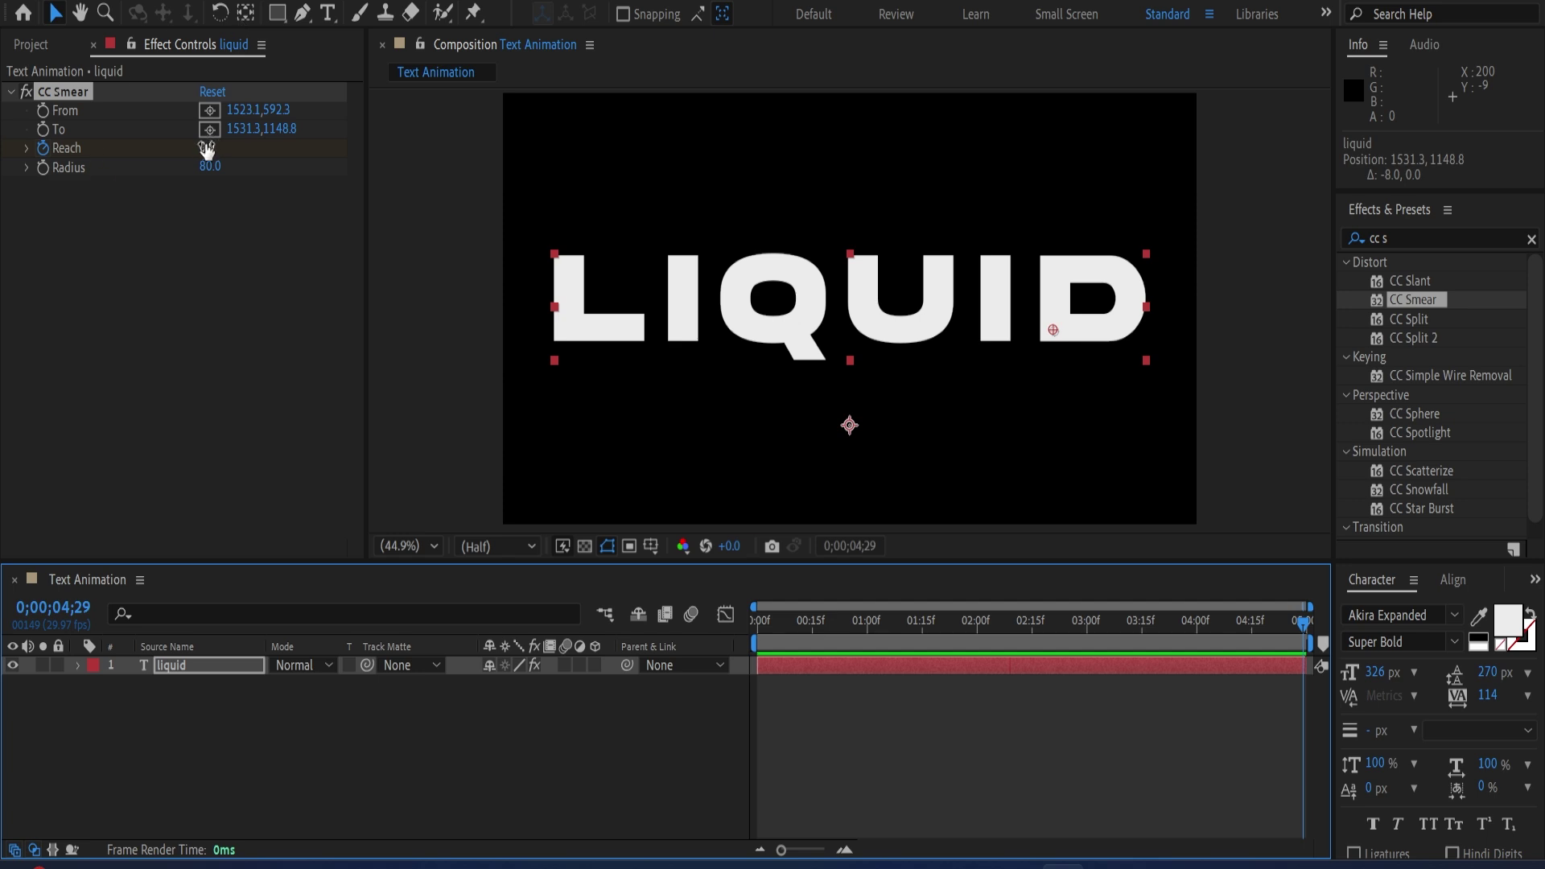
pyautogui.moveTo(206, 150)
pyautogui.mouseDown()
pyautogui.moveTo(1278, 148)
pyautogui.moveTo(1017, 156)
pyautogui.moveTo(1061, 164)
pyautogui.moveTo(624, 154)
pyautogui.moveTo(645, 154)
pyautogui.mouseUp()
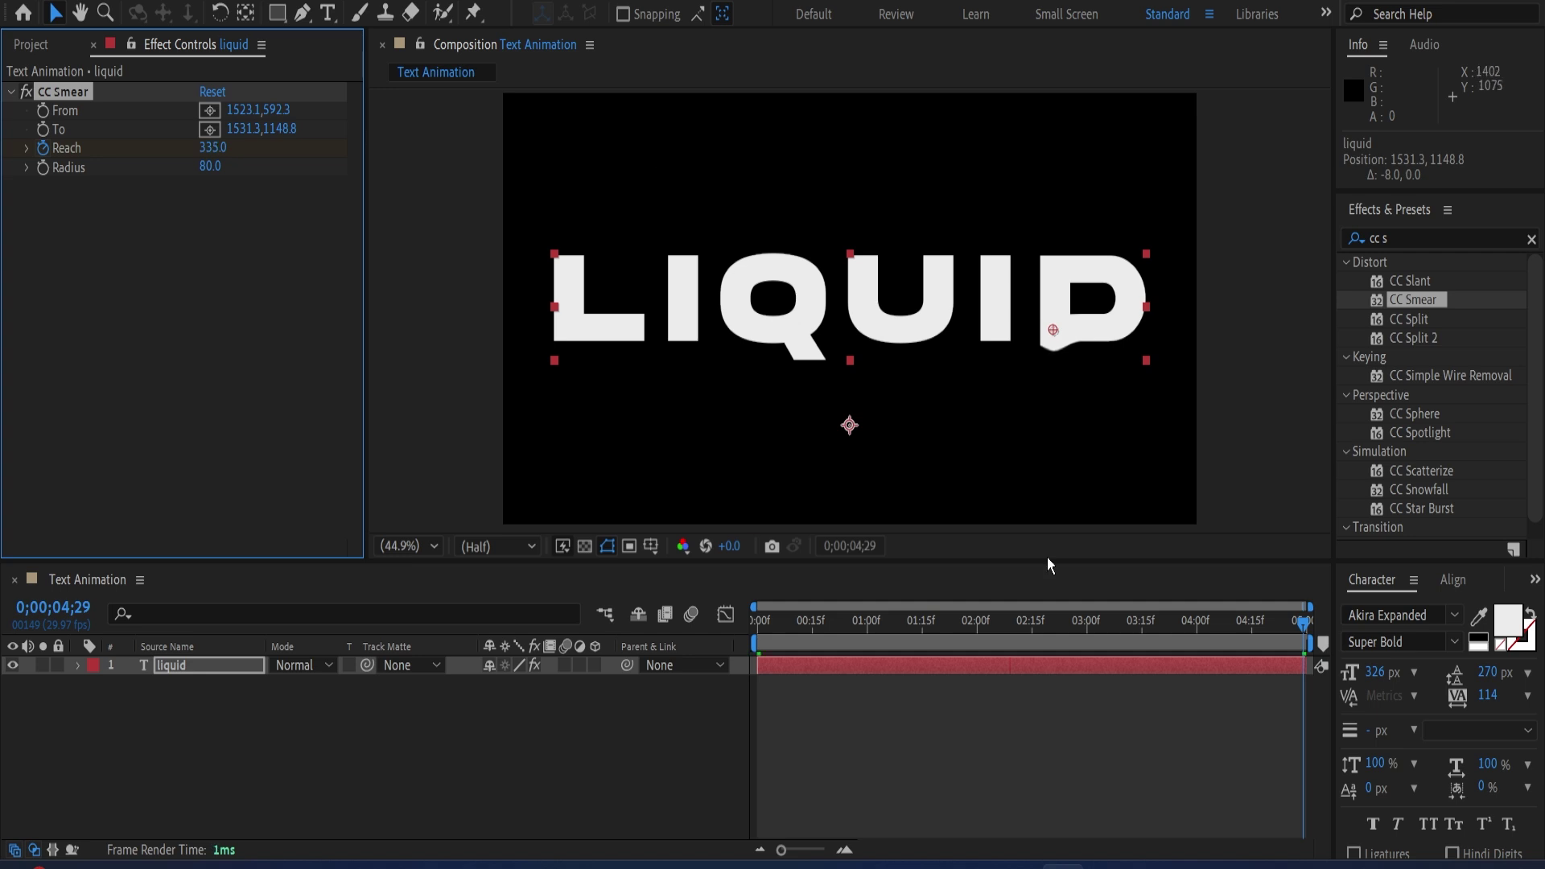
pyautogui.moveTo(1299, 624)
pyautogui.mouseDown()
pyautogui.moveTo(756, 624)
pyautogui.moveTo(1300, 623)
pyautogui.mouseUp()
pyautogui.moveTo(213, 148); pyautogui.dragTo(718, 149)
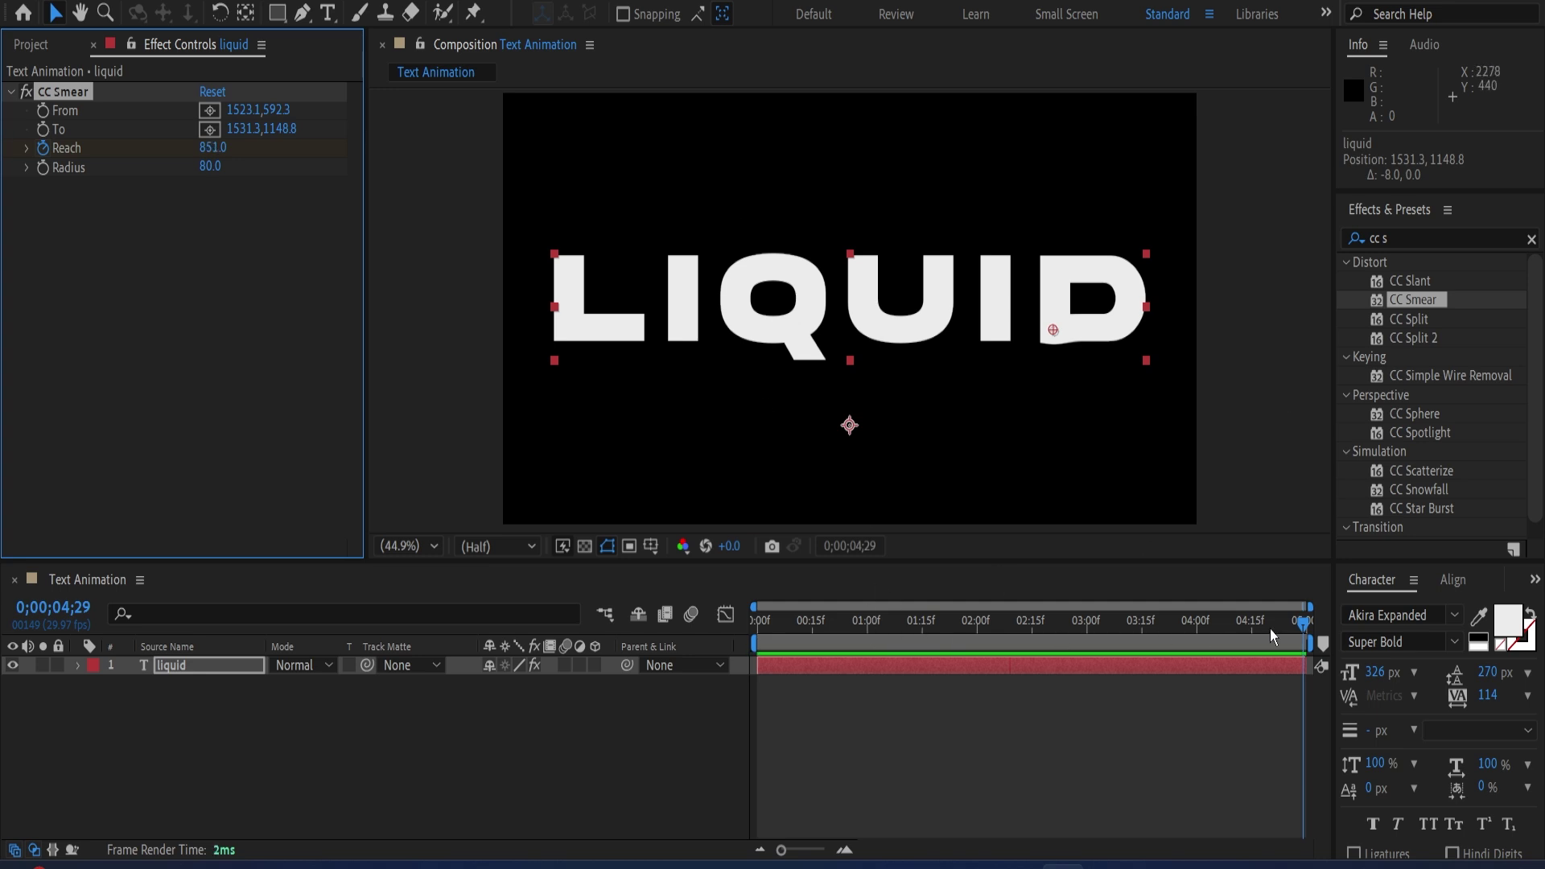
pyautogui.moveTo(1303, 626)
pyautogui.mouseDown()
pyautogui.moveTo(789, 634)
pyautogui.moveTo(802, 635)
pyautogui.mouseUp()
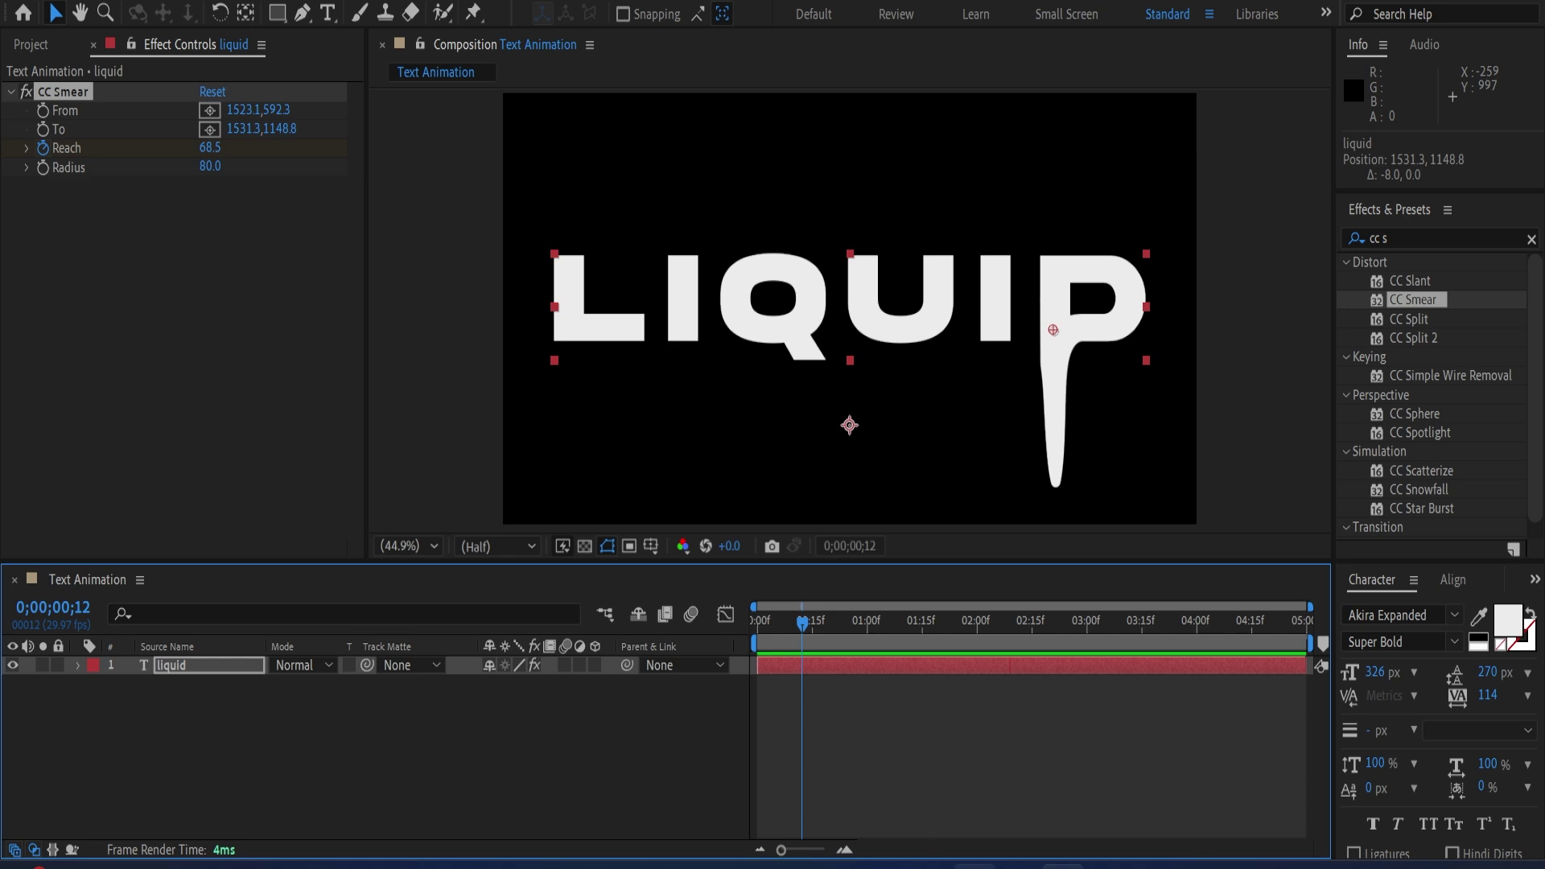
pyautogui.moveTo(802, 635); pyautogui.dragTo(481, 649)
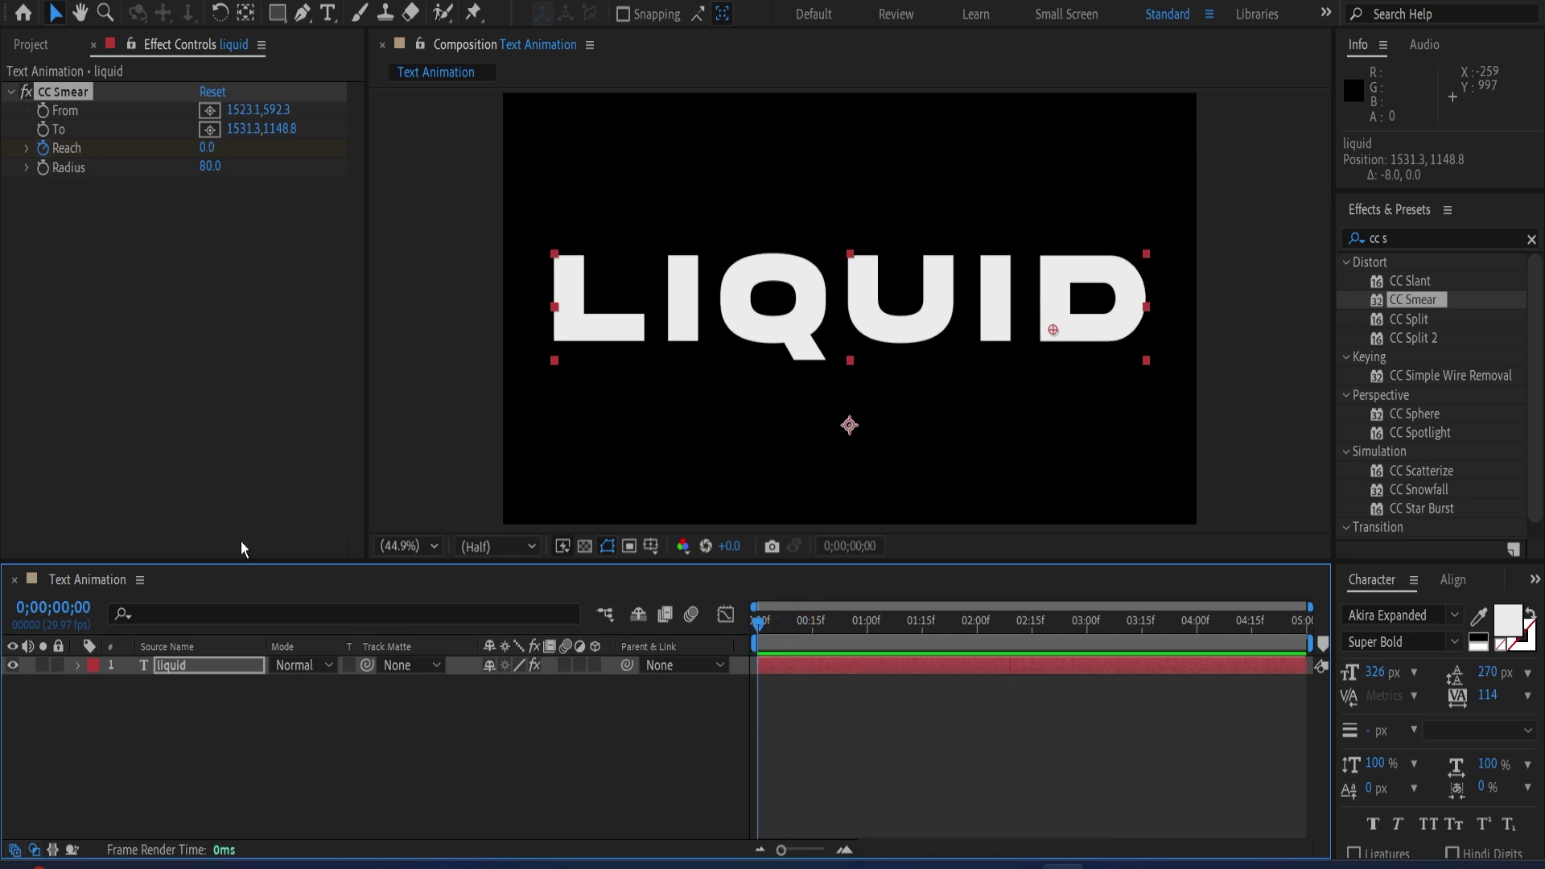
# Duplicate CC Smear into CC Smear 2 with identical settings, undoing a trial From point change.
pyautogui.click(81, 94)
pyautogui.hotkey('ctrl', 'd')
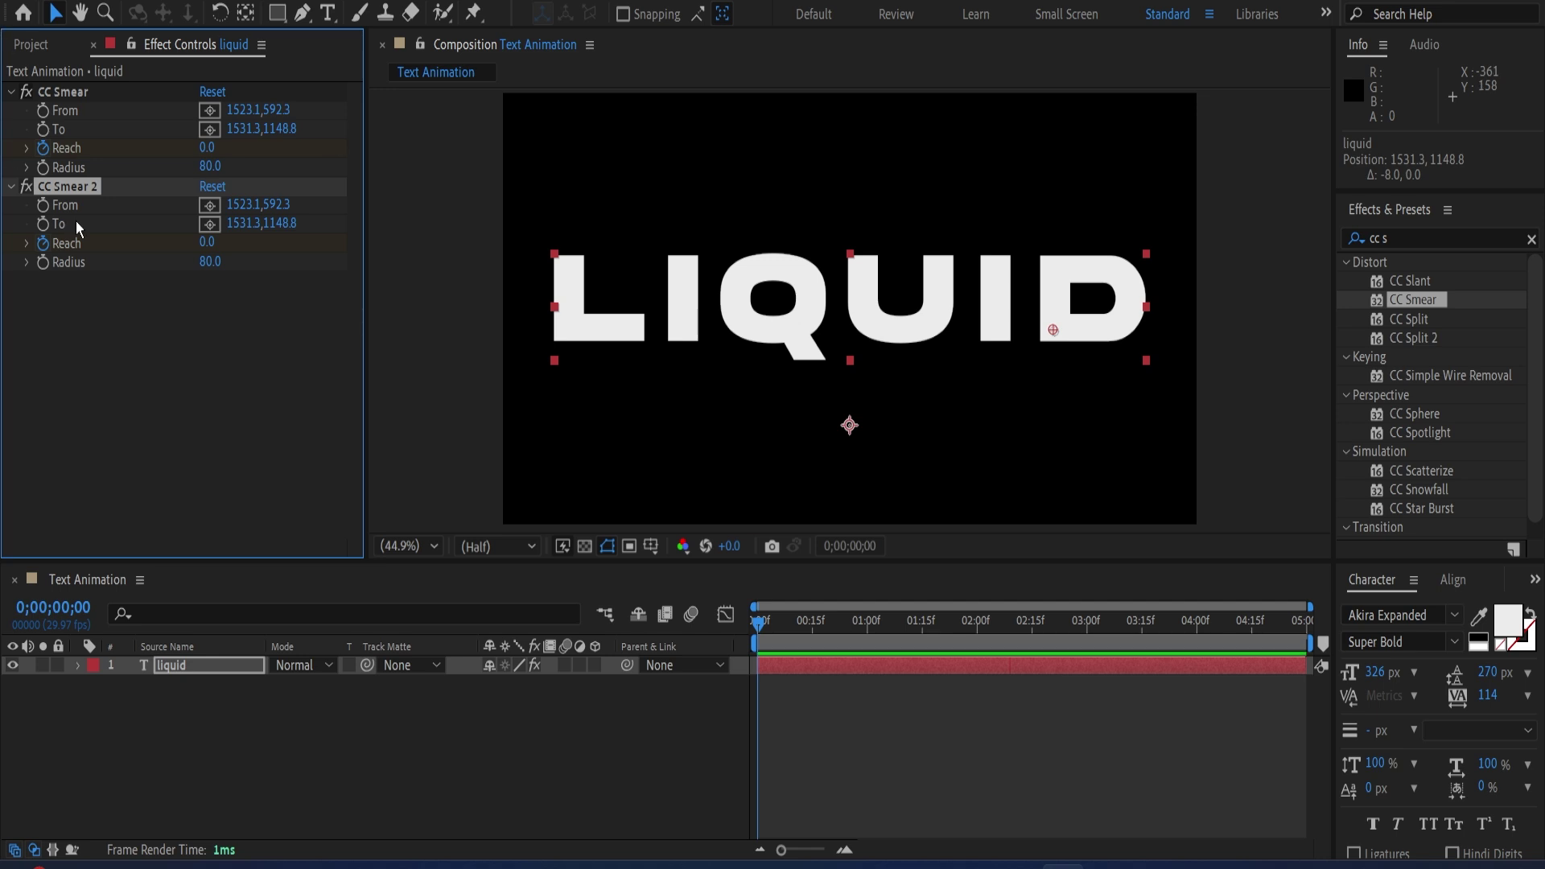
pyautogui.click(209, 205)
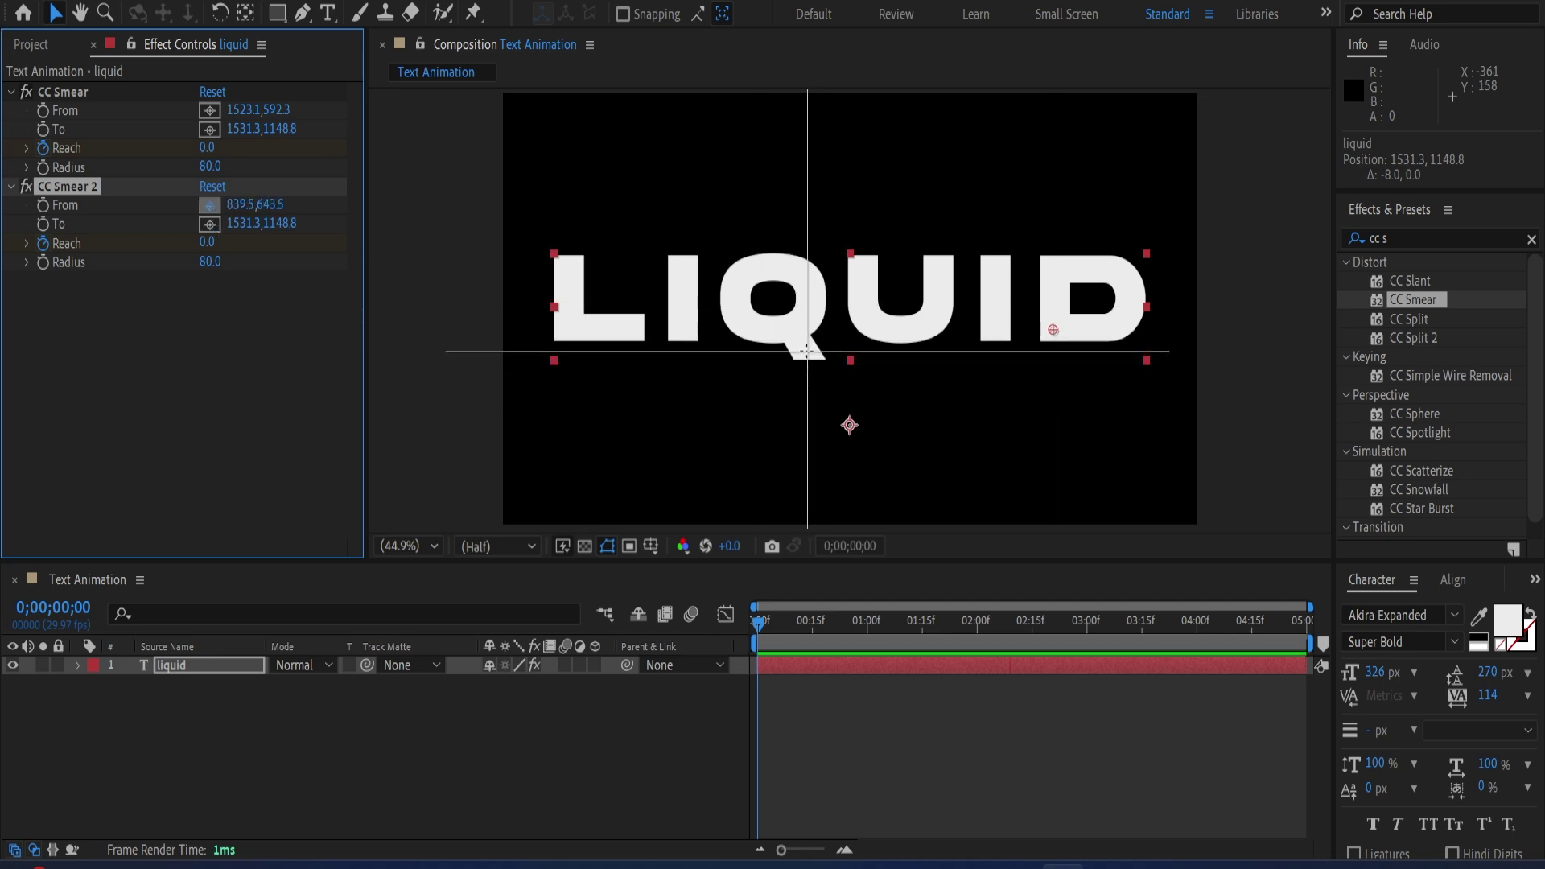
pyautogui.click(806, 350)
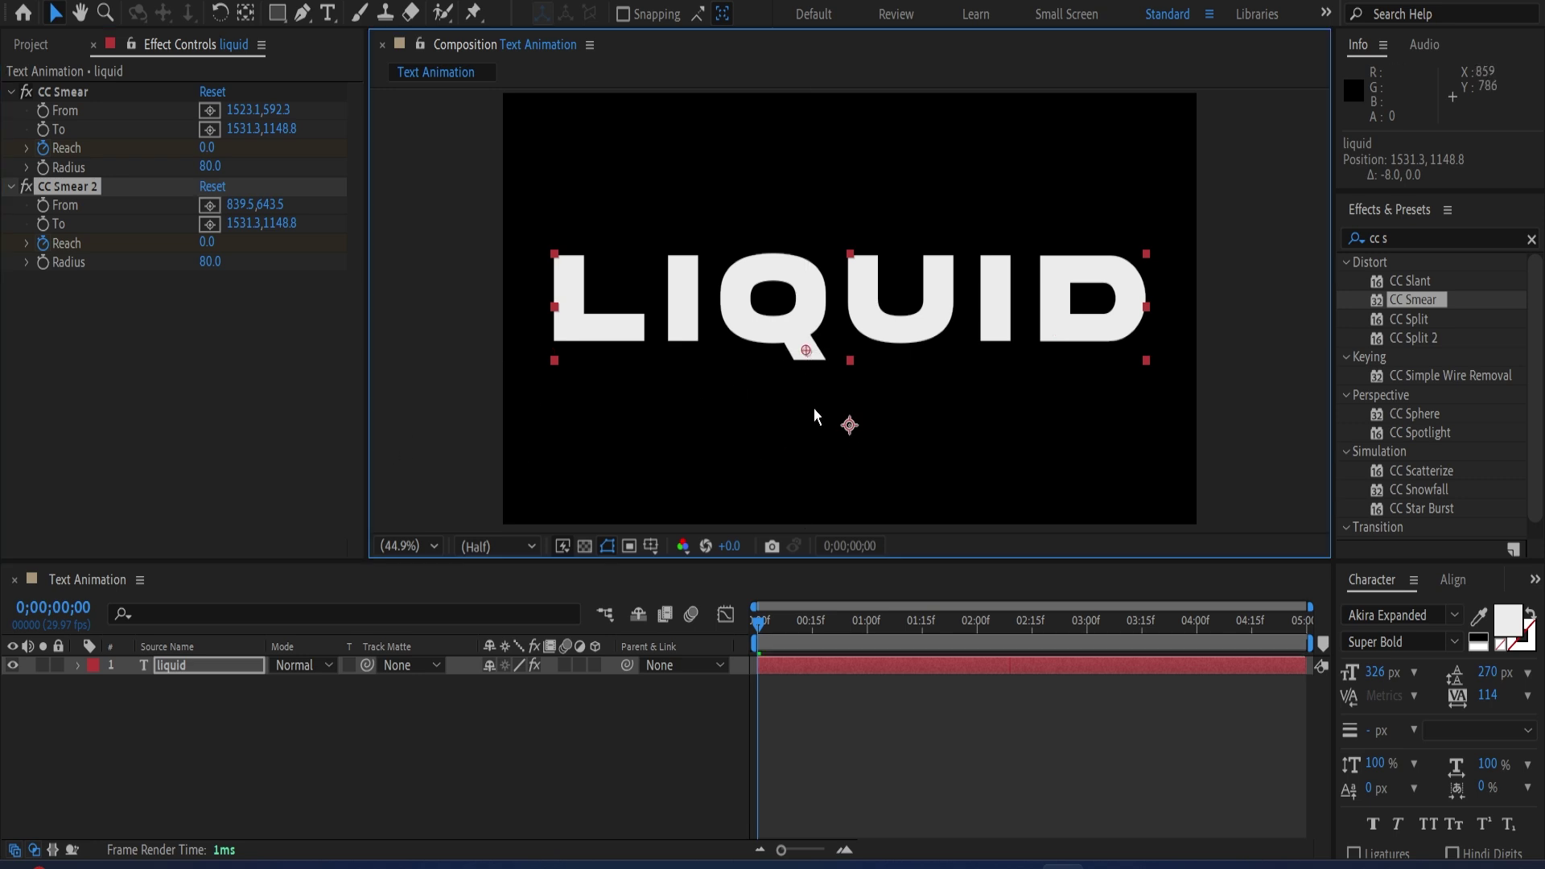
pyautogui.press(',')
pyautogui.press(',')
pyautogui.hotkey('ctrl', 'z')
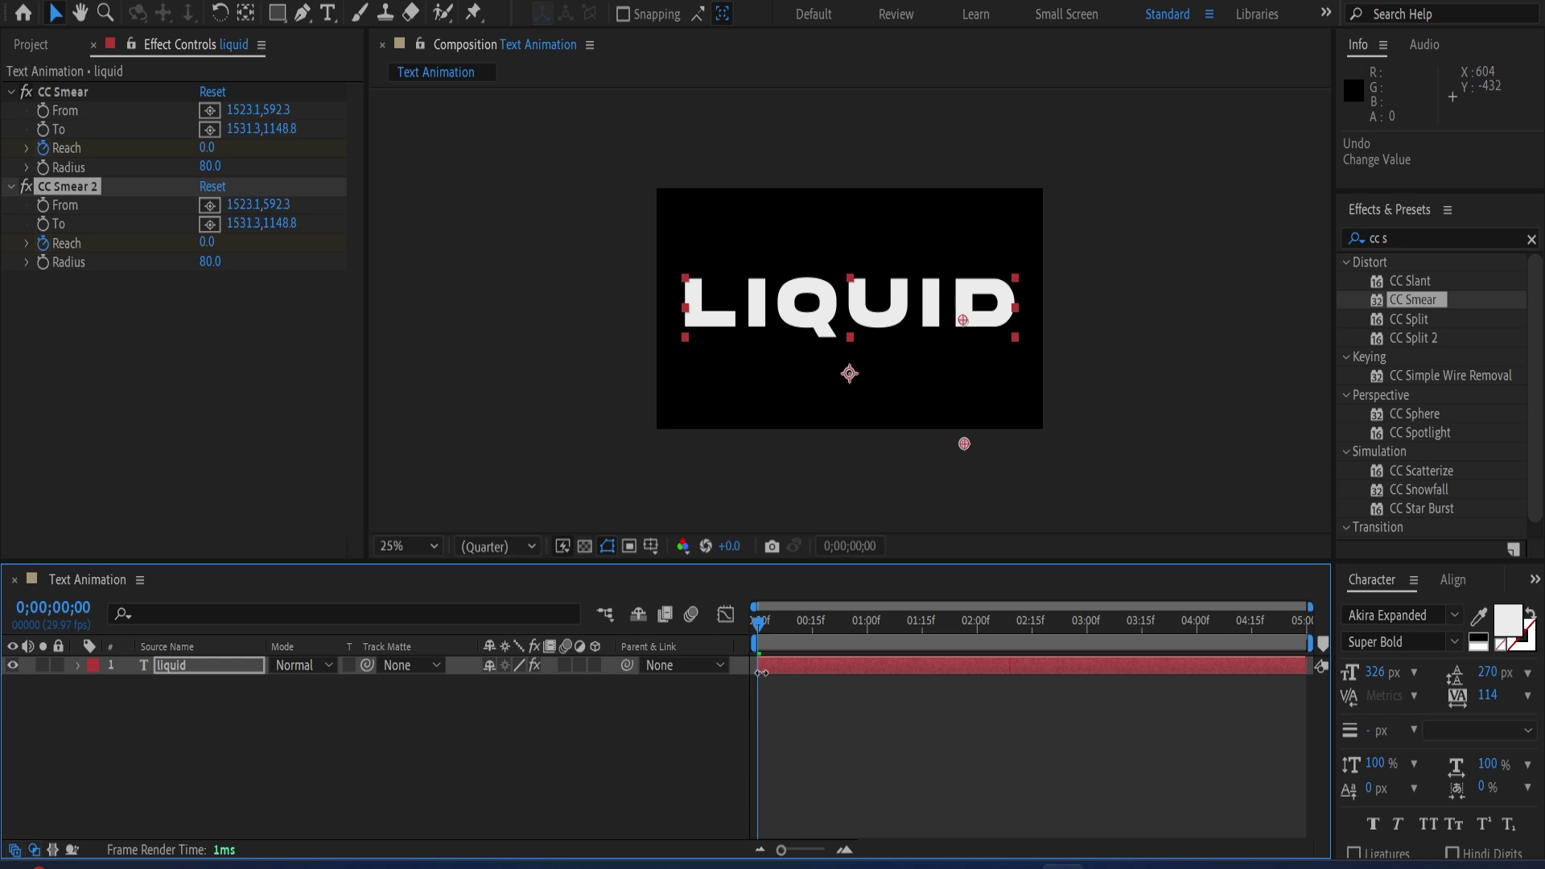
pyautogui.moveTo(760, 632)
pyautogui.mouseDown()
pyautogui.moveTo(982, 669)
pyautogui.moveTo(919, 625)
pyautogui.mouseUp()
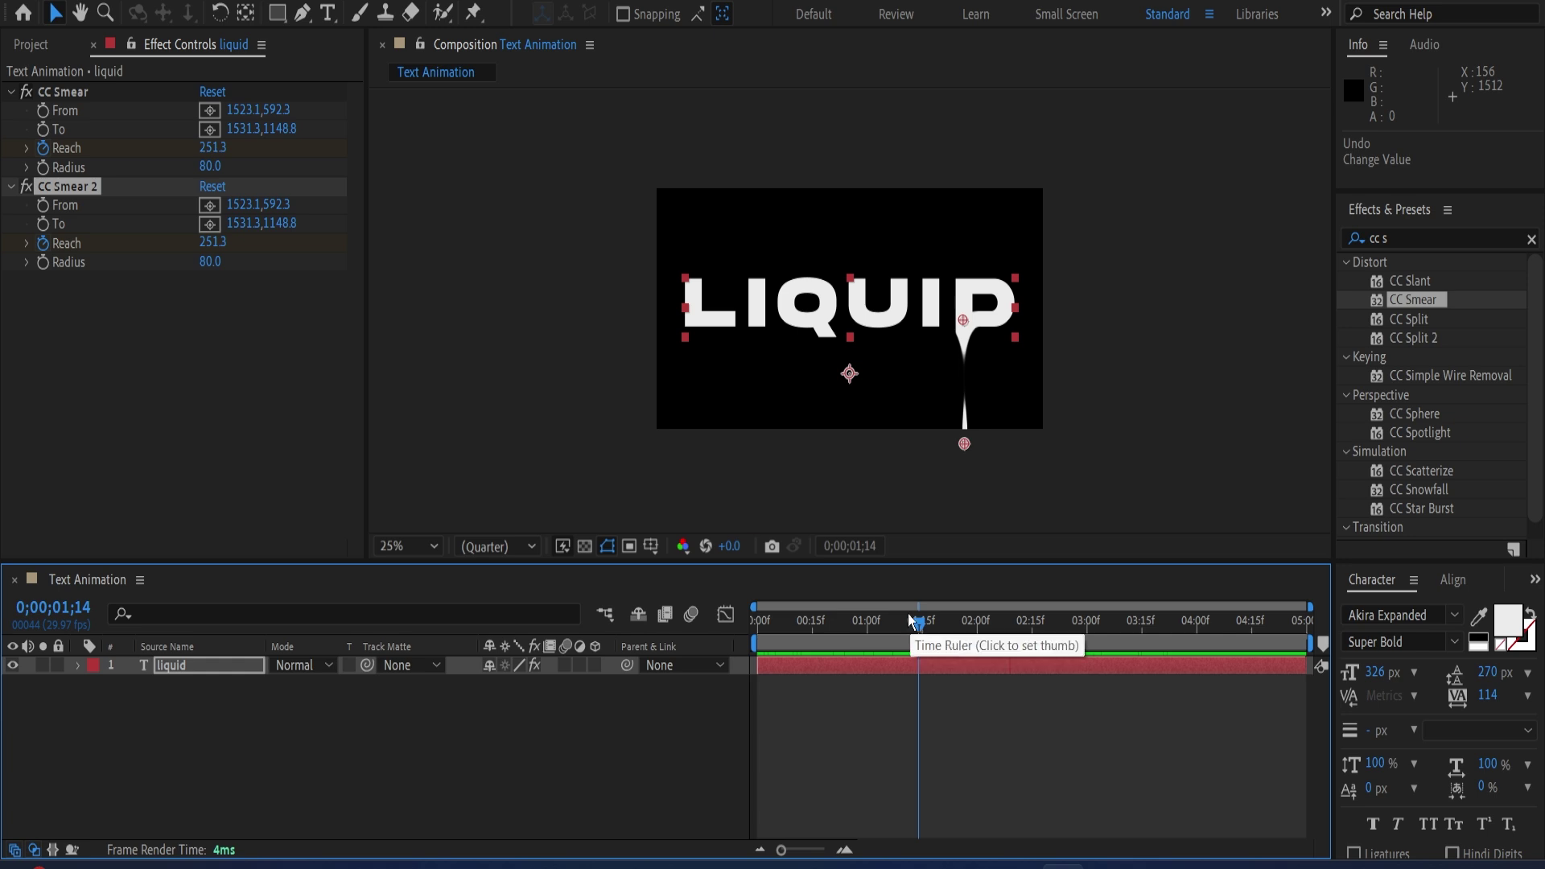
pyautogui.moveTo(920, 627); pyautogui.dragTo(747, 639)
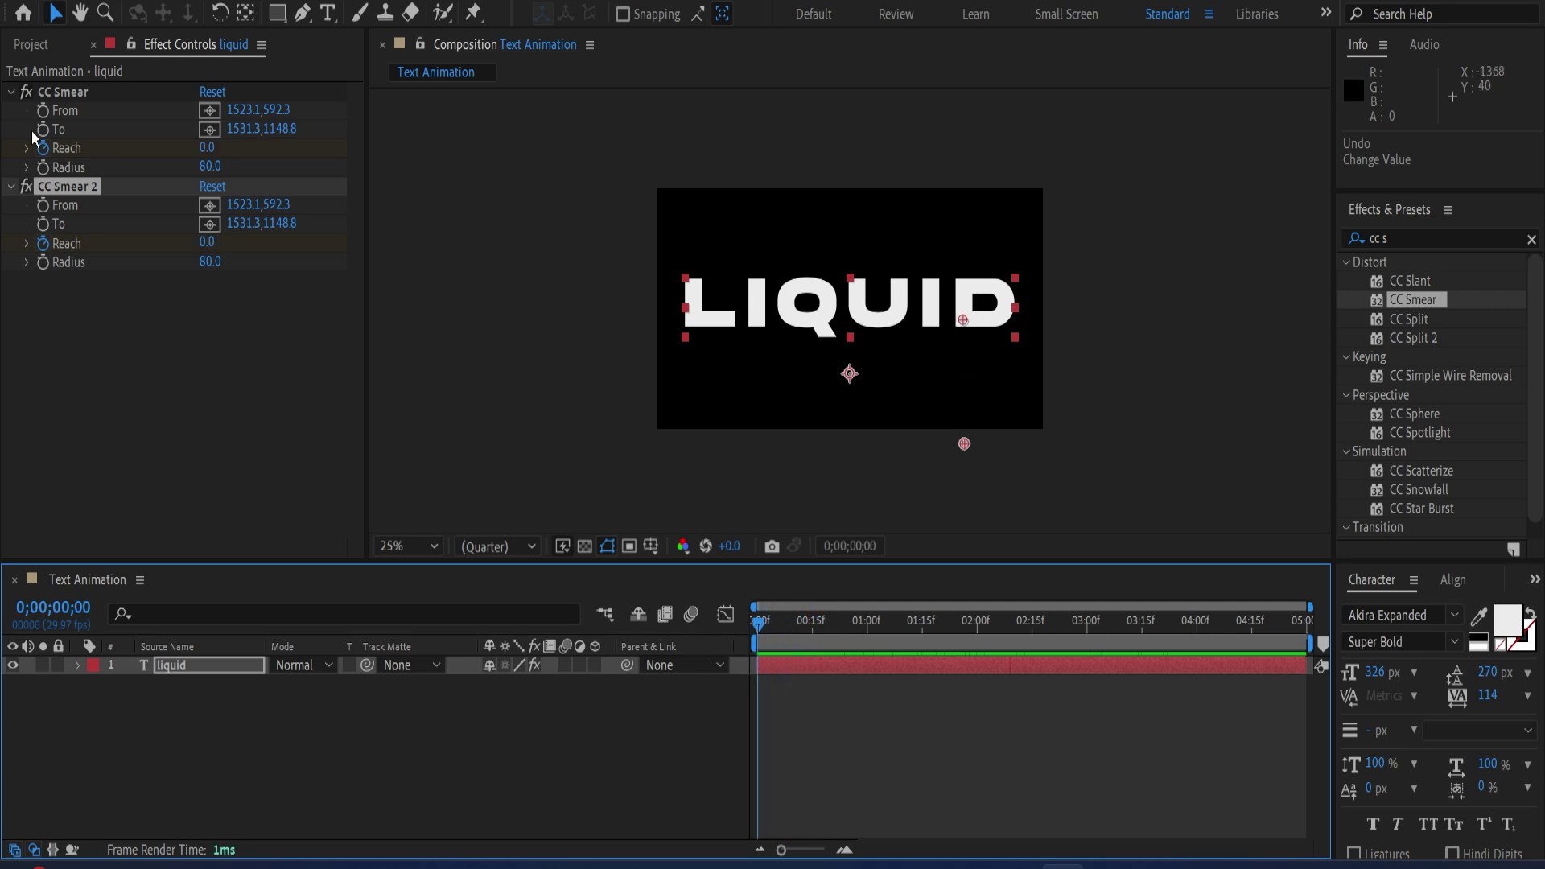
# Set CC Smear 2 to run from 832.0,644.0 under the Q down to 855.3,1180.8.
pyautogui.click(211, 206)
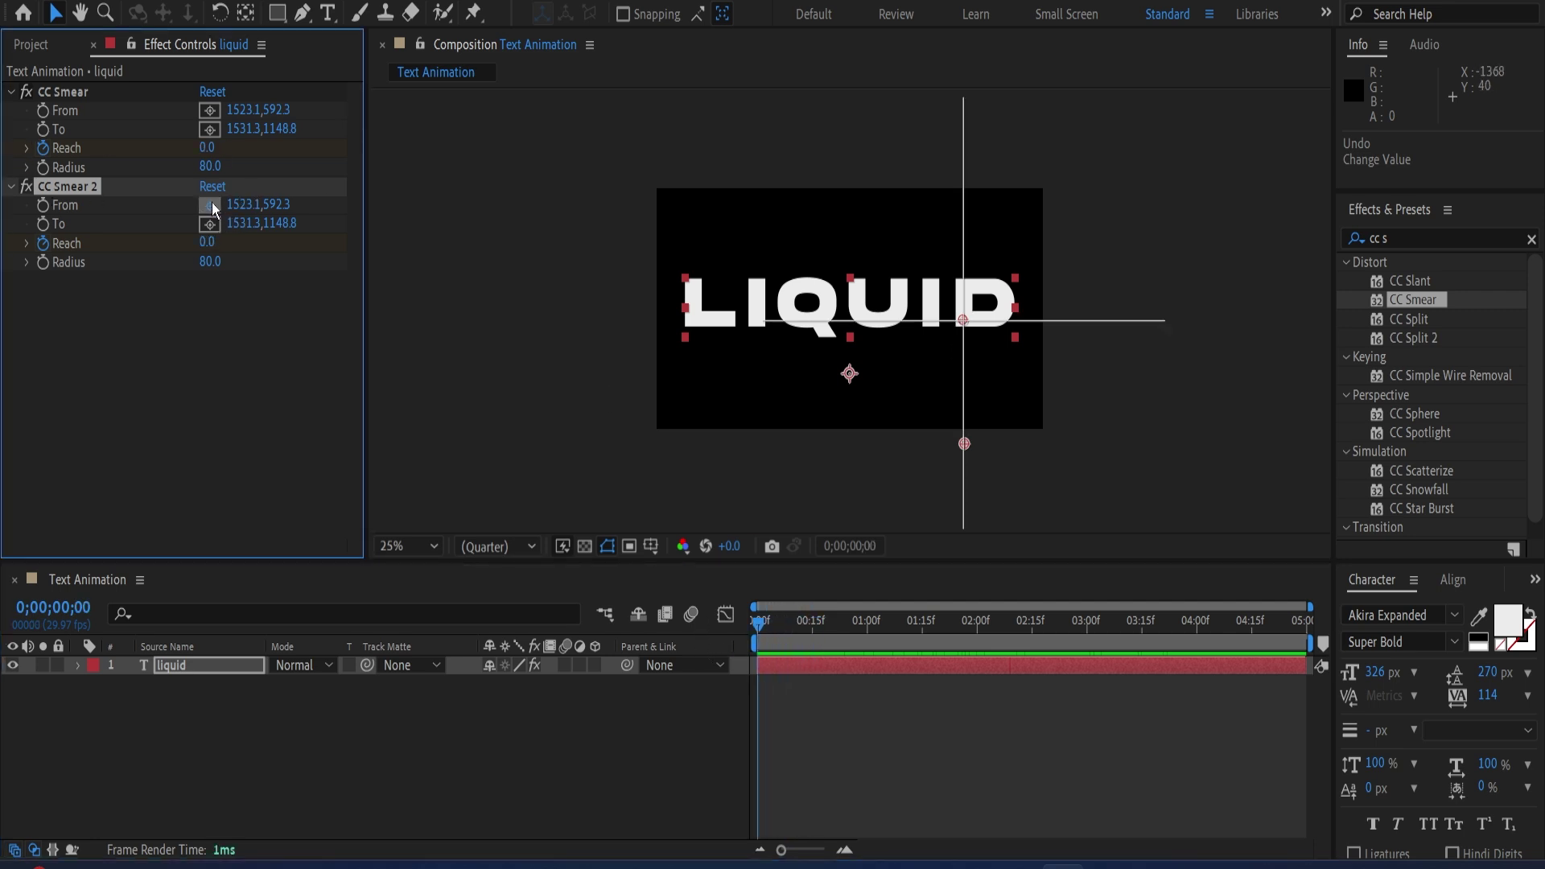
pyautogui.click(824, 333)
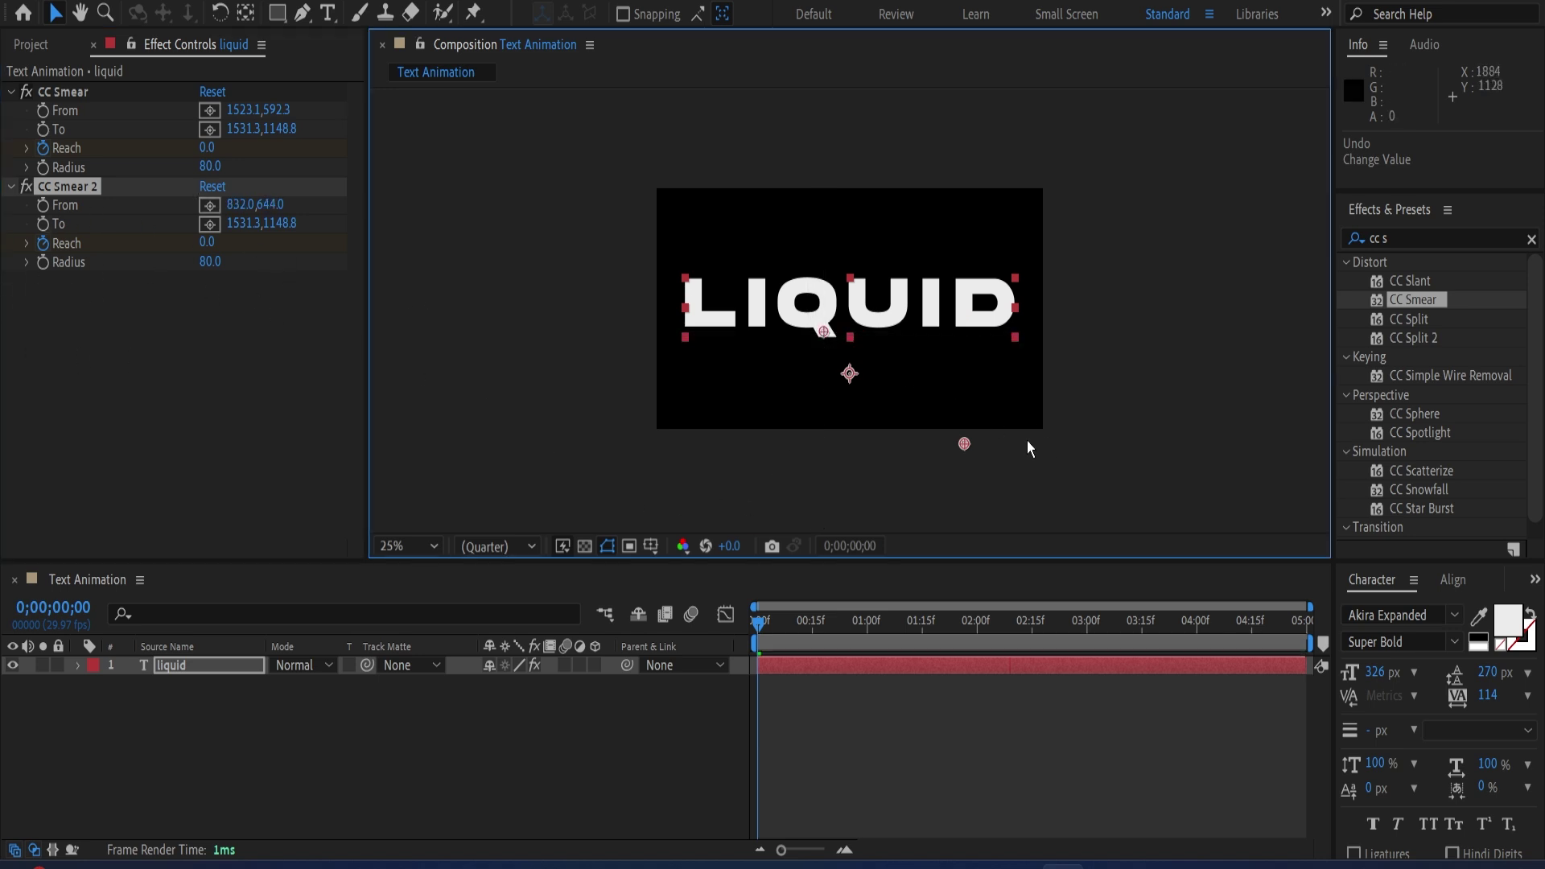
pyautogui.moveTo(960, 444); pyautogui.dragTo(828, 456)
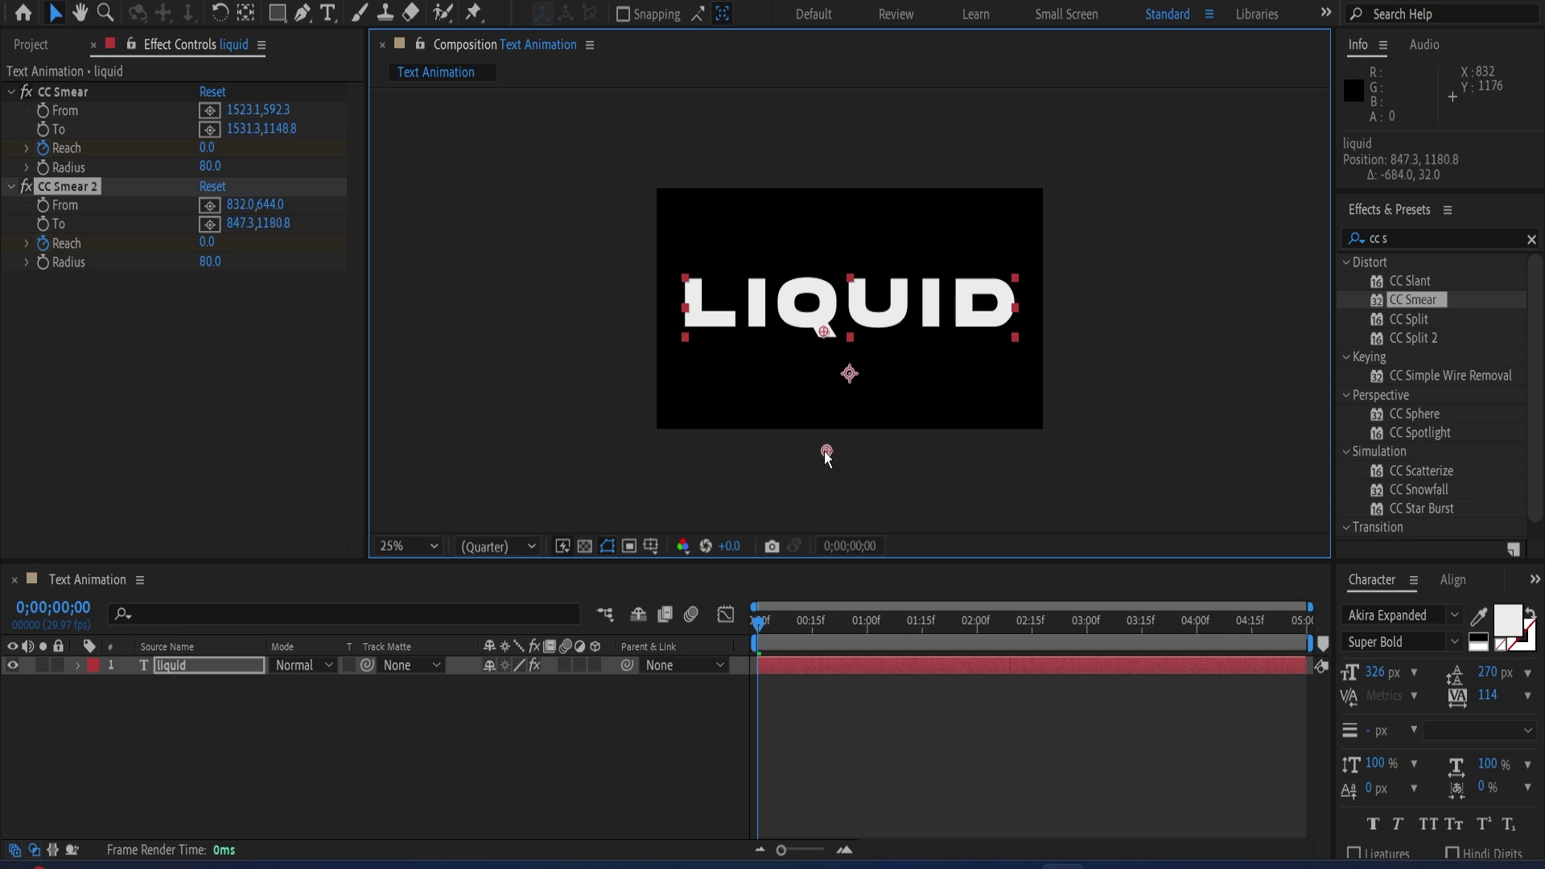
pyautogui.moveTo(824, 452); pyautogui.dragTo(827, 453)
pyautogui.moveTo(761, 635)
pyautogui.mouseDown()
pyautogui.moveTo(1032, 635)
pyautogui.moveTo(734, 638)
pyautogui.mouseUp()
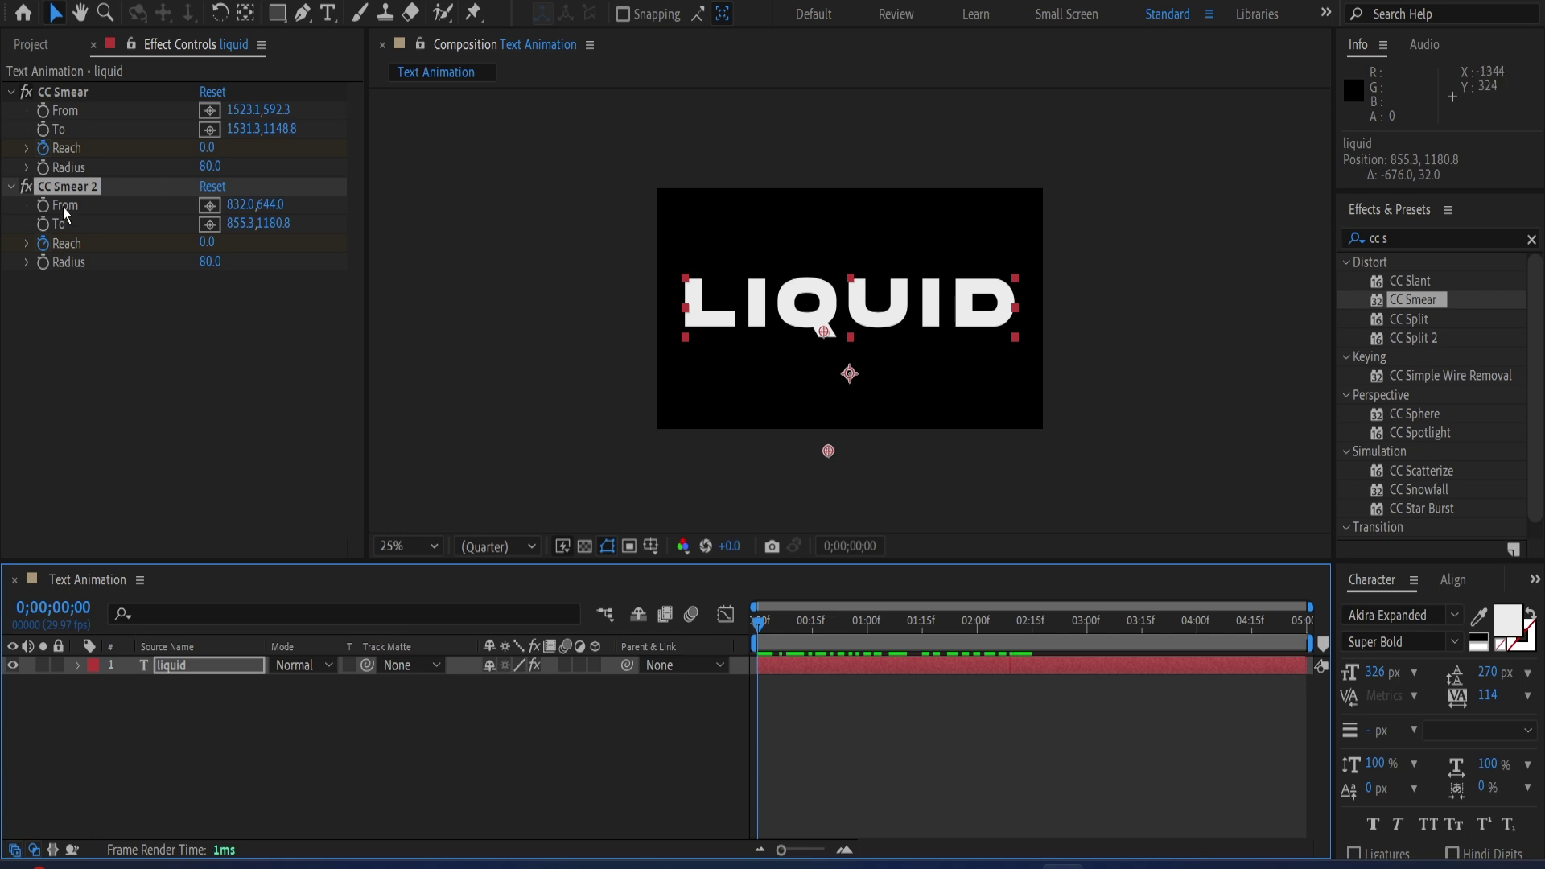
pyautogui.click(46, 249)
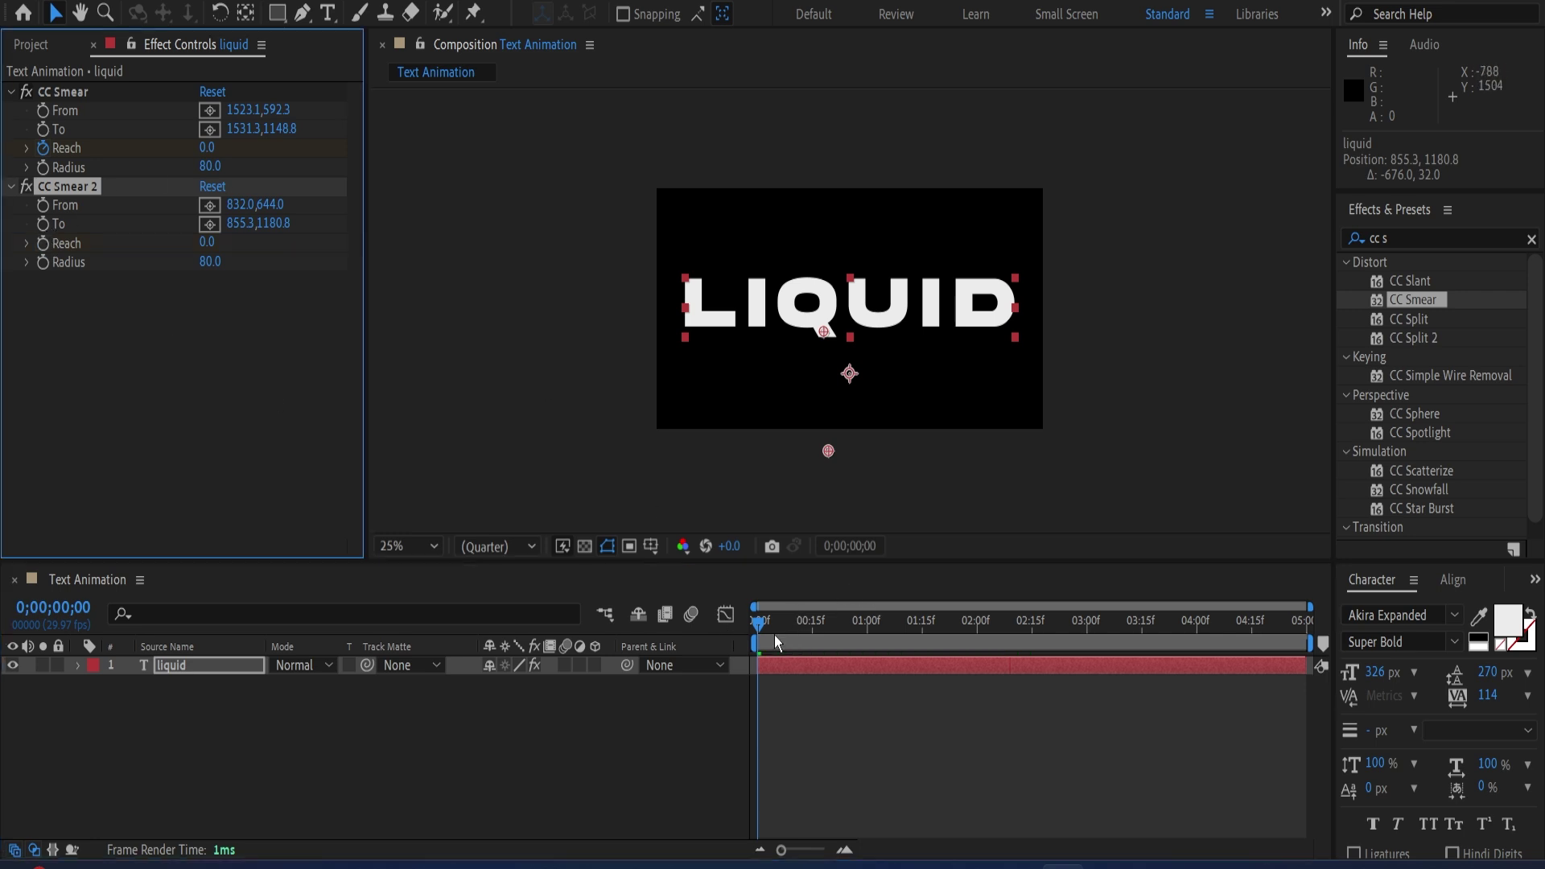
pyautogui.moveTo(777, 642)
pyautogui.mouseDown()
pyautogui.moveTo(956, 633)
pyautogui.moveTo(890, 635)
pyautogui.mouseUp()
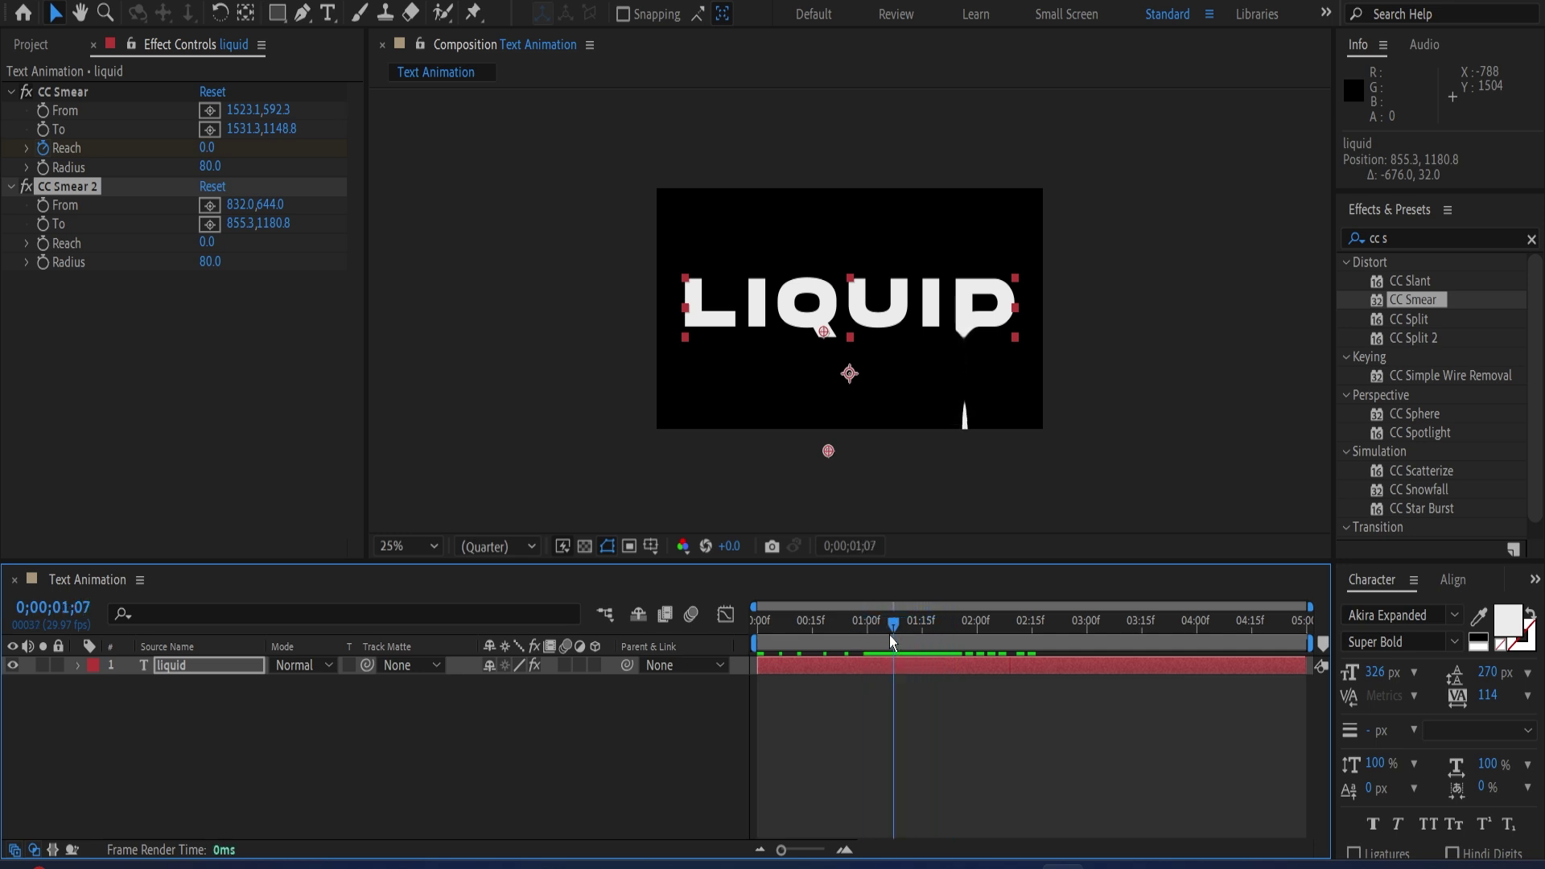
# Keyframe CC Smear 2's Reach from 0 and raise it at the last frame so the Q drips.
pyautogui.click(43, 243)
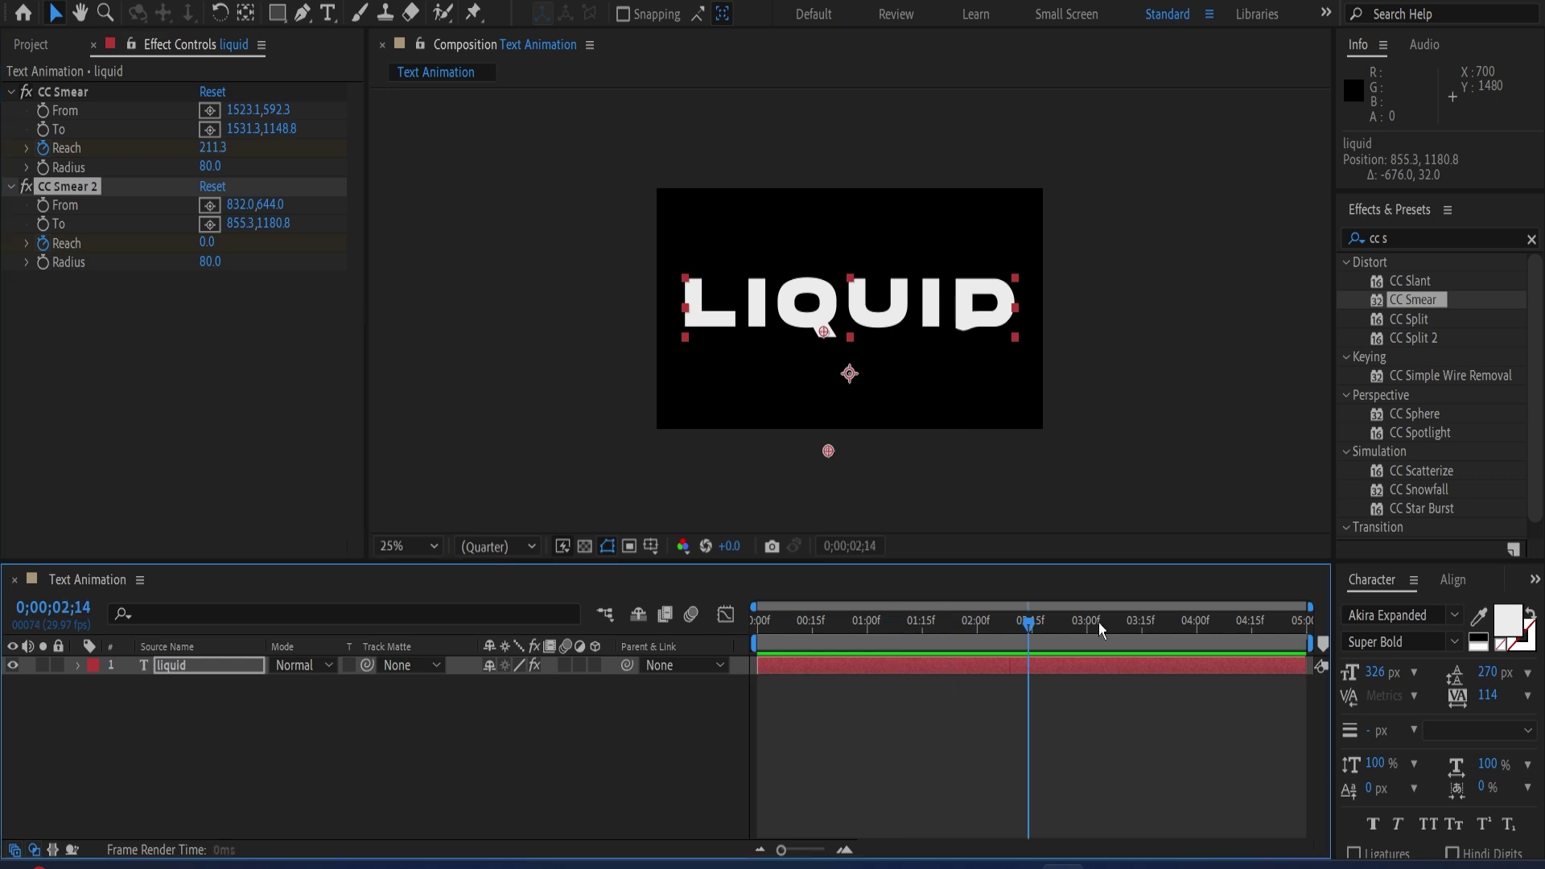
pyautogui.moveTo(895, 621); pyautogui.dragTo(1303, 621)
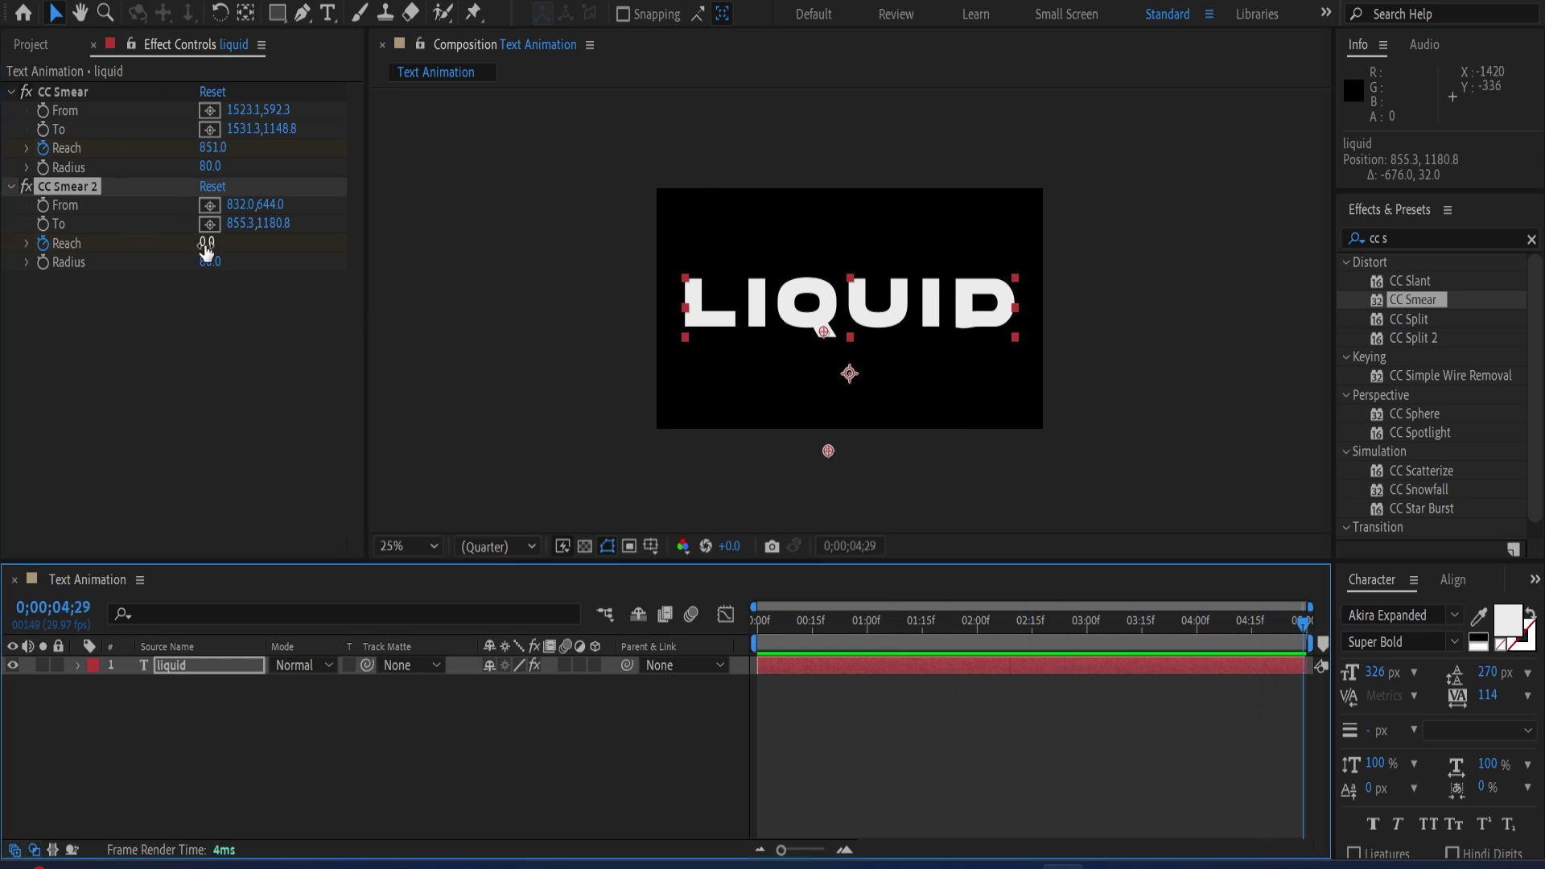
pyautogui.moveTo(207, 241); pyautogui.dragTo(255, 247)
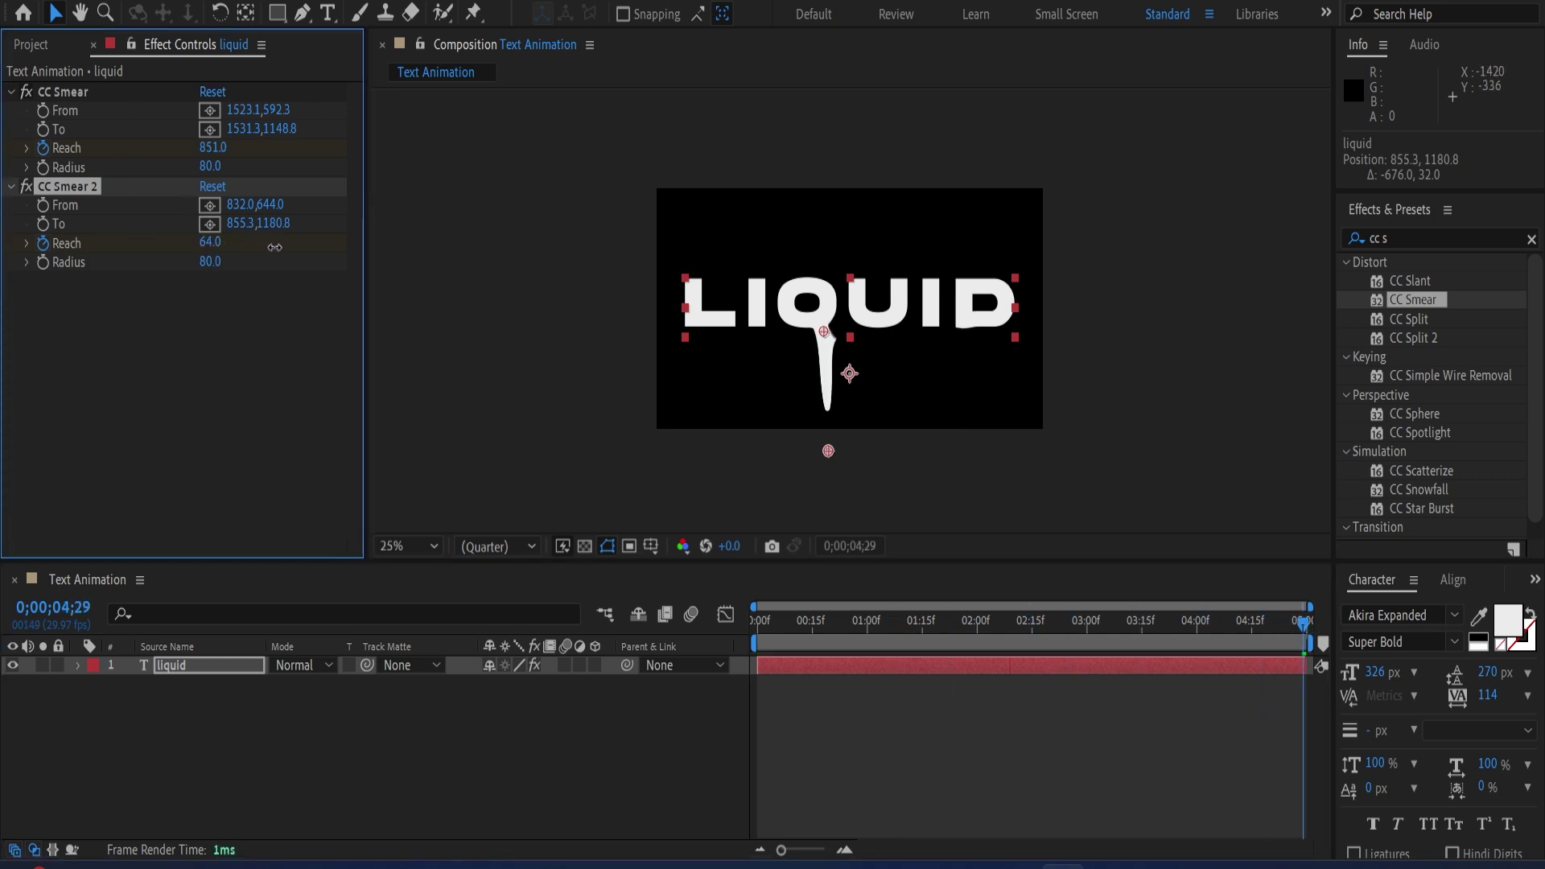
pyautogui.moveTo(255, 247); pyautogui.dragTo(437, 247)
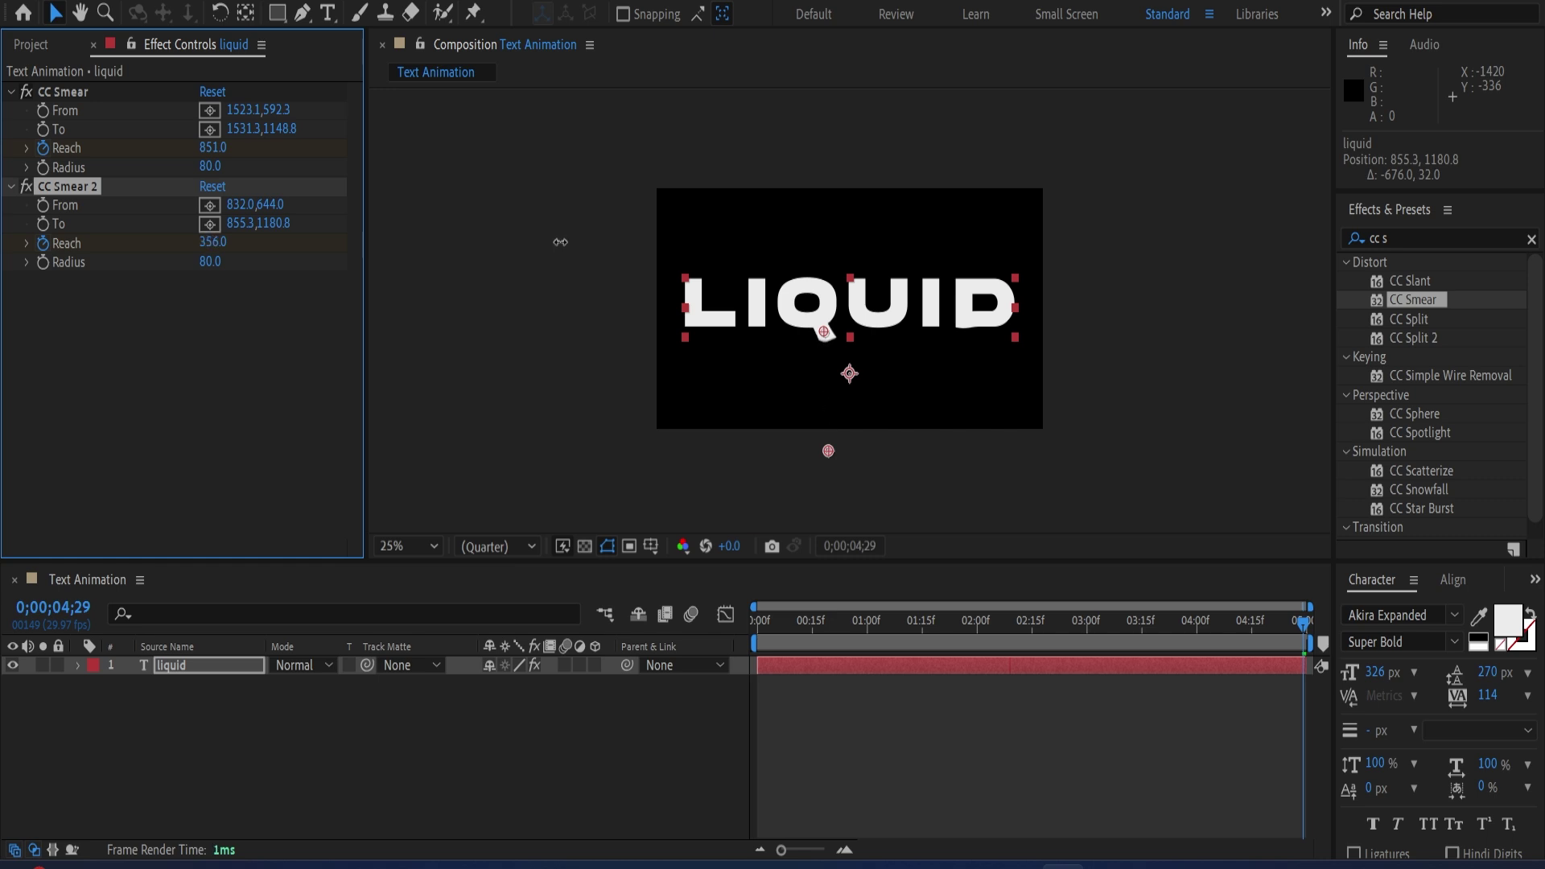
pyautogui.moveTo(543, 243); pyautogui.dragTo(541, 251)
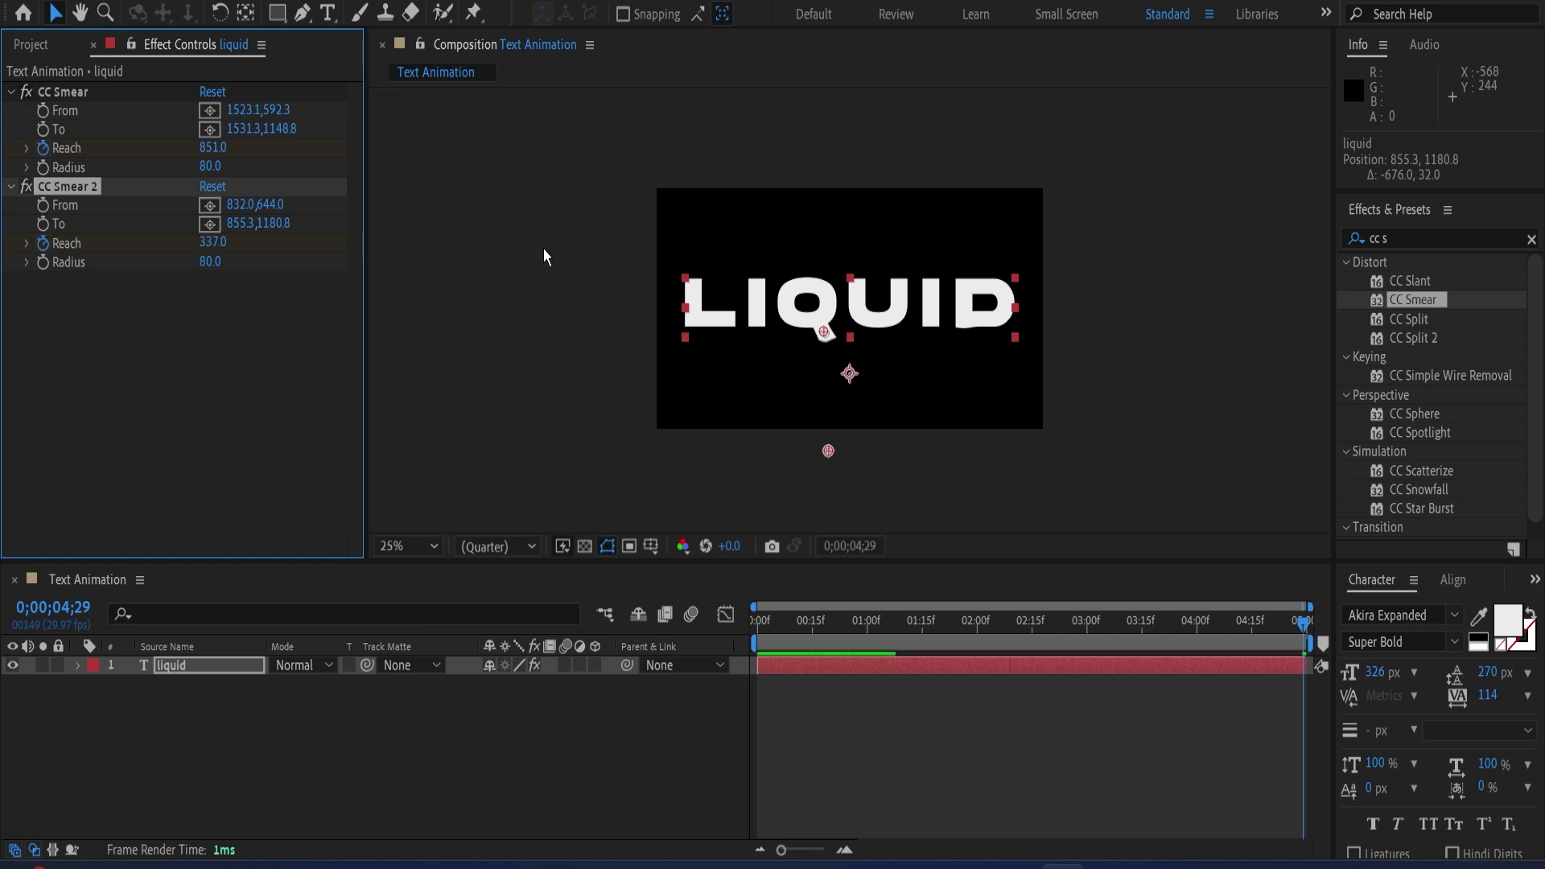
pyautogui.moveTo(207, 242); pyautogui.dragTo(239, 244)
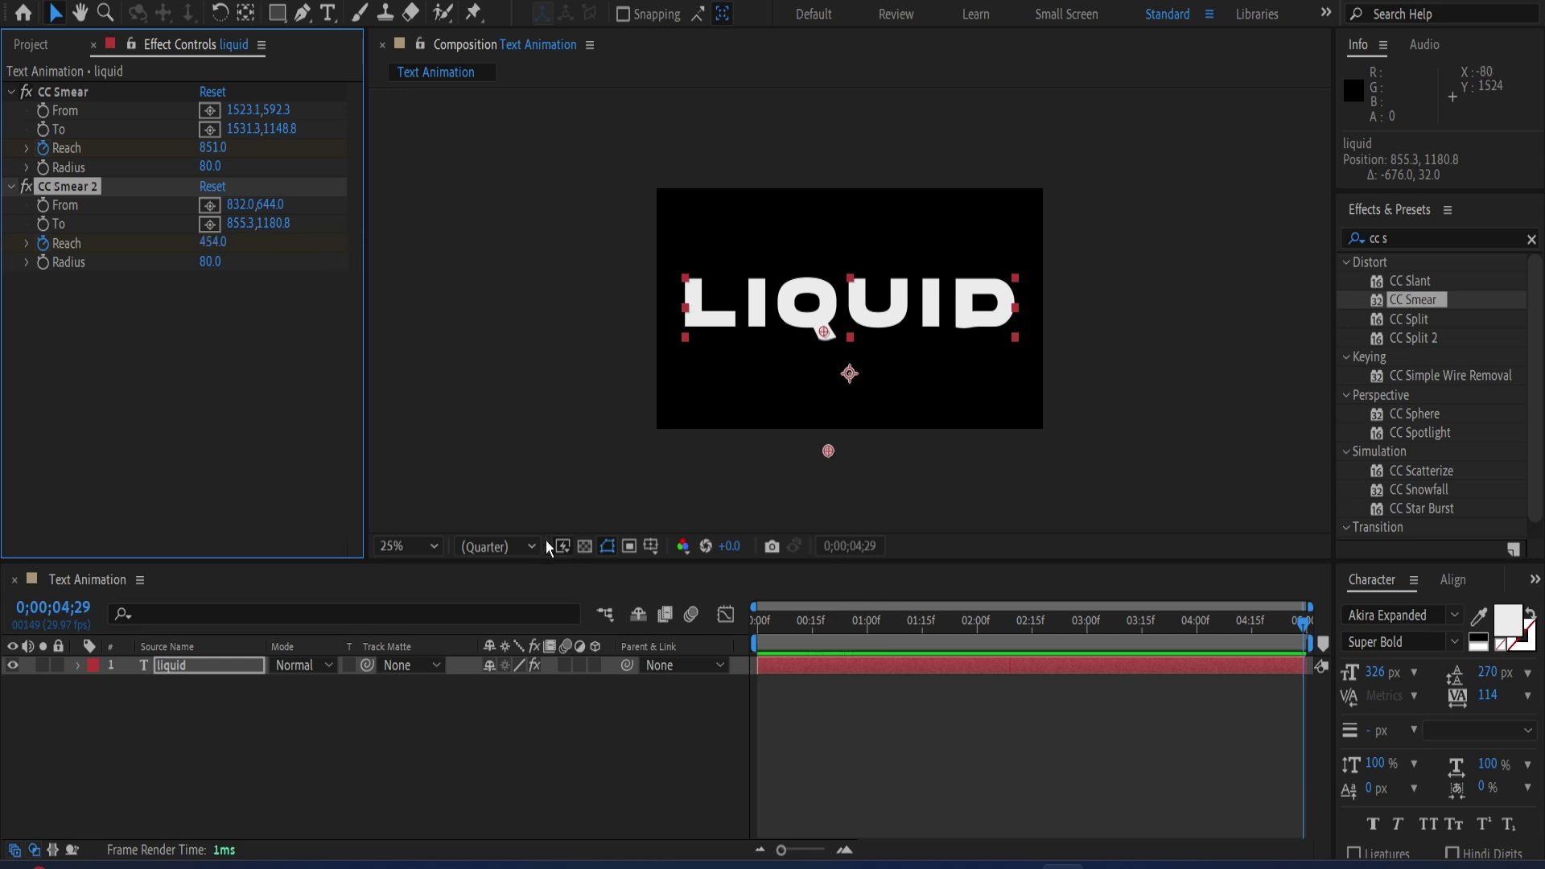
pyautogui.click(403, 547)
pyautogui.click(446, 172)
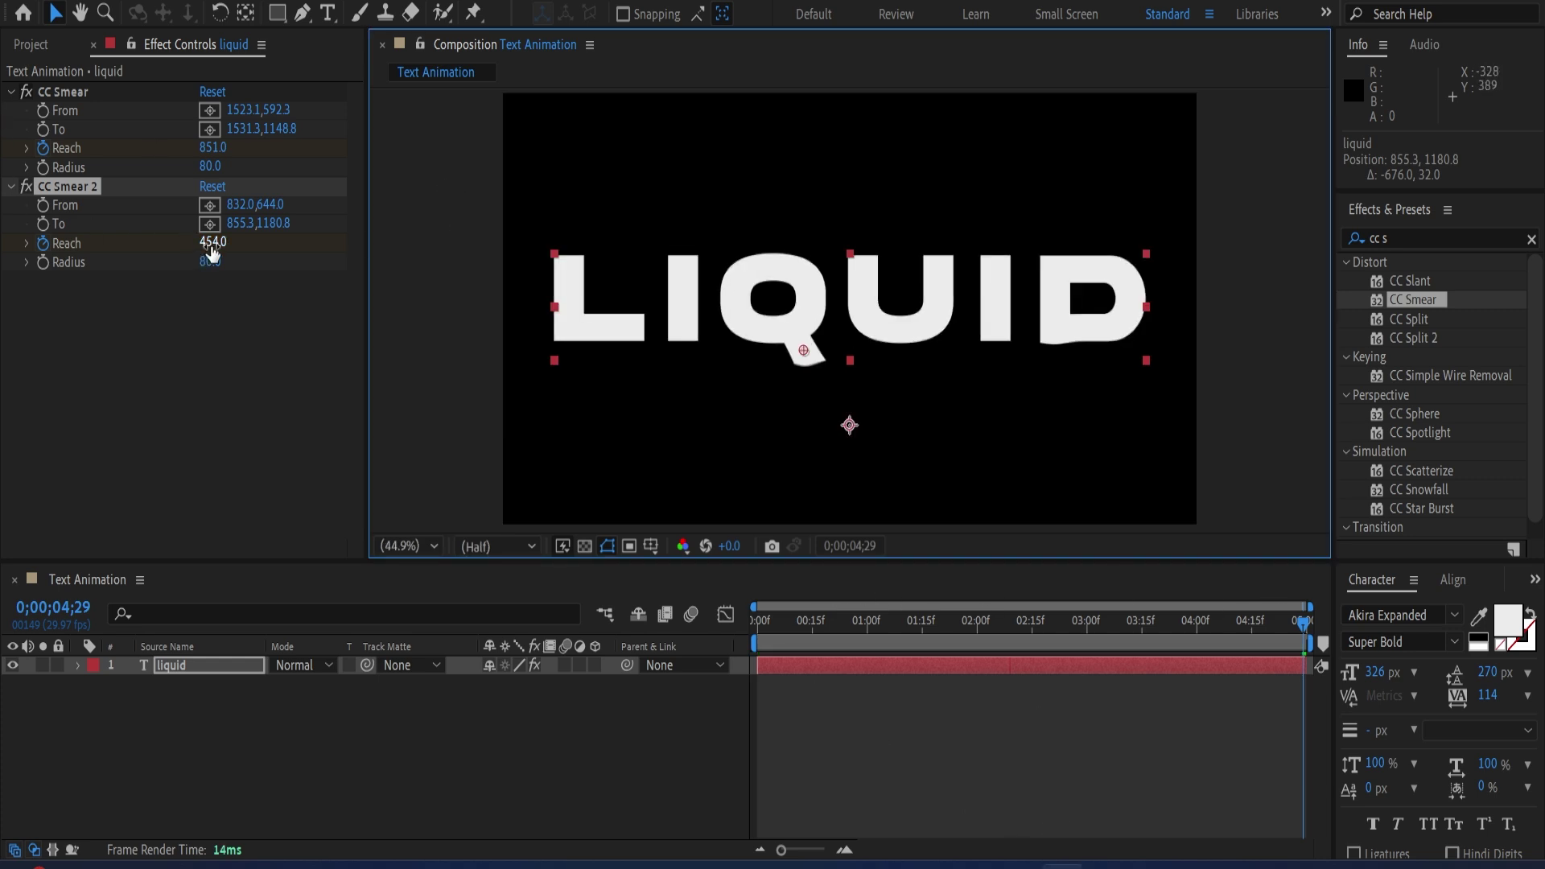
pyautogui.moveTo(213, 242); pyautogui.dragTo(355, 247)
pyautogui.moveTo(211, 245); pyautogui.dragTo(46, 260)
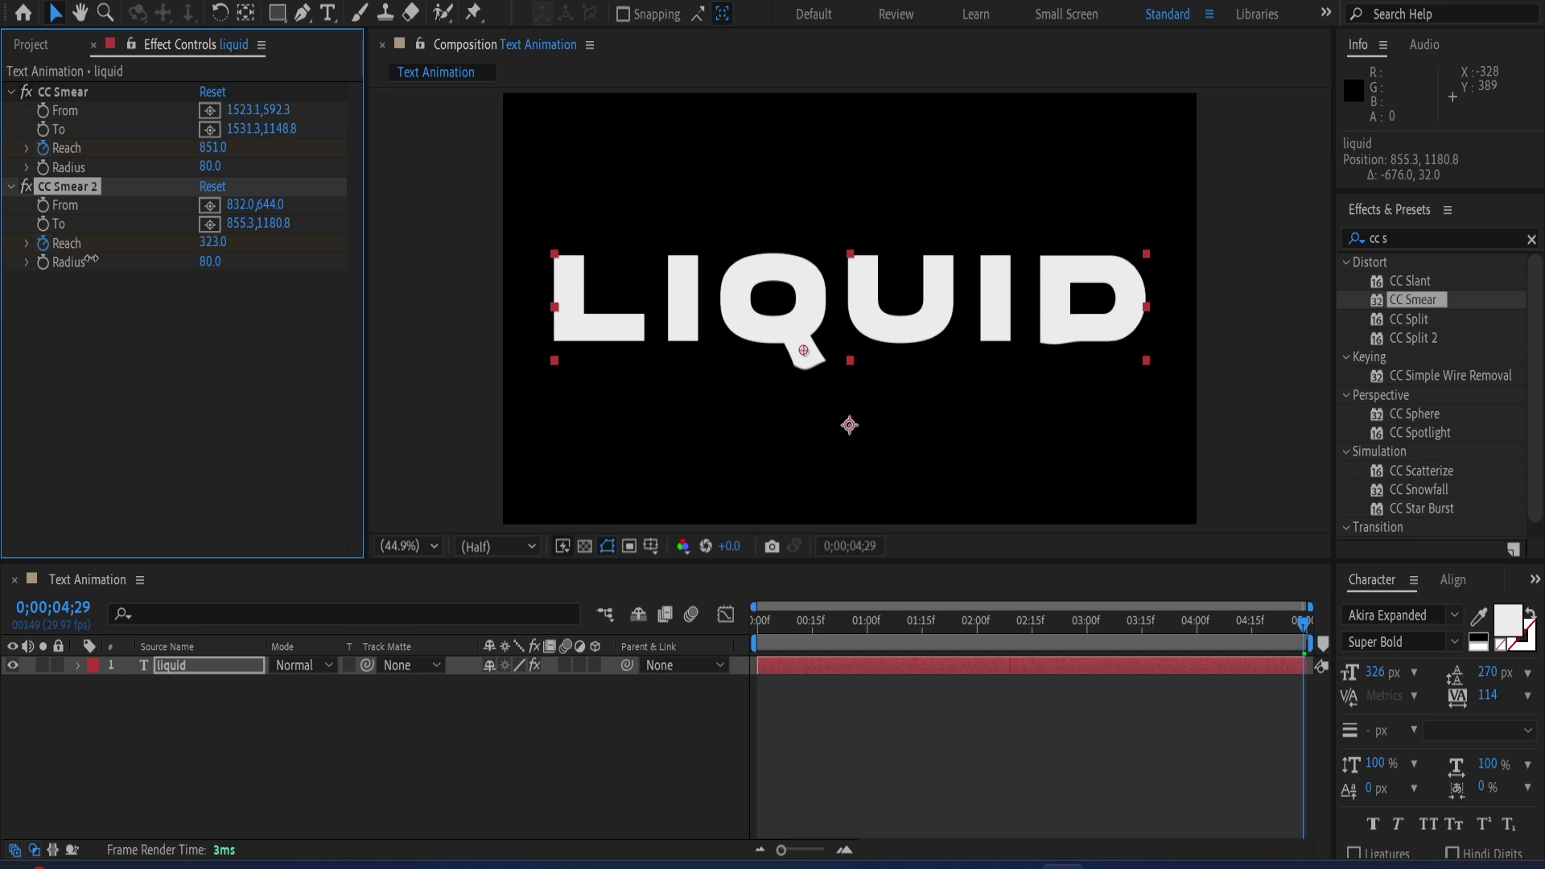
# Preview the animation and set CC Smear 2's final Reach to 651.0.
pyautogui.moveTo(1010, 622); pyautogui.dragTo(685, 618)
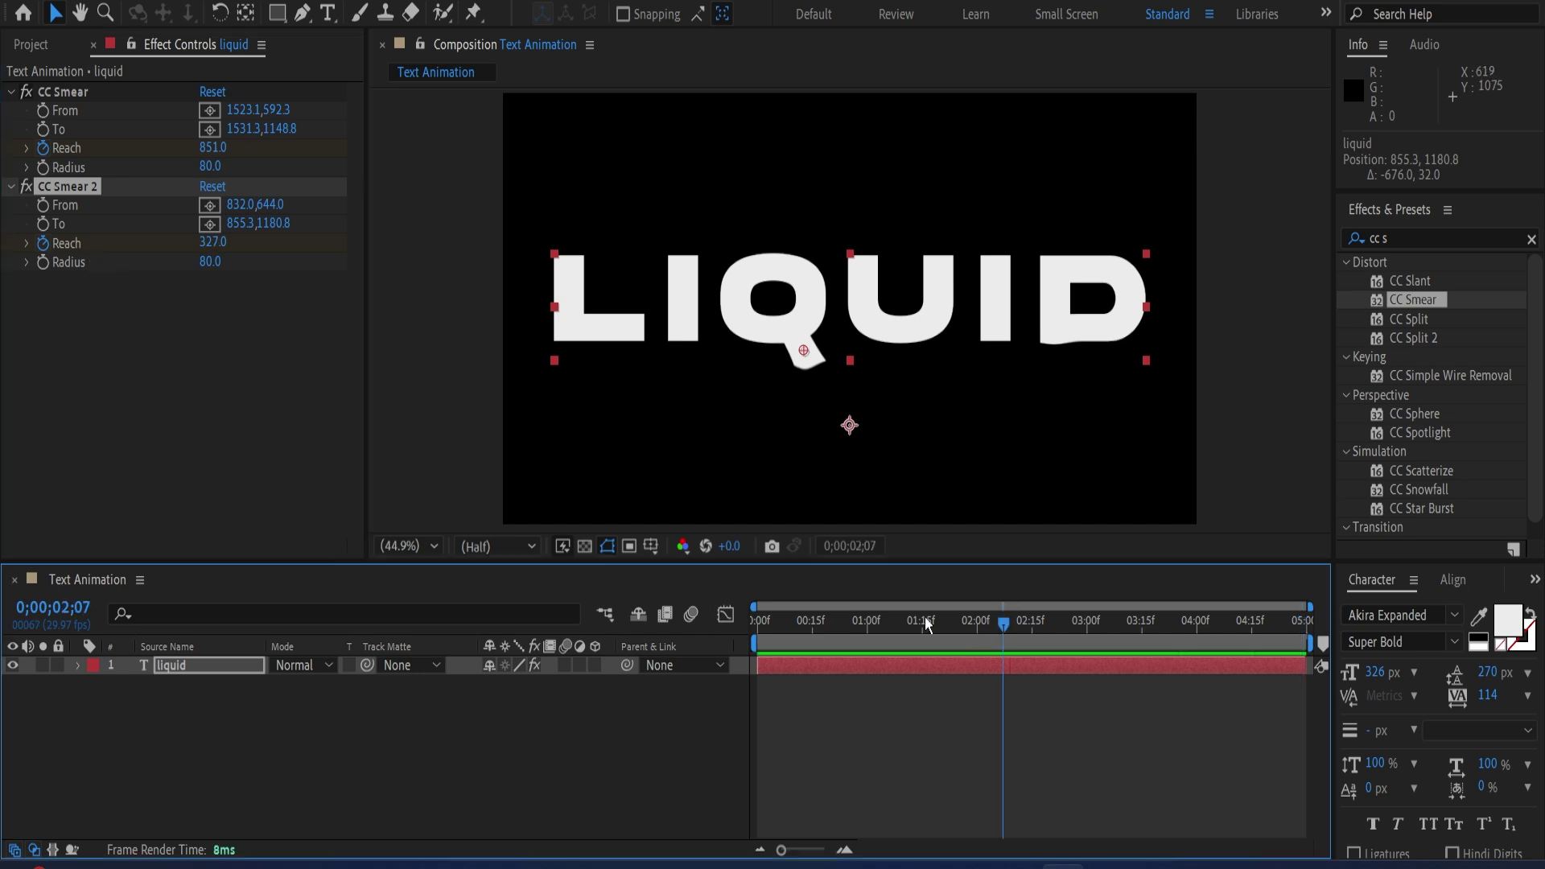
pyautogui.press('space')
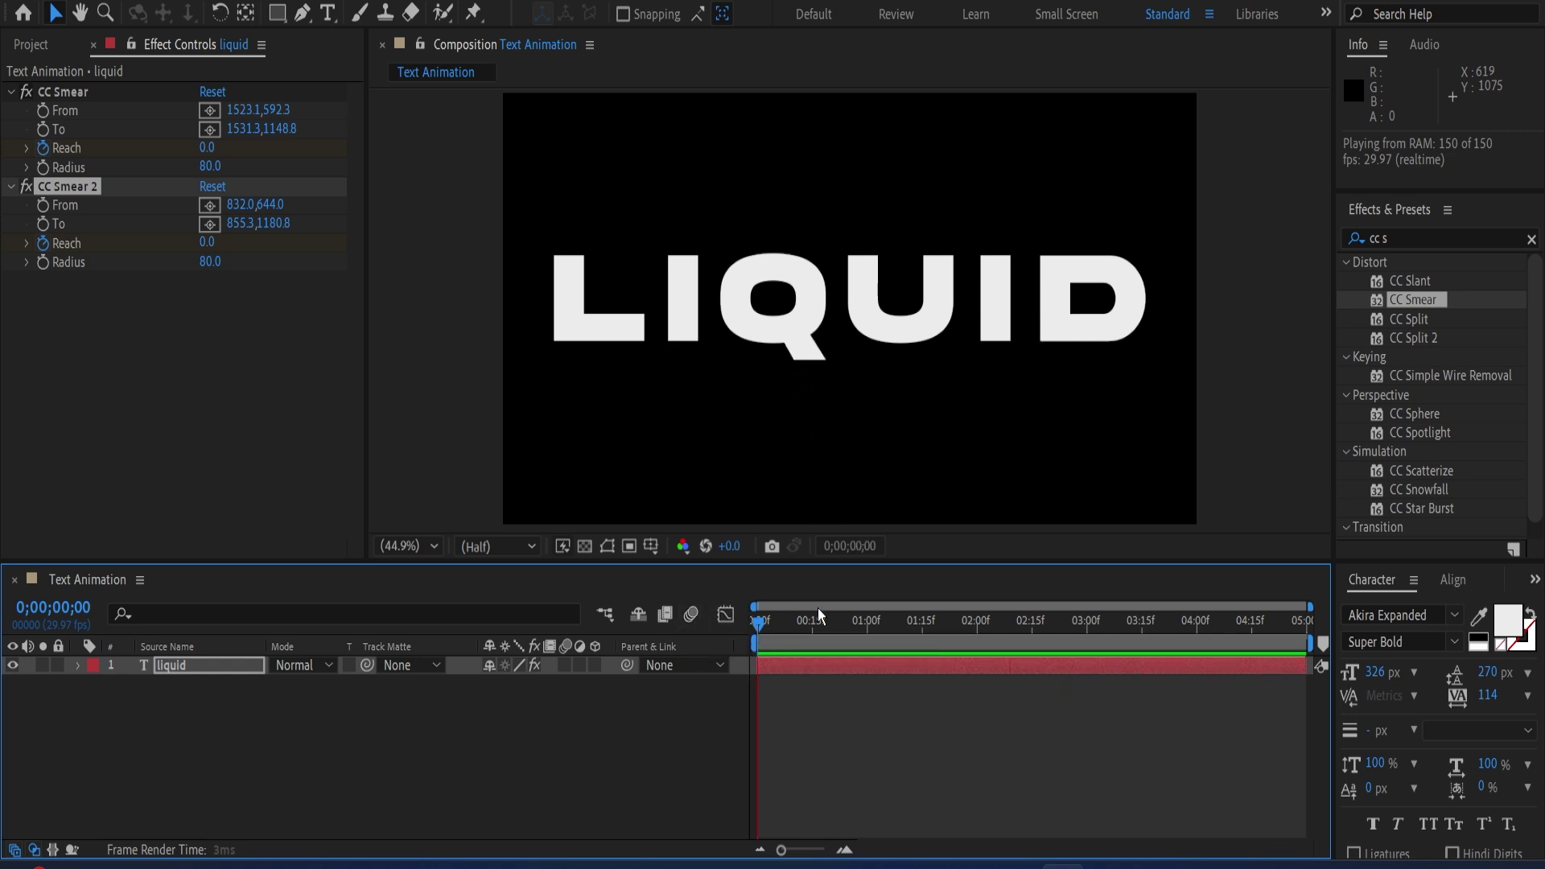
pyautogui.press('space')
pyautogui.click(1301, 623)
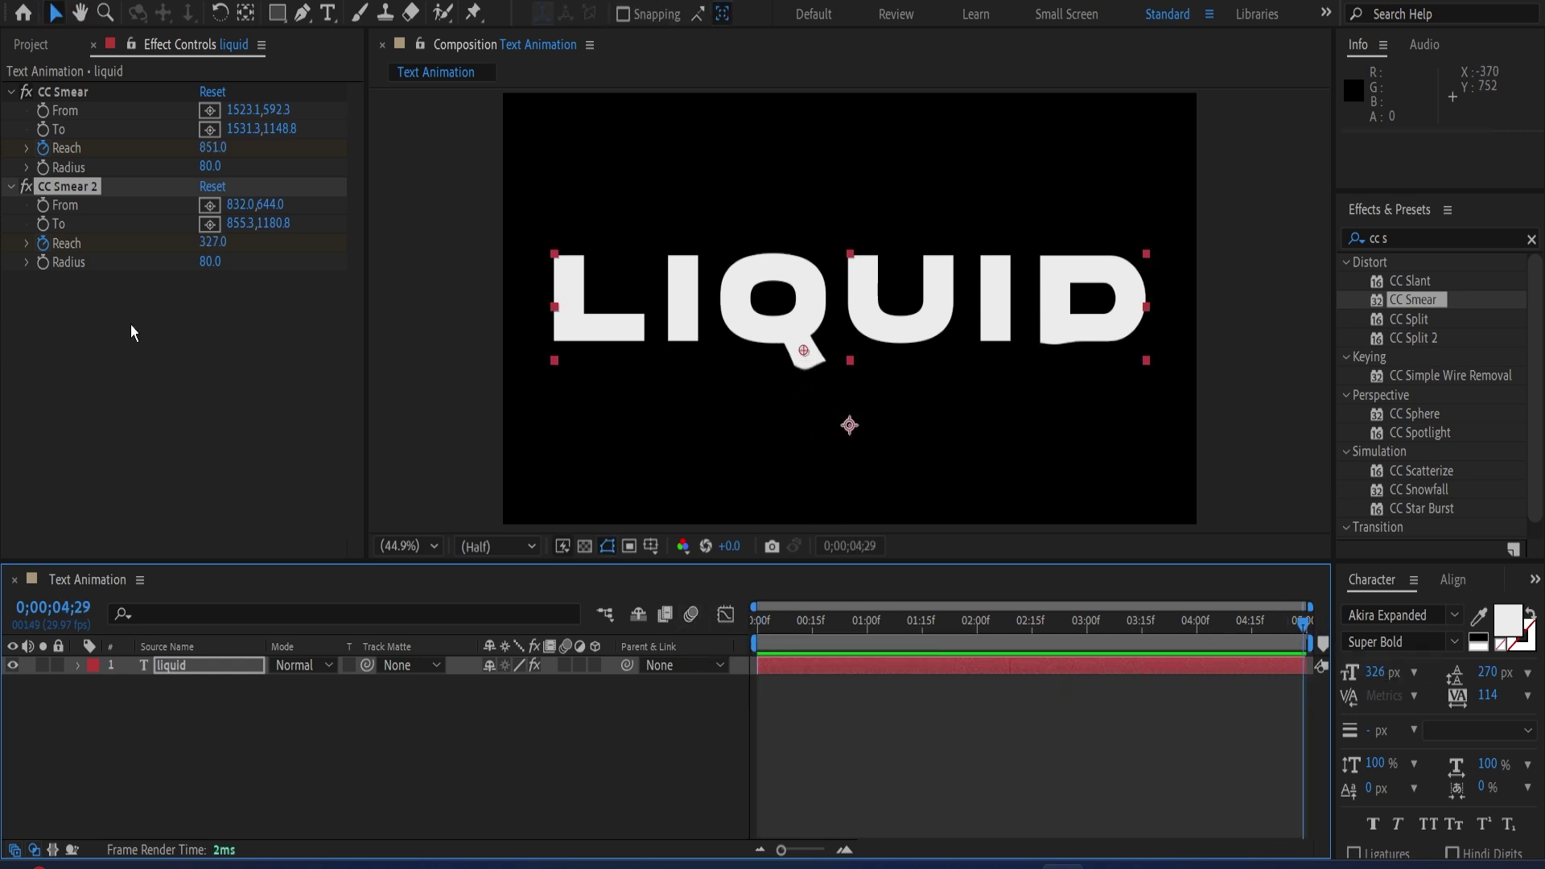
pyautogui.moveTo(211, 241); pyautogui.dragTo(557, 241)
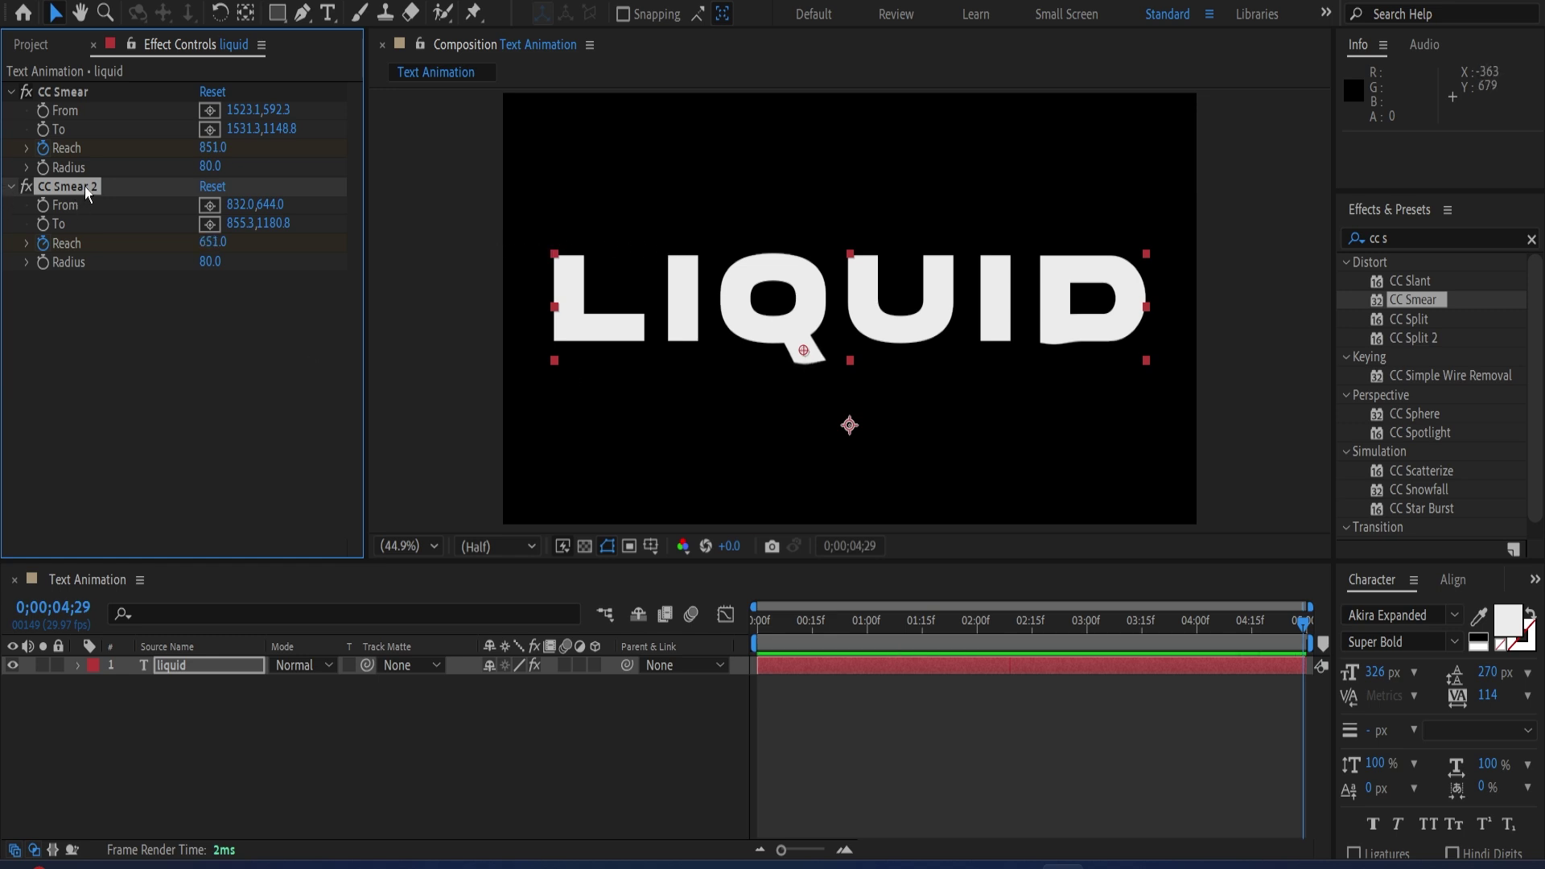
# Duplicate CC Smear 2 into CC Smear 3, keeping its points and Reach of 651.0.
pyautogui.hotkey('ctrl', 'd')
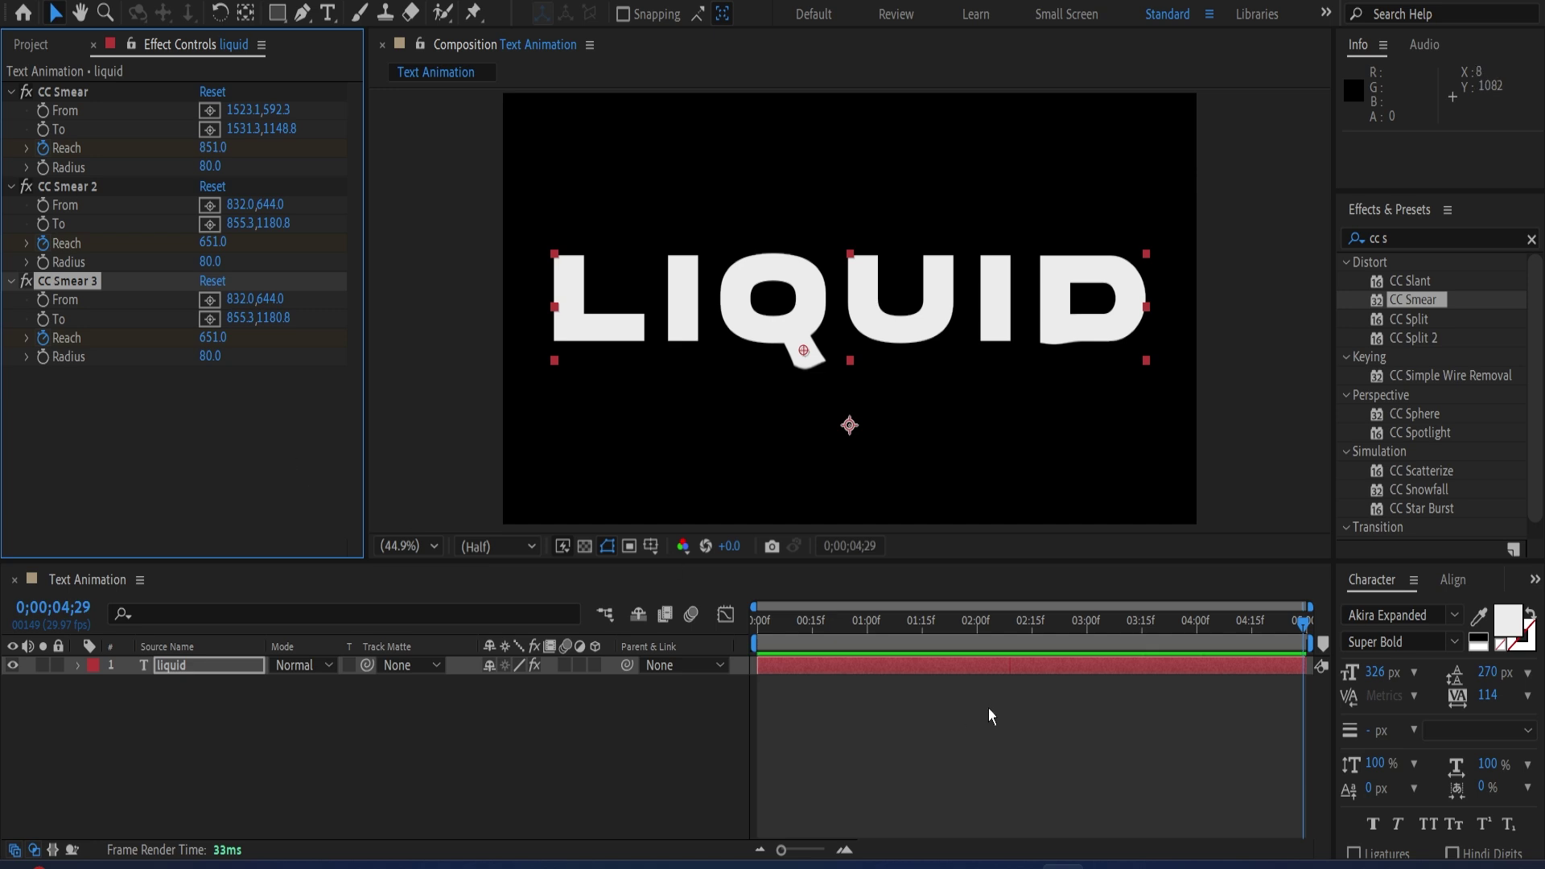
pyautogui.click(209, 319)
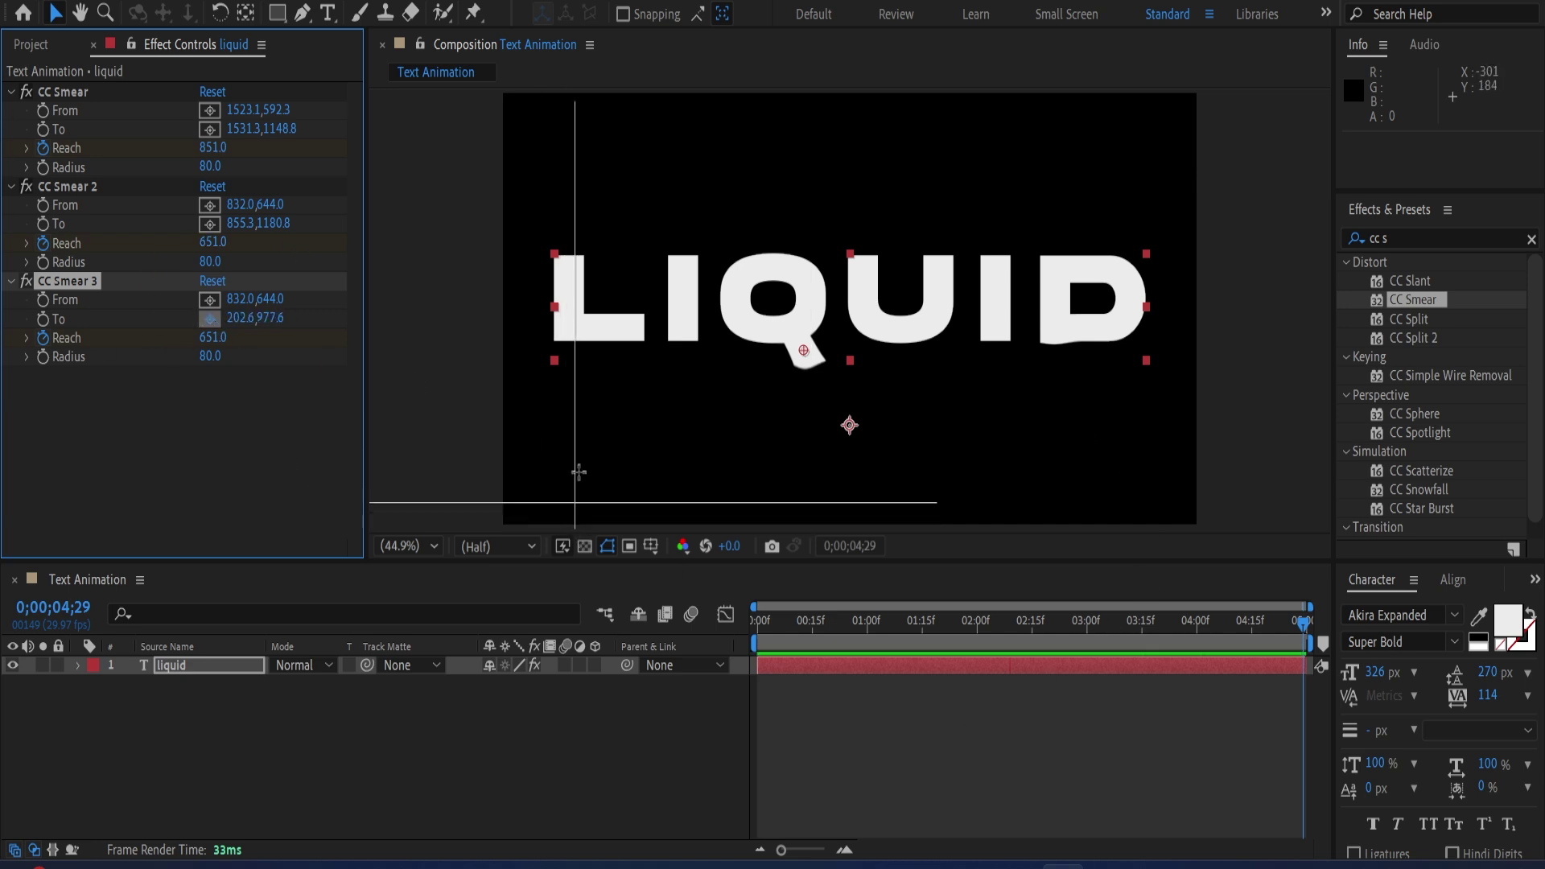
pyautogui.click(812, 520)
pyautogui.click(407, 545)
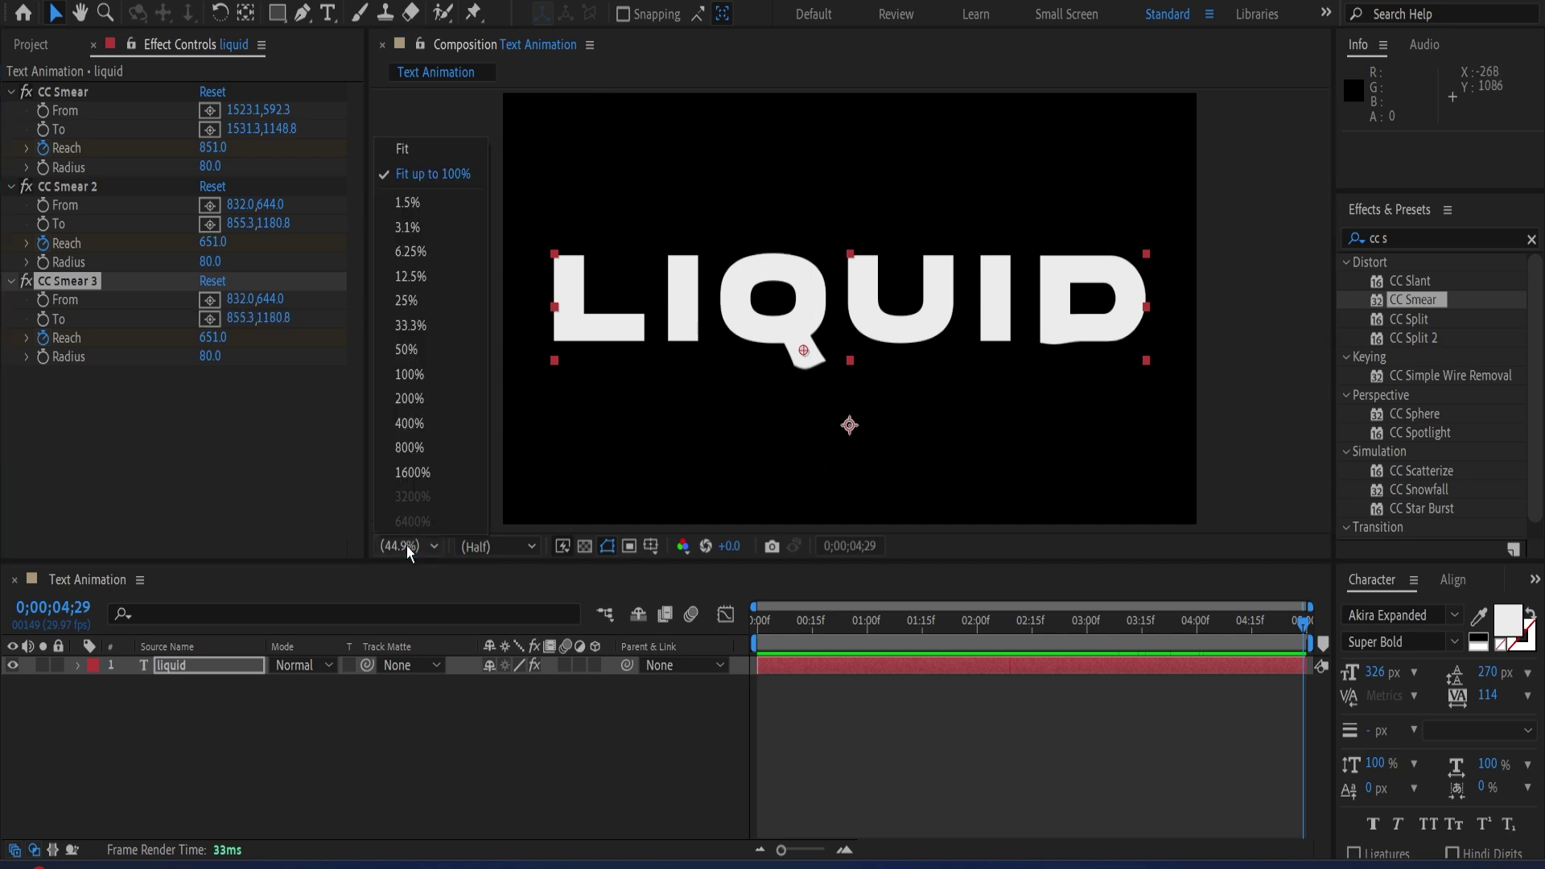
pyautogui.click(427, 297)
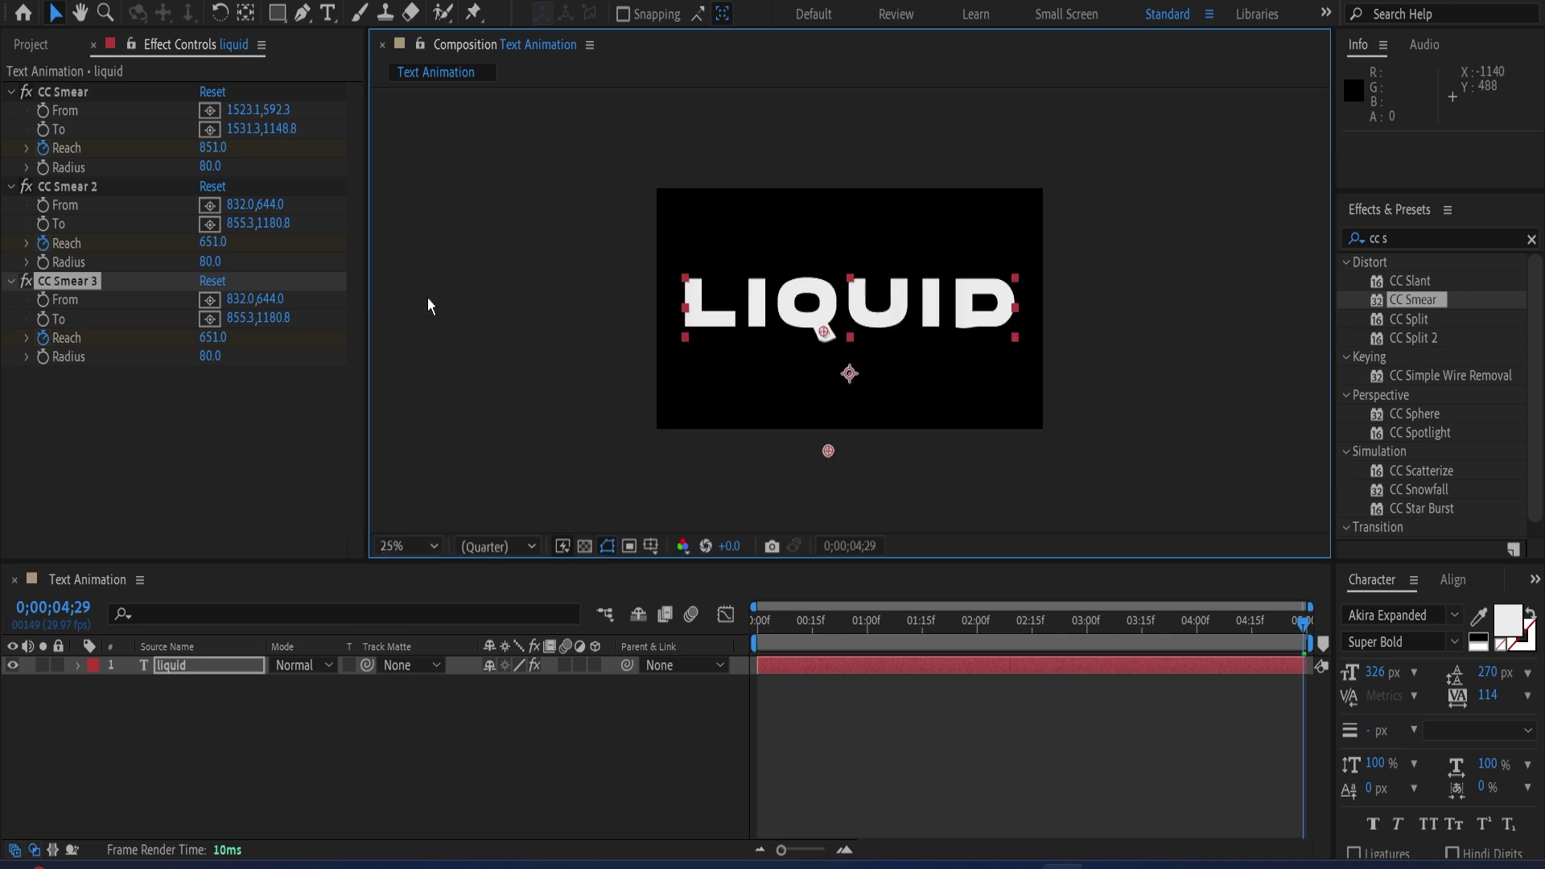
pyautogui.click(86, 359)
pyautogui.hotkey('ctrl', 'z')
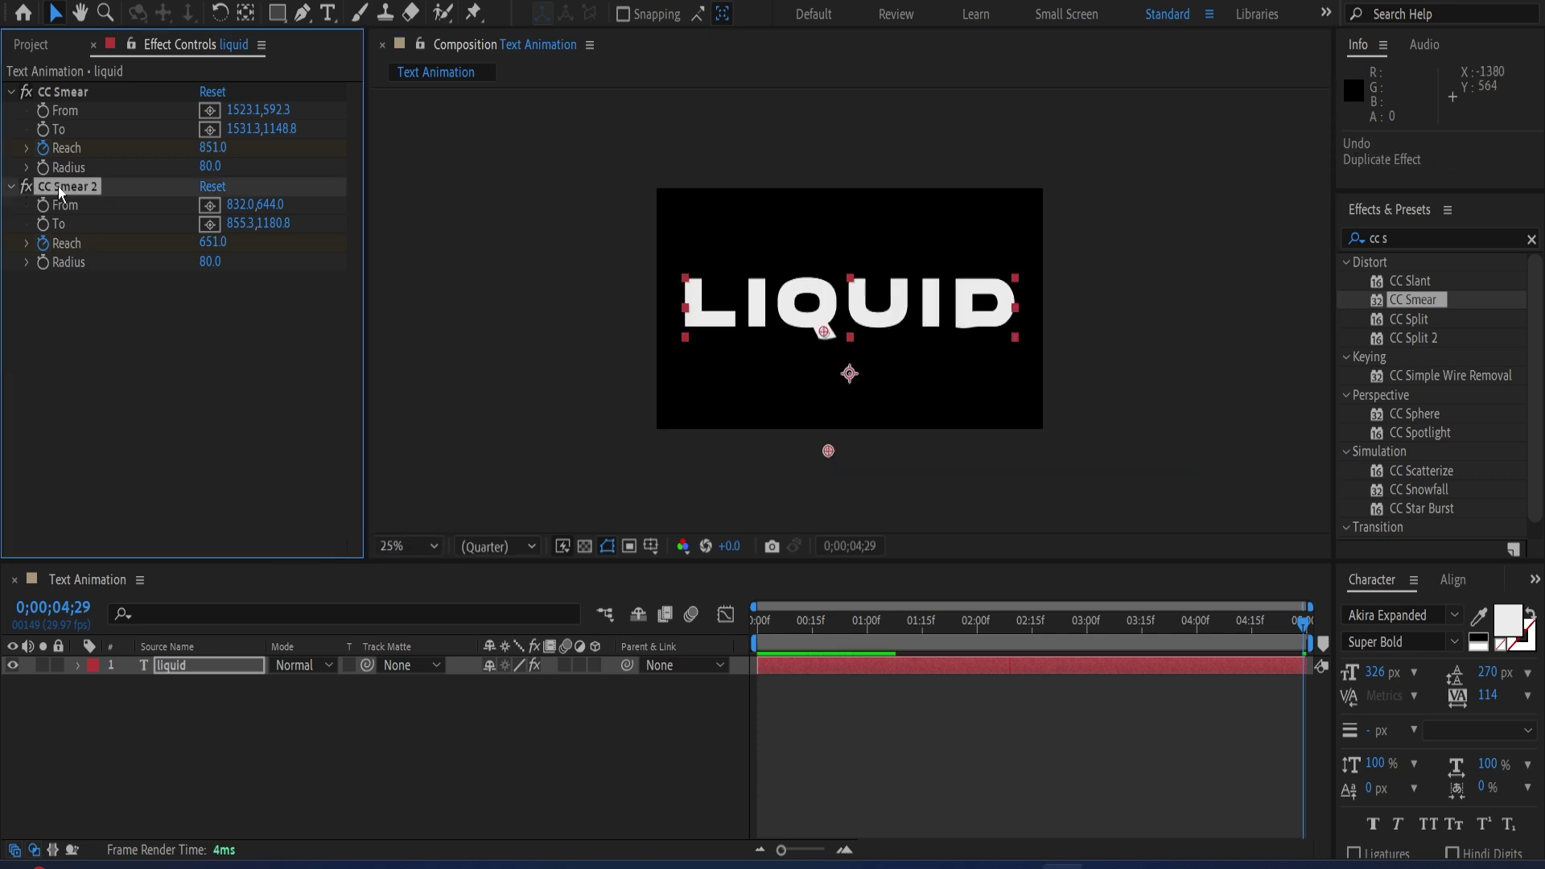
pyautogui.hotkey('ctrl', 'd')
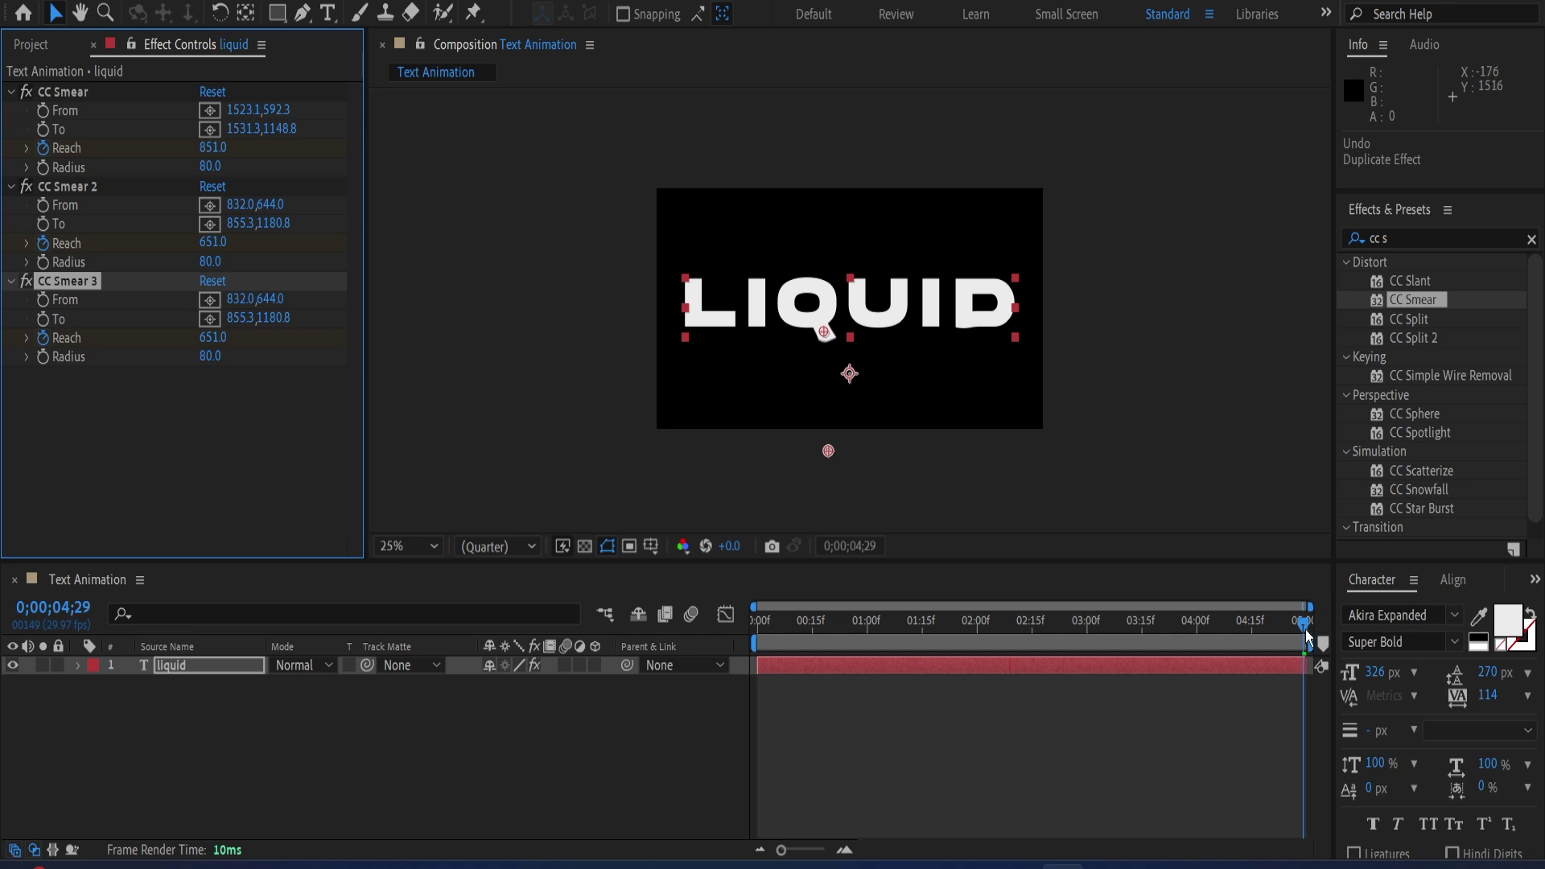
# At frame 0, run CC Smear 3 from the top of the L (180,592) down to 184,1172.
pyautogui.moveTo(1307, 635)
pyautogui.mouseDown()
pyautogui.moveTo(903, 636)
pyautogui.moveTo(966, 631)
pyautogui.mouseUp()
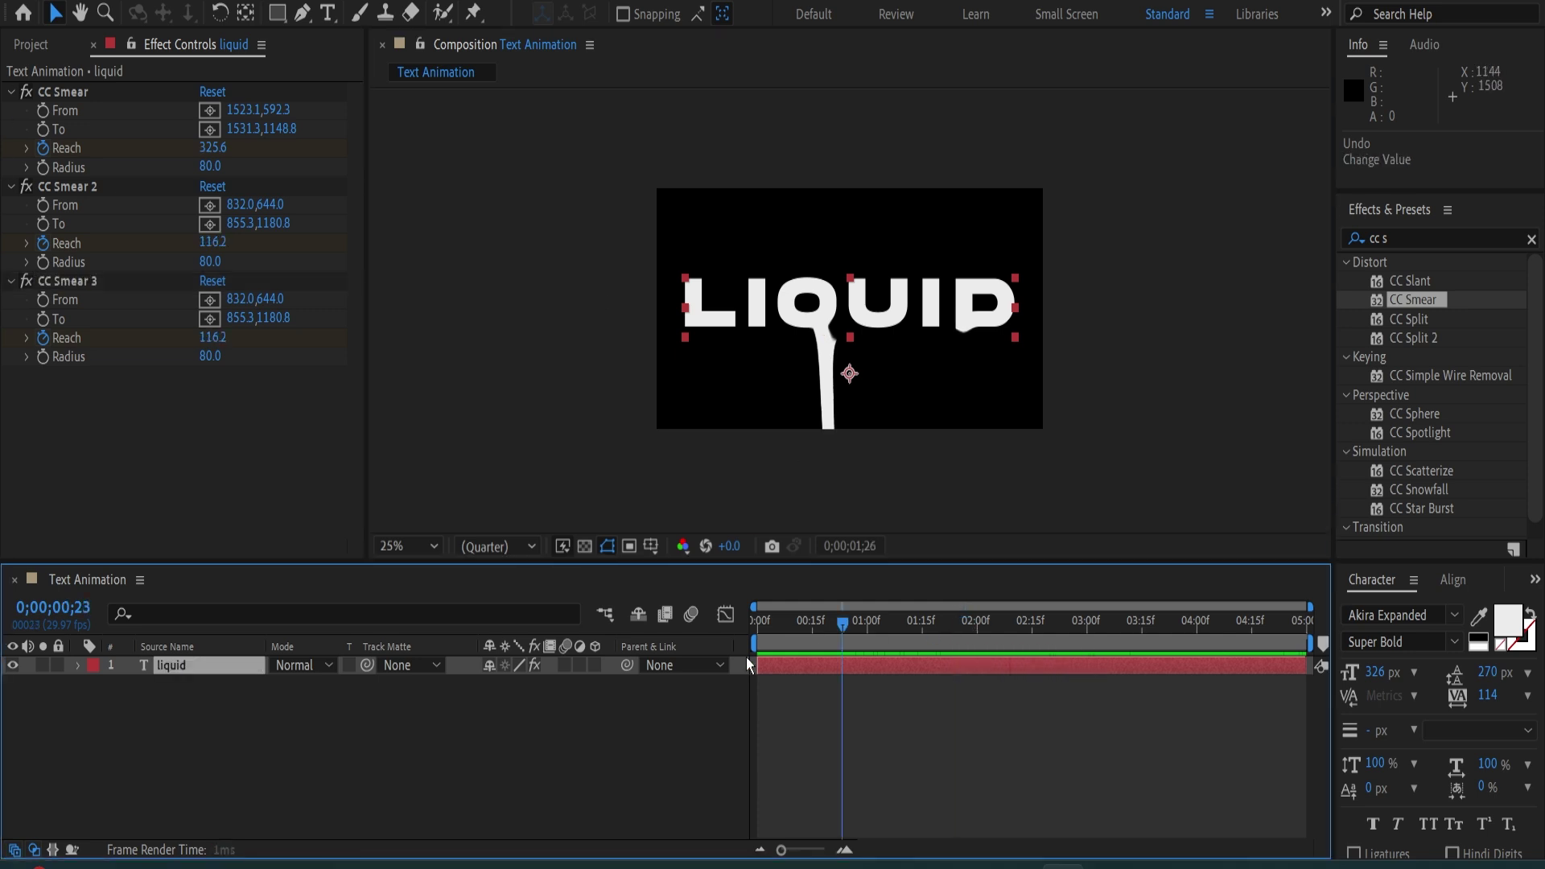
pyautogui.press('Home')
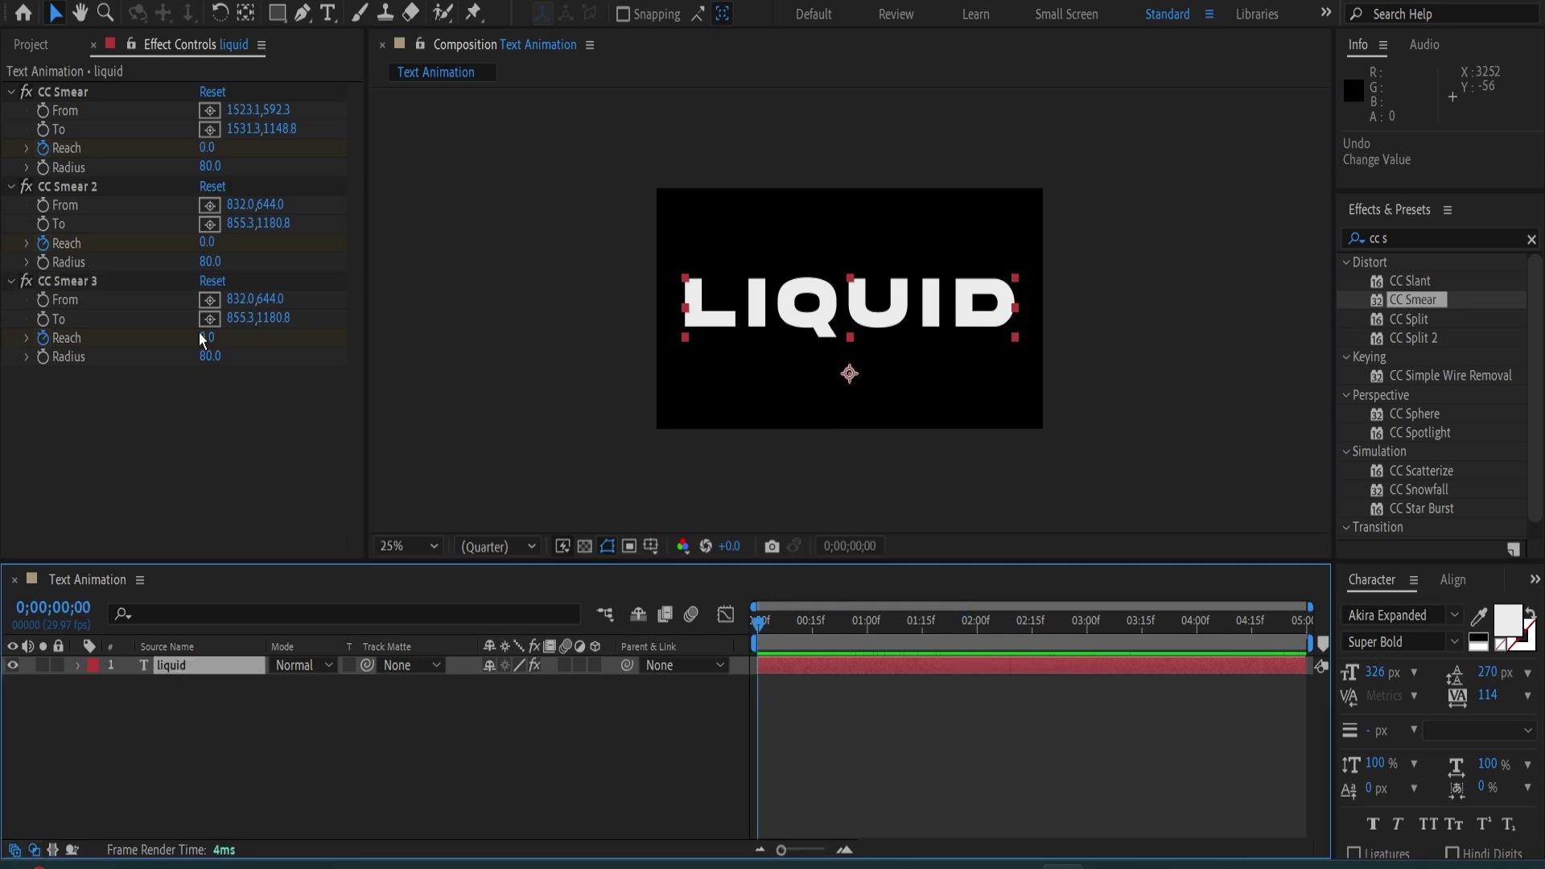
pyautogui.click(210, 319)
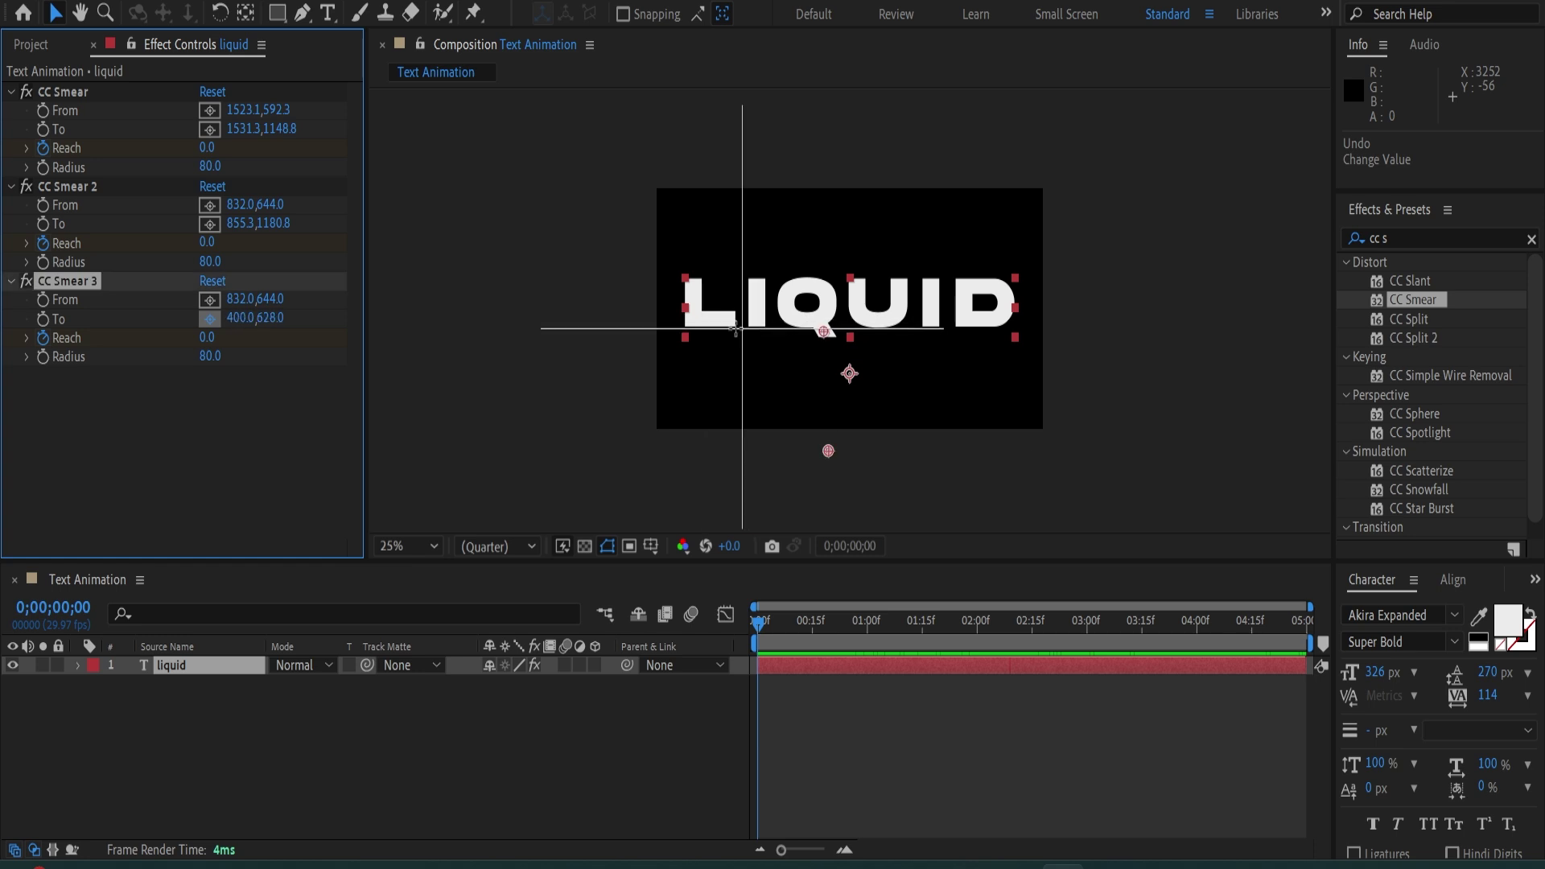
pyautogui.click(695, 321)
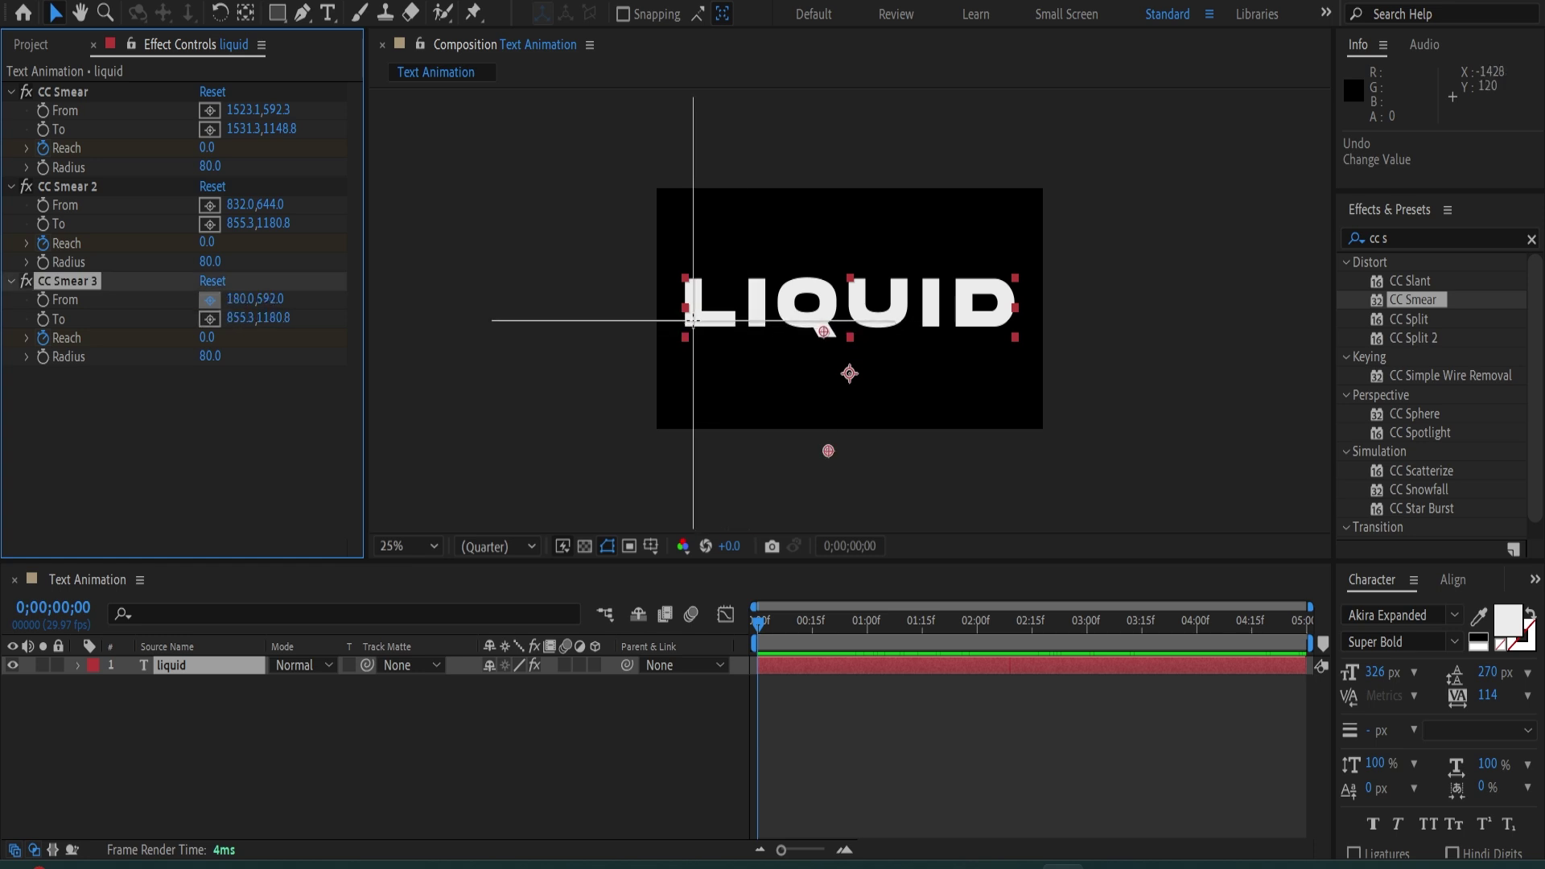
pyautogui.click(693, 320)
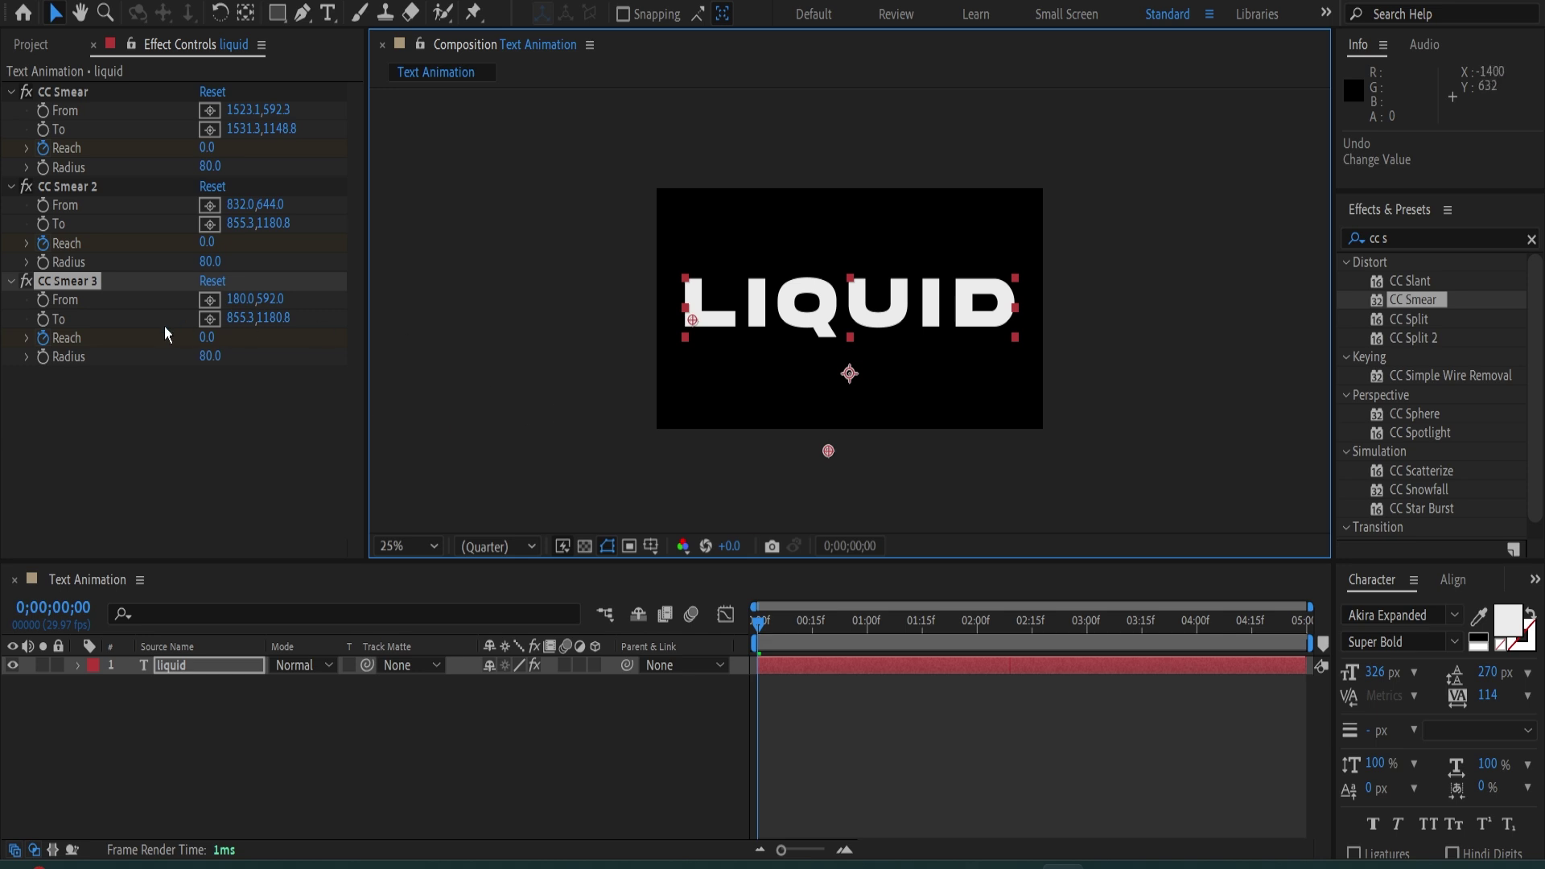
pyautogui.click(209, 318)
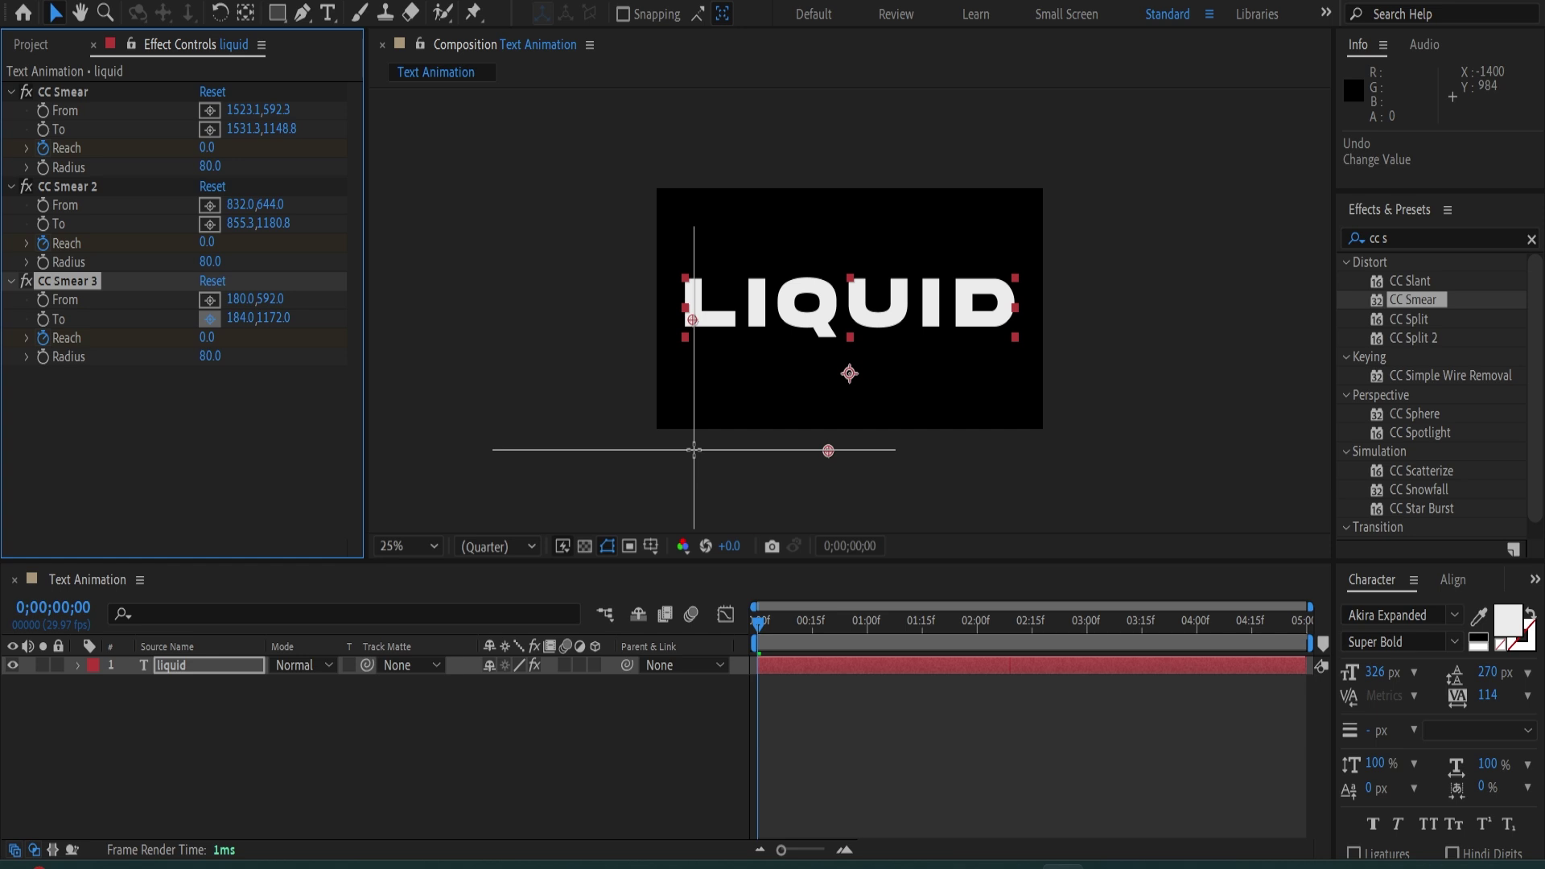
pyautogui.click(693, 449)
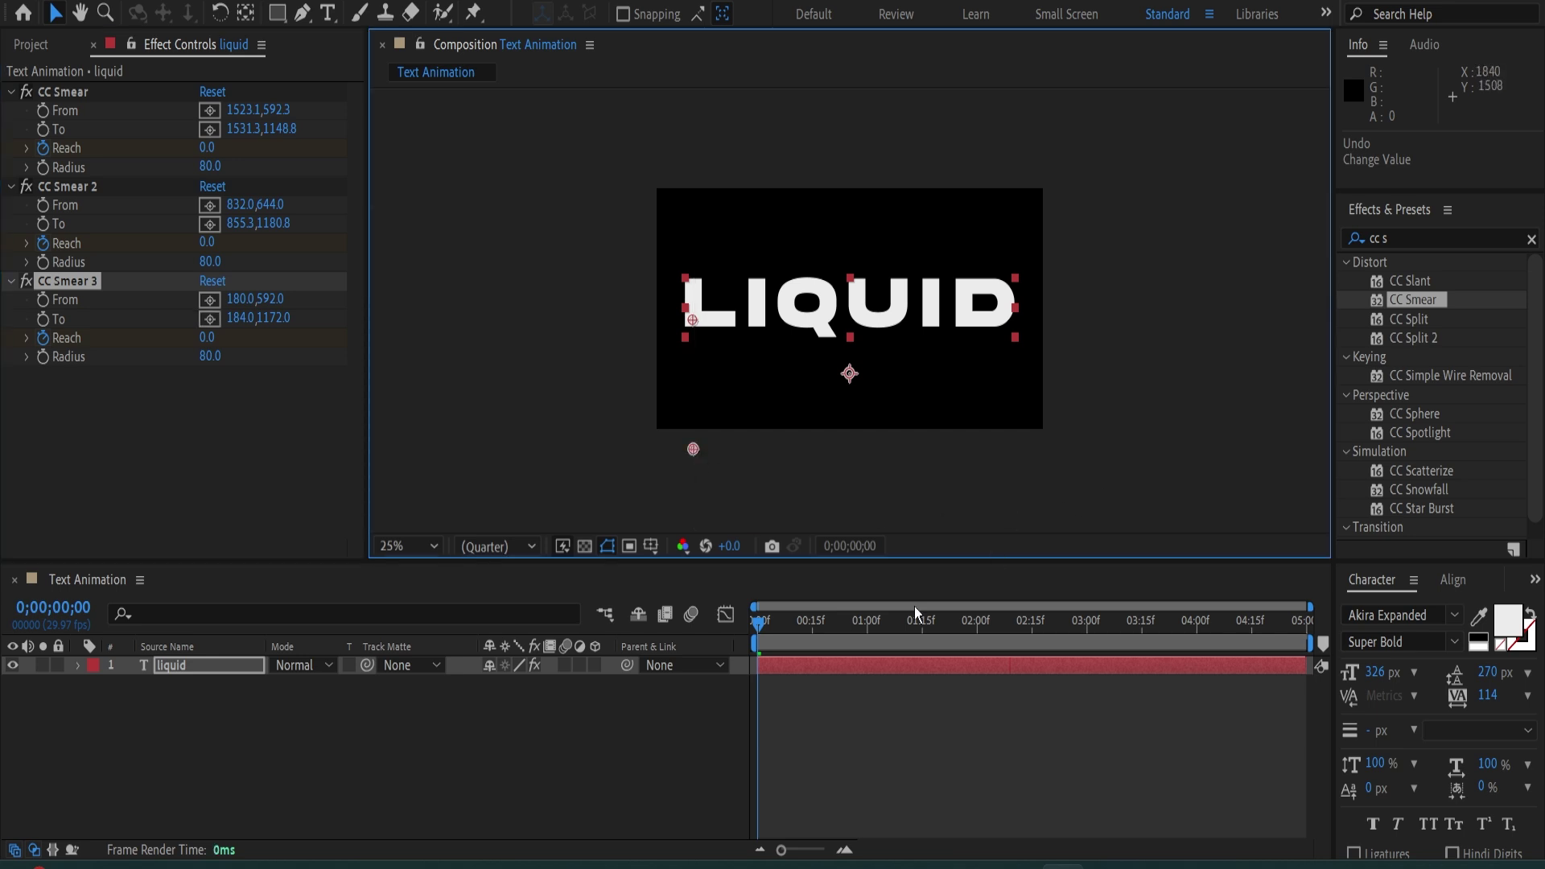
# Scrub through the drips and raise CC Smear 3's Radius to 215 for a wide L drip.
pyautogui.moveTo(759, 631); pyautogui.dragTo(943, 642)
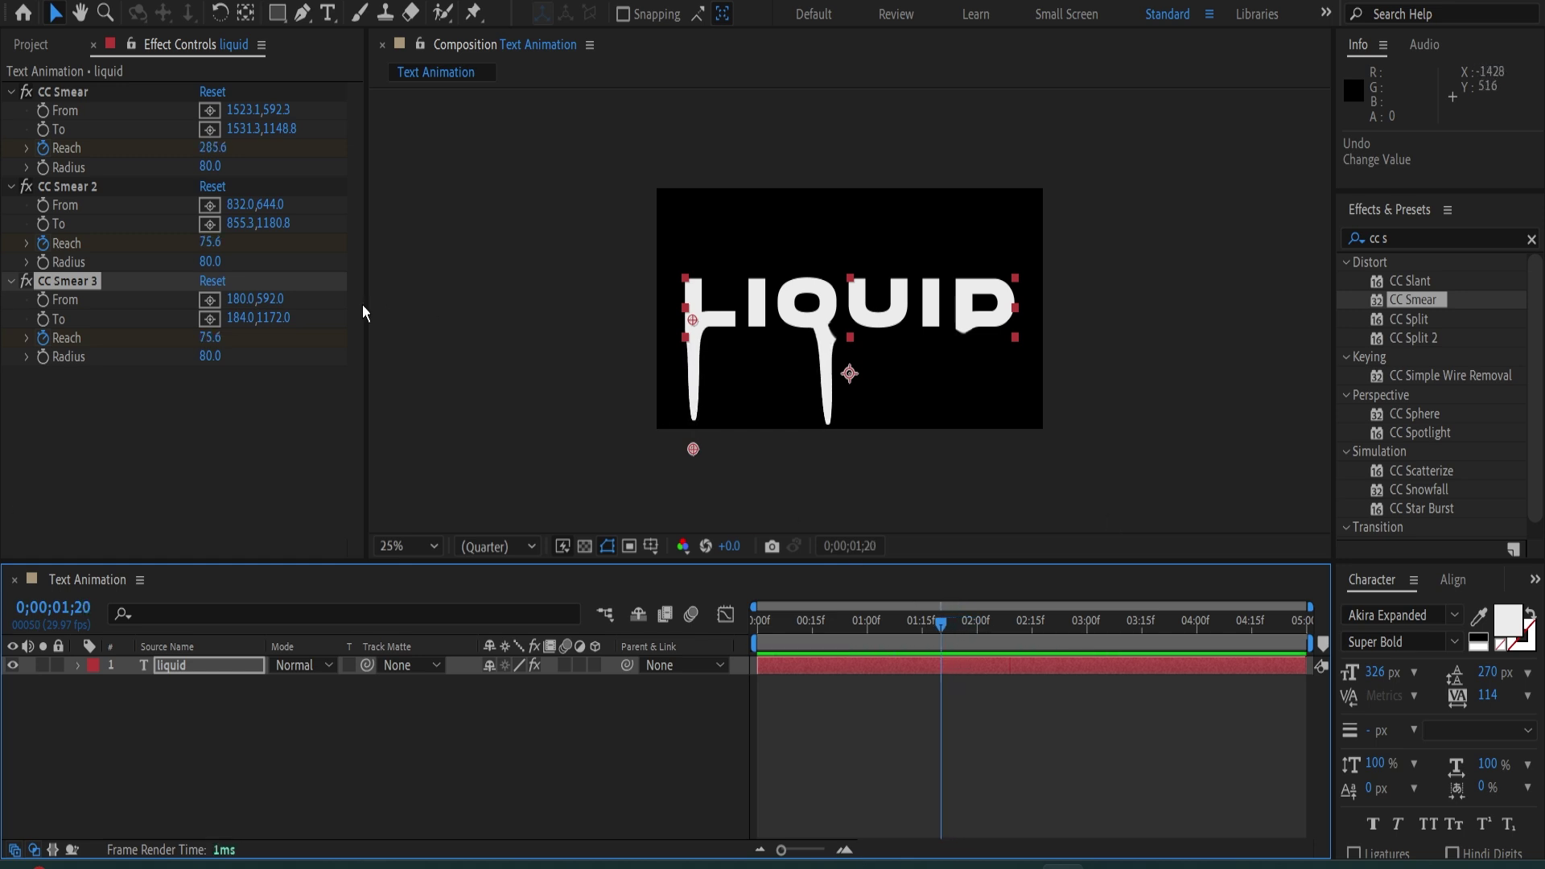
pyautogui.moveTo(944, 629); pyautogui.dragTo(955, 629)
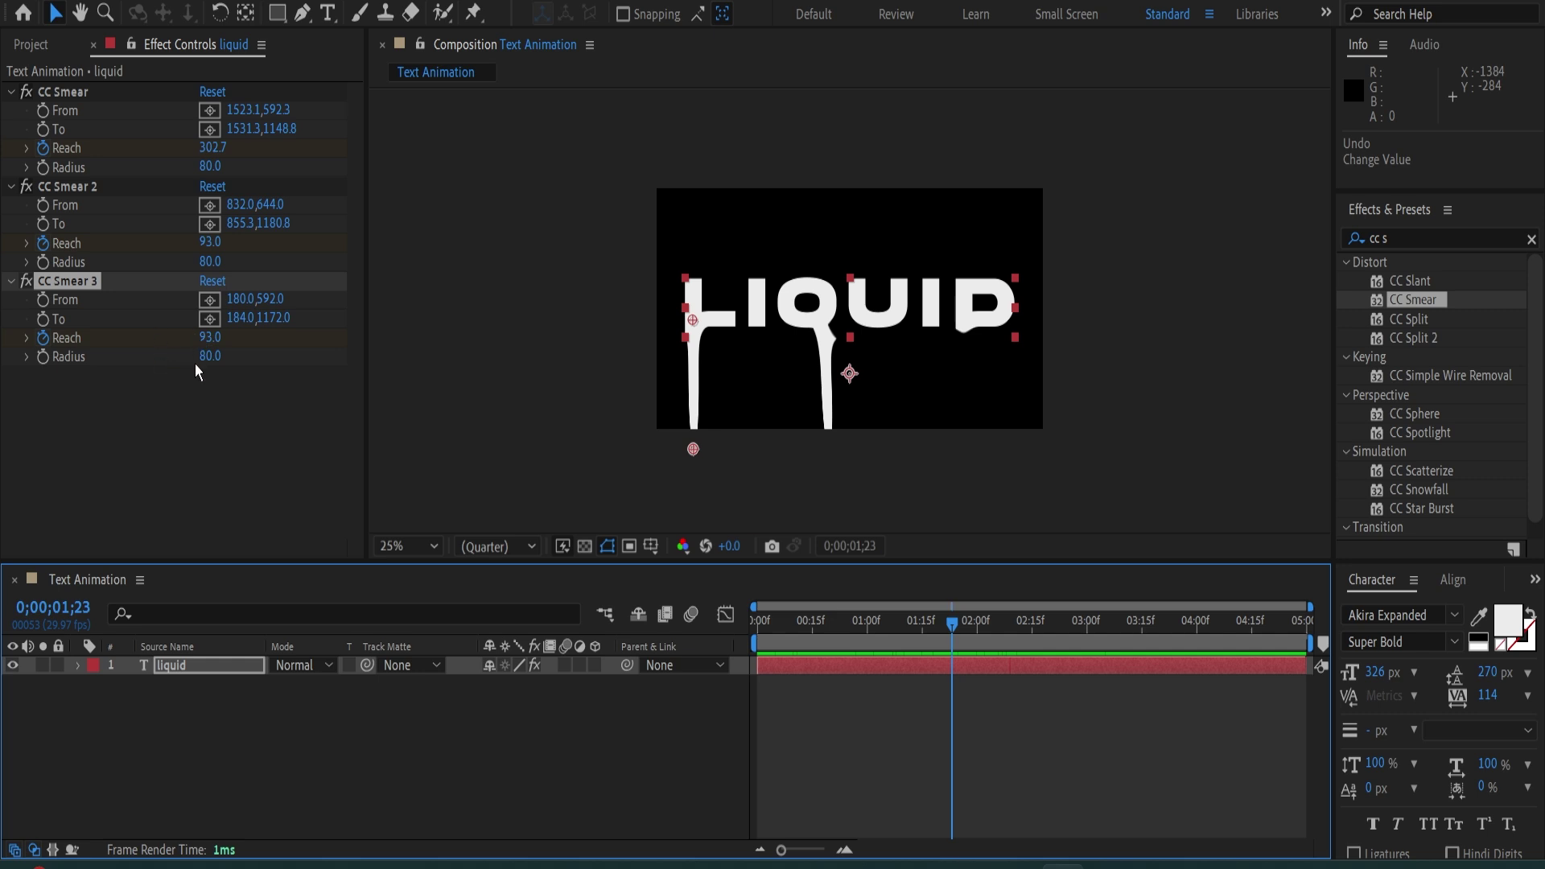
pyautogui.moveTo(211, 356); pyautogui.dragTo(333, 388)
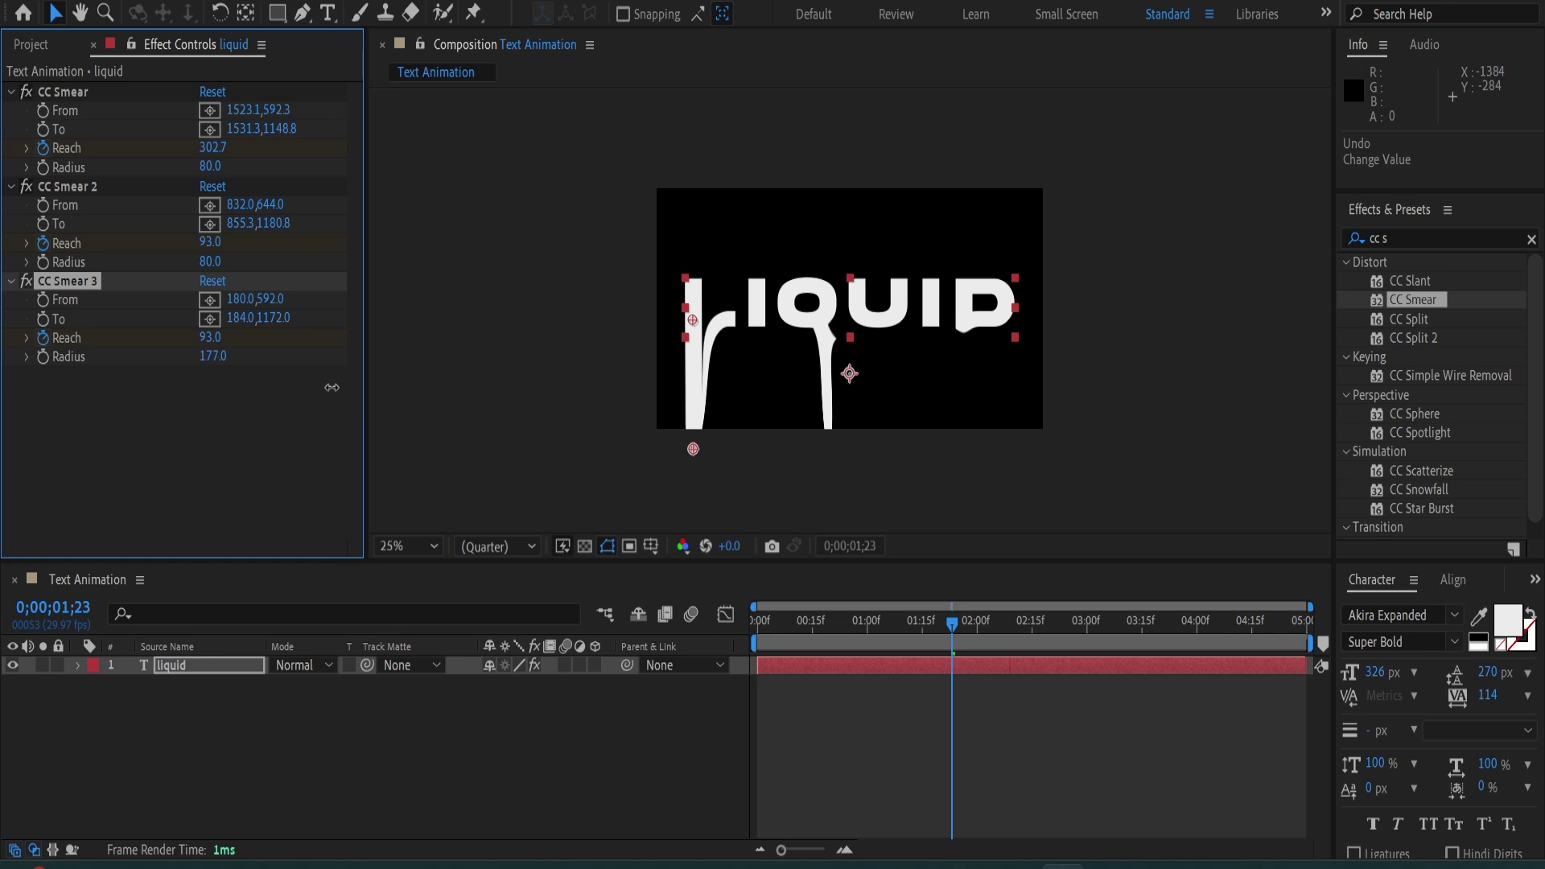
pyautogui.moveTo(959, 621); pyautogui.dragTo(1099, 638)
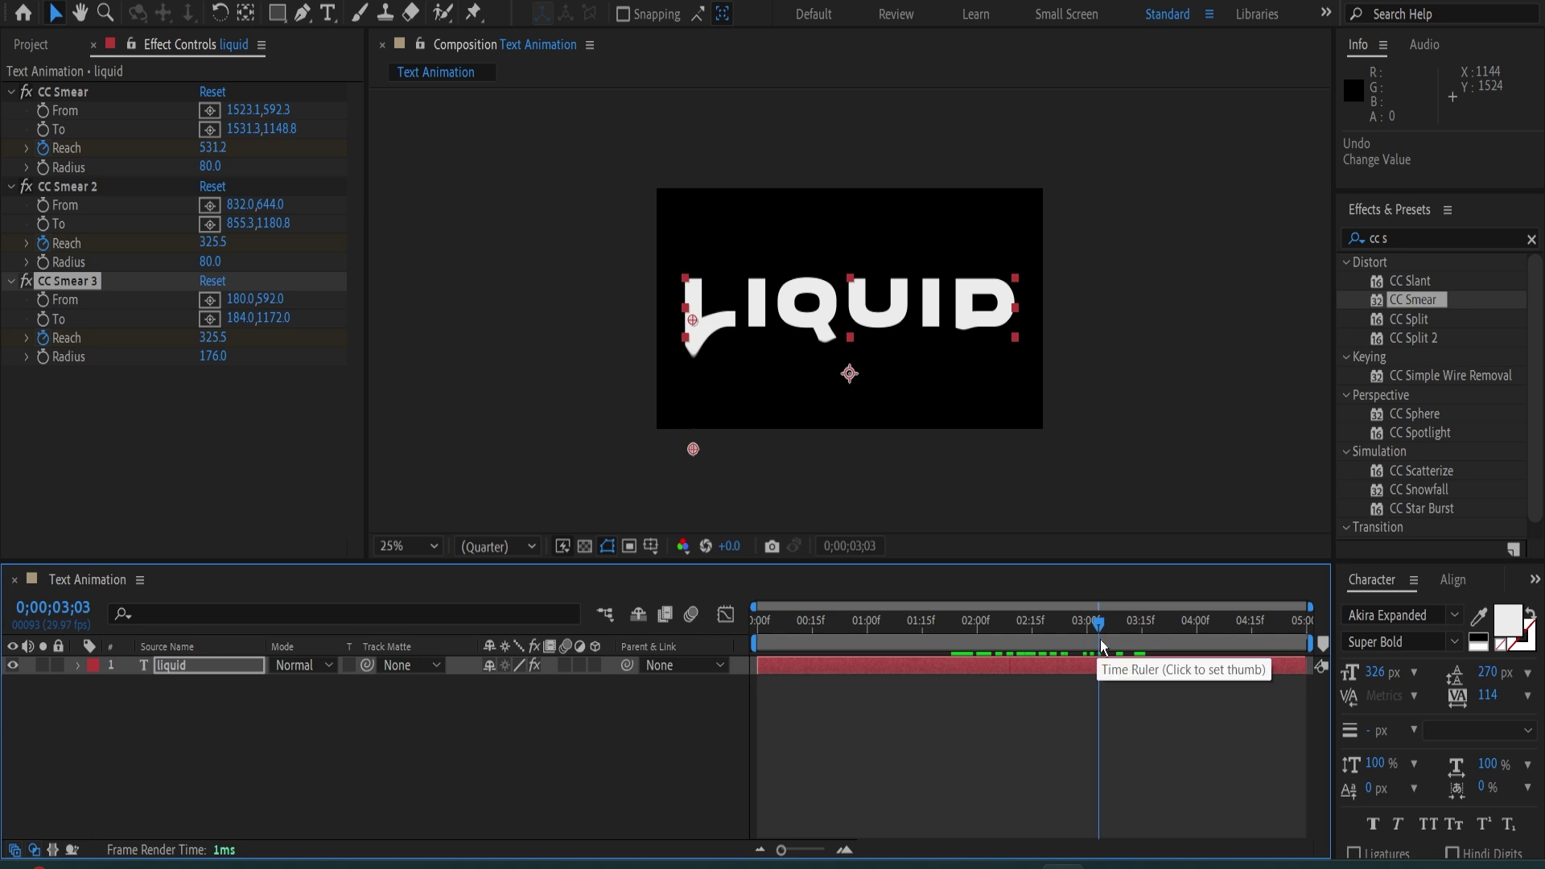
pyautogui.moveTo(1097, 624); pyautogui.dragTo(986, 627)
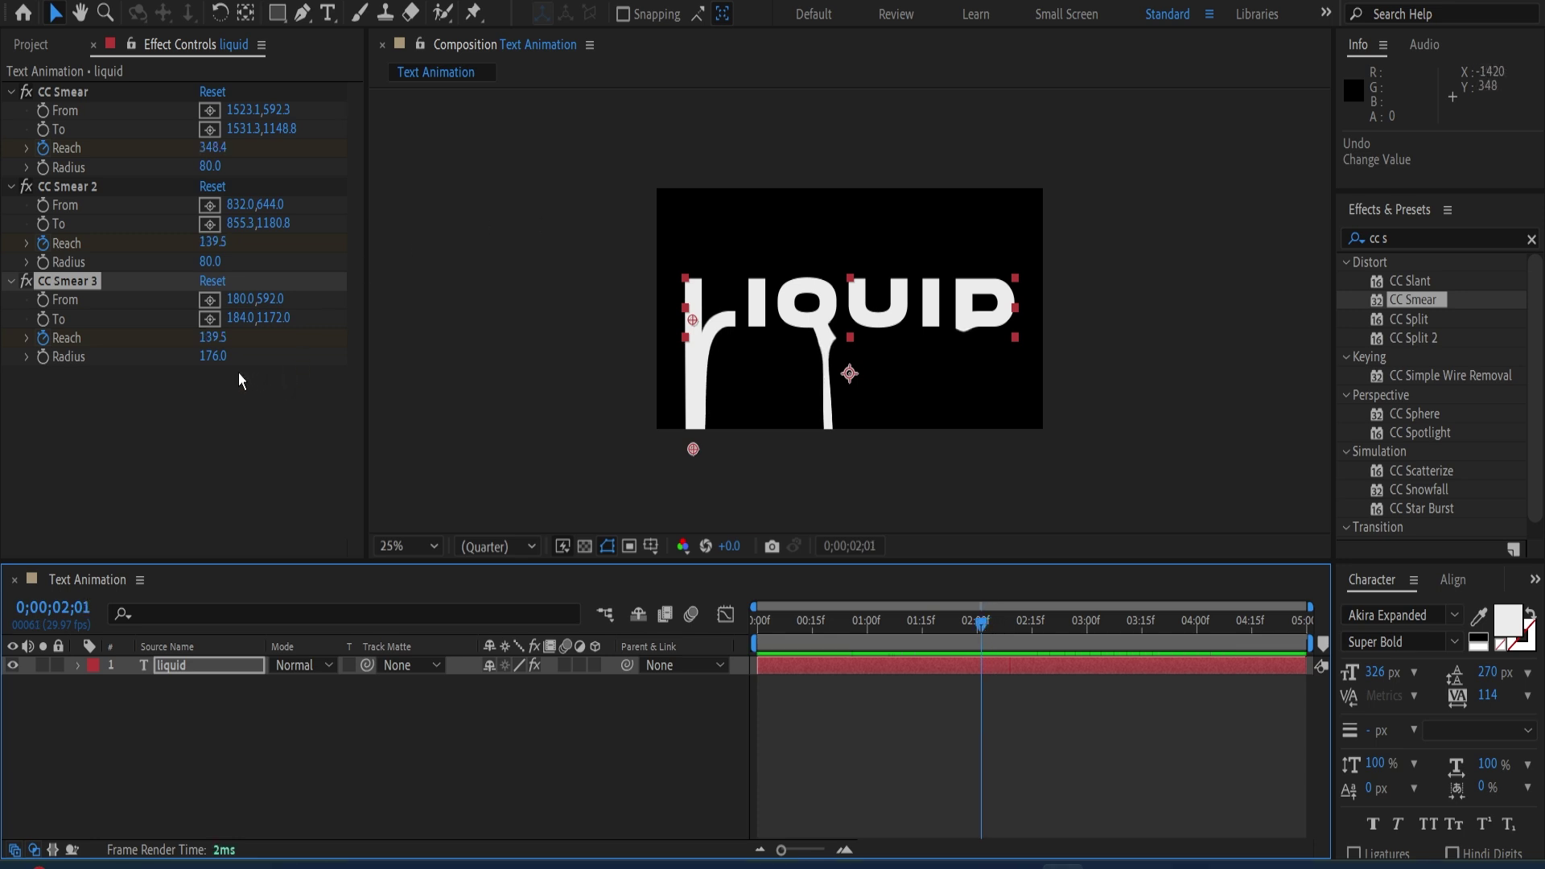
pyautogui.moveTo(205, 364); pyautogui.dragTo(235, 370)
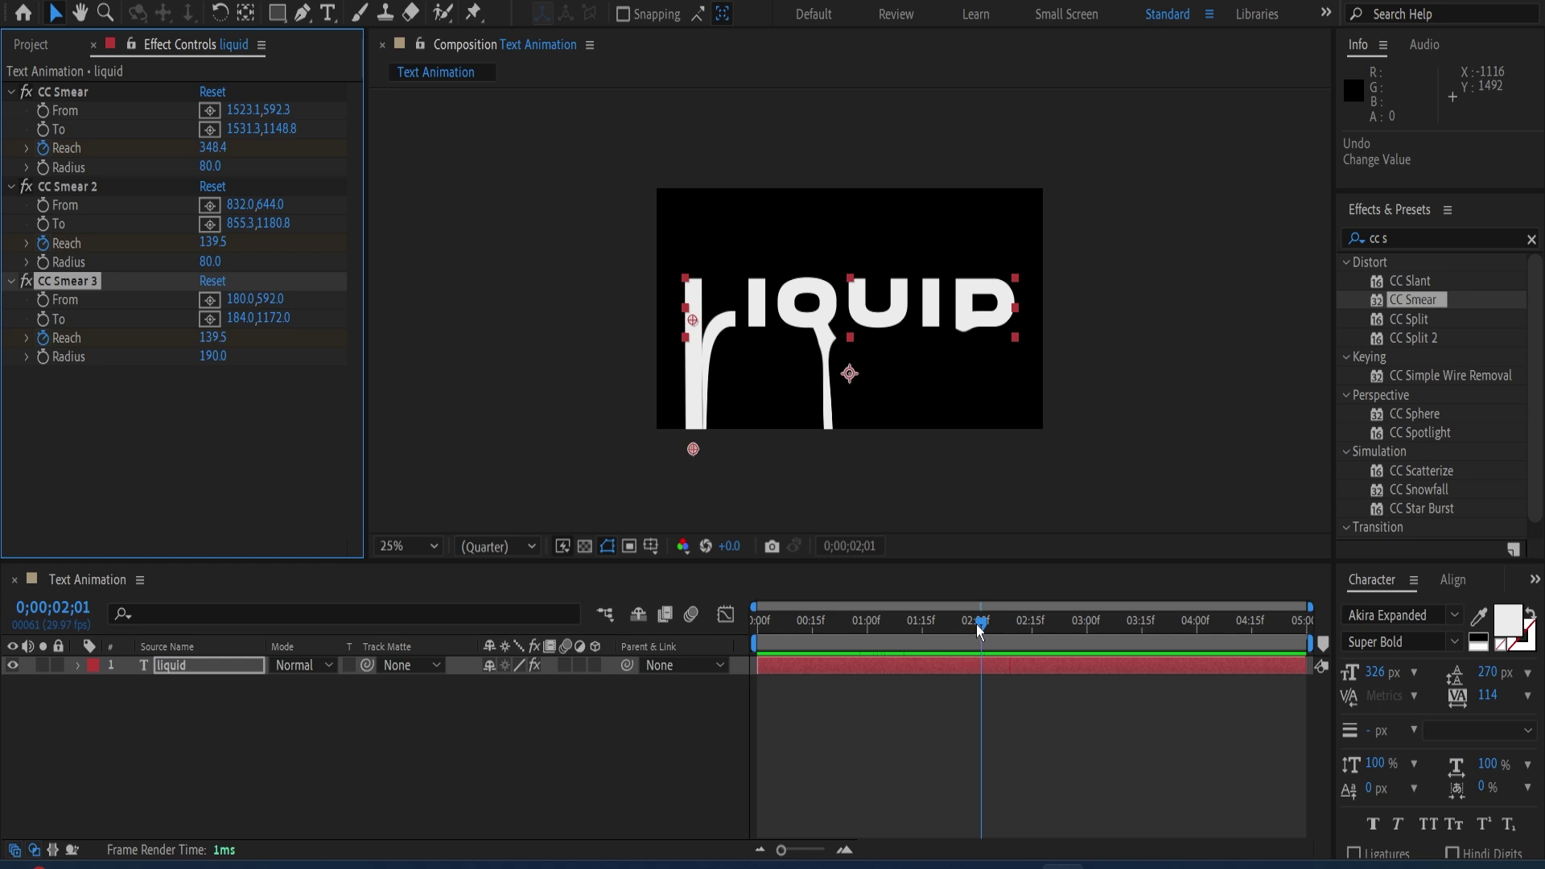
pyautogui.moveTo(214, 356); pyautogui.dragTo(243, 366)
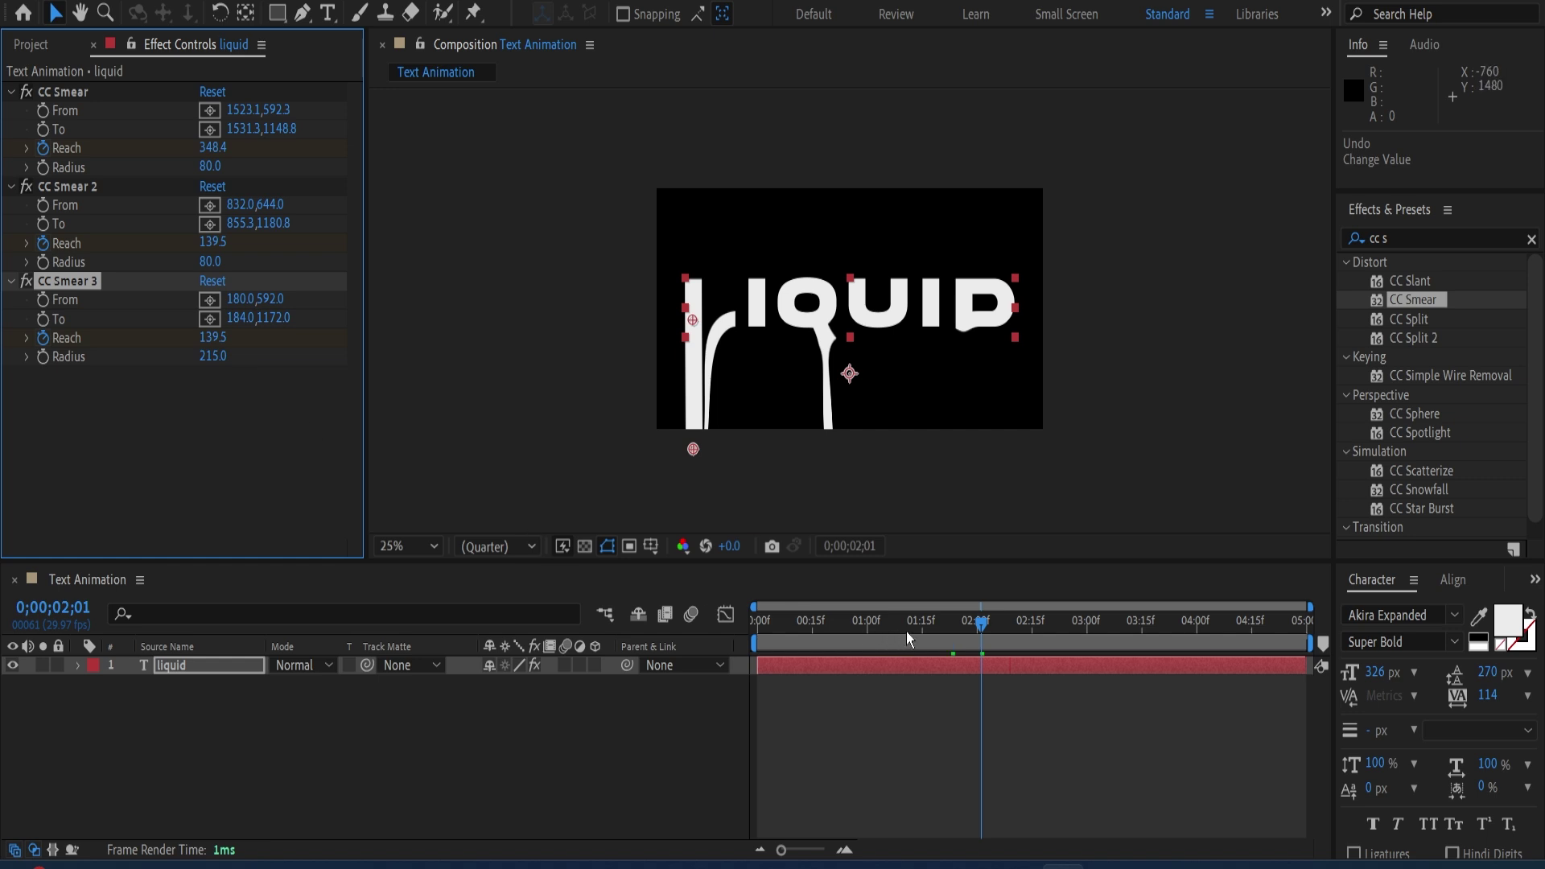
pyautogui.moveTo(979, 624); pyautogui.dragTo(729, 631)
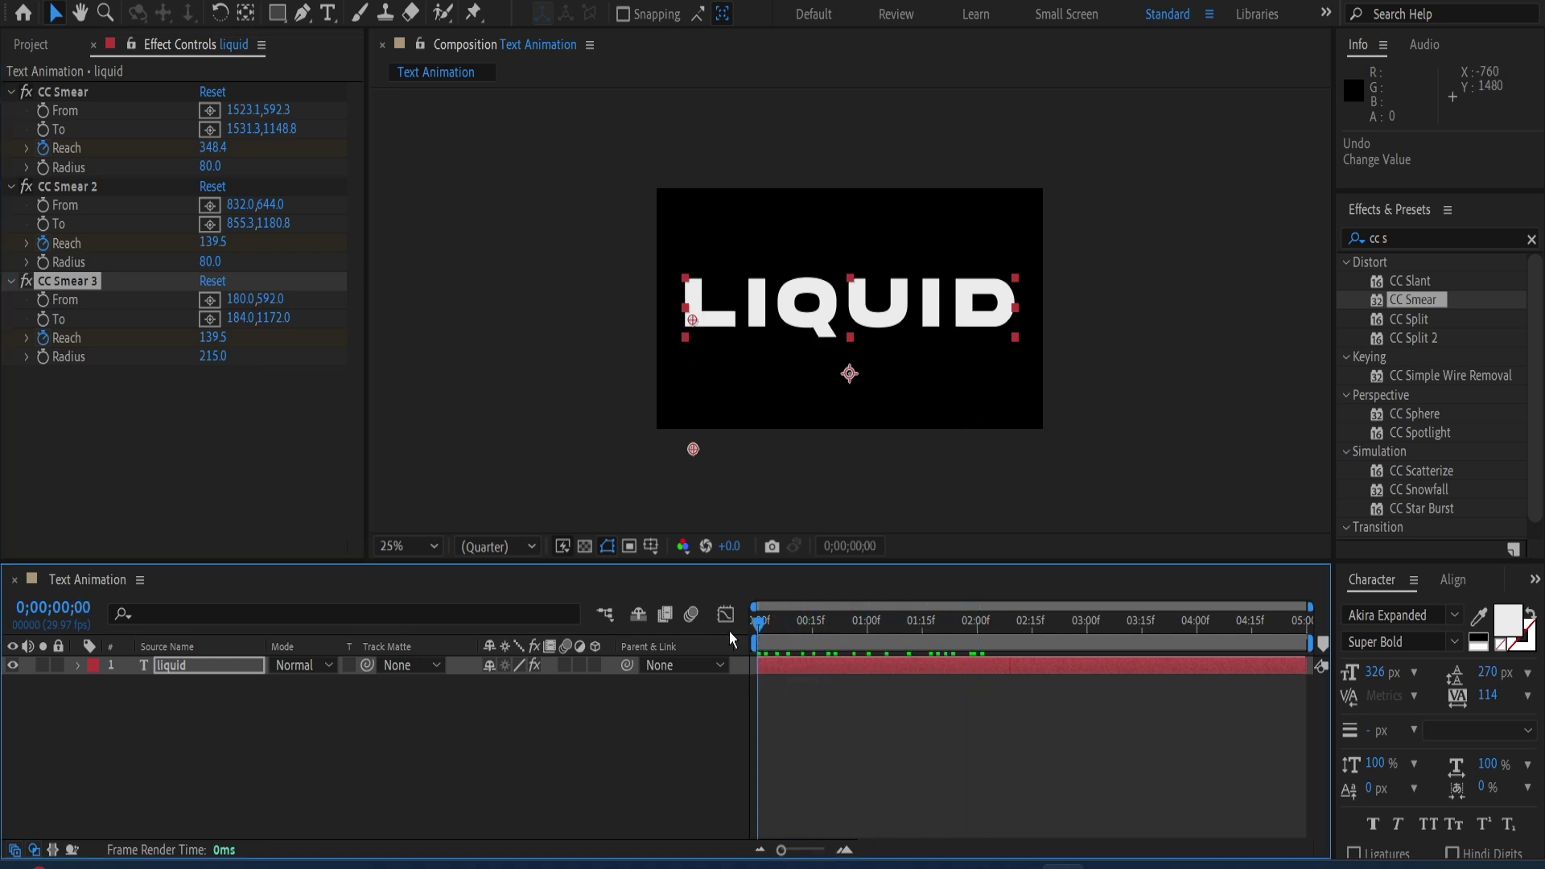
# On the last frame, set CC Smear 3's Reach to 1000.
pyautogui.press('space')
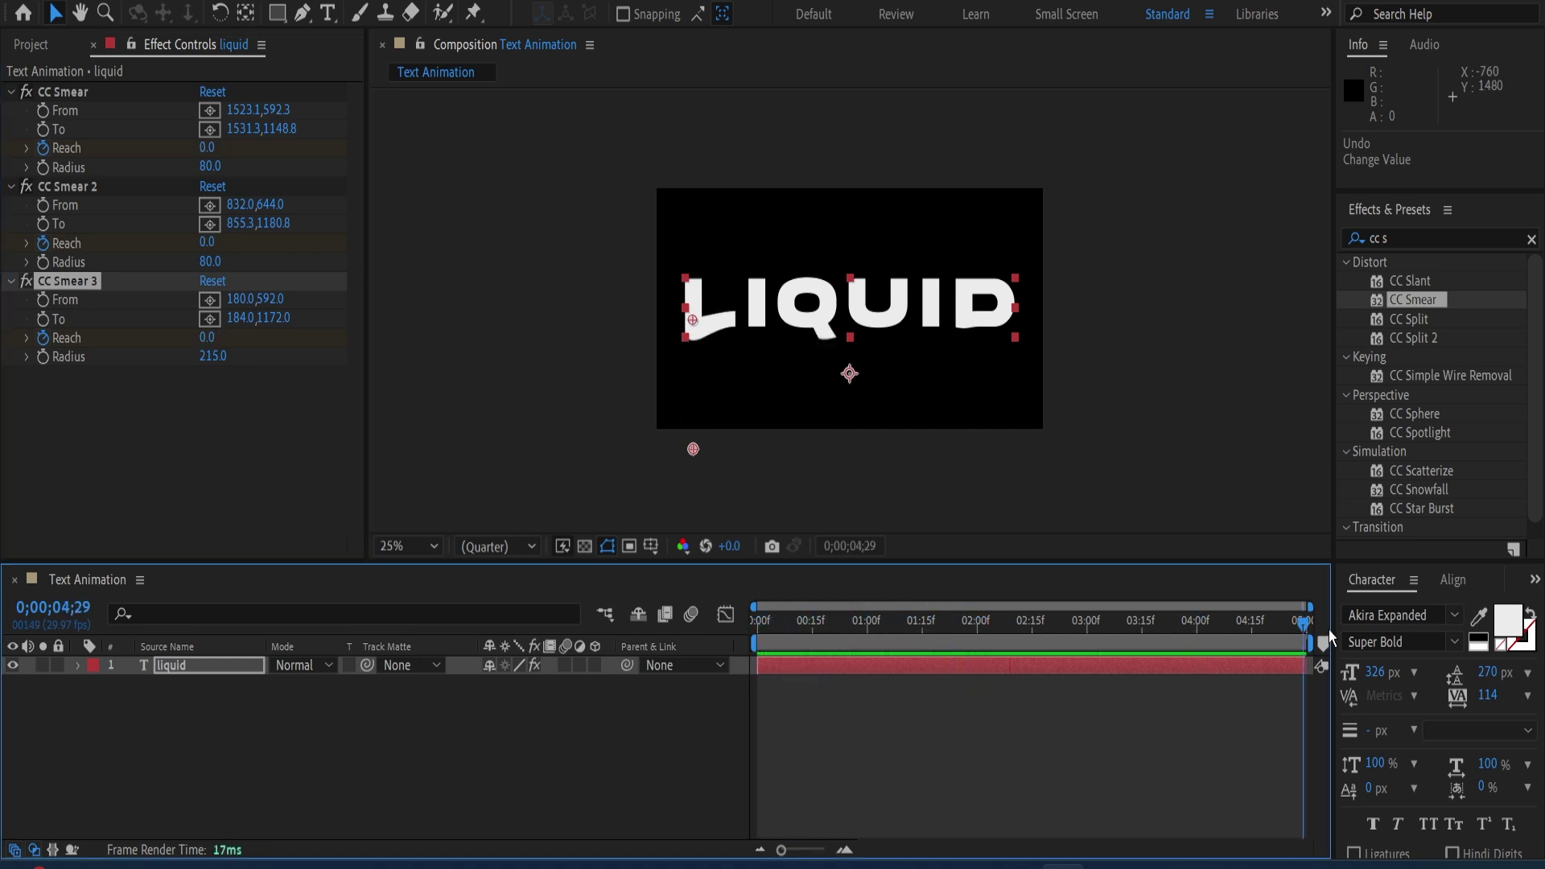
pyautogui.click(214, 337)
pyautogui.write('1000')
pyautogui.press('Return')
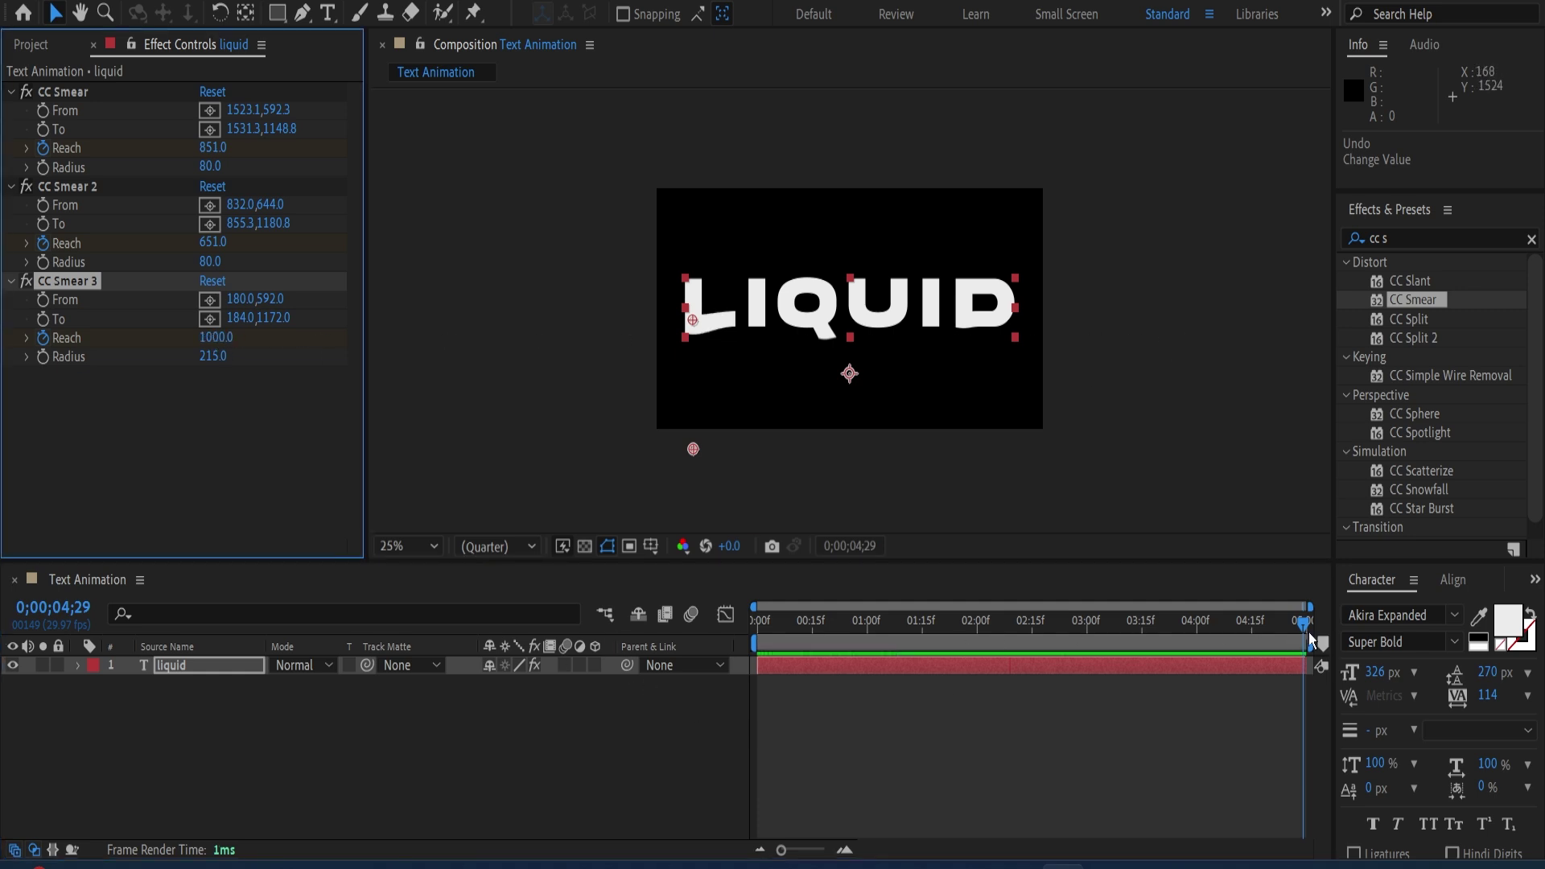
# Scrub back to around 1;11 to preview how far the L drip has smeared.
pyautogui.moveTo(1305, 626); pyautogui.dragTo(1006, 642)
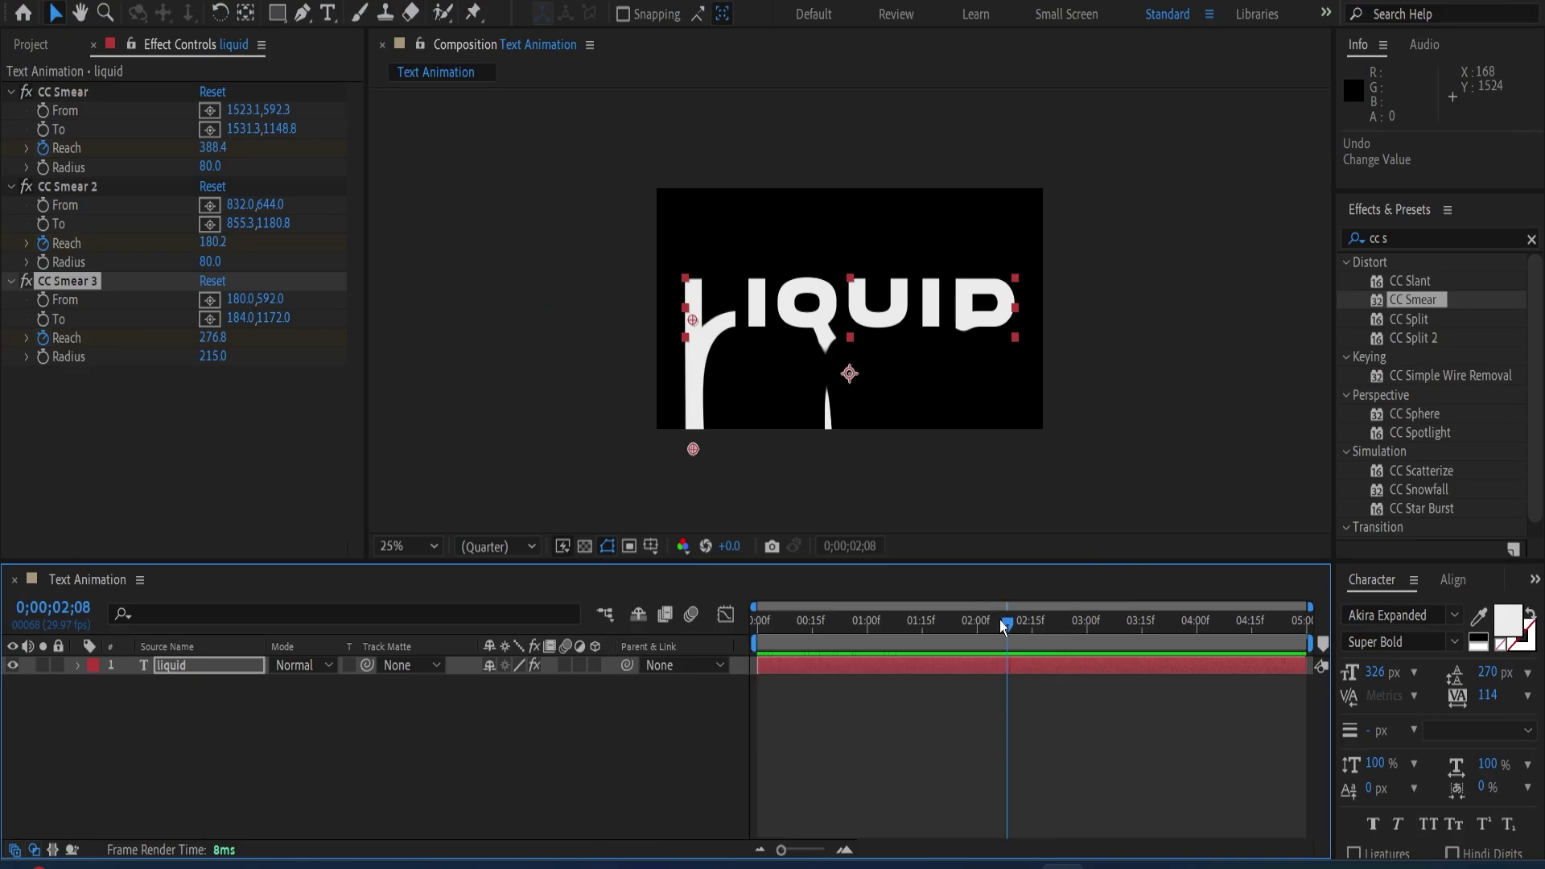
pyautogui.moveTo(1003, 627); pyautogui.dragTo(909, 633)
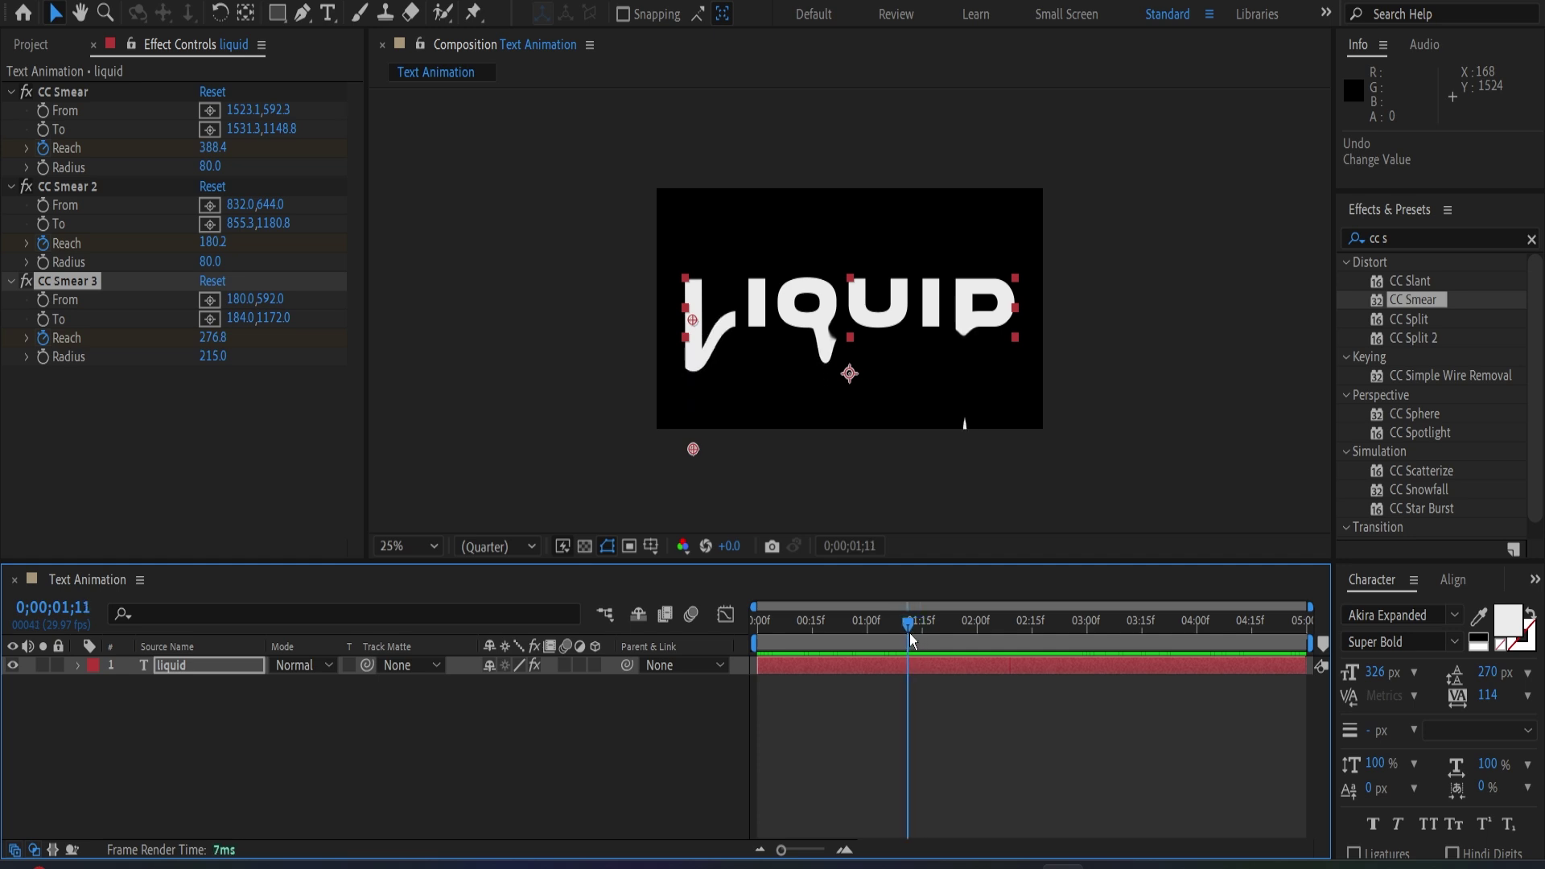
pyautogui.moveTo(909, 632); pyautogui.dragTo(919, 650)
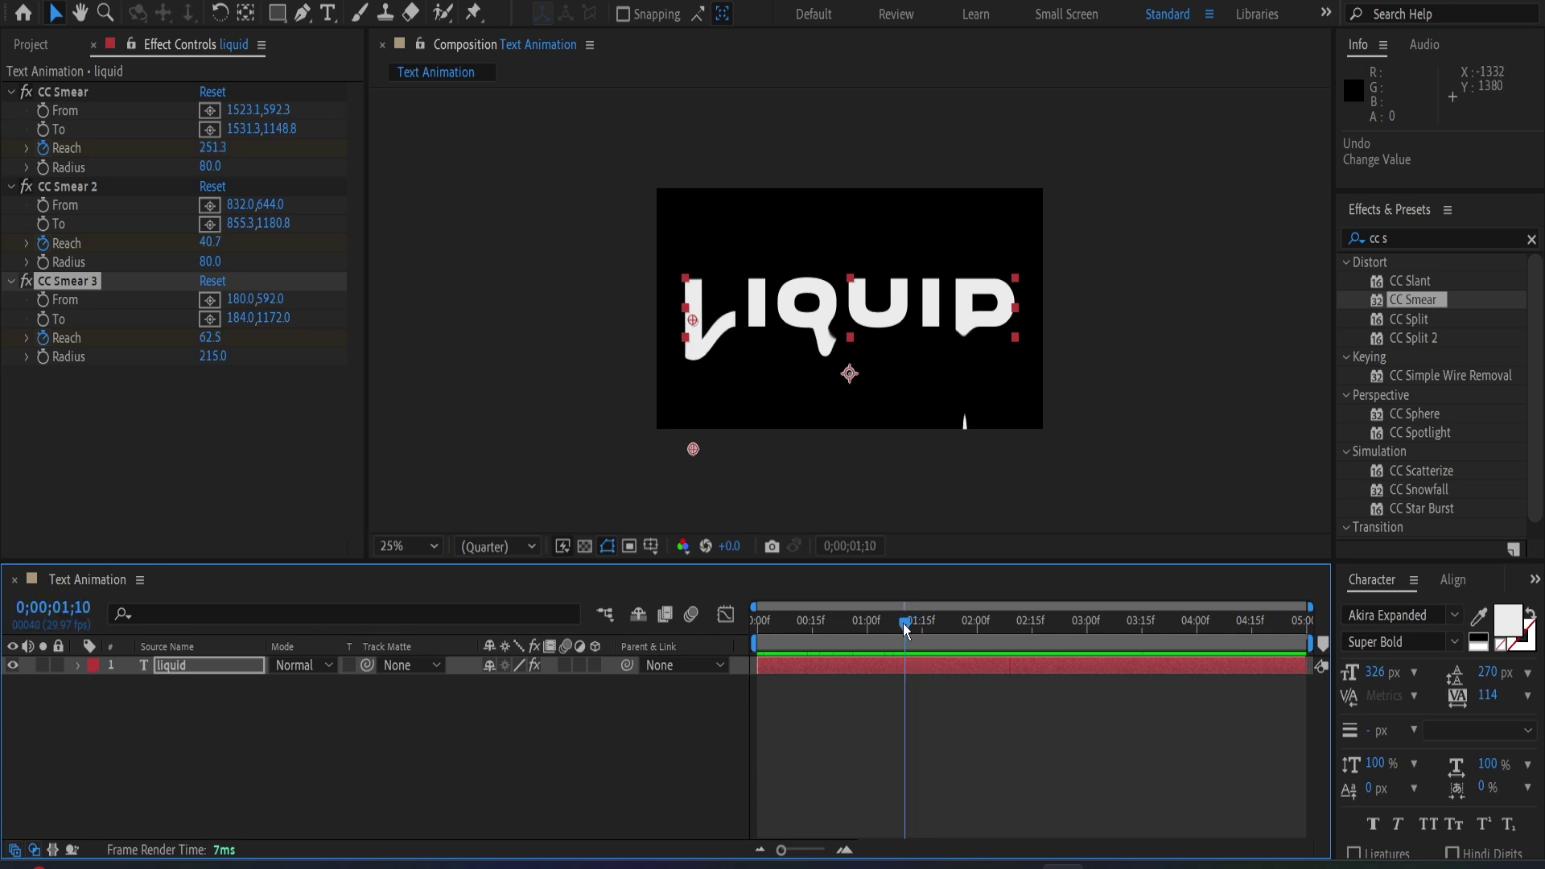
pyautogui.moveTo(905, 626); pyautogui.dragTo(898, 627)
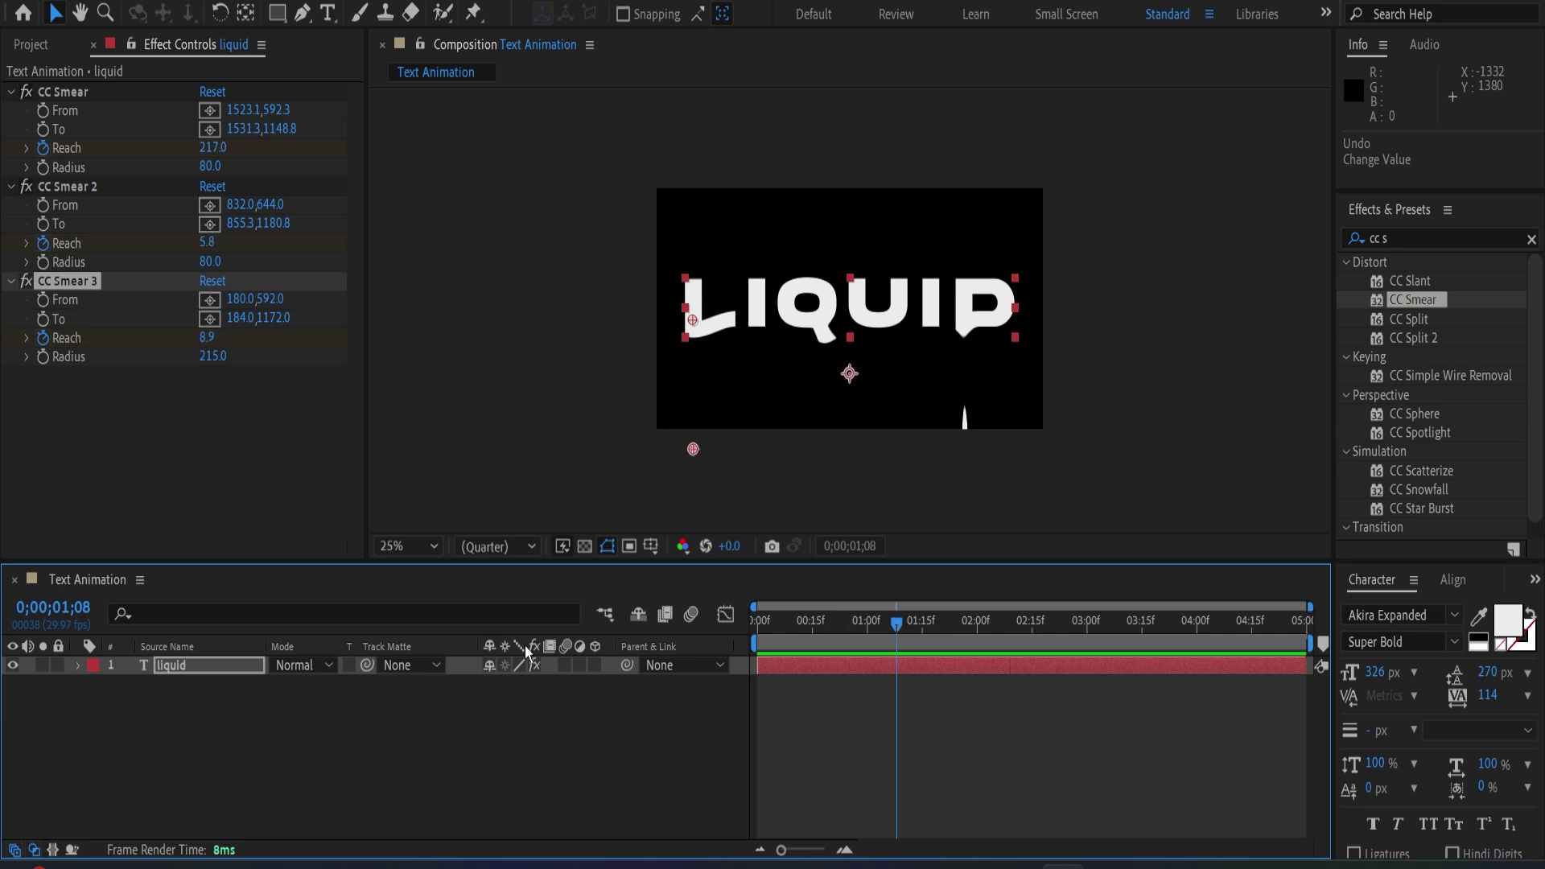
# Reveal the keyframed Reach properties with U and adjust the first smear's start keyframe.
pyautogui.click(177, 660)
pyautogui.press('u')
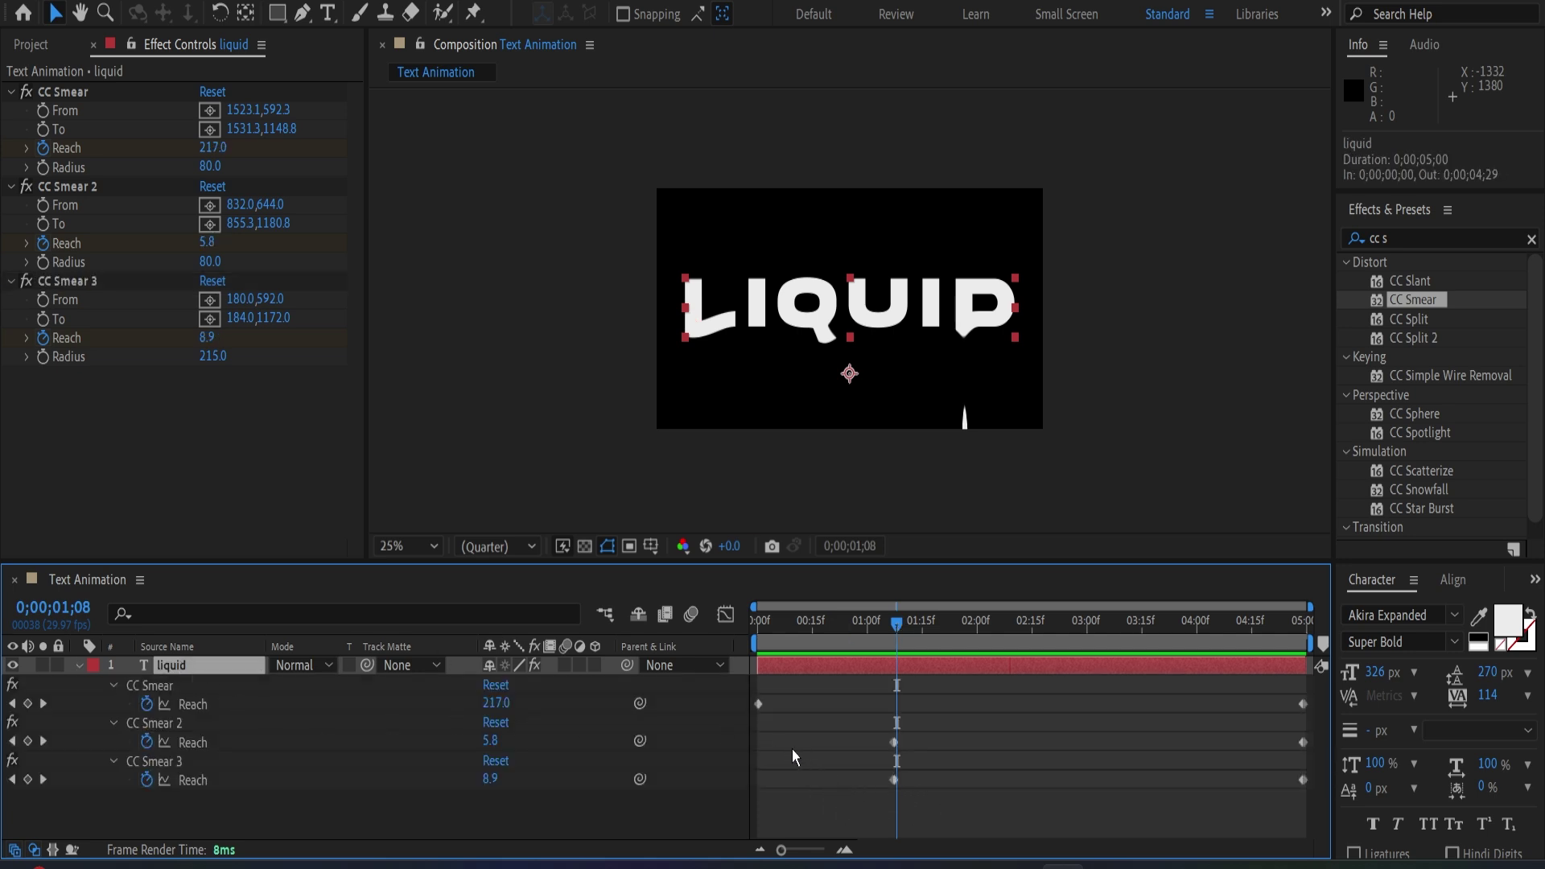
pyautogui.click(190, 706)
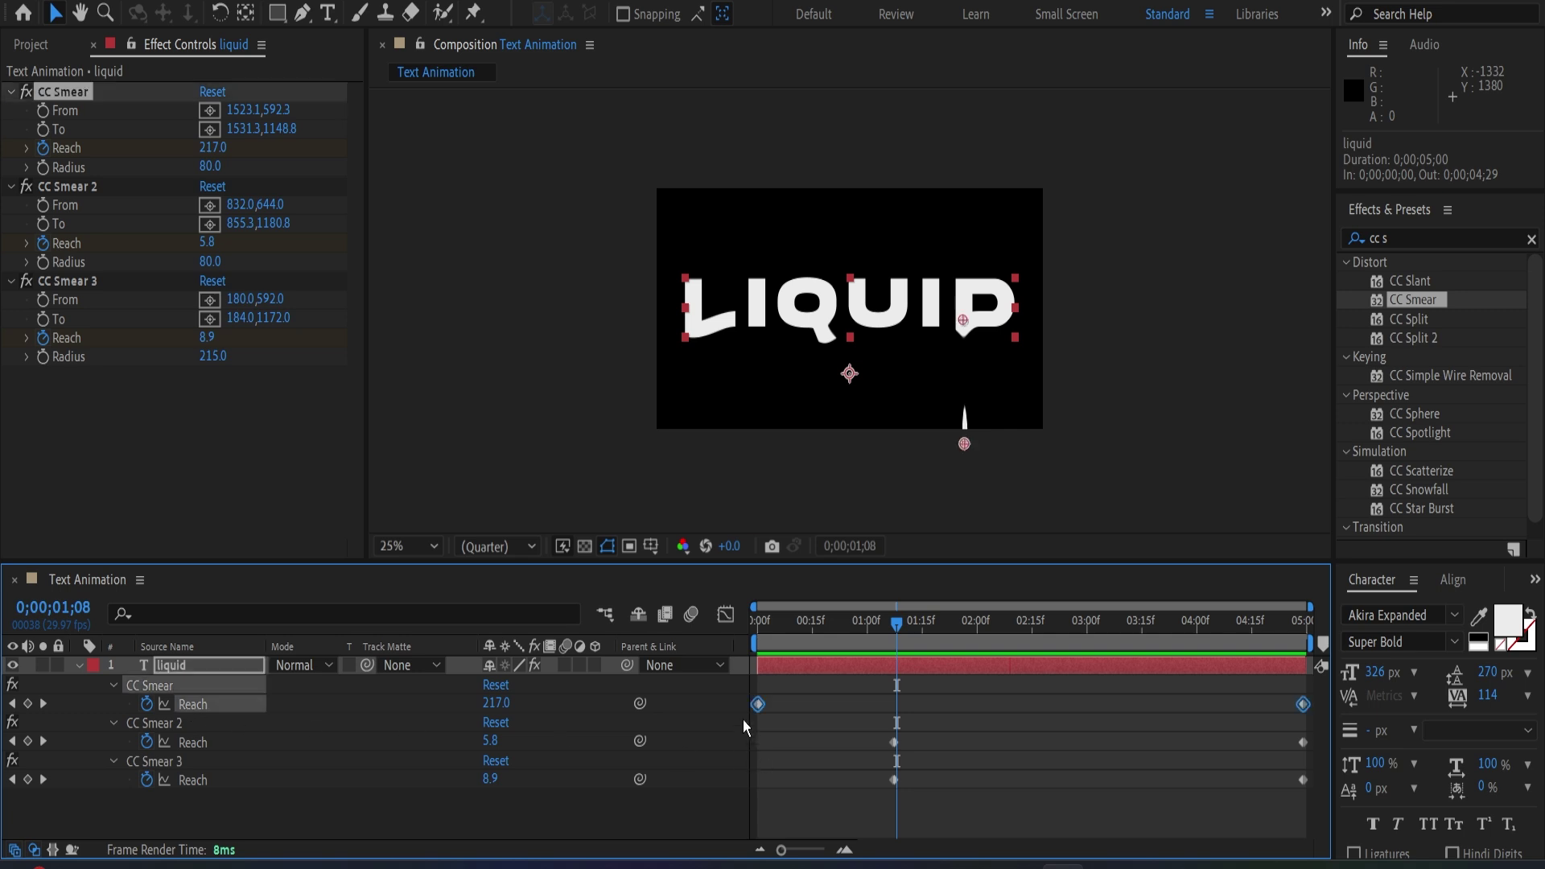
pyautogui.moveTo(758, 704)
pyautogui.mouseDown()
pyautogui.moveTo(795, 705)
pyautogui.moveTo(757, 705)
pyautogui.mouseUp()
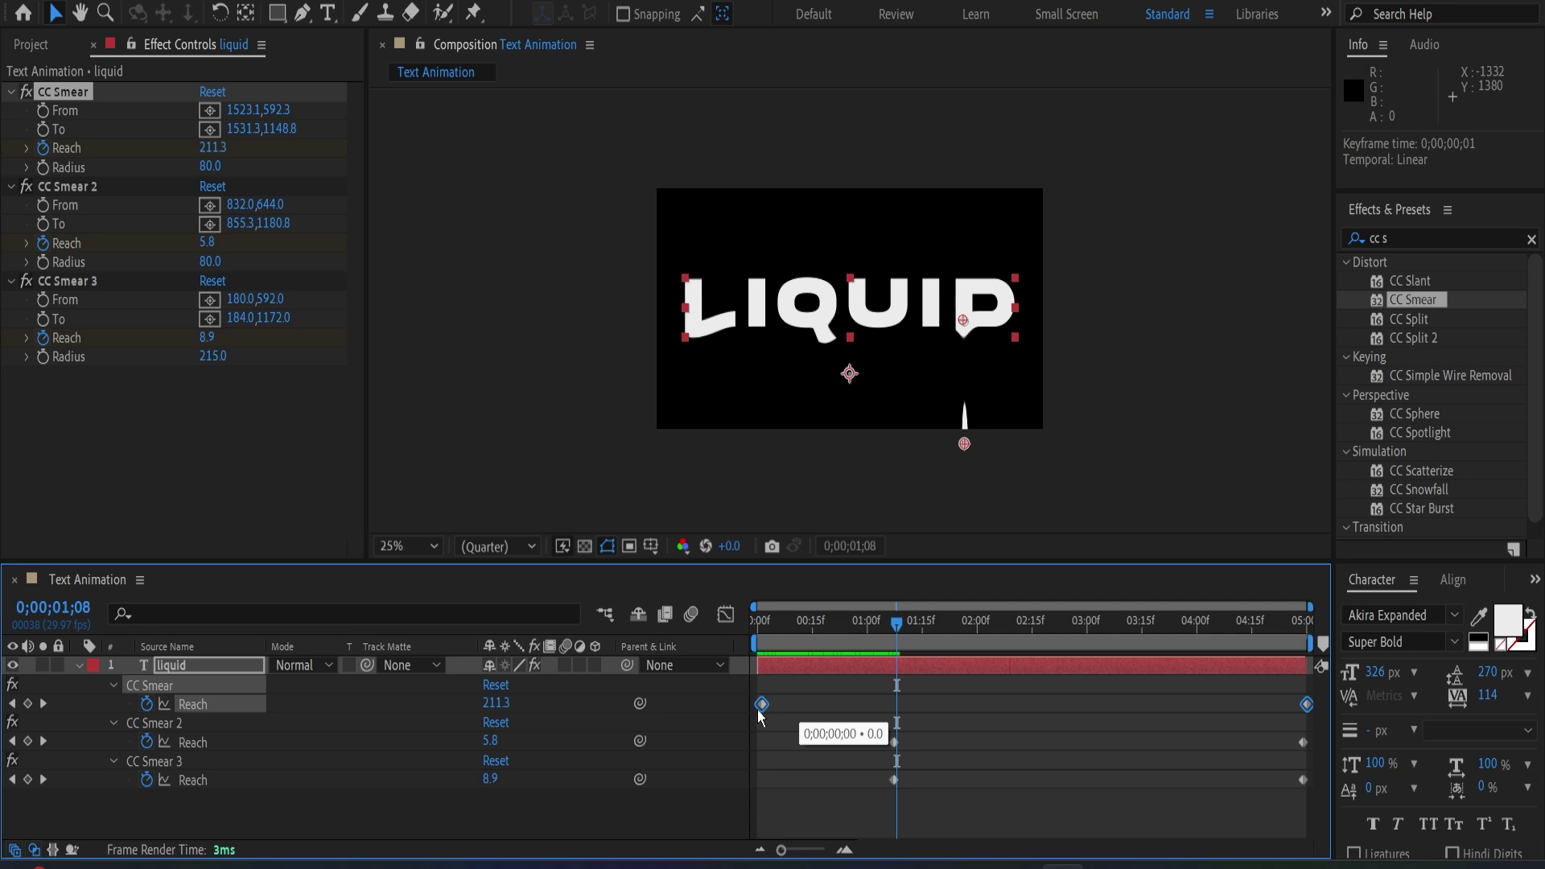
pyautogui.click(1049, 700)
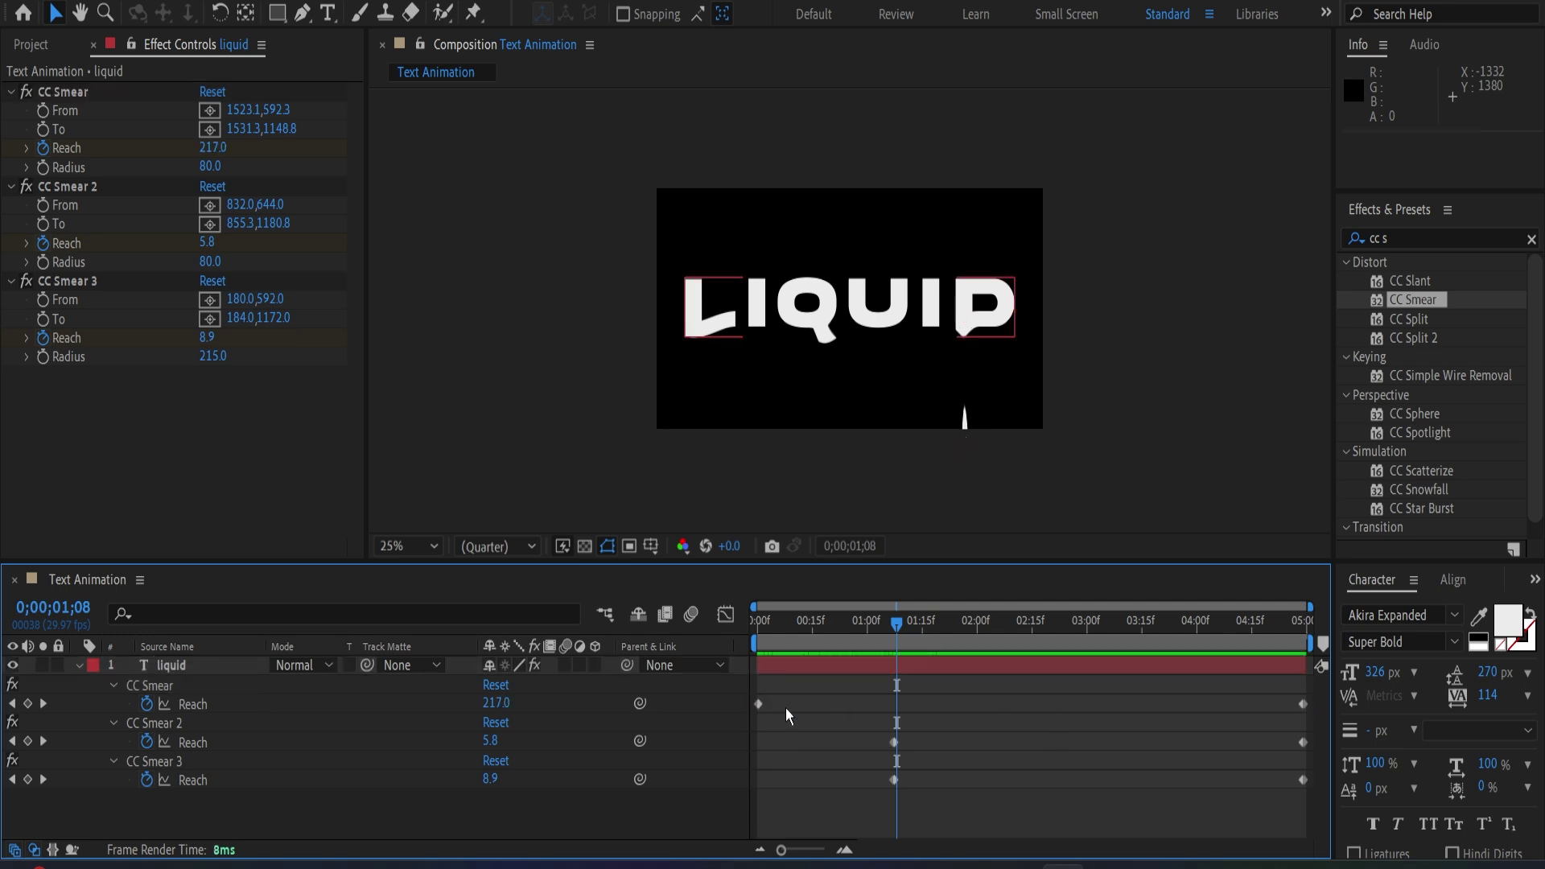
pyautogui.moveTo(758, 703)
pyautogui.mouseDown()
pyautogui.moveTo(838, 715)
pyautogui.moveTo(761, 714)
pyautogui.mouseUp()
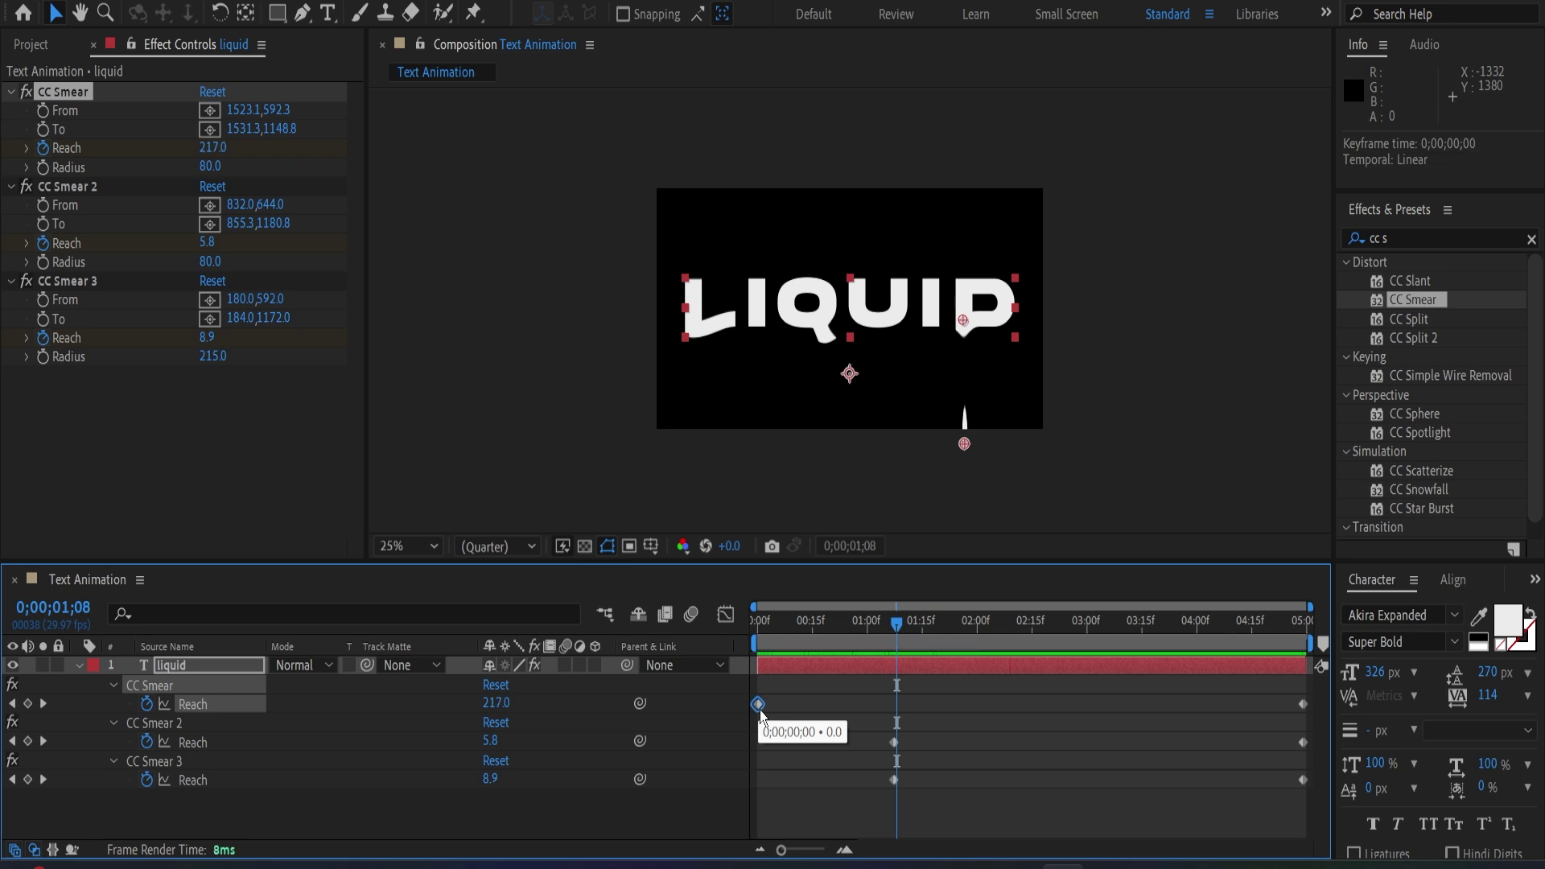
# Shift the CC Smear 2 and 3 Reach start keyframes later to about 1;09 and preview playback.
pyautogui.moveTo(877, 737); pyautogui.dragTo(932, 795)
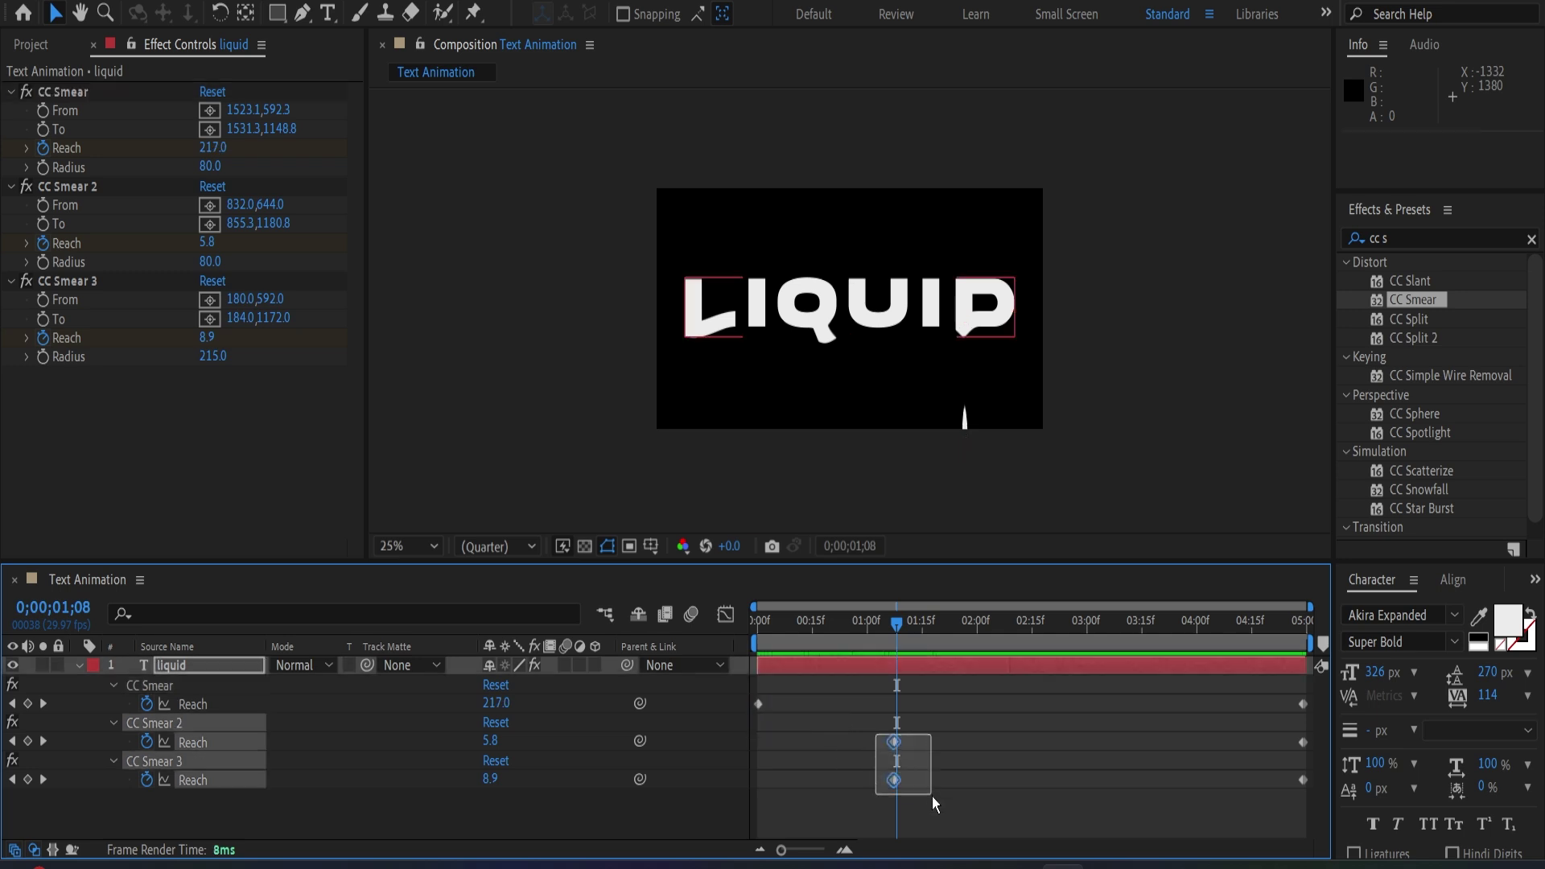
pyautogui.moveTo(895, 746)
pyautogui.mouseDown()
pyautogui.moveTo(913, 748)
pyautogui.moveTo(882, 759)
pyautogui.mouseUp()
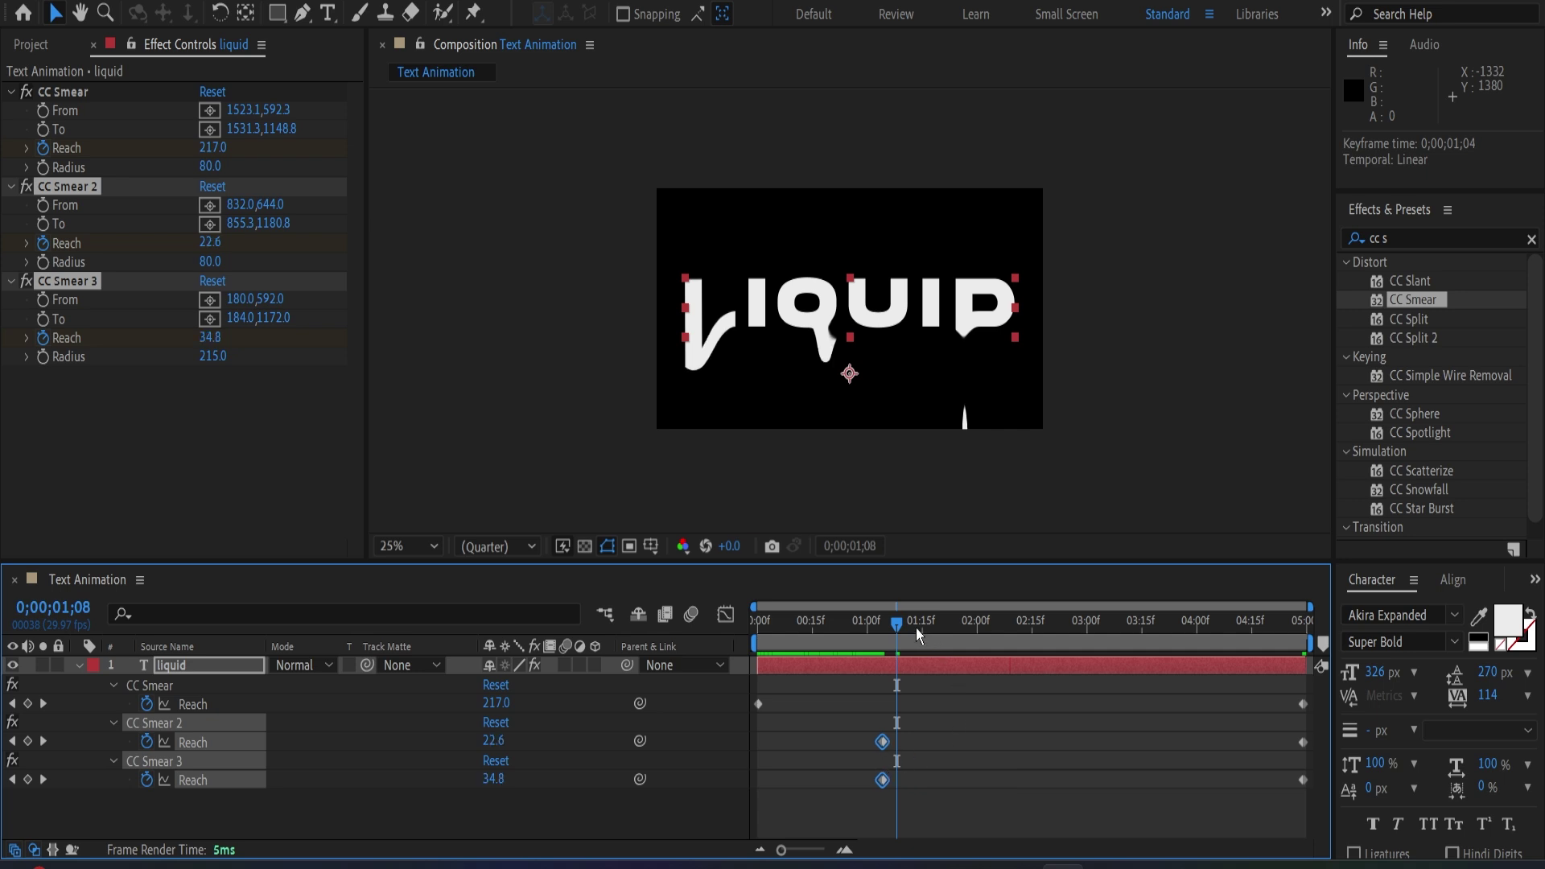
pyautogui.moveTo(900, 621); pyautogui.dragTo(906, 633)
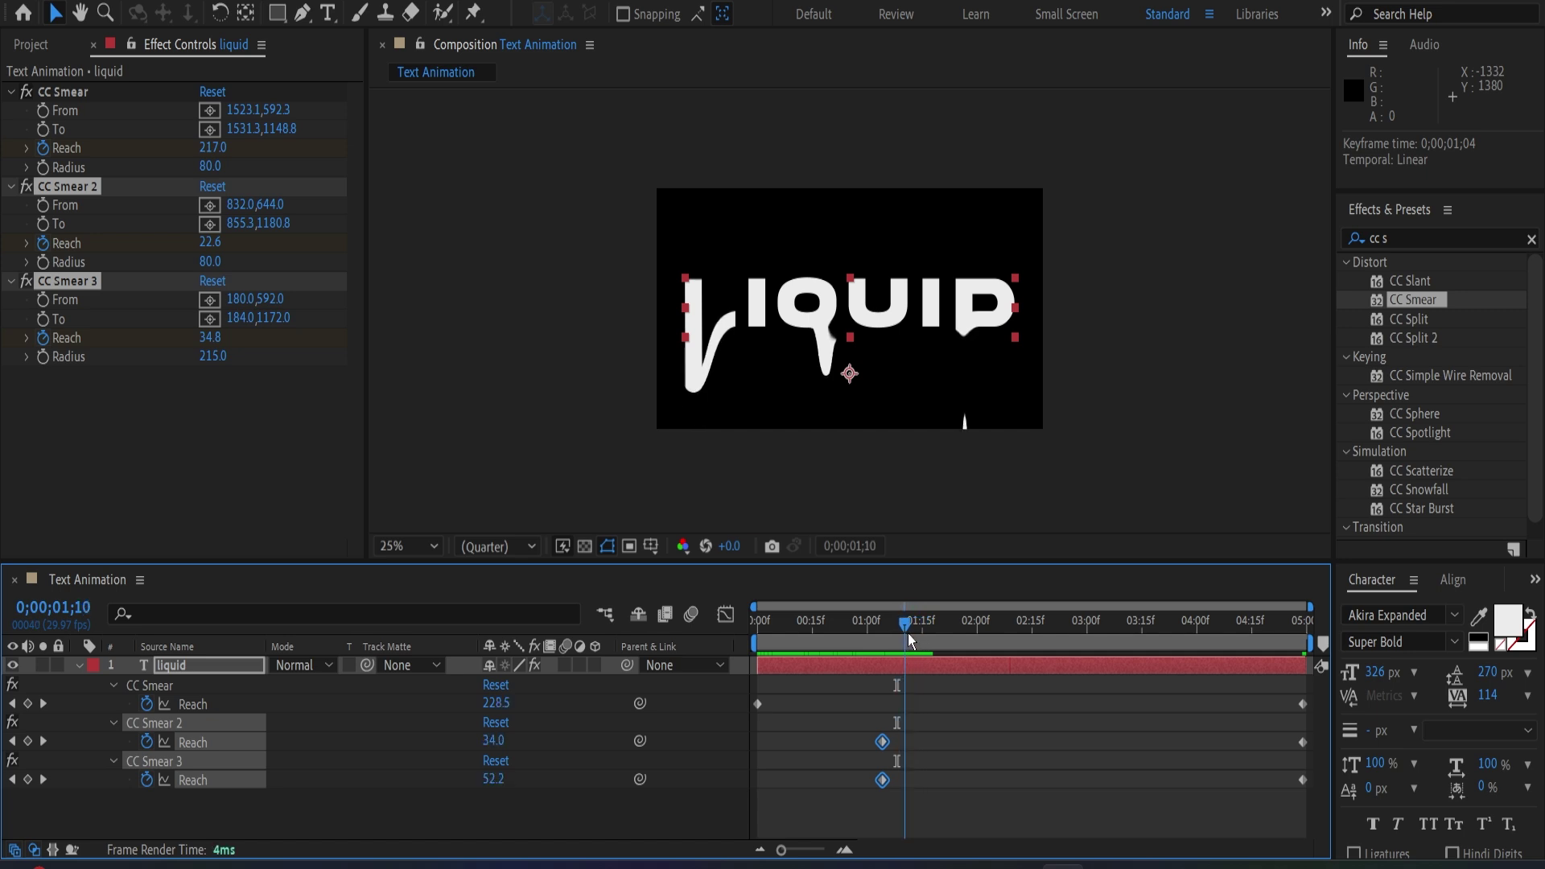
pyautogui.moveTo(759, 703)
pyautogui.mouseDown()
pyautogui.moveTo(935, 713)
pyautogui.moveTo(918, 707)
pyautogui.mouseUp()
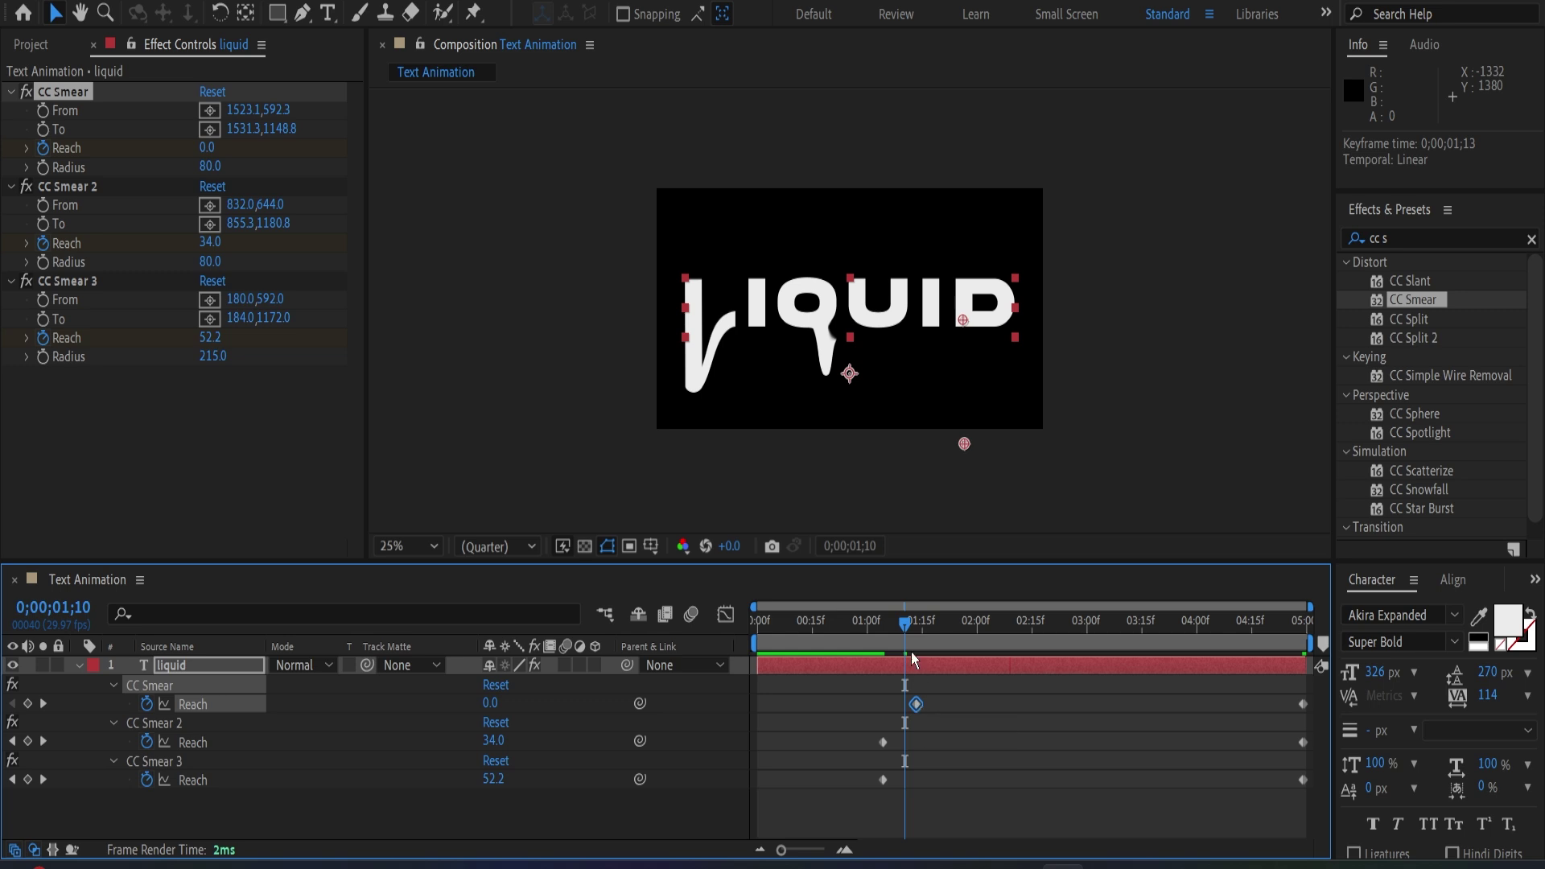
pyautogui.moveTo(906, 626); pyautogui.dragTo(745, 633)
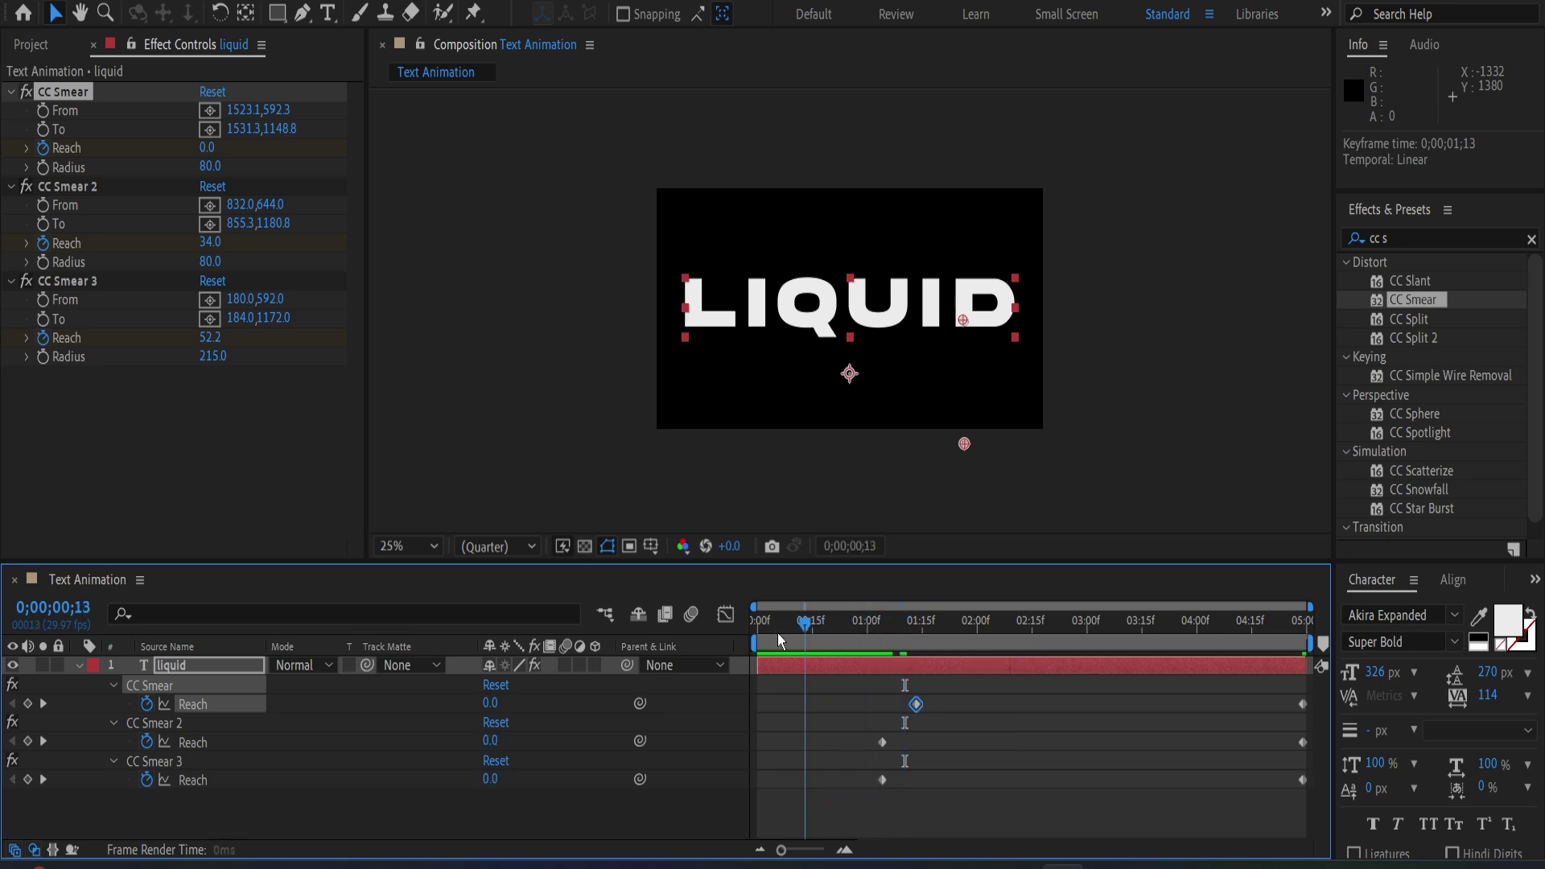
pyautogui.press('space')
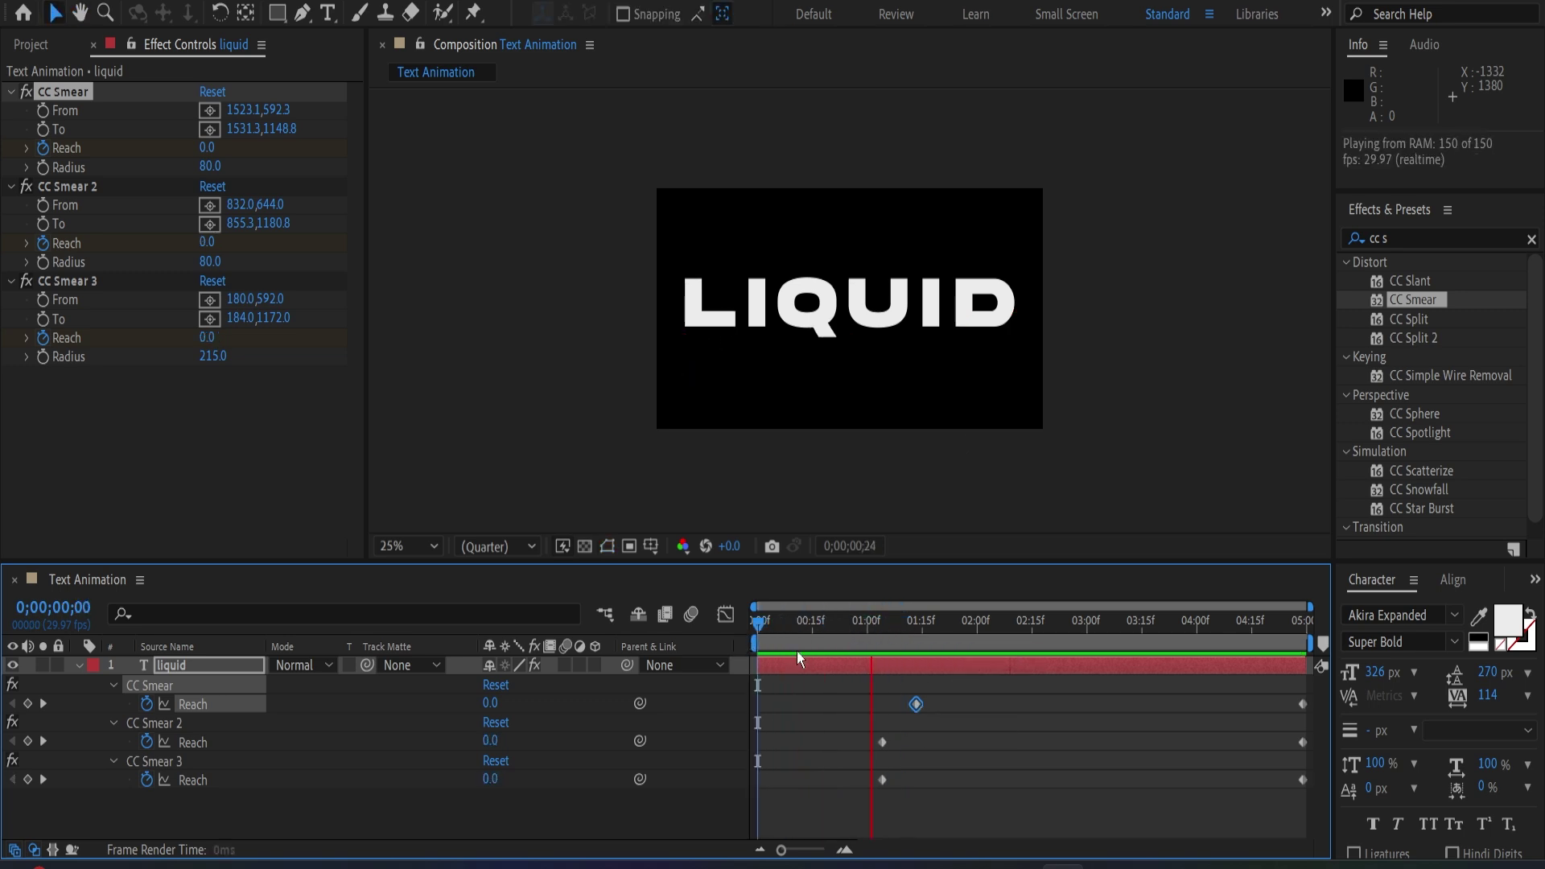
pyautogui.click(879, 624)
pyautogui.moveTo(881, 626); pyautogui.dragTo(756, 626)
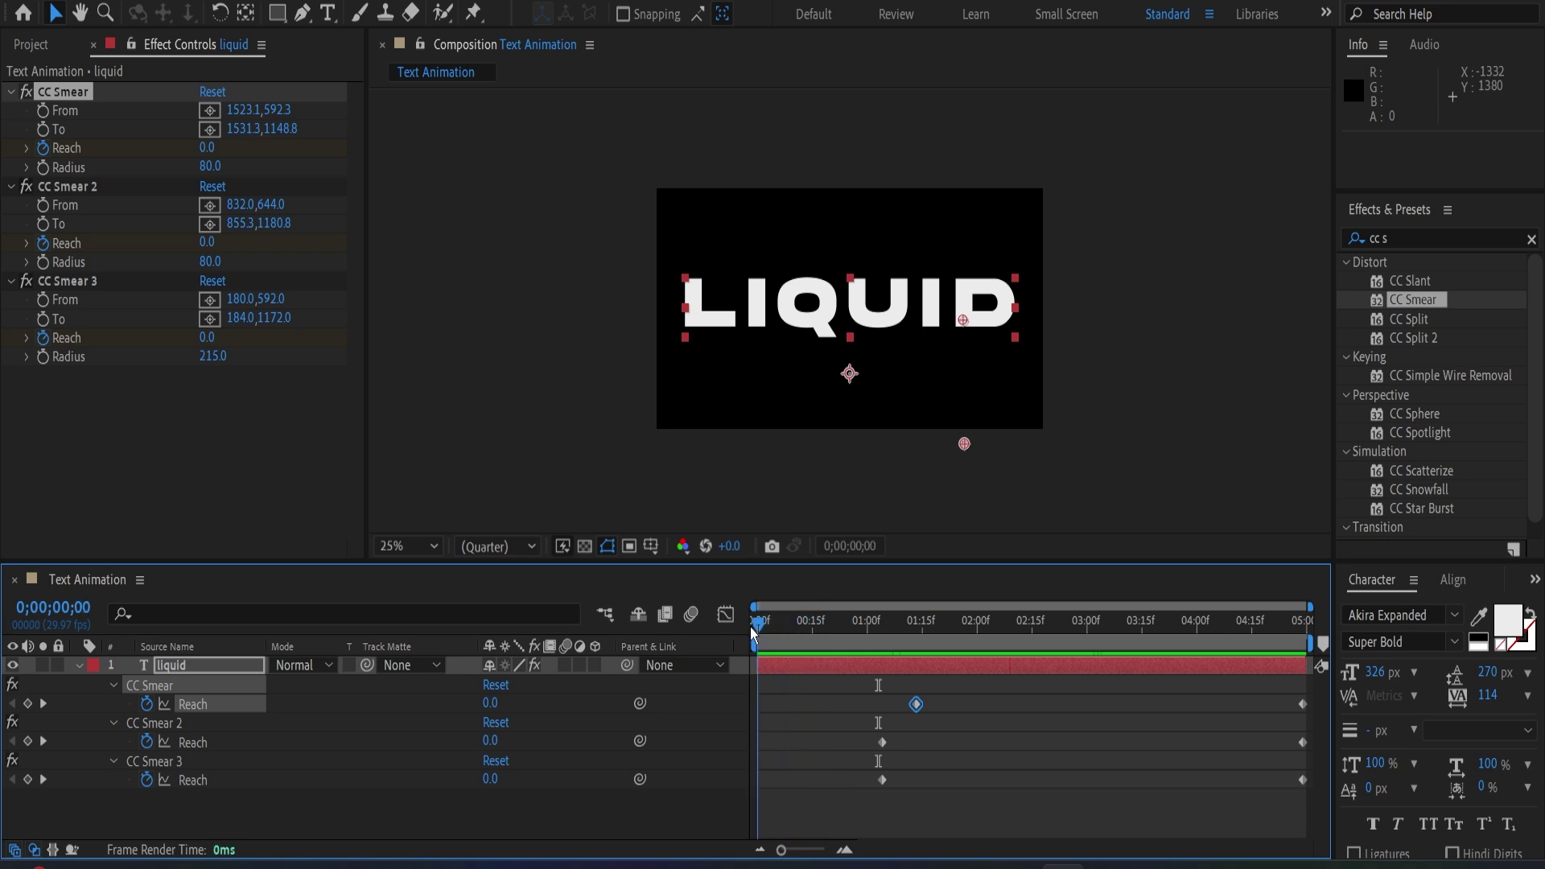
# Undo the stray first-smear keyframe move, check the L and Q drips at 1;20–1;23, and collapse the layer.
pyautogui.hotkey('ctrl', 'z')
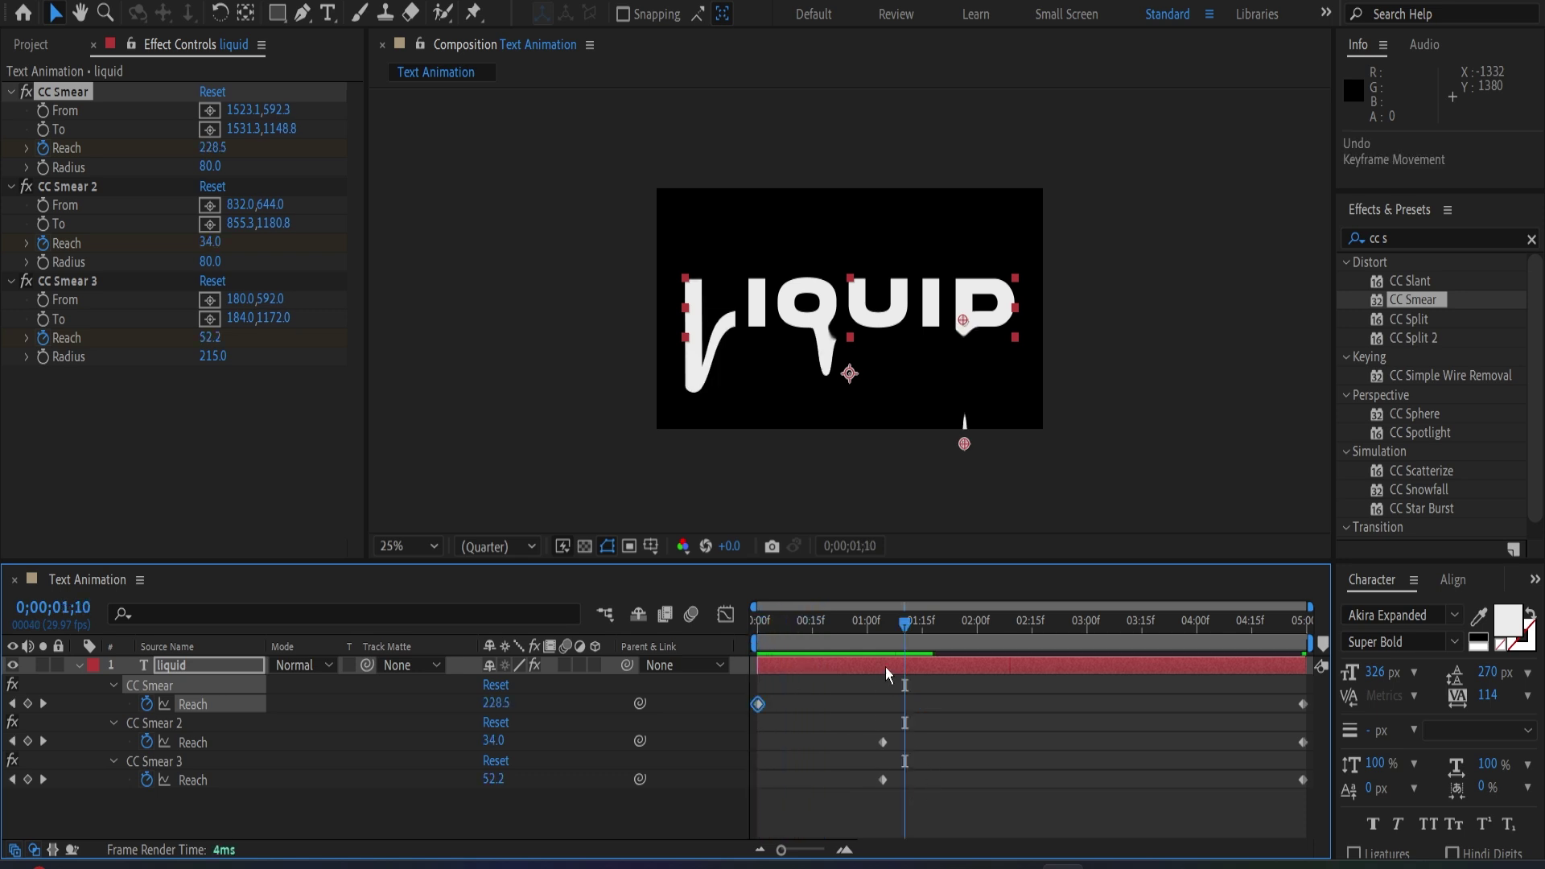
pyautogui.moveTo(878, 622); pyautogui.dragTo(916, 631)
pyautogui.moveTo(859, 729)
pyautogui.mouseDown()
pyautogui.moveTo(895, 789)
pyautogui.moveTo(929, 741)
pyautogui.mouseUp()
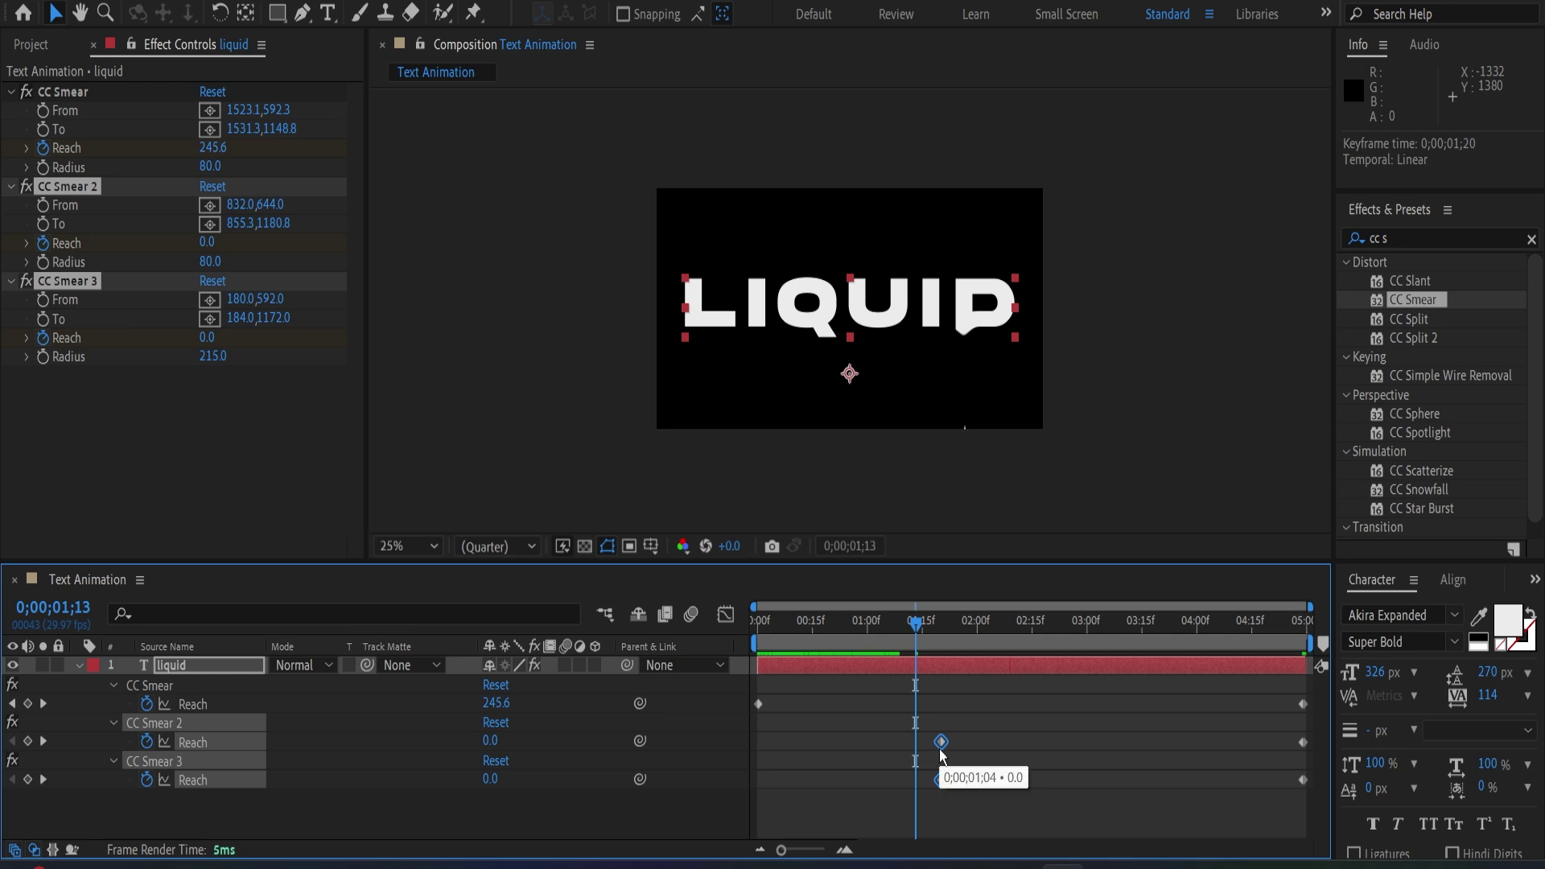
pyautogui.moveTo(915, 623); pyautogui.dragTo(948, 631)
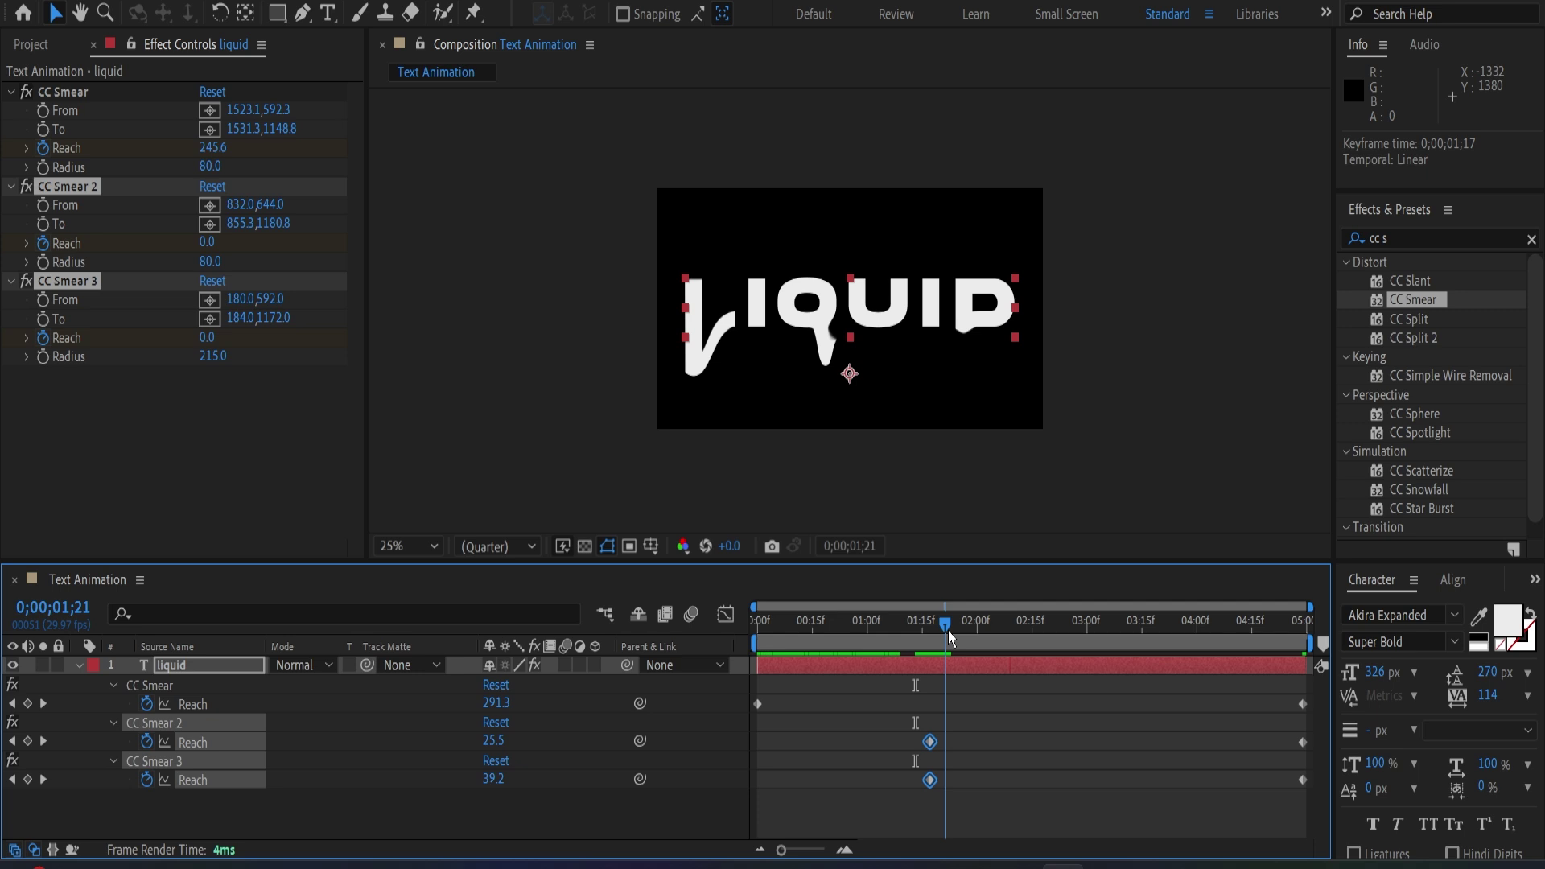
pyautogui.moveTo(948, 631); pyautogui.dragTo(955, 634)
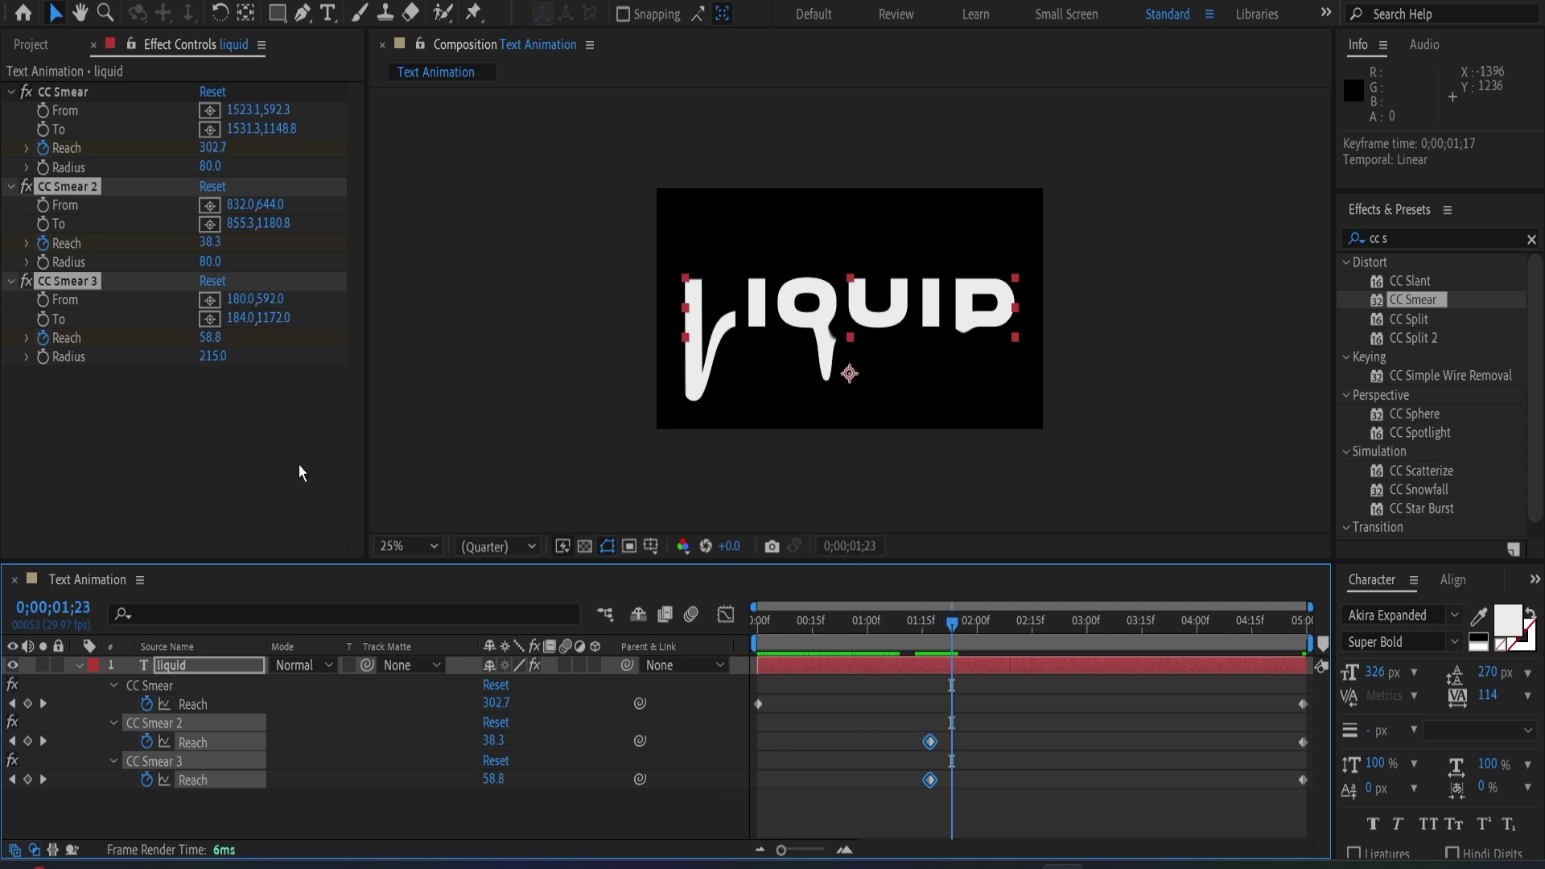
pyautogui.click(79, 665)
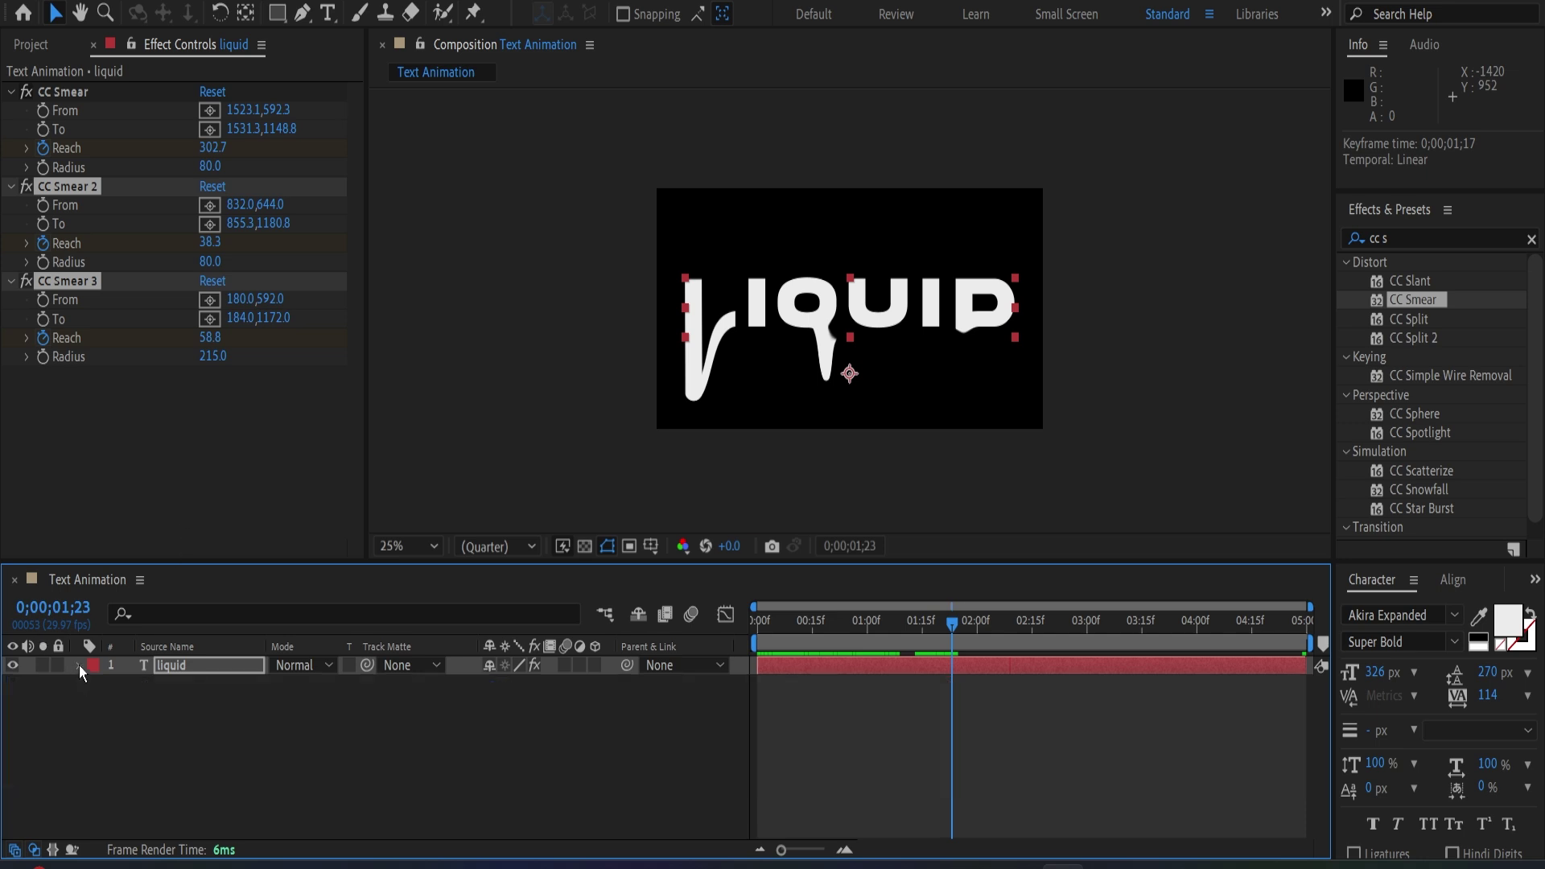
# Duplicate the liquid layer as liquid 2 and select all its text.
pyautogui.click(198, 668)
pyautogui.hotkey('ctrl', 'd')
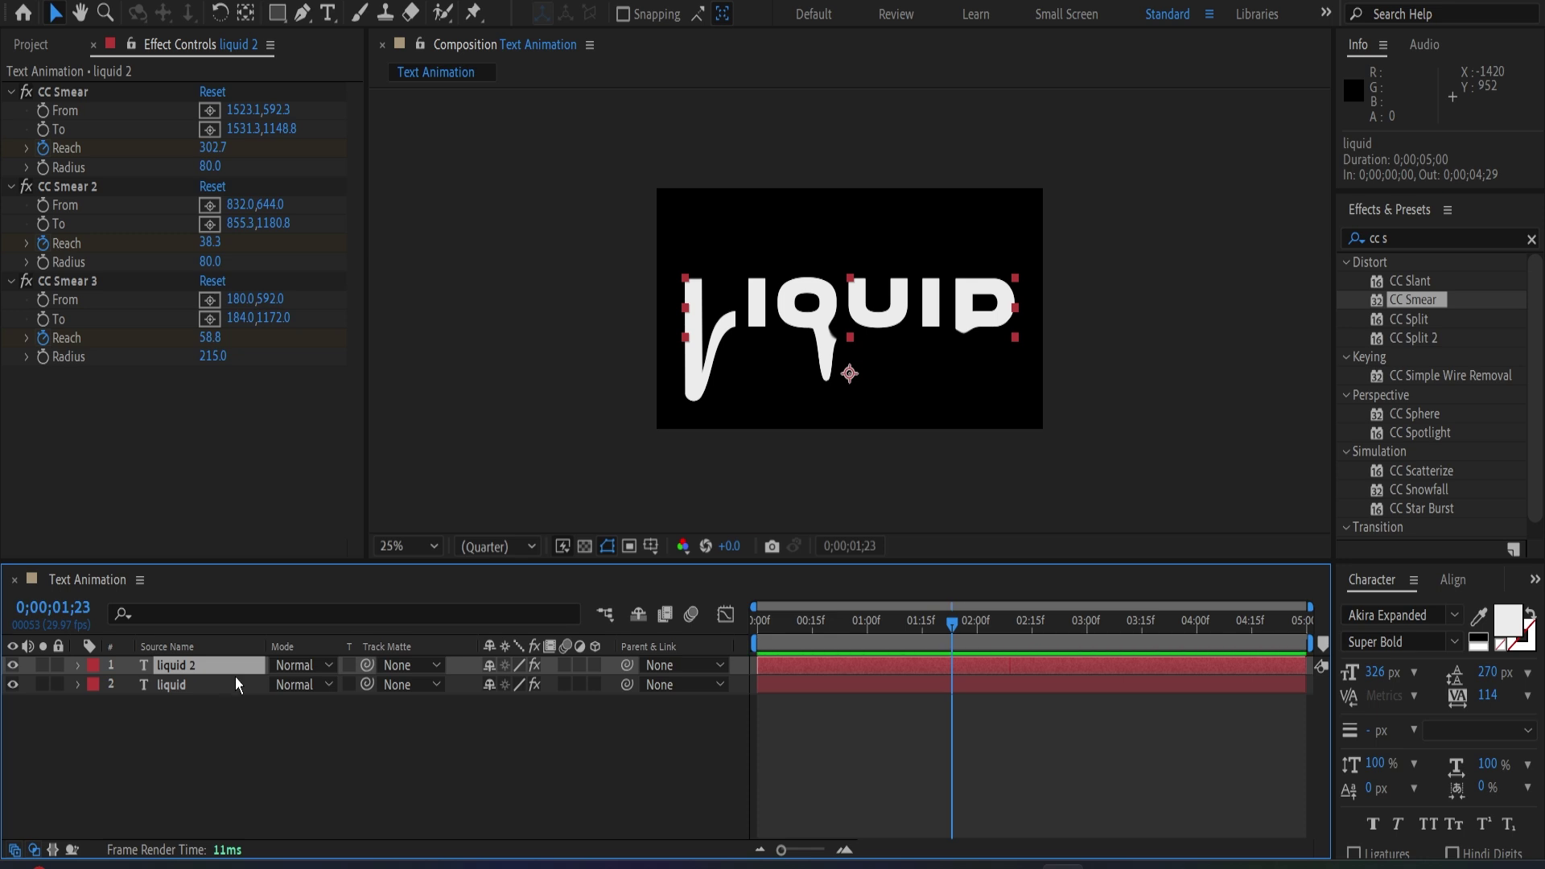
pyautogui.doubleClick(234, 676)
# Set liquid 2's text stroke width to 6 px.
pyautogui.click(1374, 731)
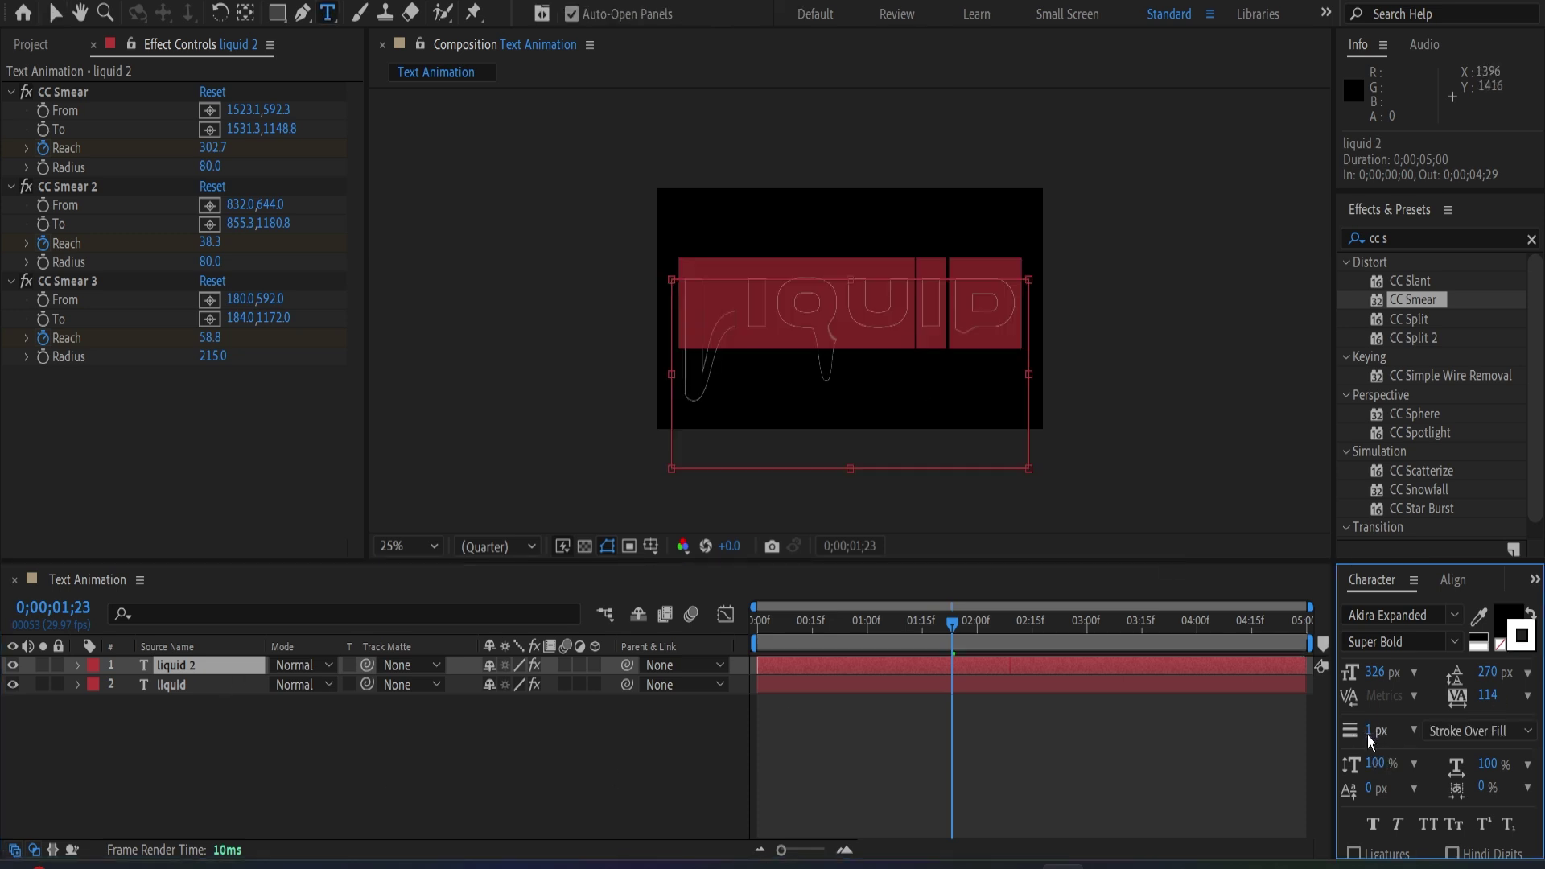
pyautogui.write('4')
pyautogui.press('Return')
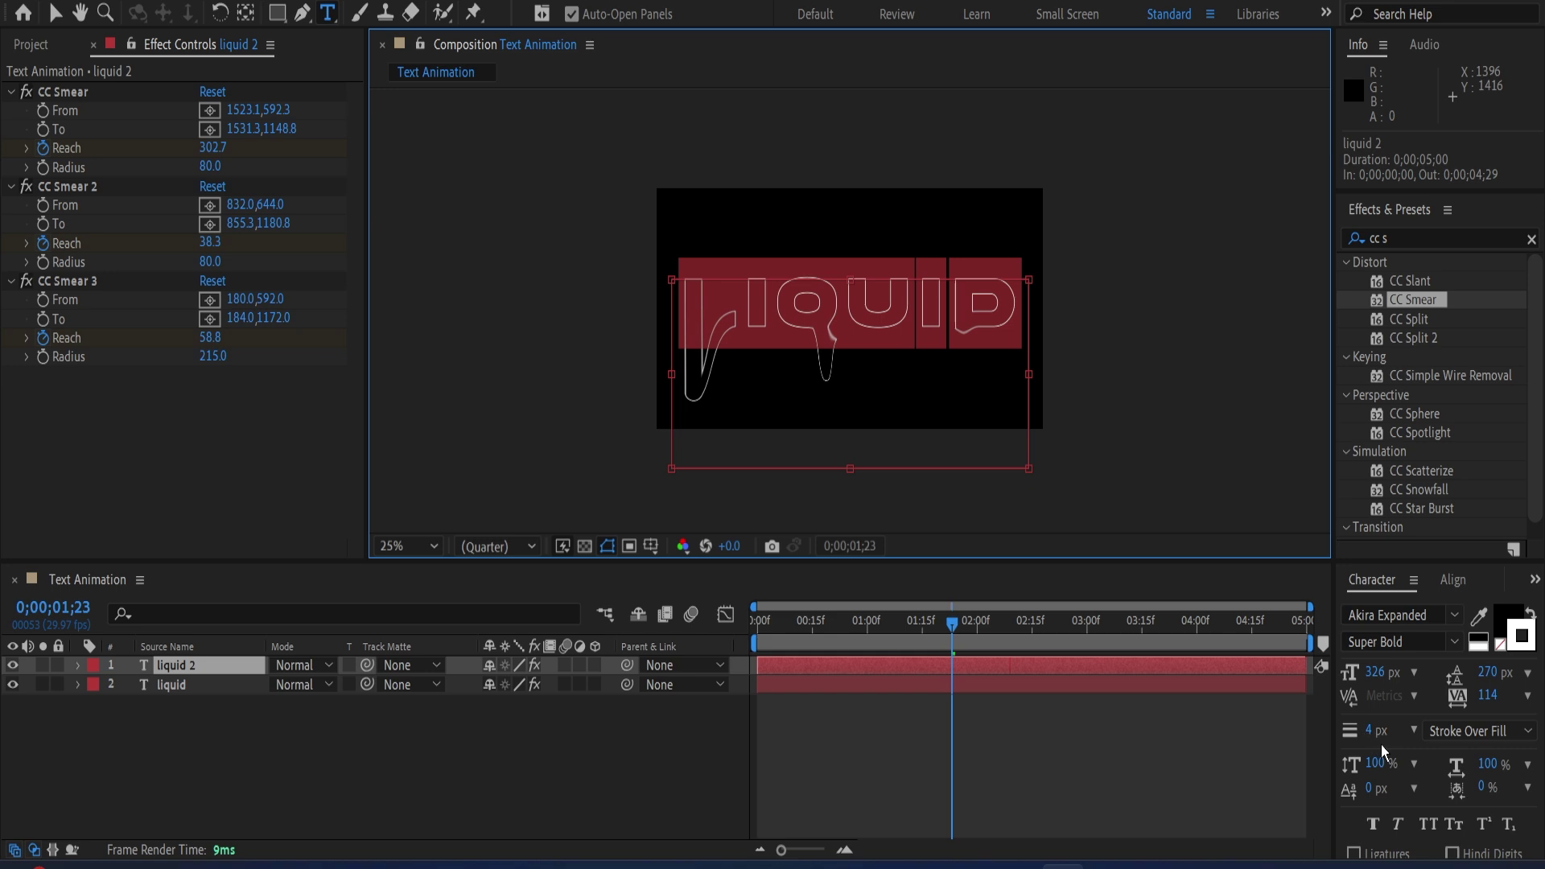
pyautogui.click(1370, 731)
pyautogui.write('20')
pyautogui.press('Return')
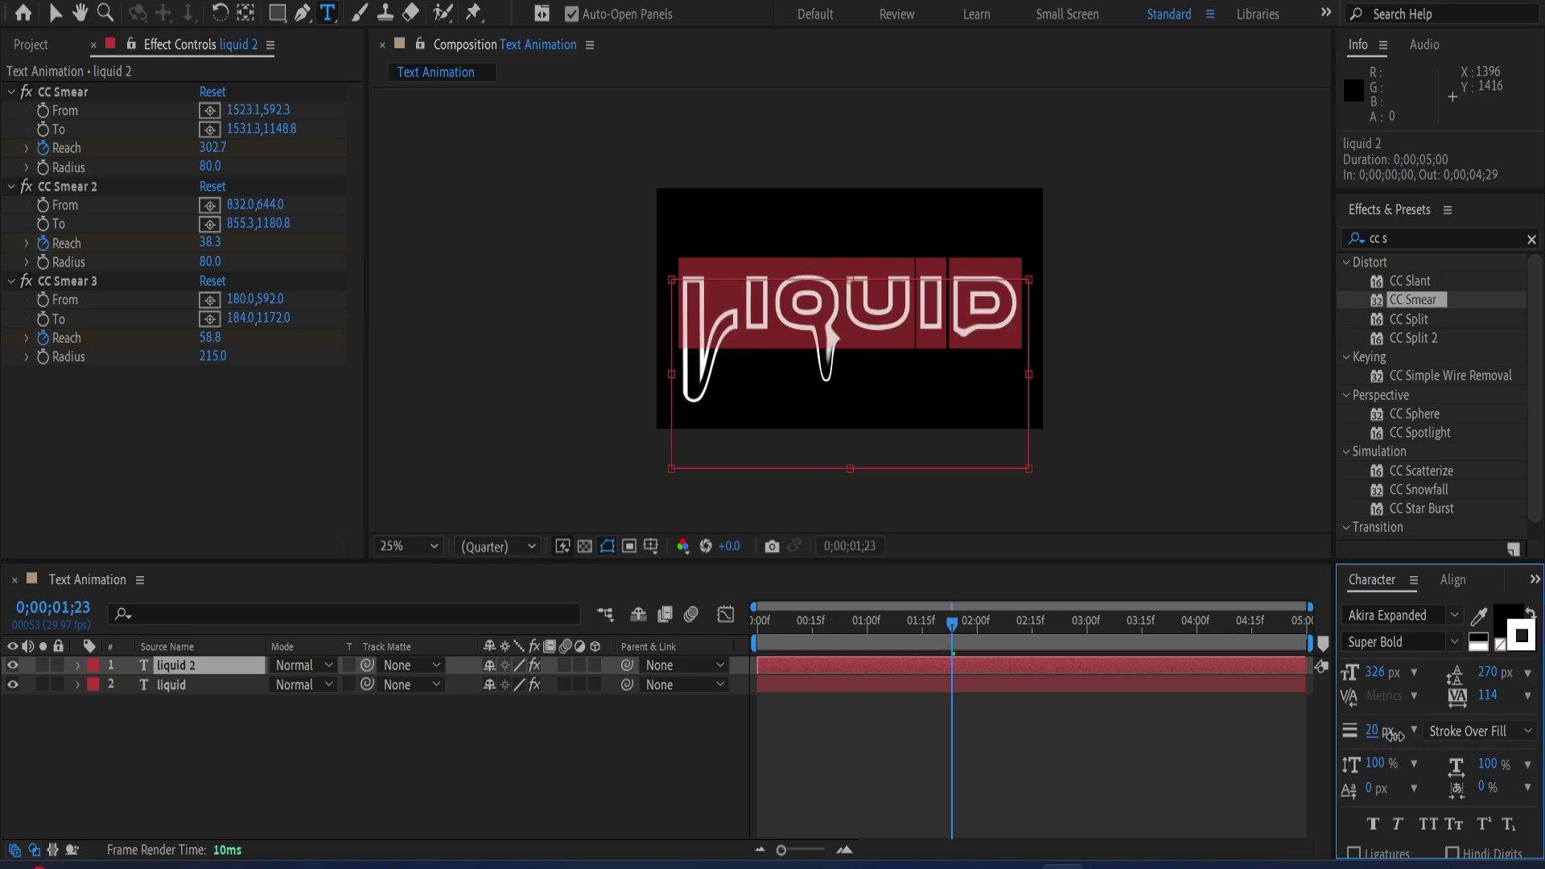
pyautogui.moveTo(1394, 735); pyautogui.dragTo(1389, 735)
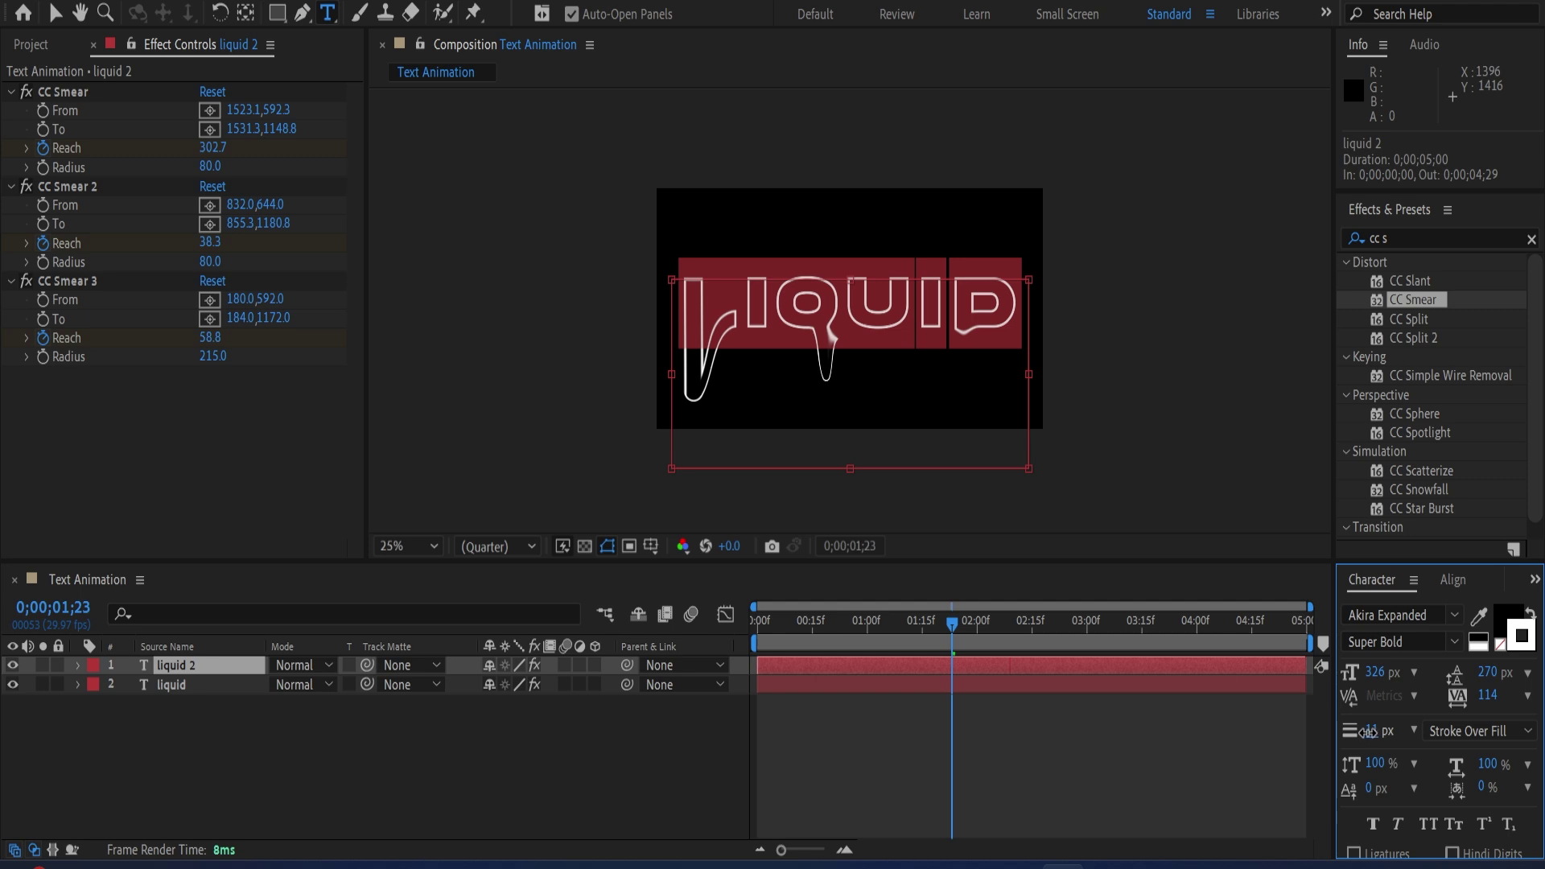
pyautogui.moveTo(1368, 732); pyautogui.dragTo(1373, 735)
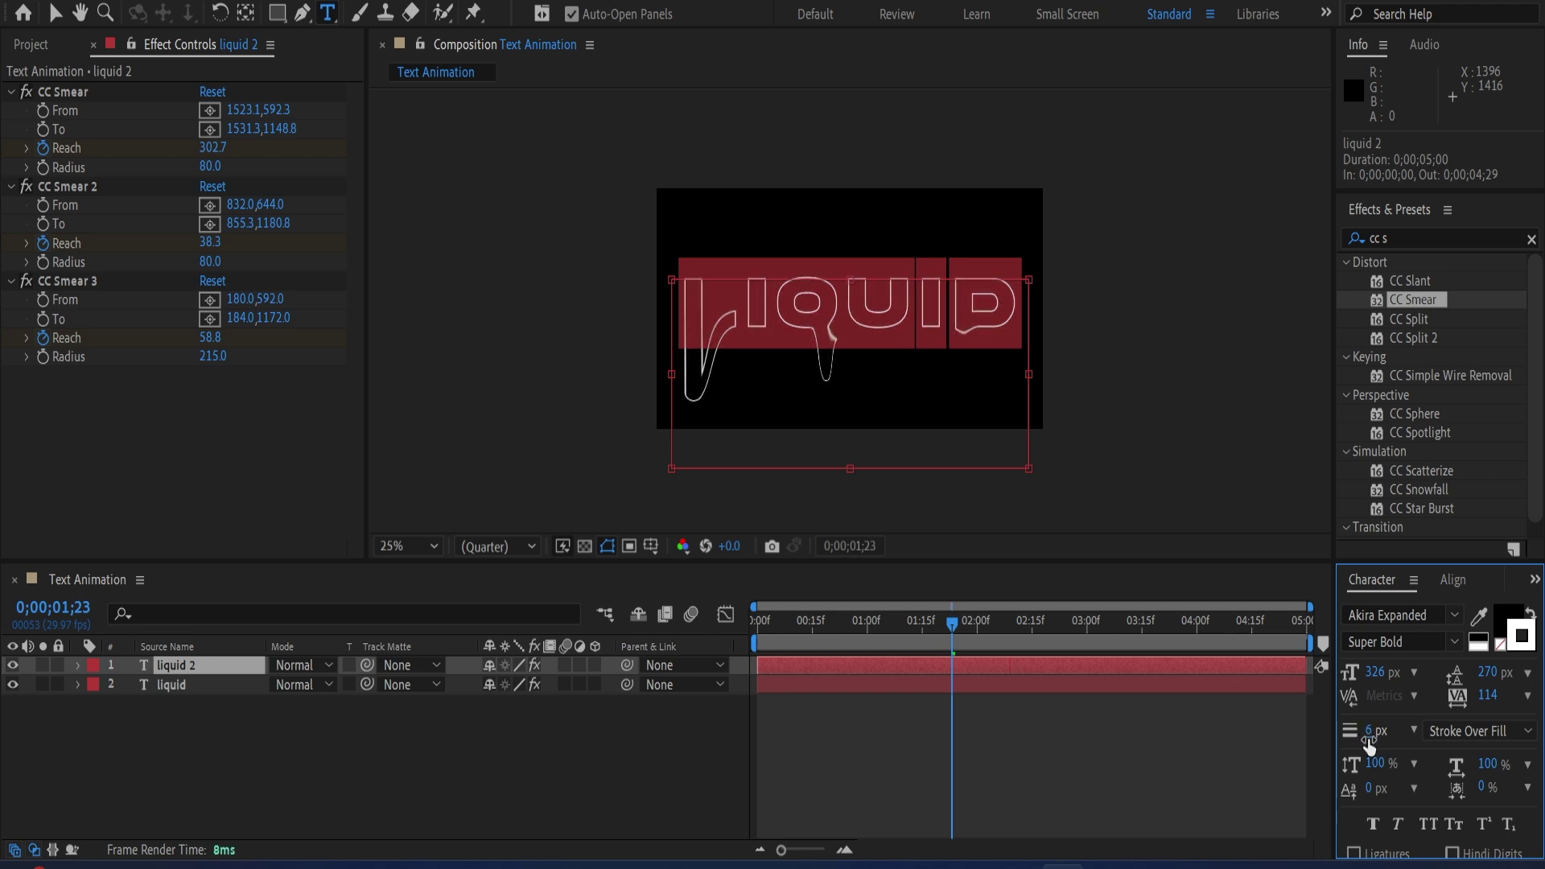
pyautogui.moveTo(912, 805); pyautogui.dragTo(1444, 344)
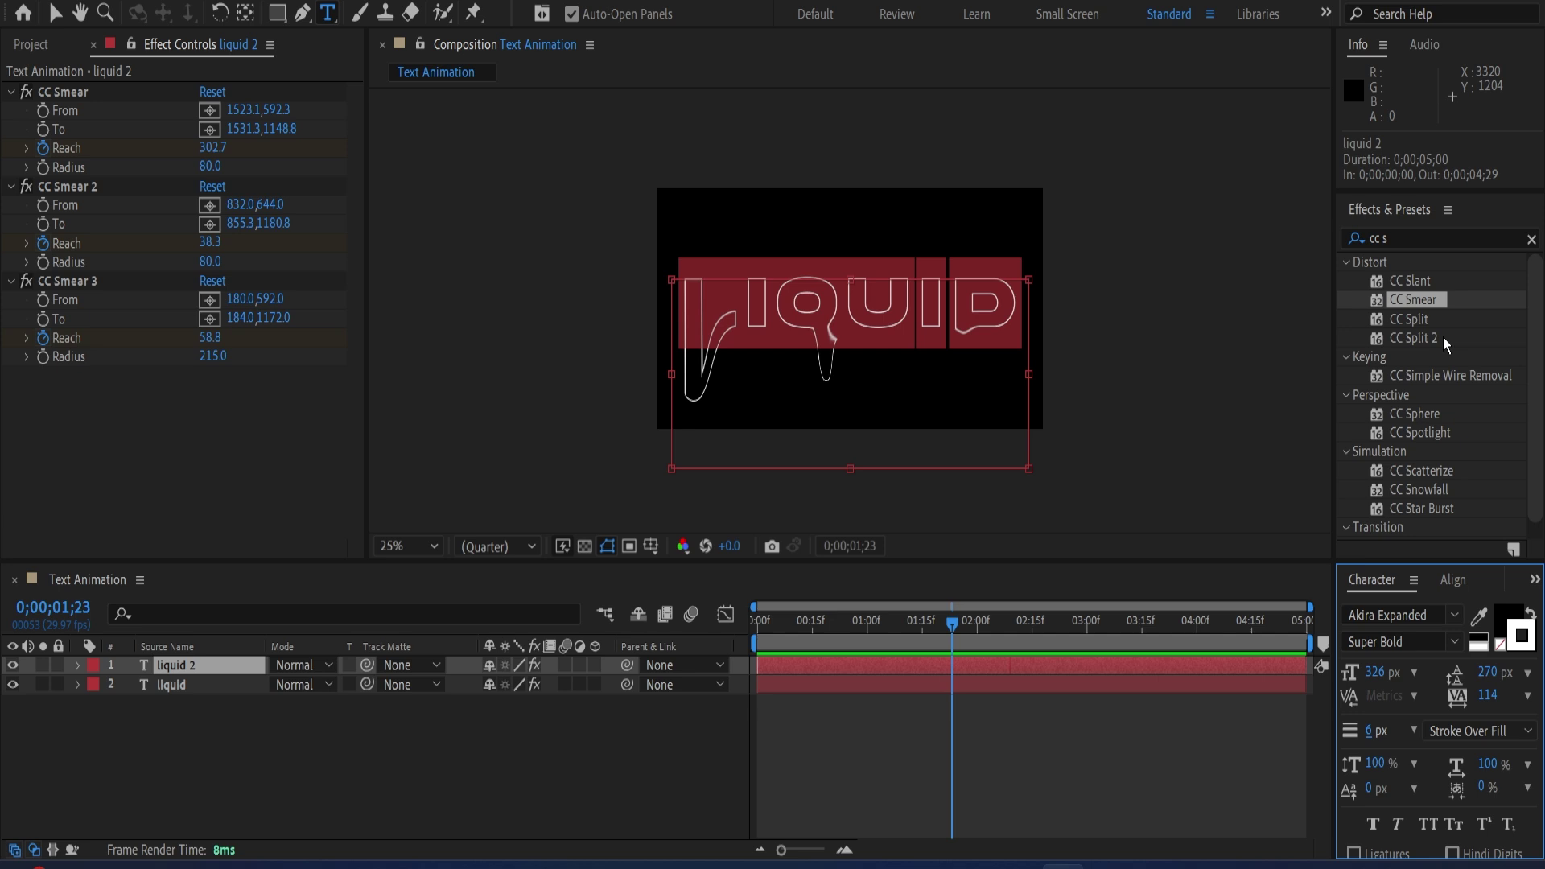
# Swap the fill and stroke swatches and remove the text's fill colour.
pyautogui.click(1533, 614)
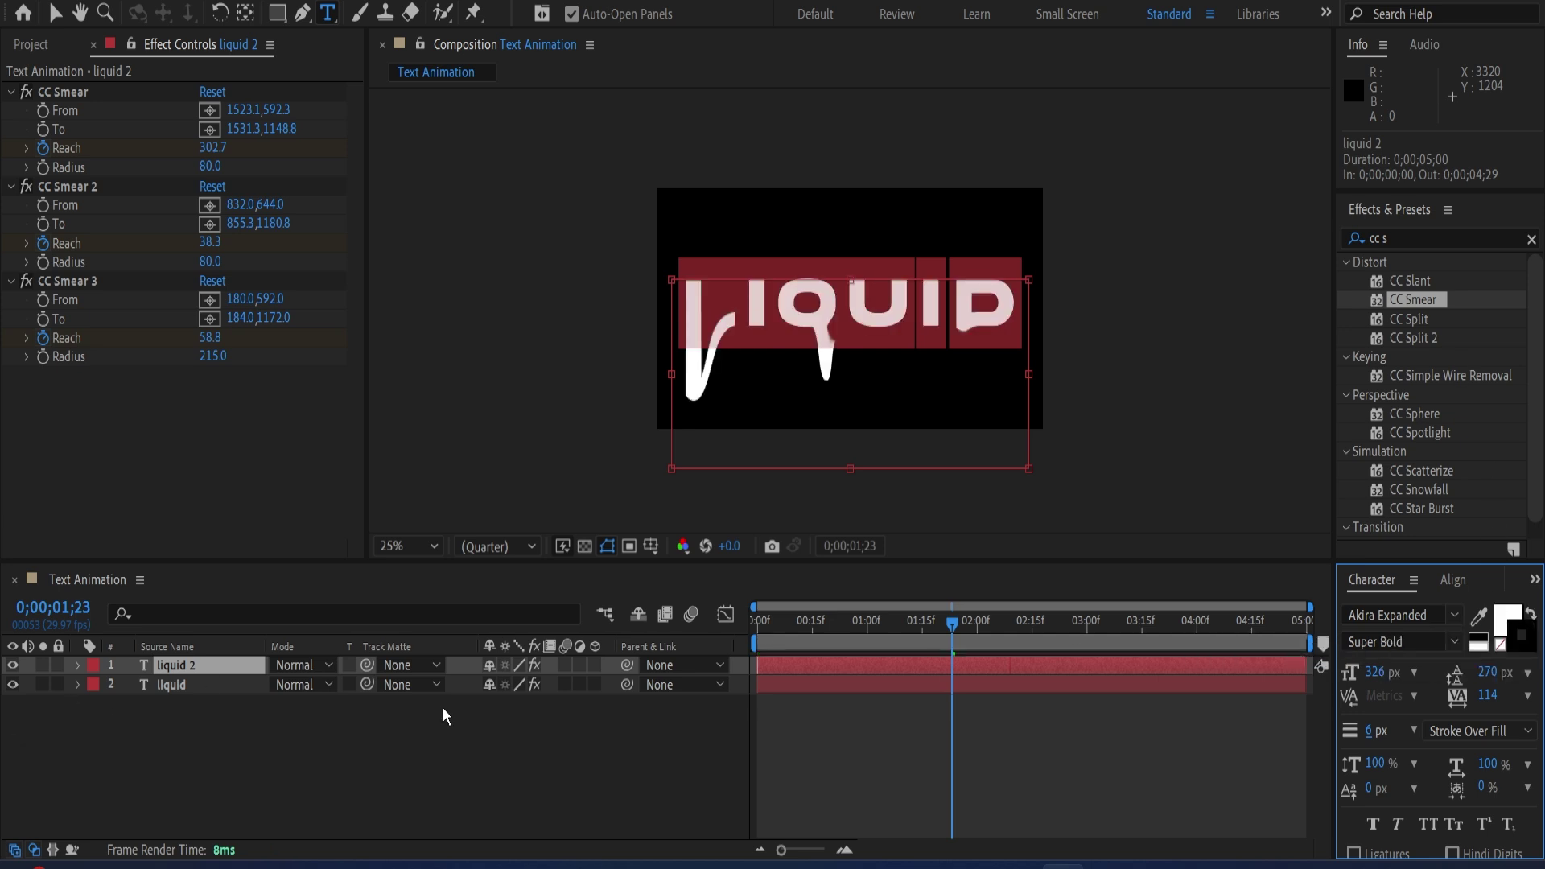
pyautogui.click(1521, 620)
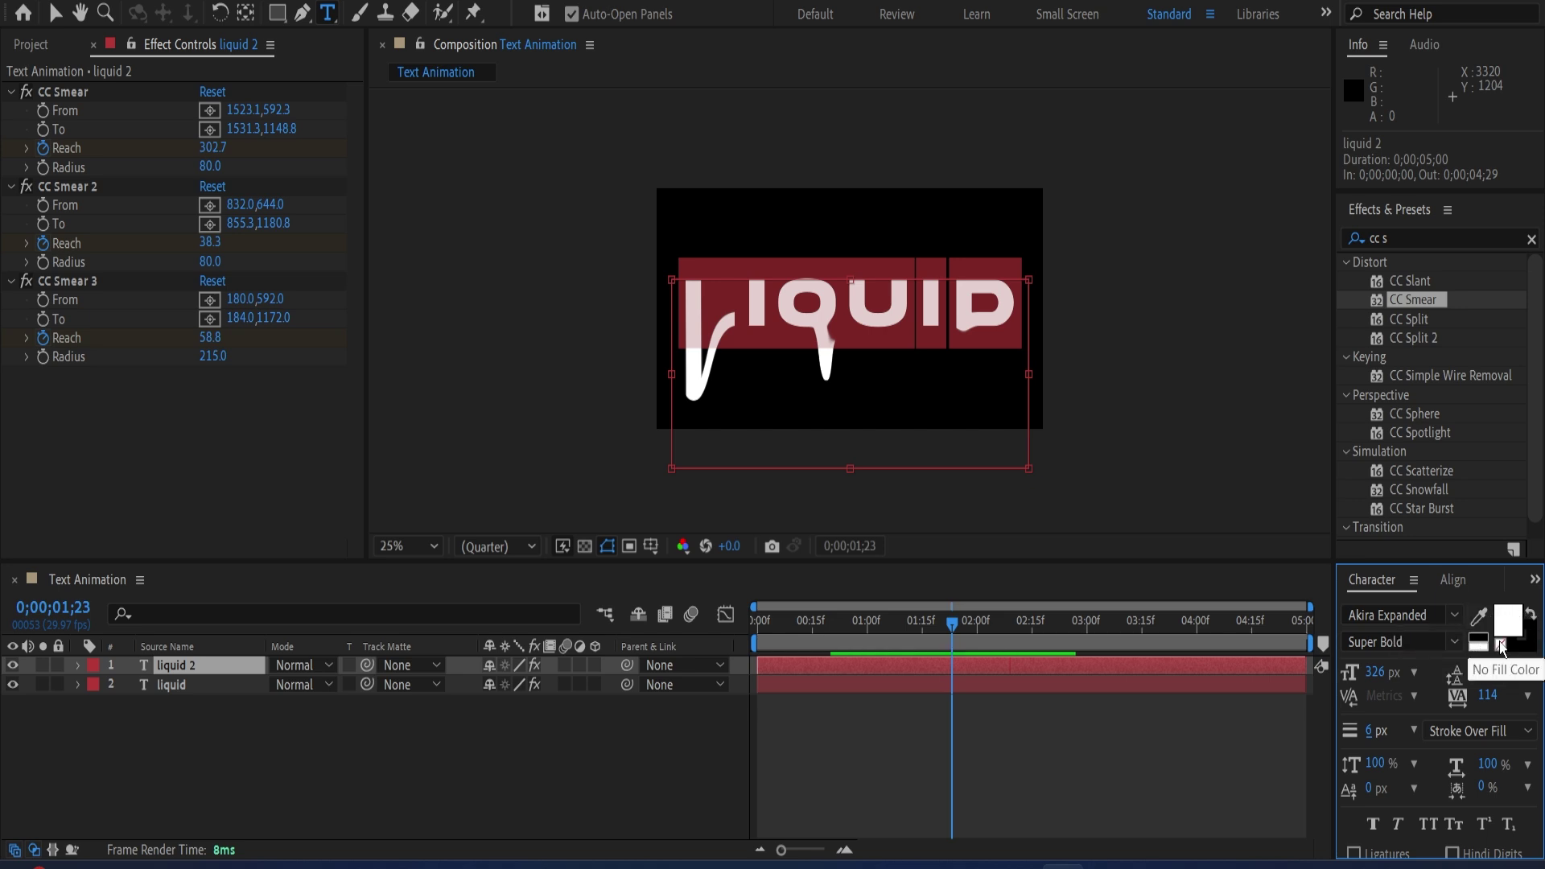
pyautogui.click(1502, 644)
pyautogui.click(1526, 638)
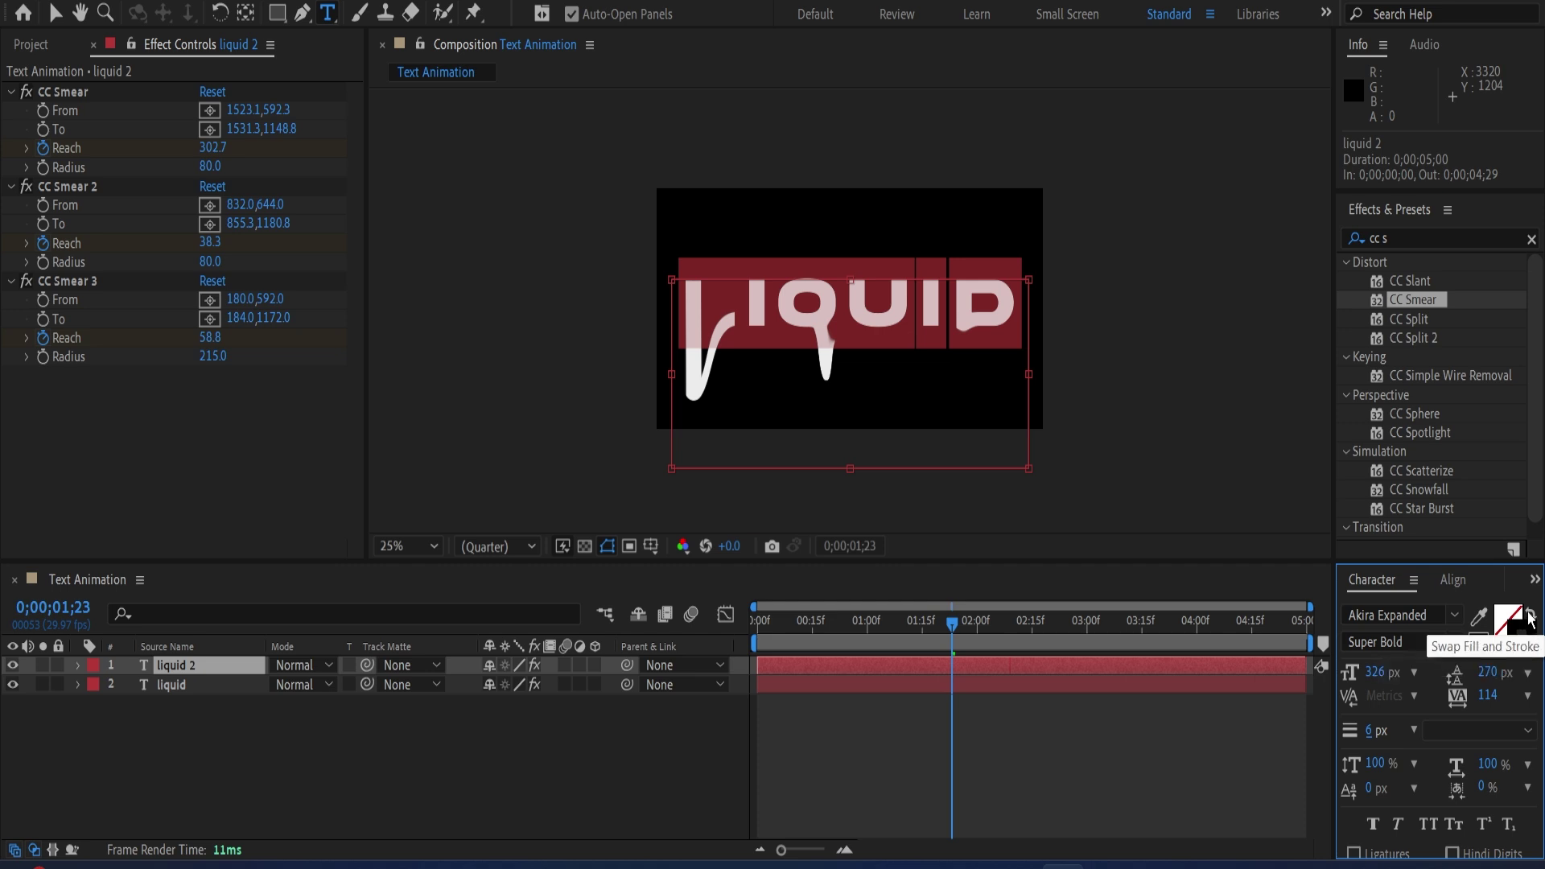
# Try a darker stroke colour in the colour picker, then cancel it.
pyautogui.click(1513, 626)
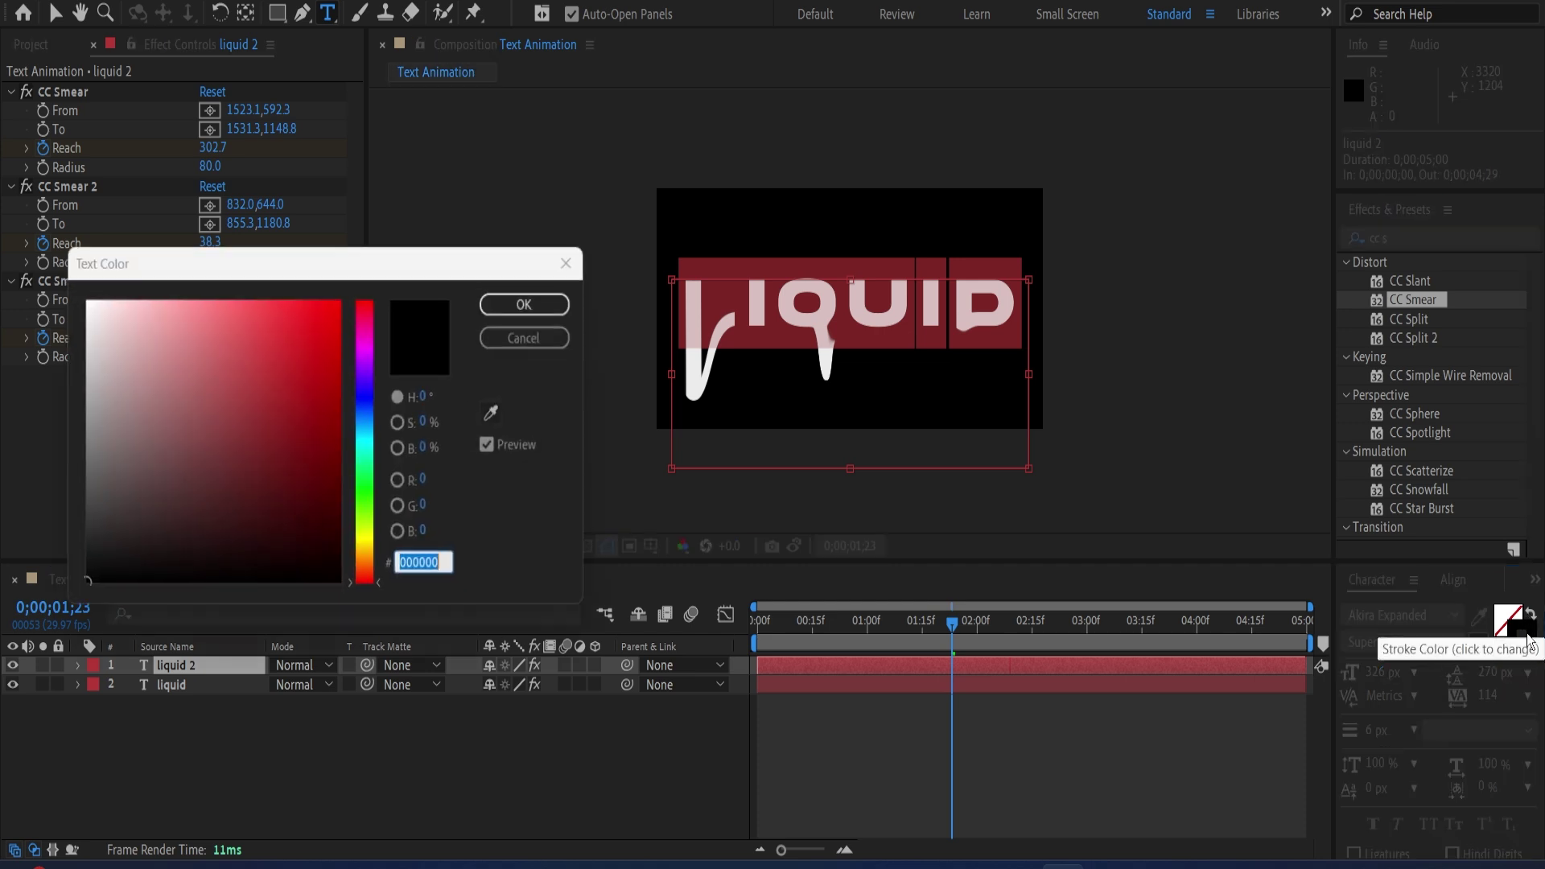
pyautogui.click(127, 311)
pyautogui.moveTo(68, 285); pyautogui.dragTo(17, 688)
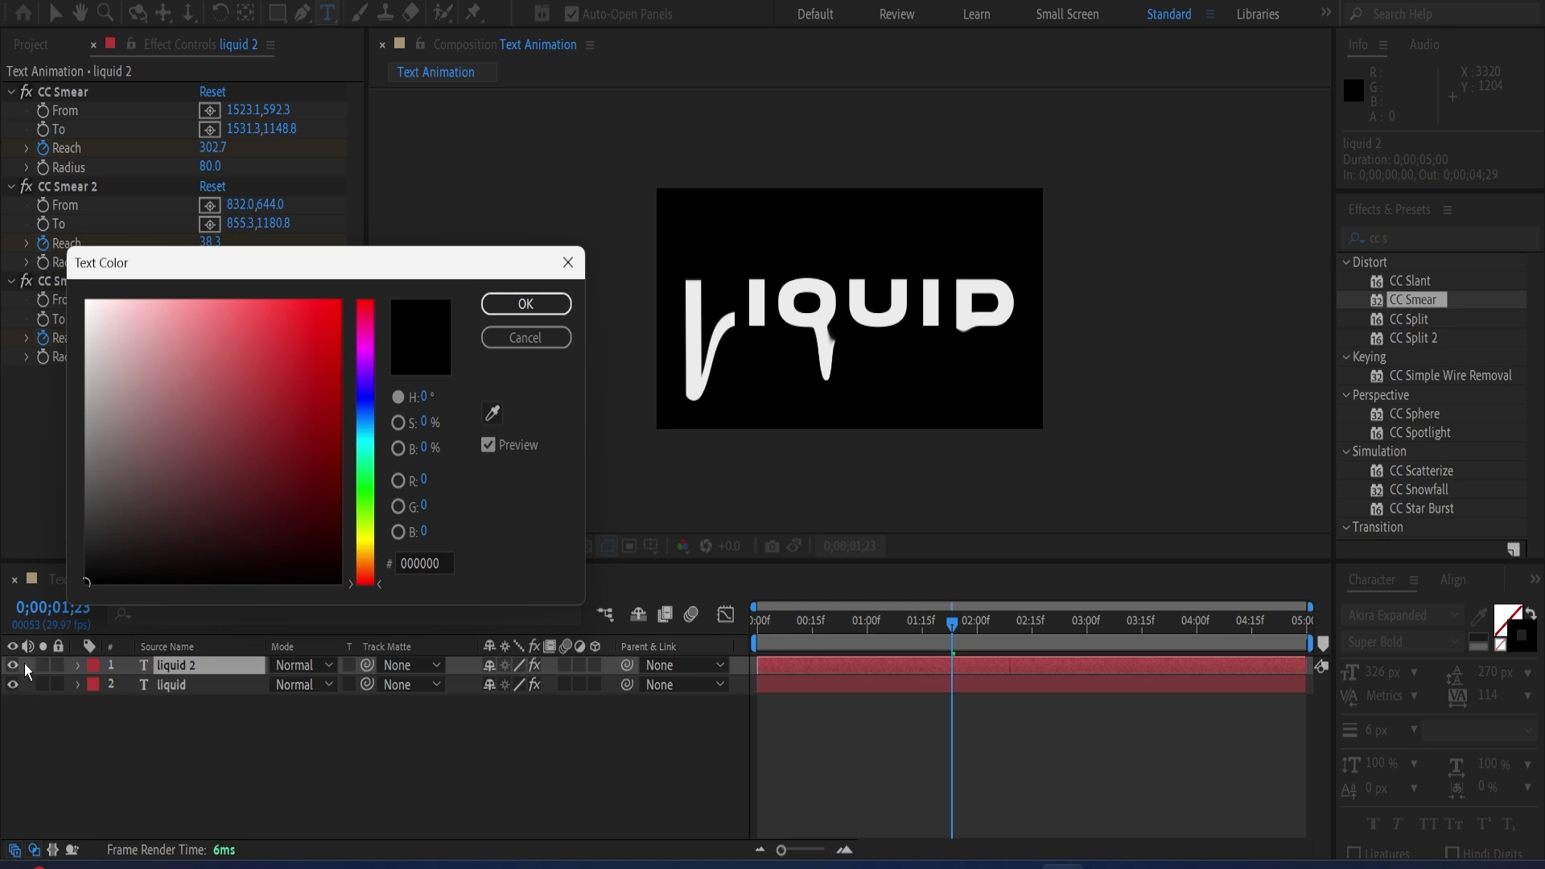
pyautogui.click(536, 340)
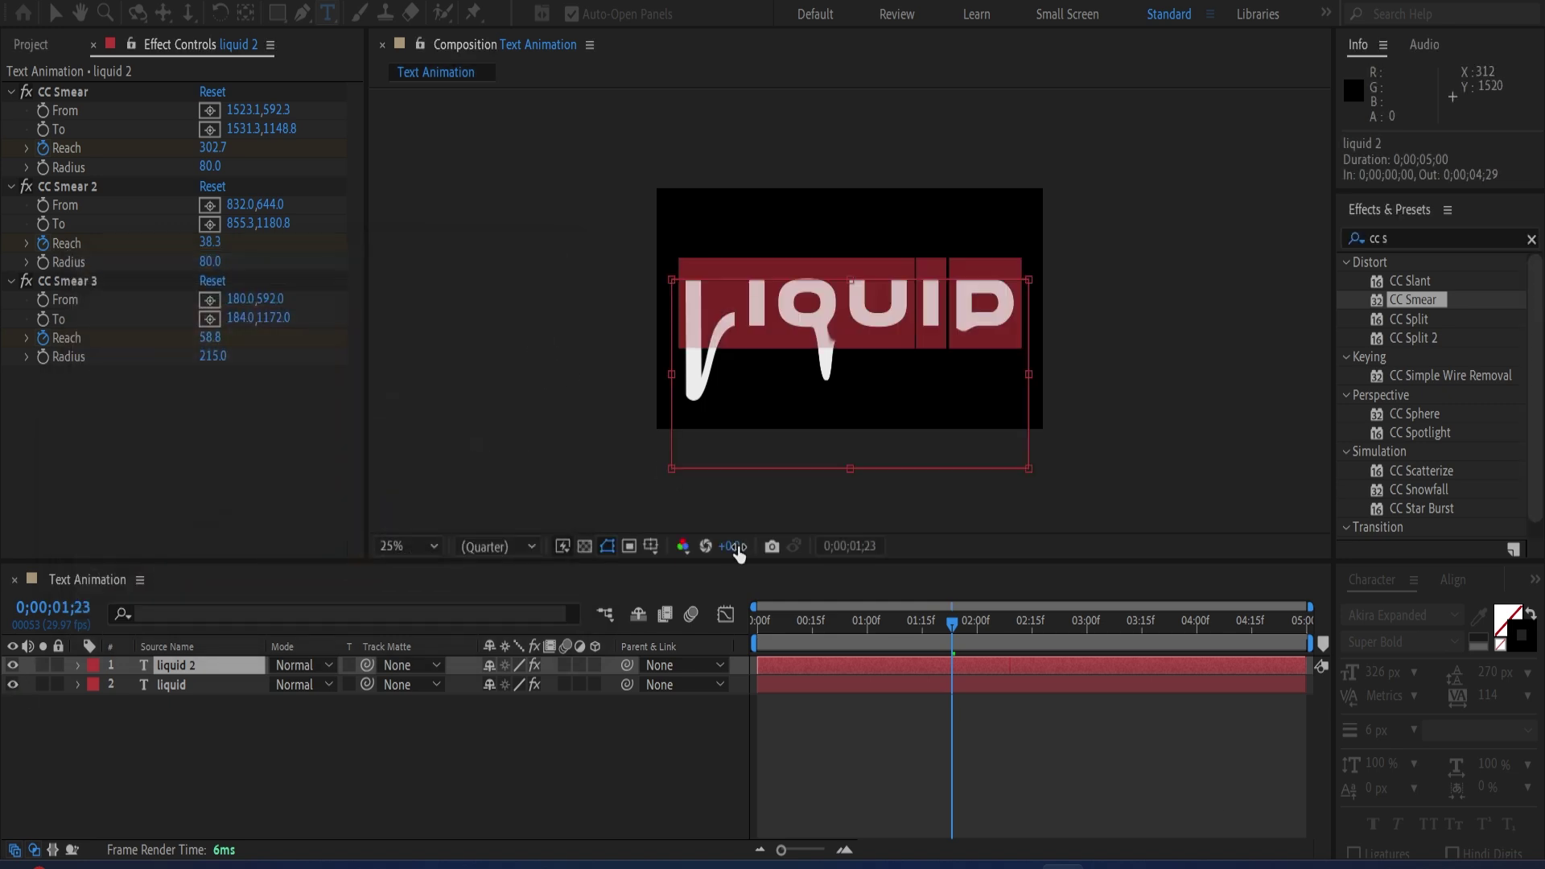
# Set liquid 2 to no fill with a white outline, then hide and reshow the liquid layer.
pyautogui.click(1510, 619)
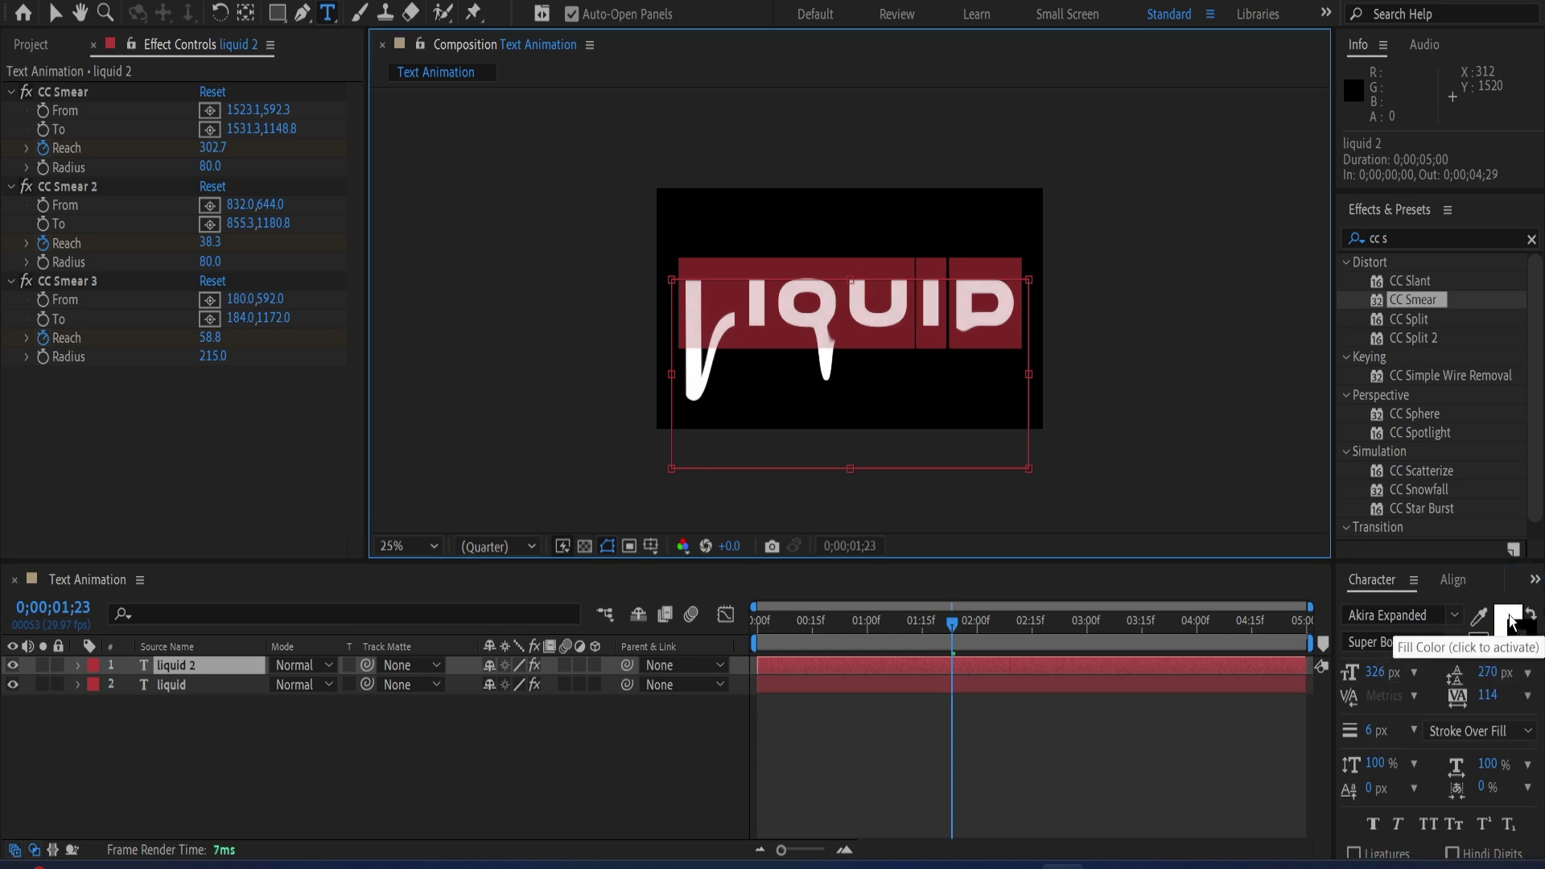
pyautogui.click(1509, 619)
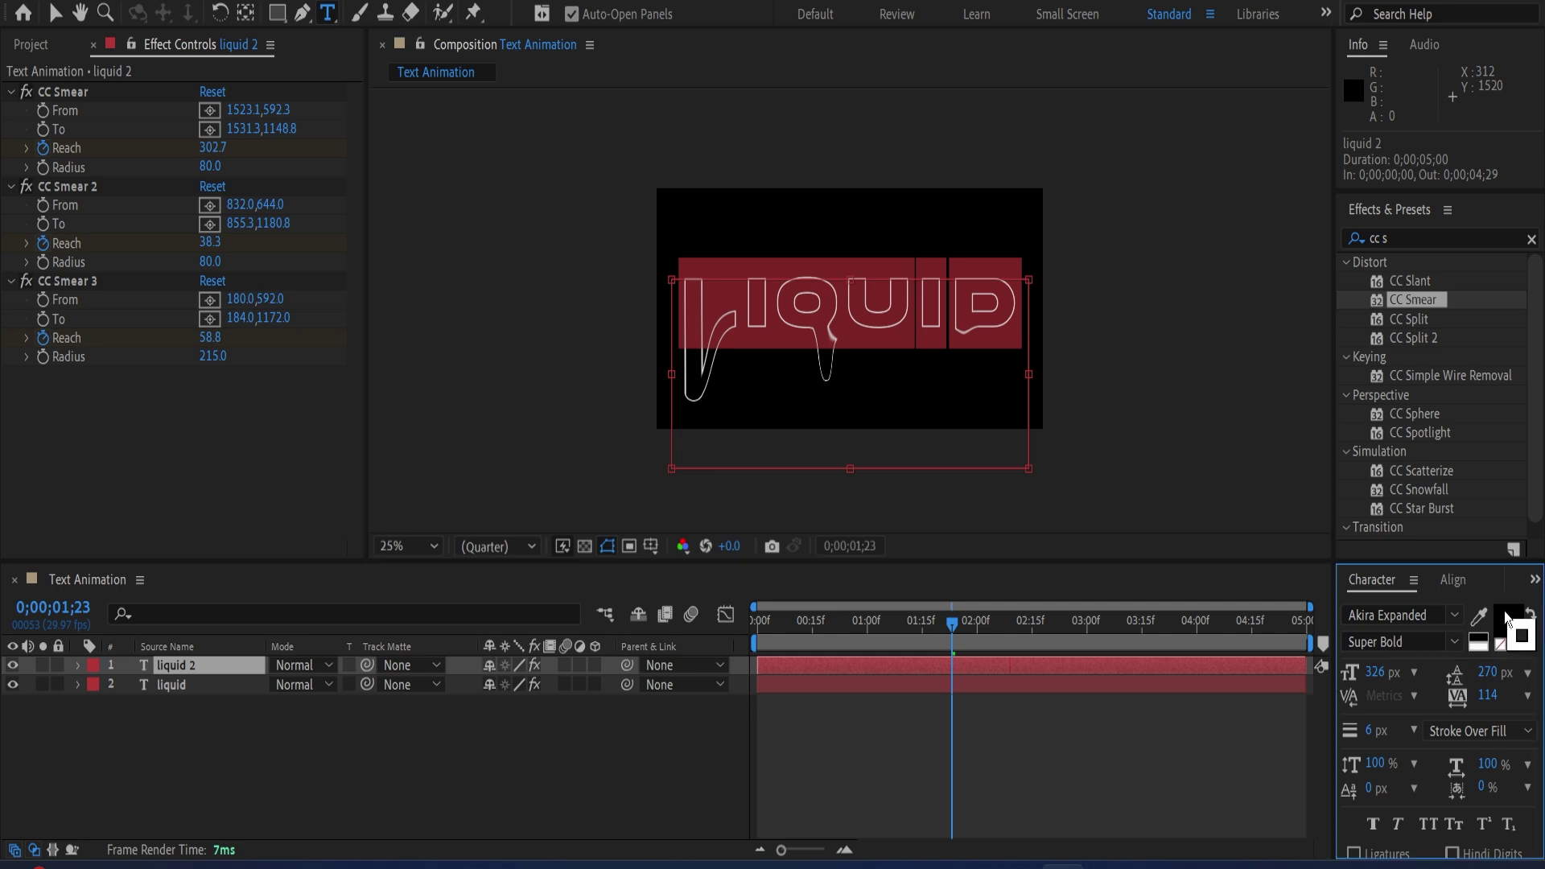
pyautogui.click(1534, 641)
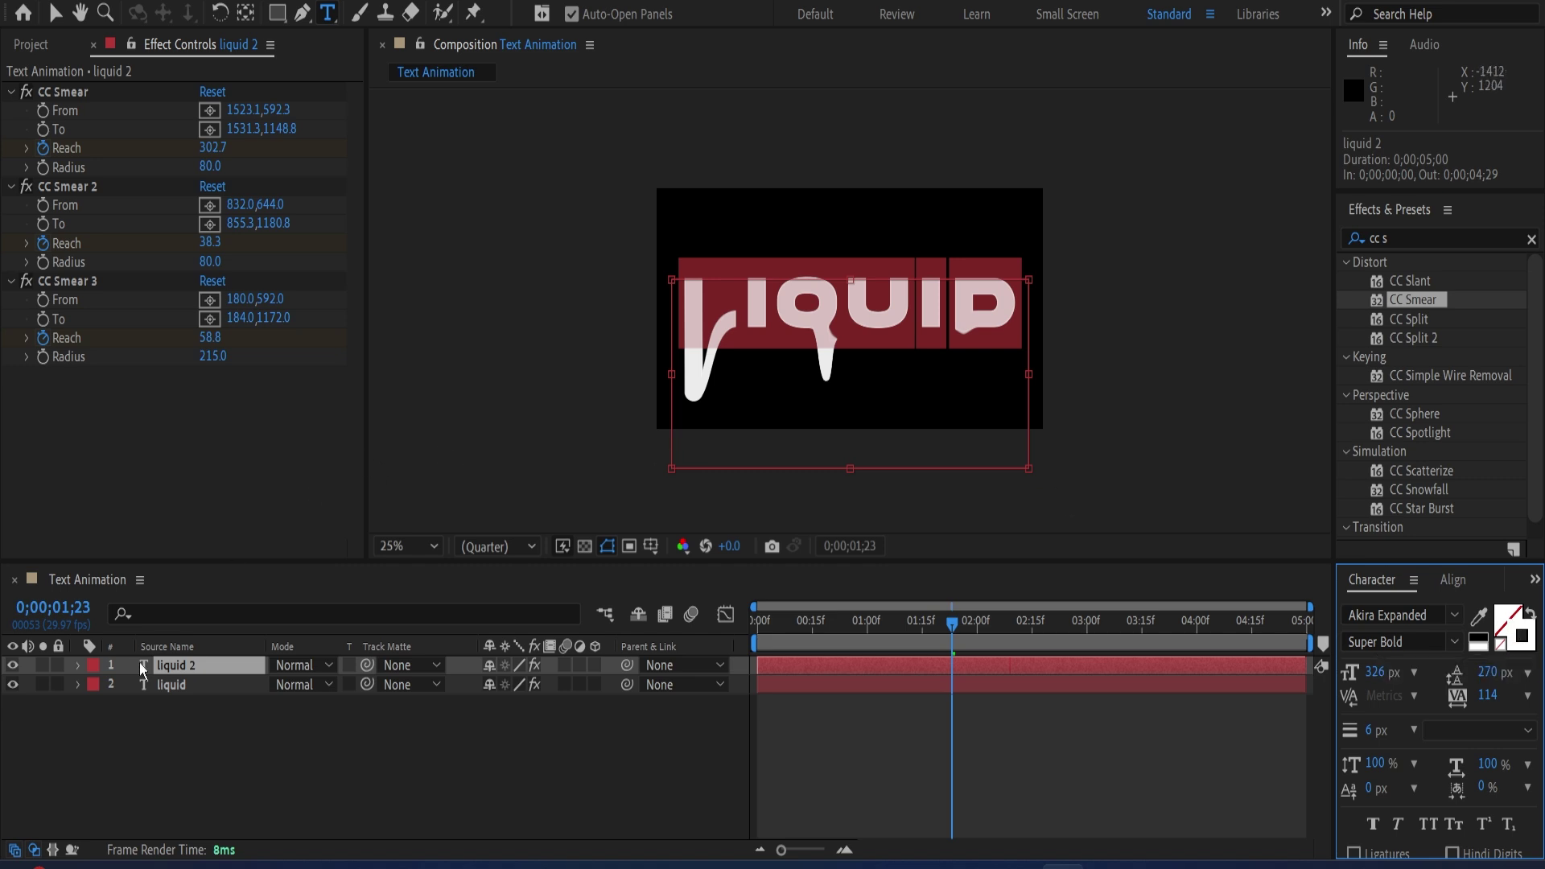
pyautogui.click(11, 685)
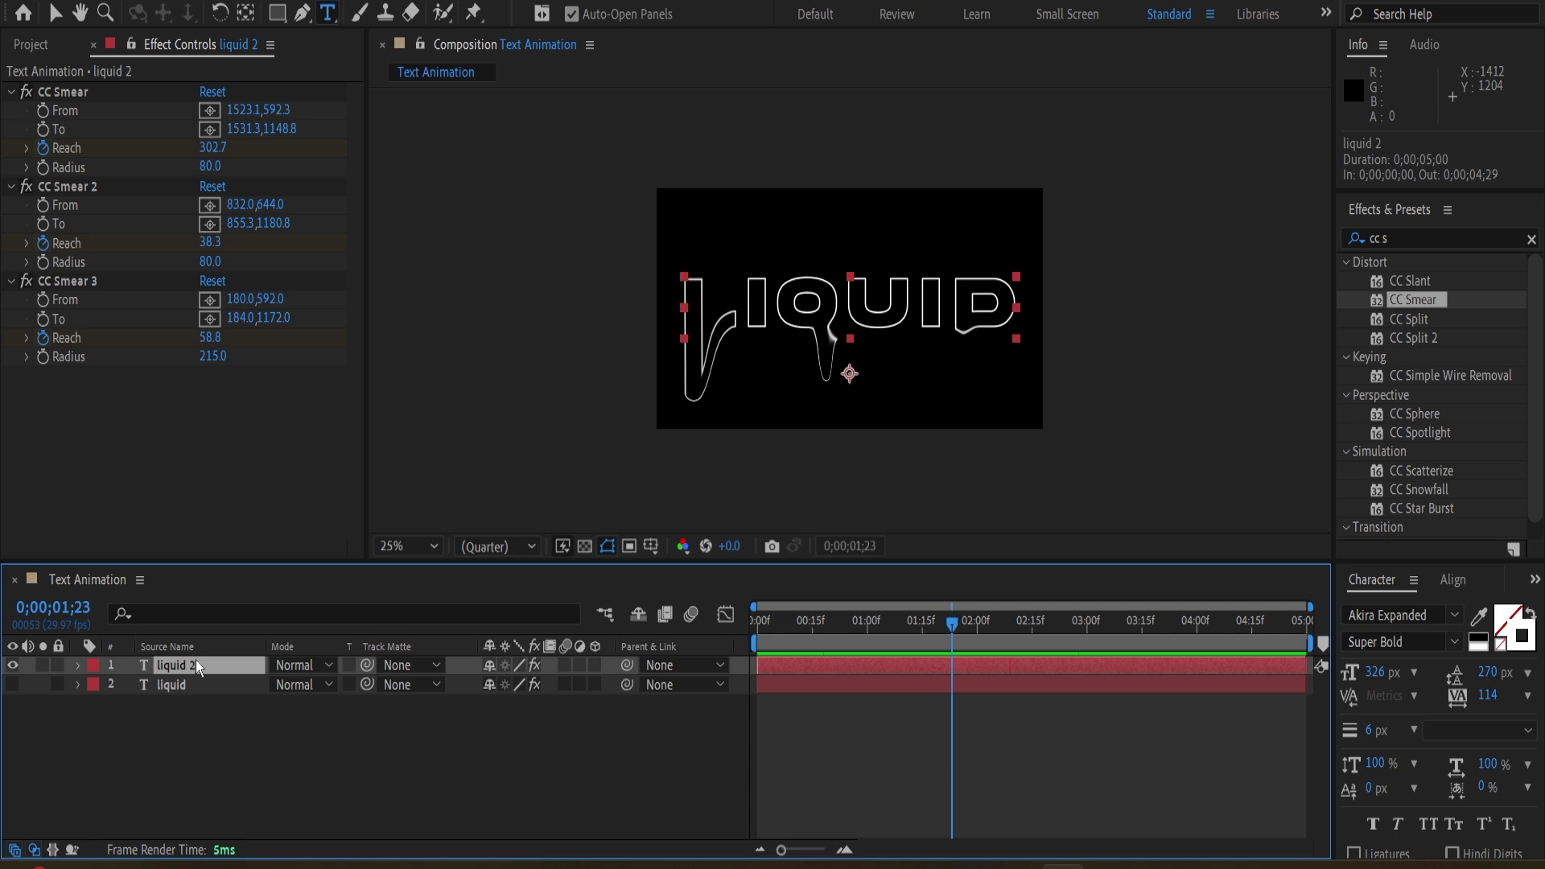
pyautogui.click(12, 685)
# Move liquid 2 below the liquid layer and nudge its position up and back down.
pyautogui.moveTo(210, 663); pyautogui.dragTo(205, 689)
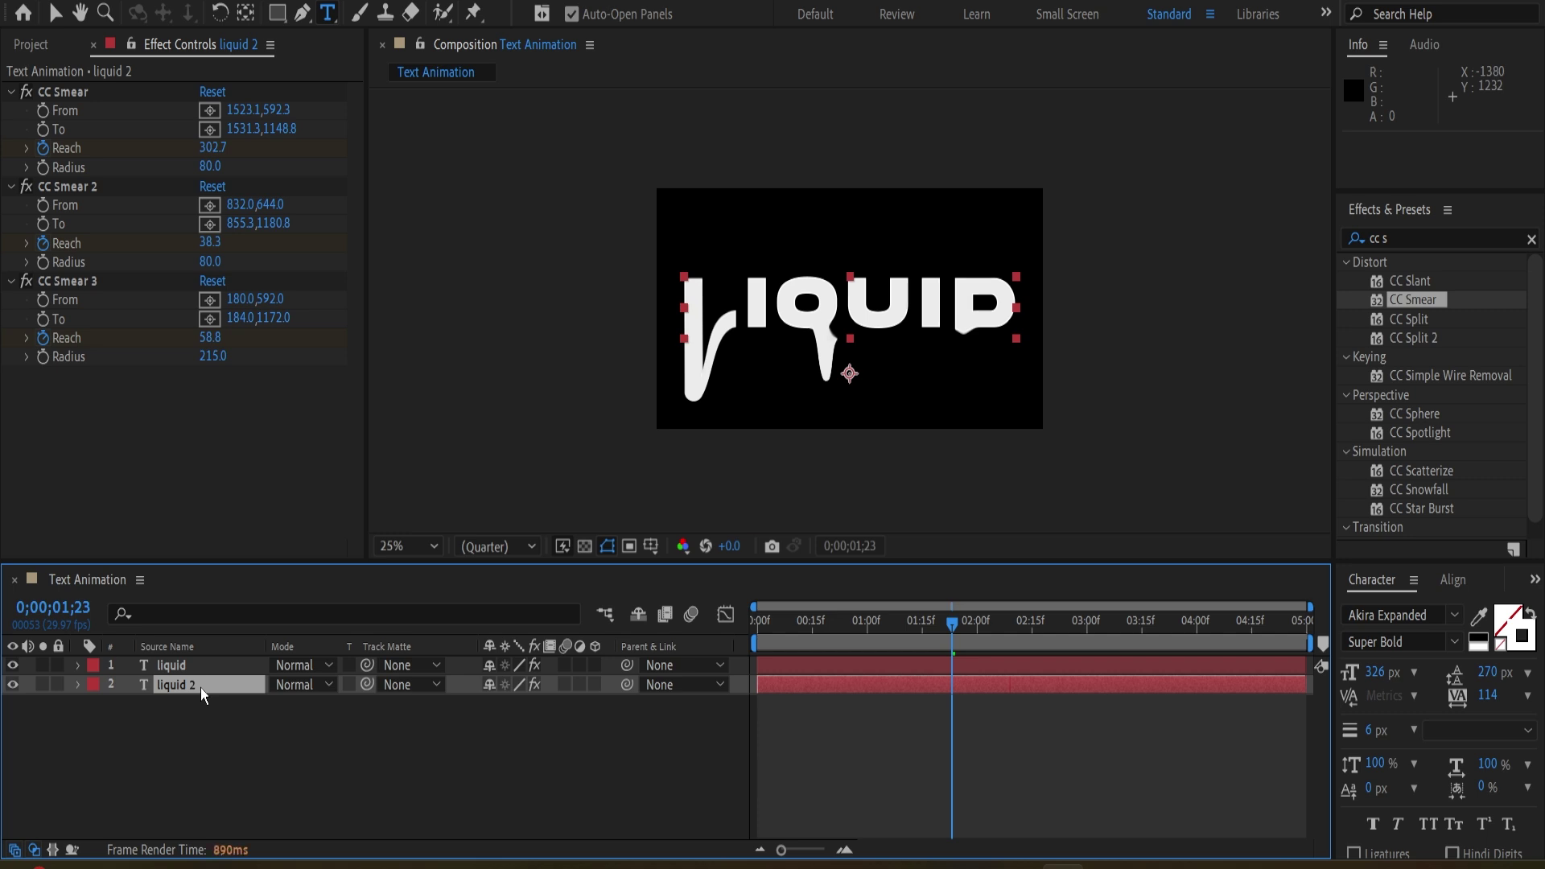
pyautogui.press('Up')
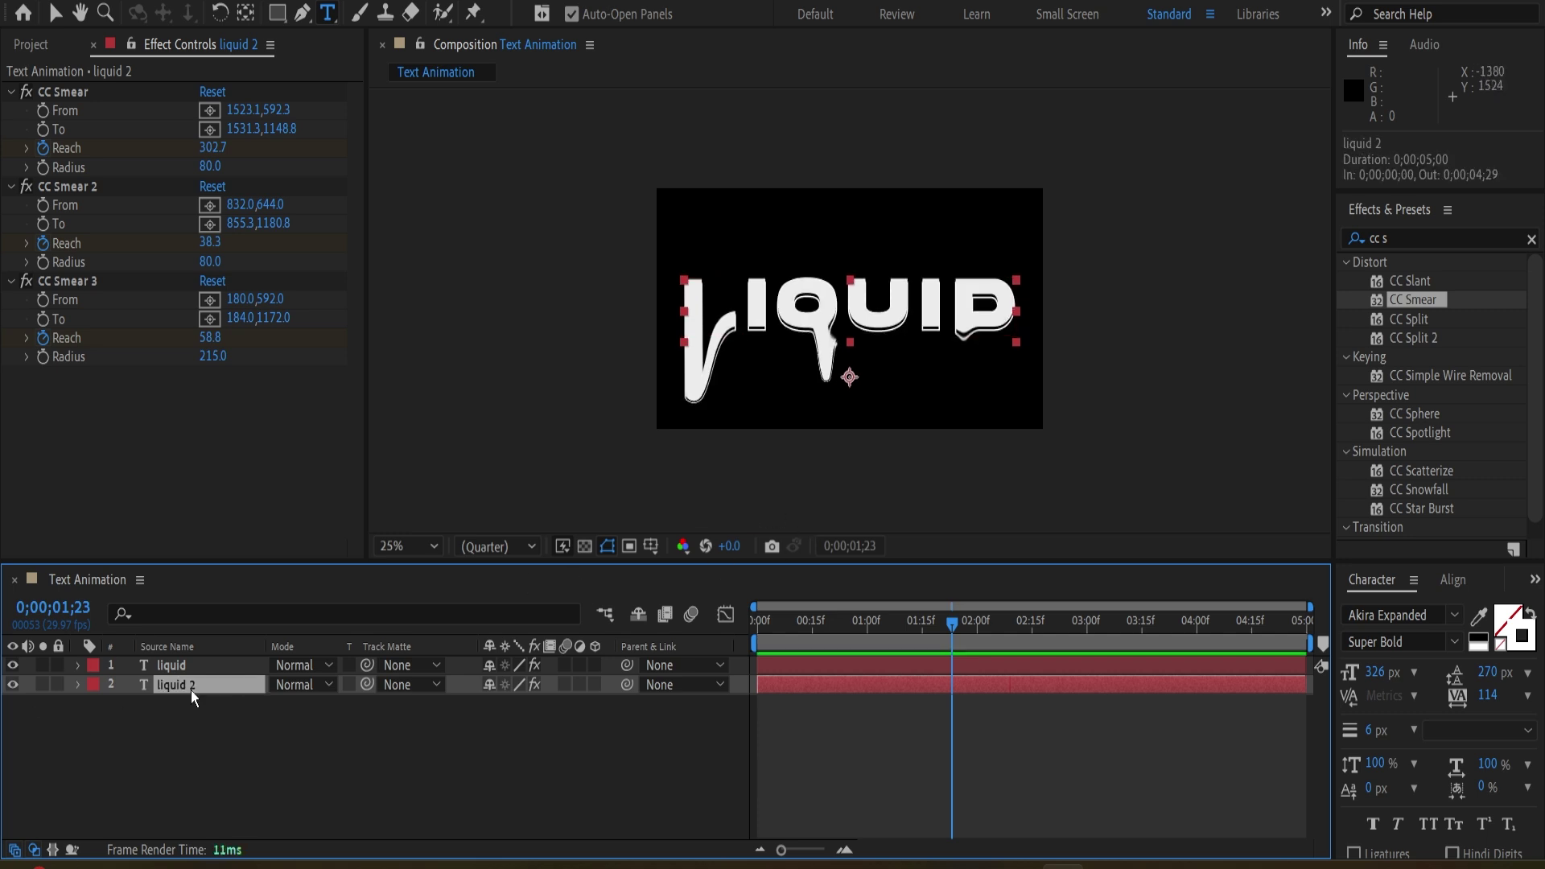
pyautogui.press('Down')
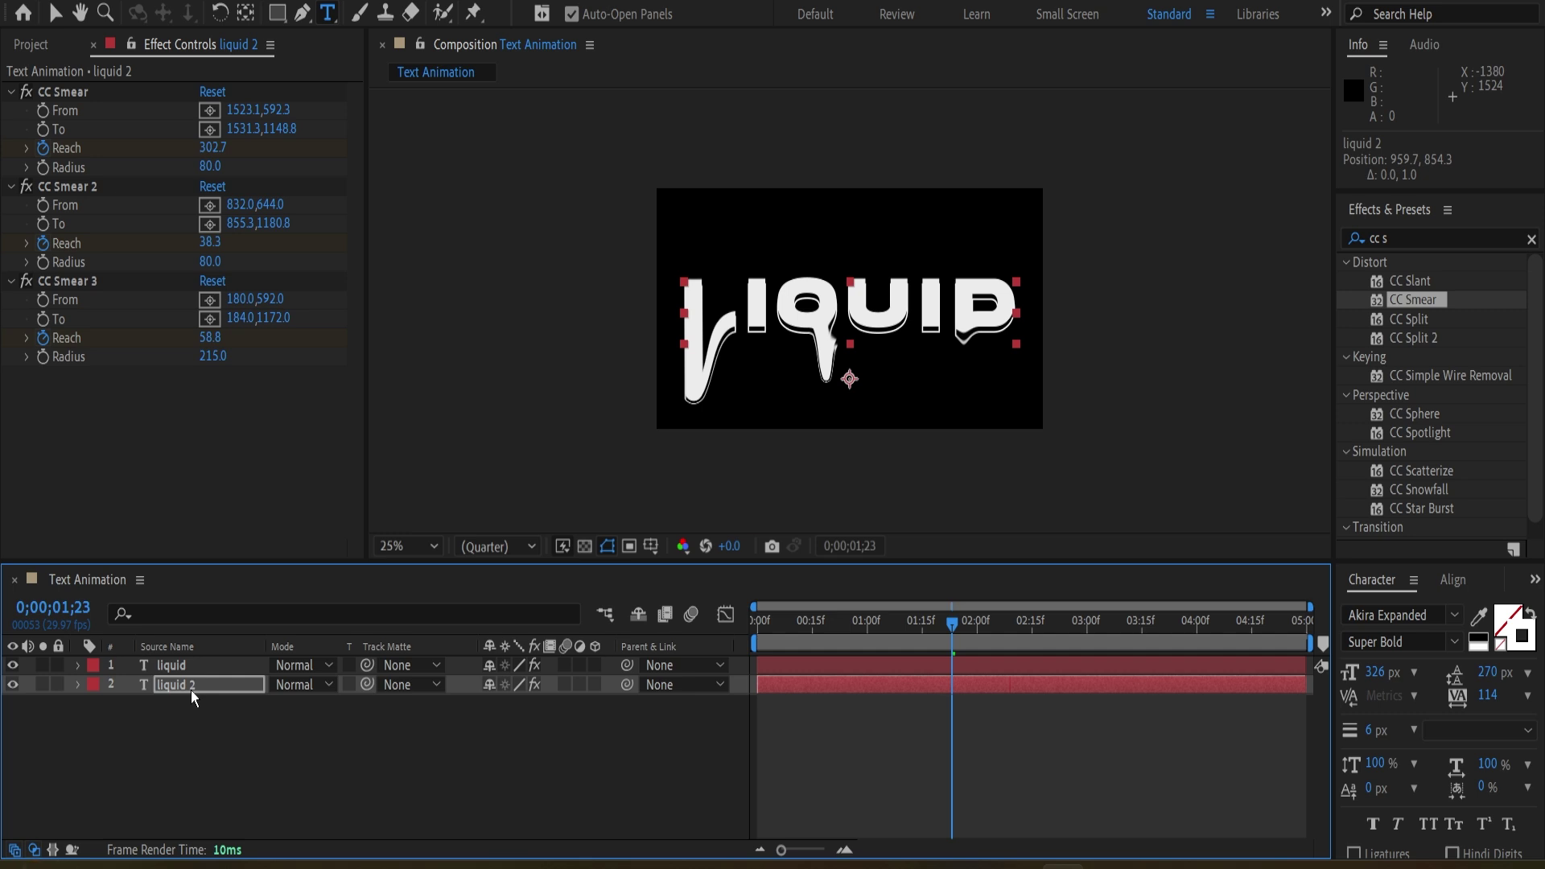
# Duplicate liquid 2 as liquid 3, place it underneath, and nudge it down to Y 886.3.
pyautogui.hotkey('ctrl', 'd')
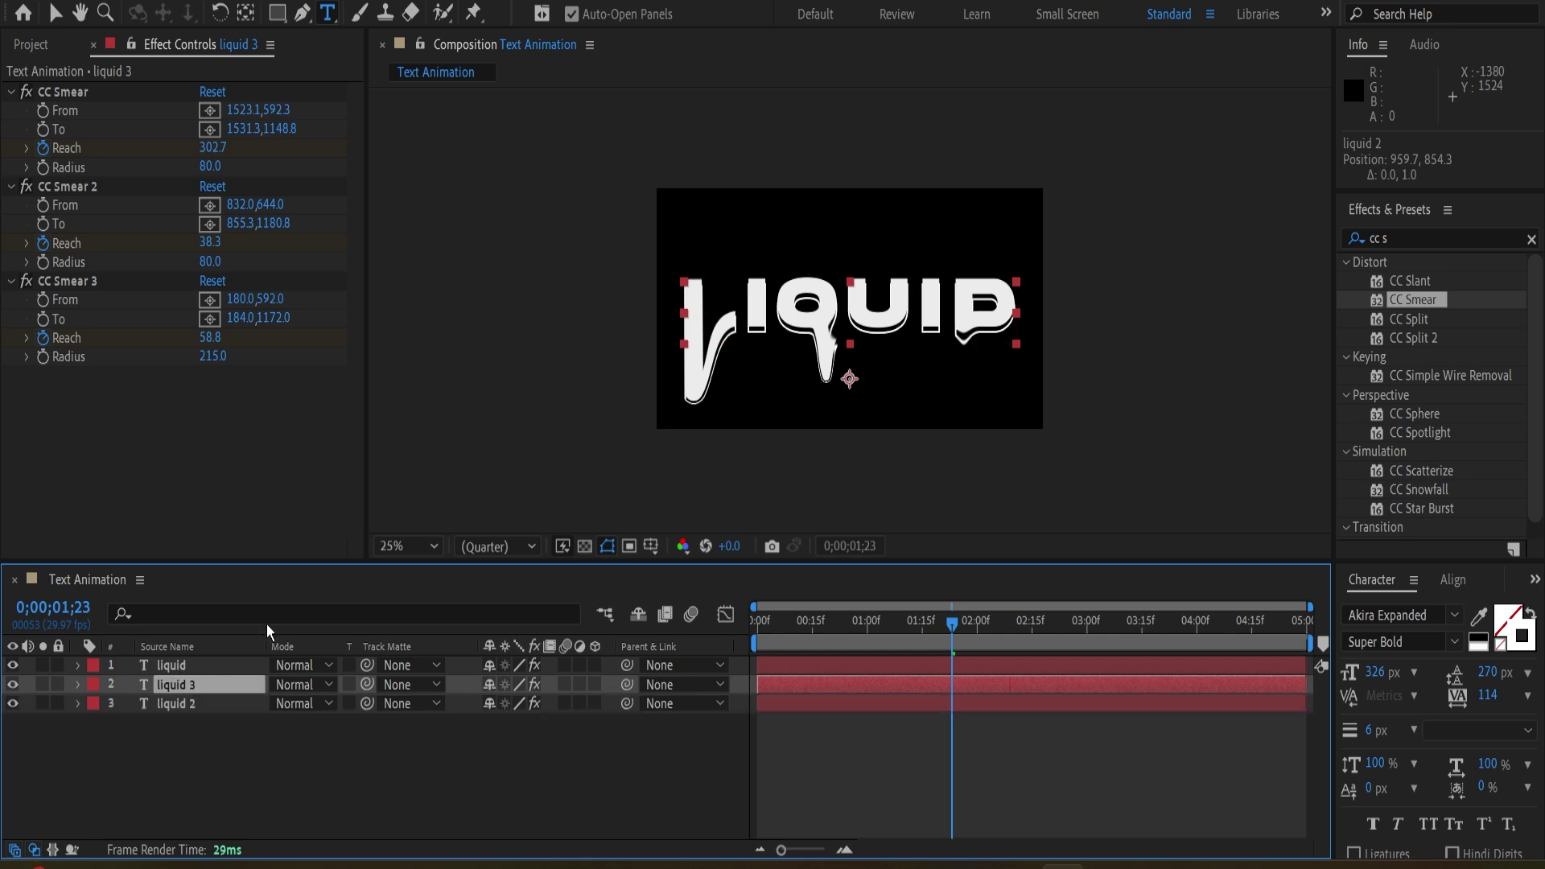
pyautogui.moveTo(196, 683); pyautogui.dragTo(196, 710)
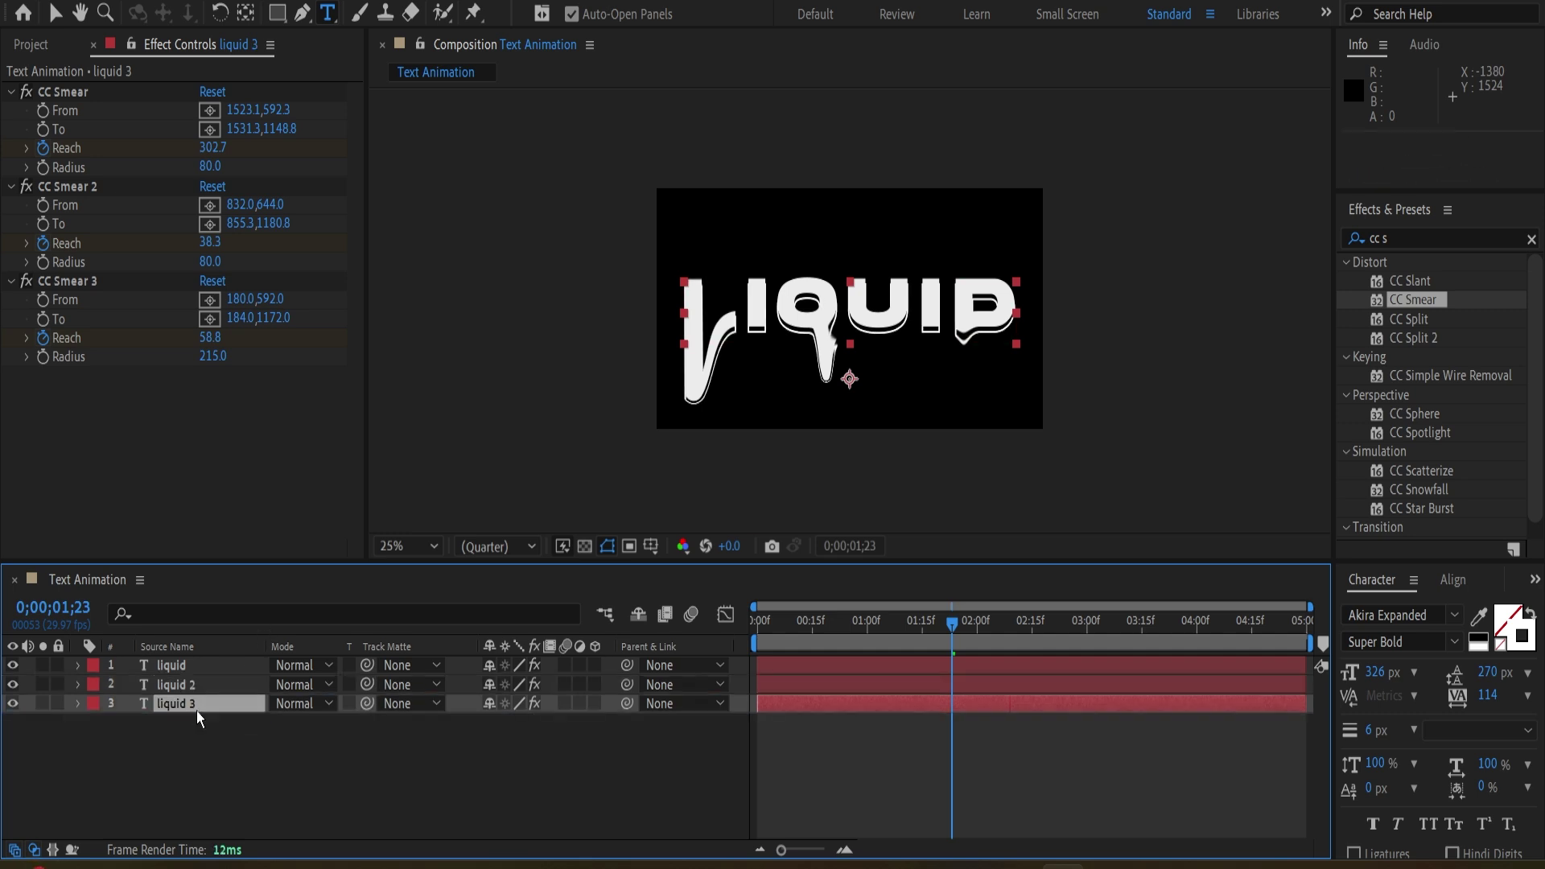
pyautogui.press('Down')
pyautogui.press('Down')
pyautogui.press('Down')
pyautogui.press('Down')
pyautogui.press('Down')
pyautogui.press('Down')
pyautogui.press('Down')
pyautogui.press('Down')
pyautogui.press('Down')
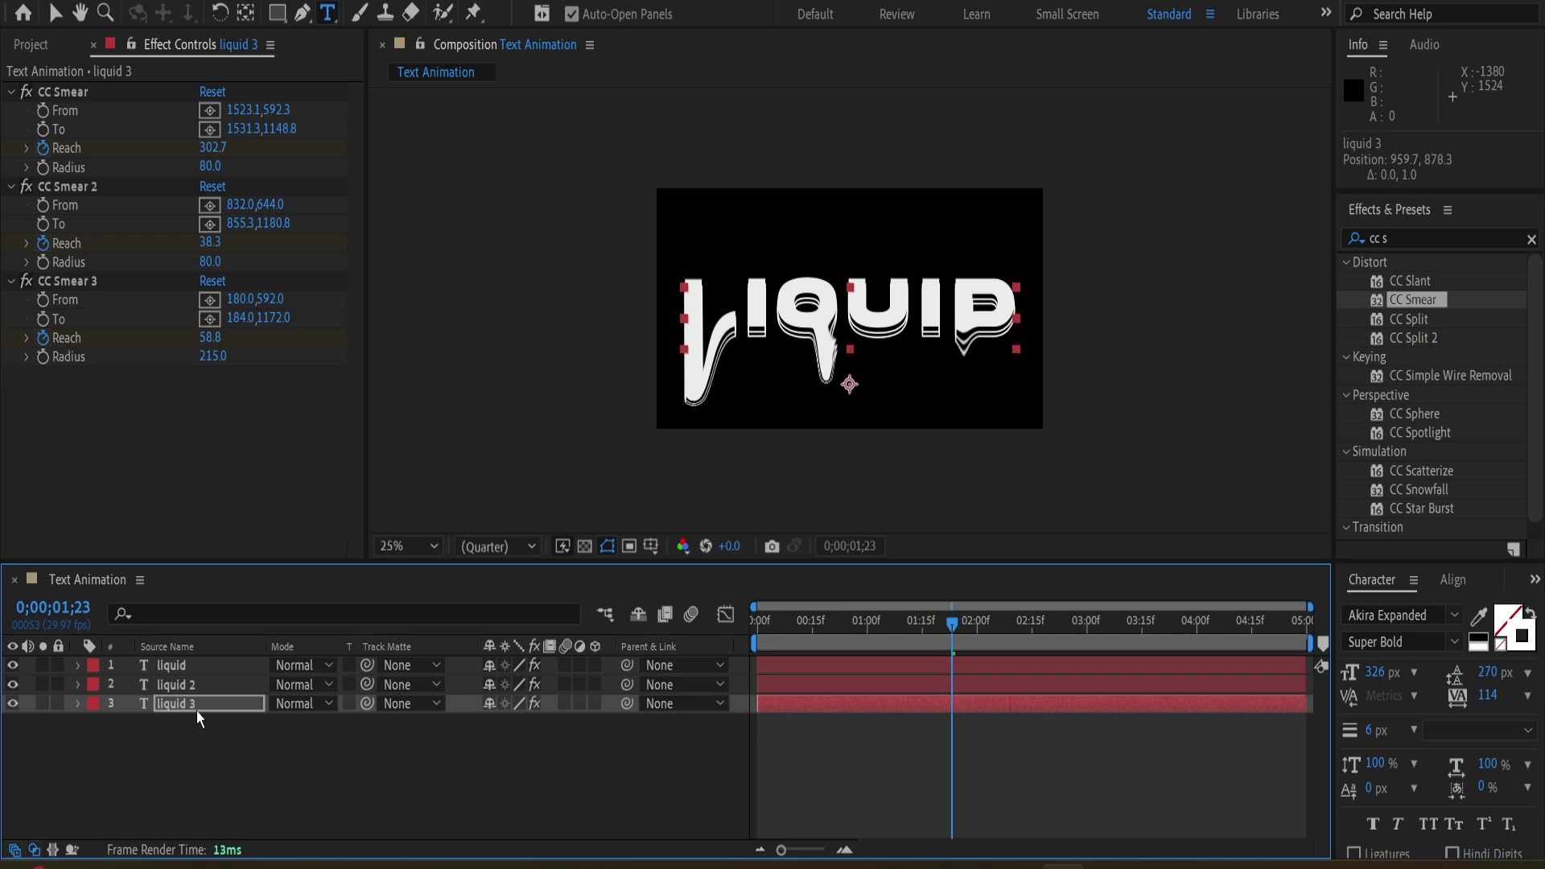
pyautogui.press('Down')
pyautogui.press('Down')
pyautogui.press('Down')
pyautogui.press('Down')
pyautogui.press('Down')
pyautogui.press('Down')
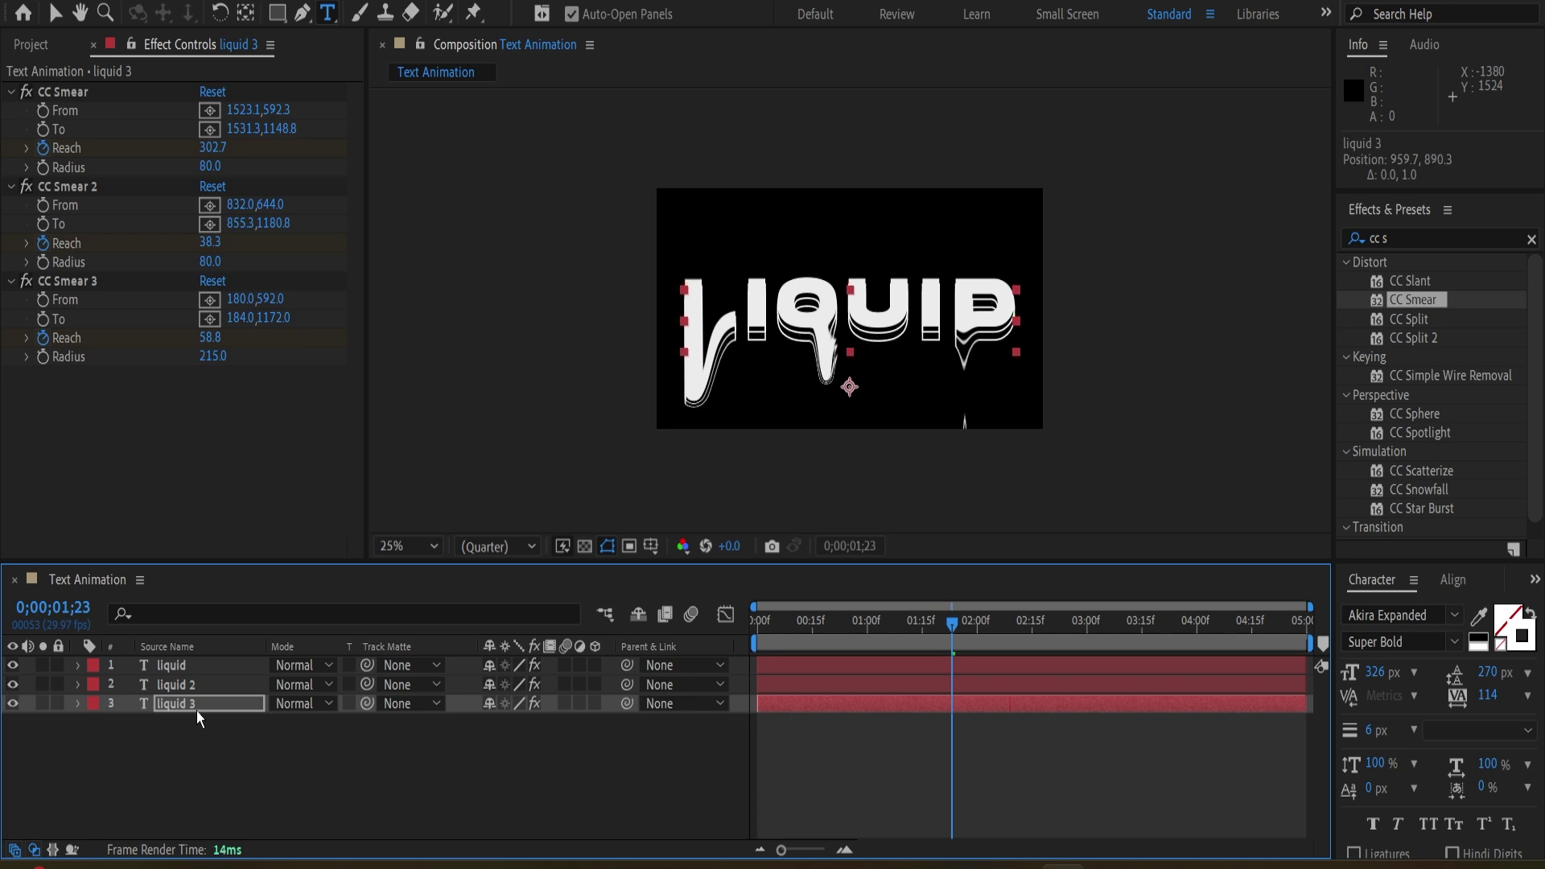
pyautogui.press('Down')
pyautogui.press('Down')
pyautogui.press('Down')
pyautogui.press('Up')
pyautogui.press('Up')
pyautogui.press('Up')
pyautogui.press('Up')
pyautogui.press('Up')
pyautogui.press('Up')
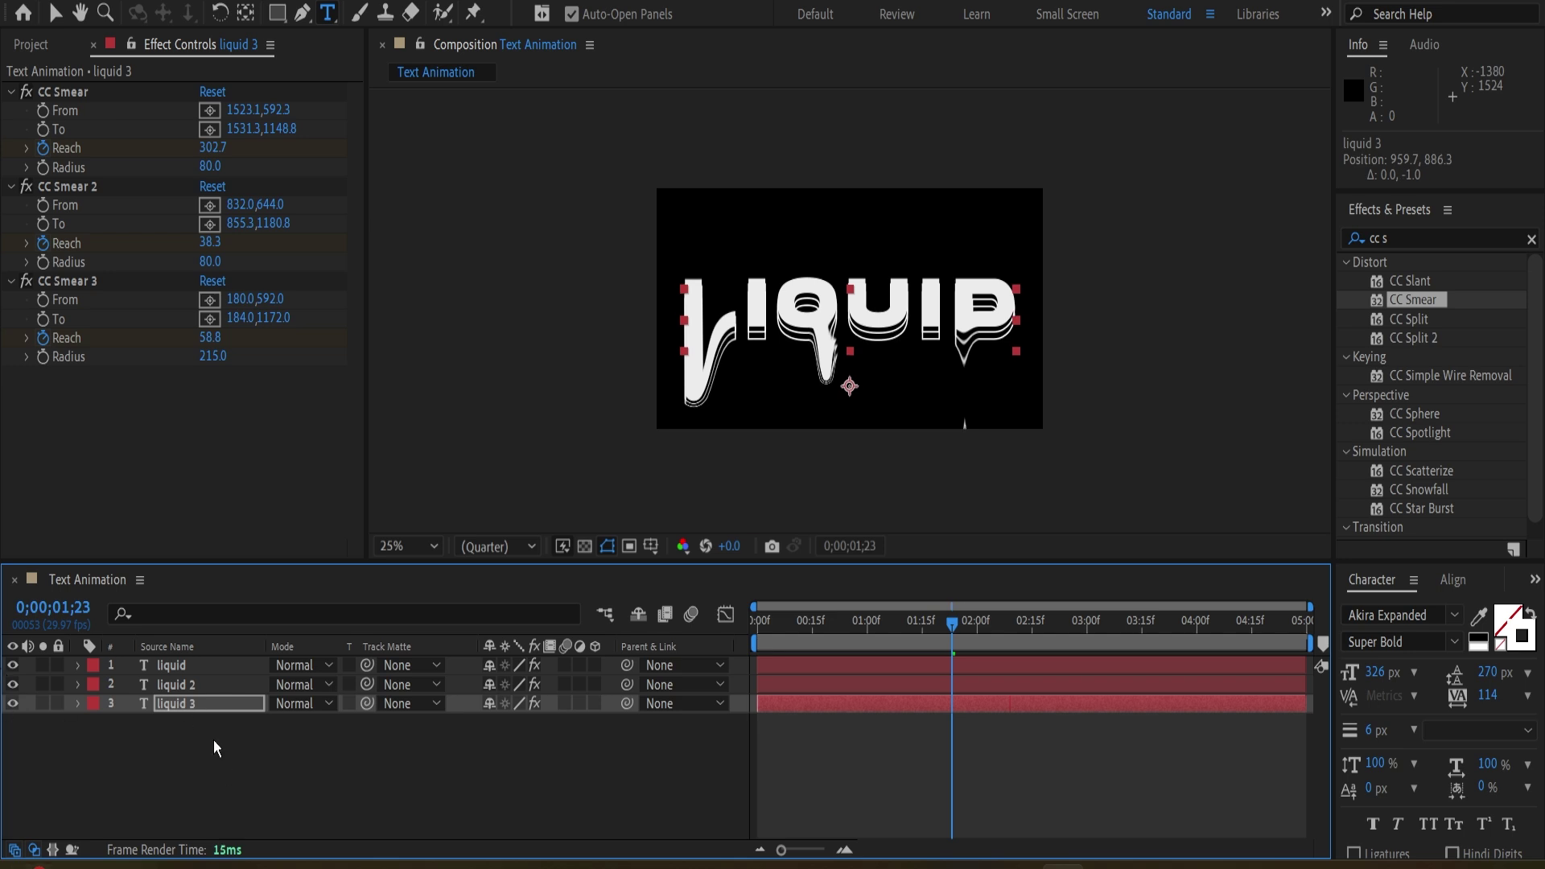
pyautogui.keyDown('shift'); pyautogui.click(219, 668); pyautogui.keyUp('shift')
pyautogui.press('u')
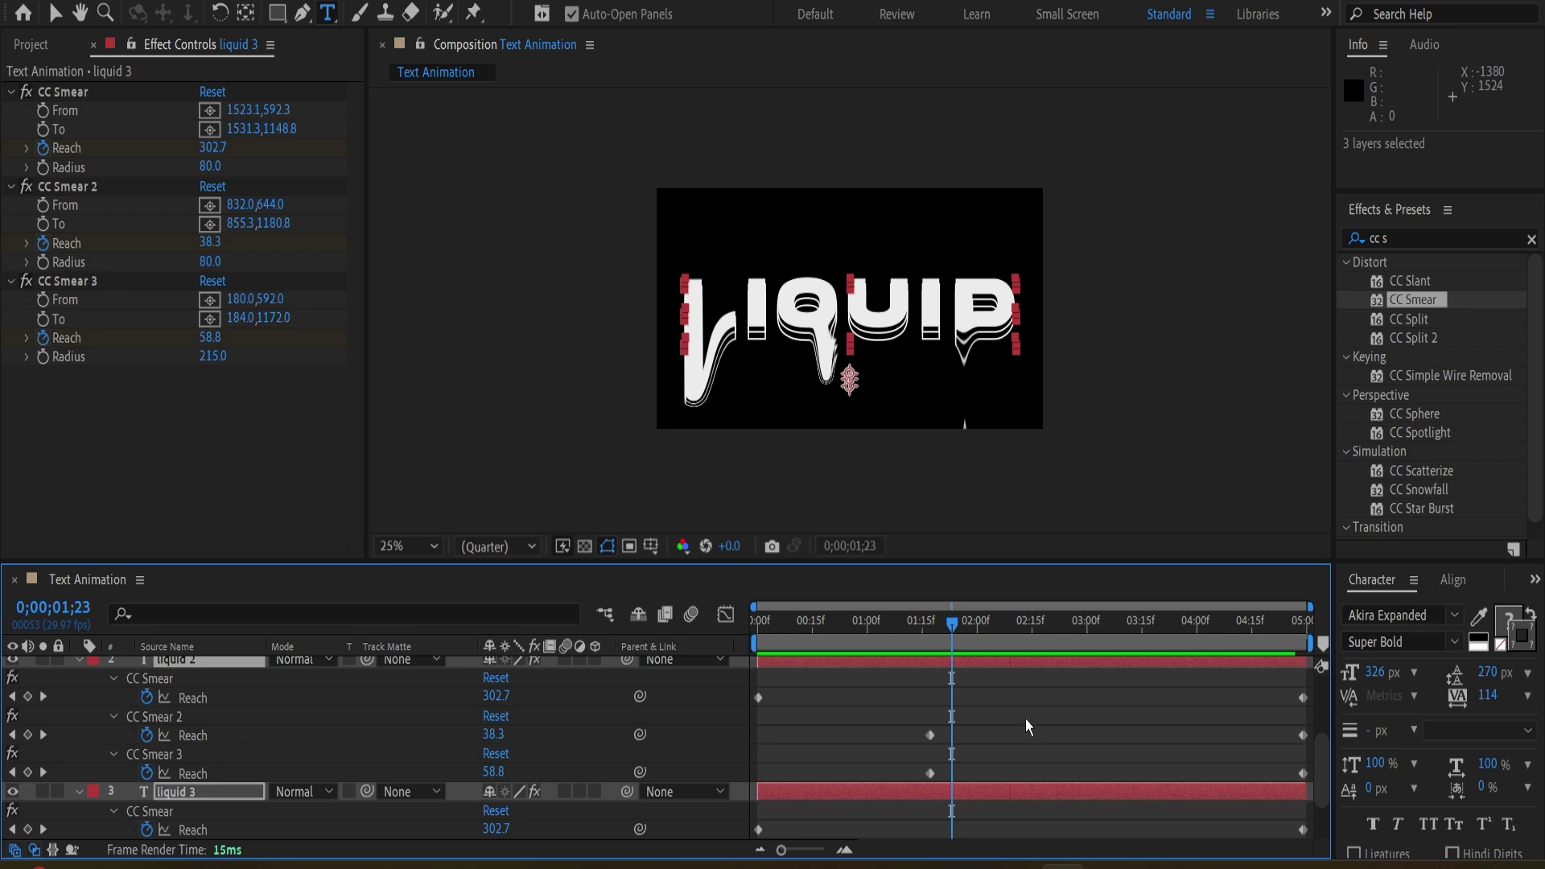
pyautogui.scroll(-3, 1022, 757)
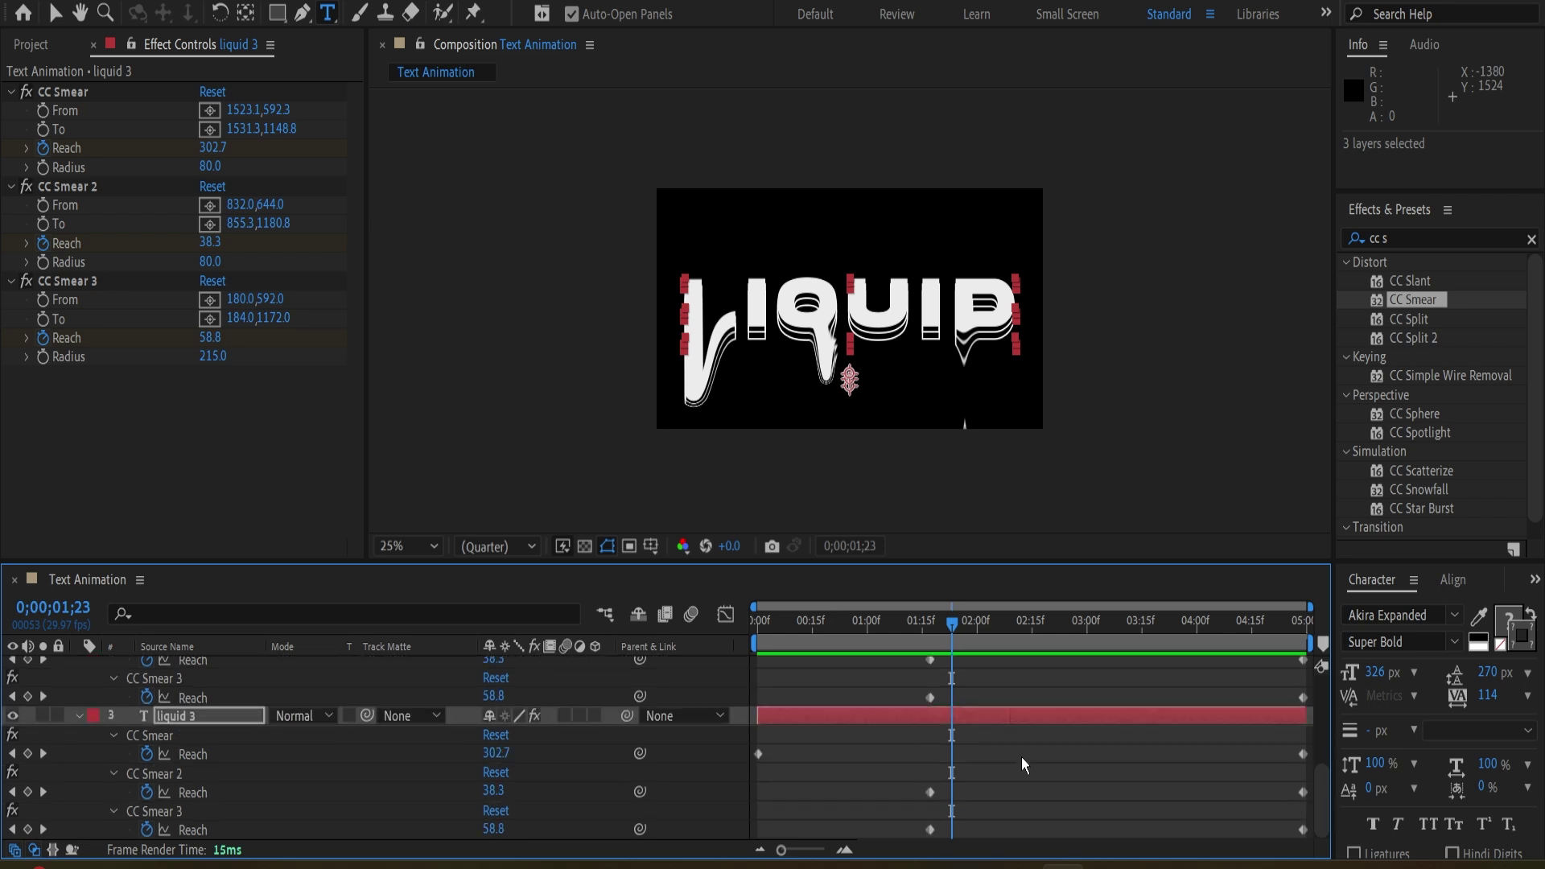
pyautogui.scroll(2, 1021, 756)
pyautogui.scroll(-2, 933, 725)
pyautogui.moveTo(909, 661); pyautogui.dragTo(972, 775)
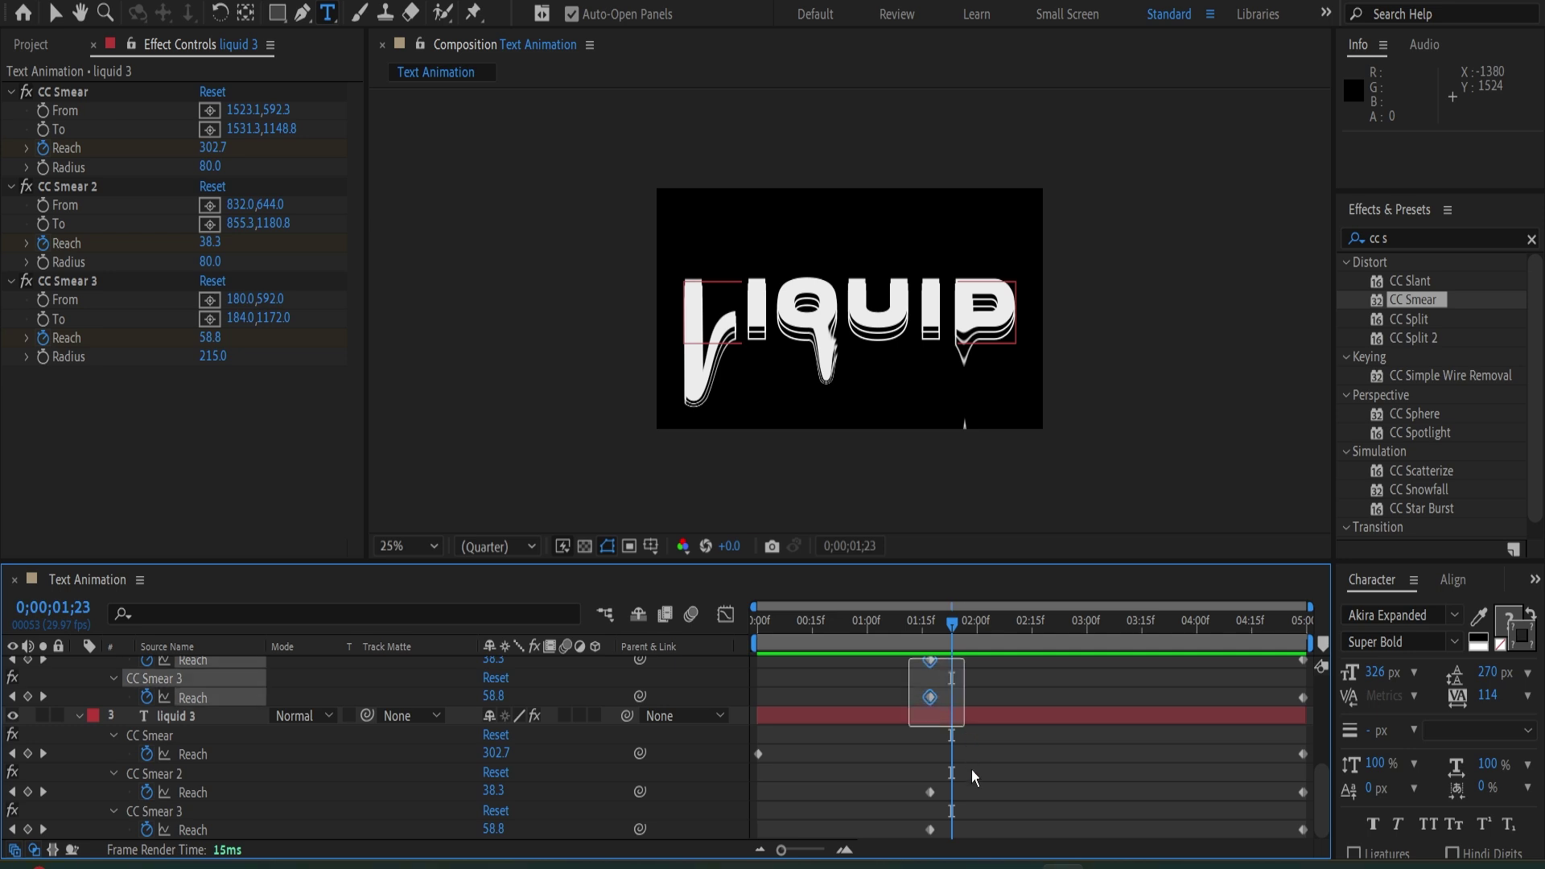
pyautogui.moveTo(974, 843); pyautogui.dragTo(974, 847)
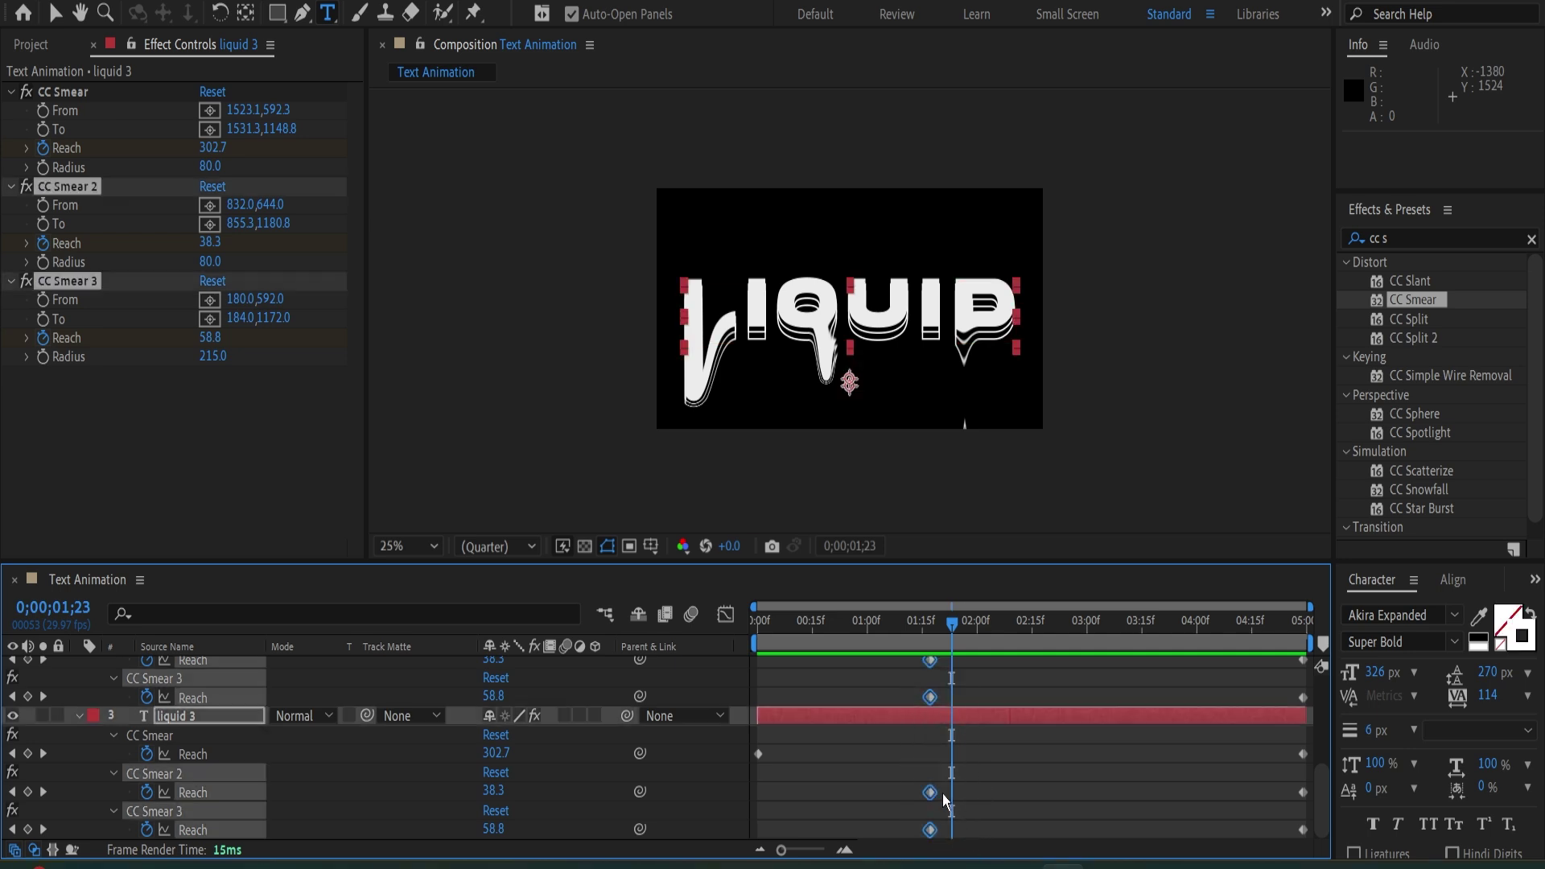
pyautogui.moveTo(931, 793); pyautogui.dragTo(953, 798)
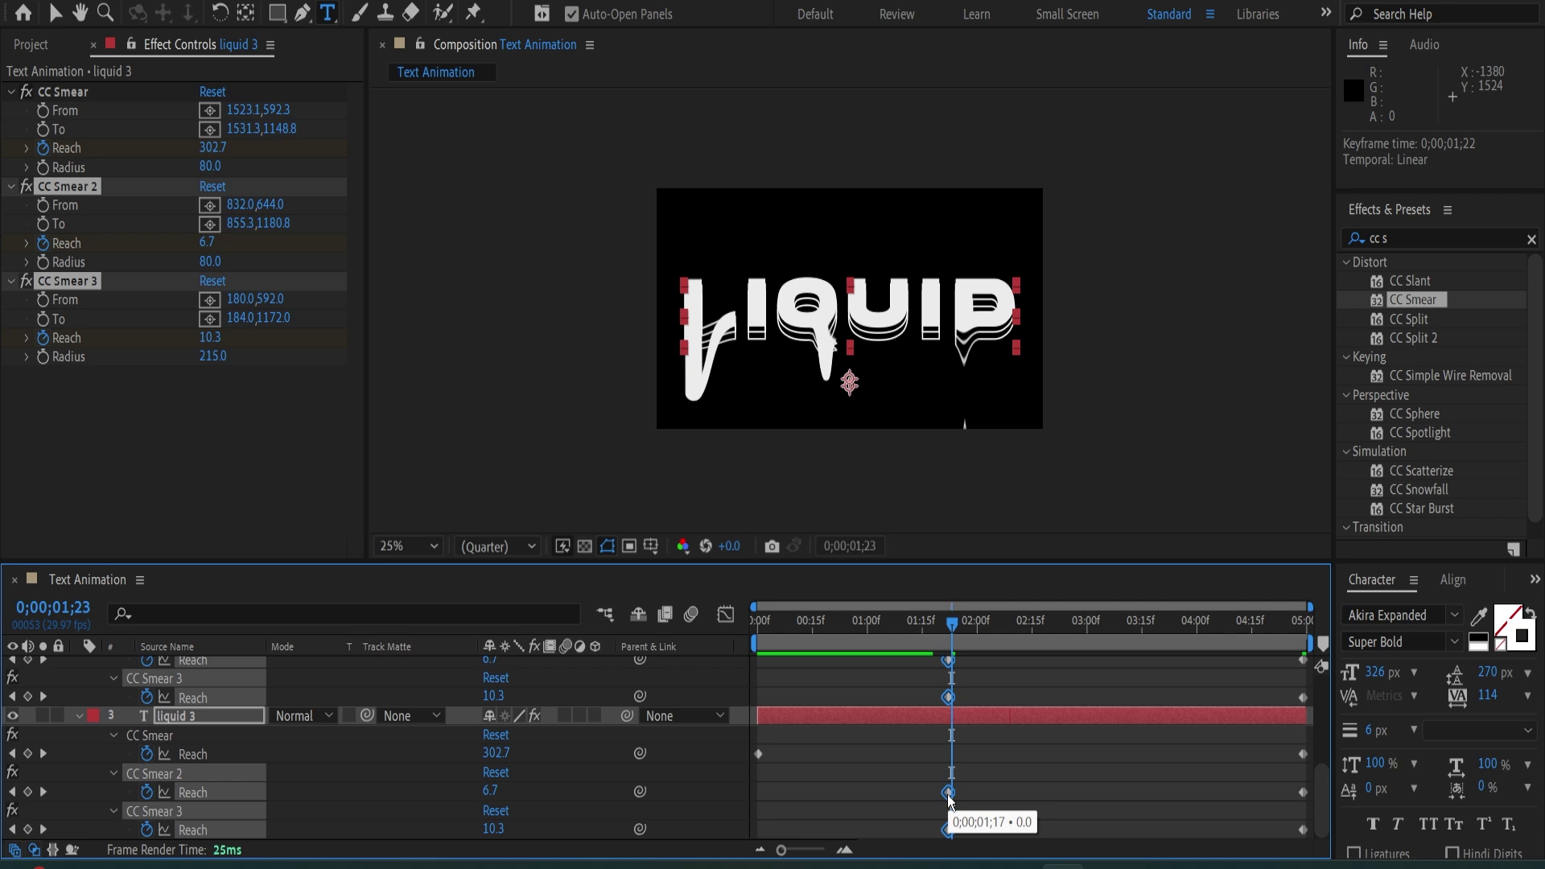
pyautogui.moveTo(949, 797); pyautogui.dragTo(929, 797)
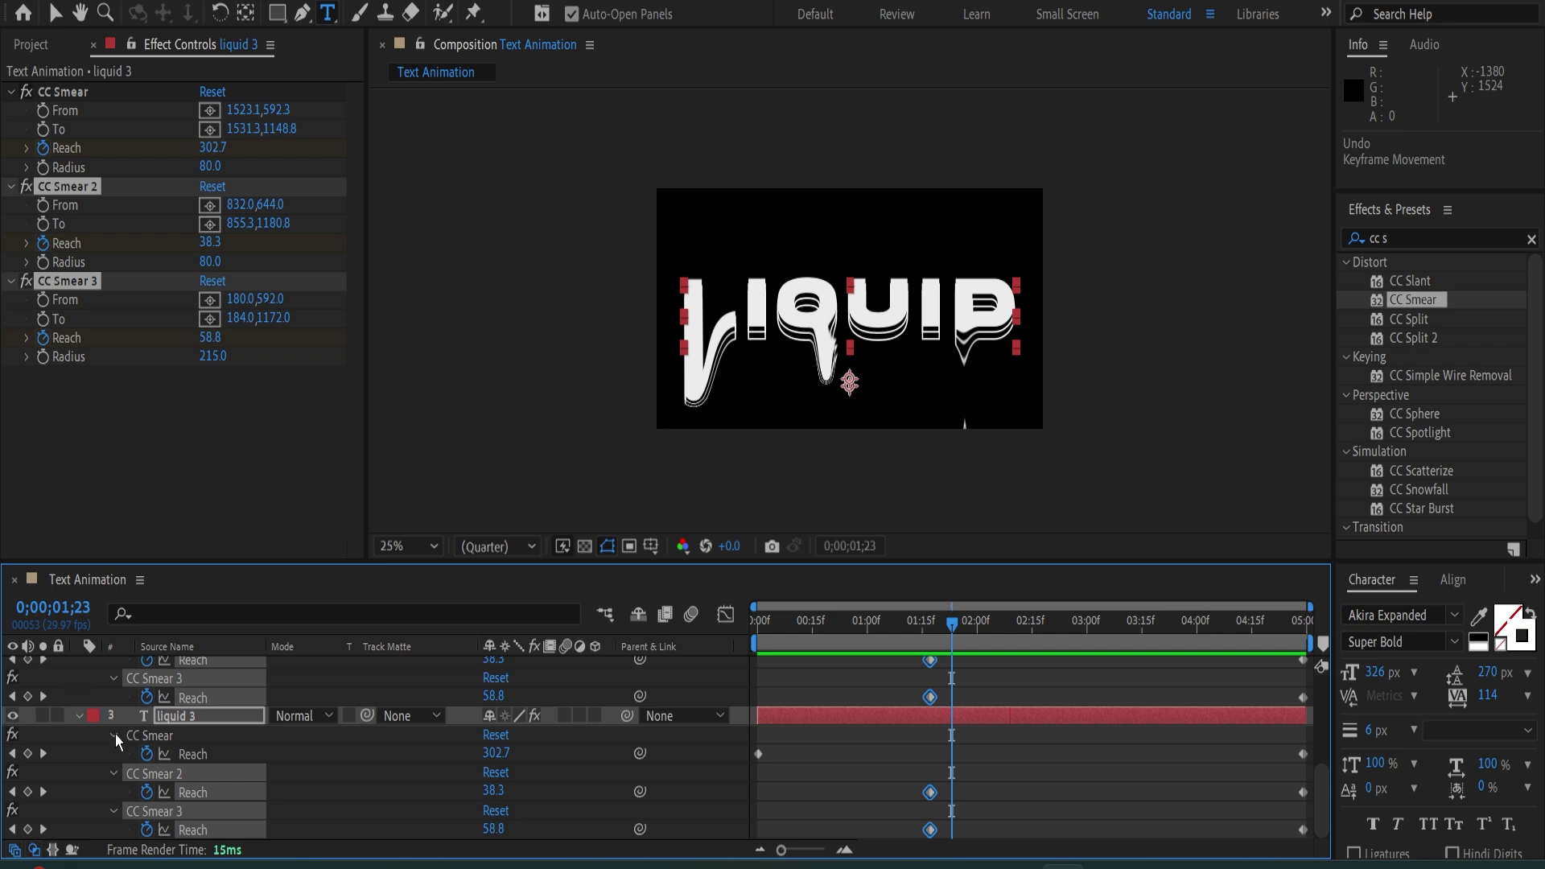
pyautogui.scroll(5, 114, 733)
pyautogui.click(78, 666)
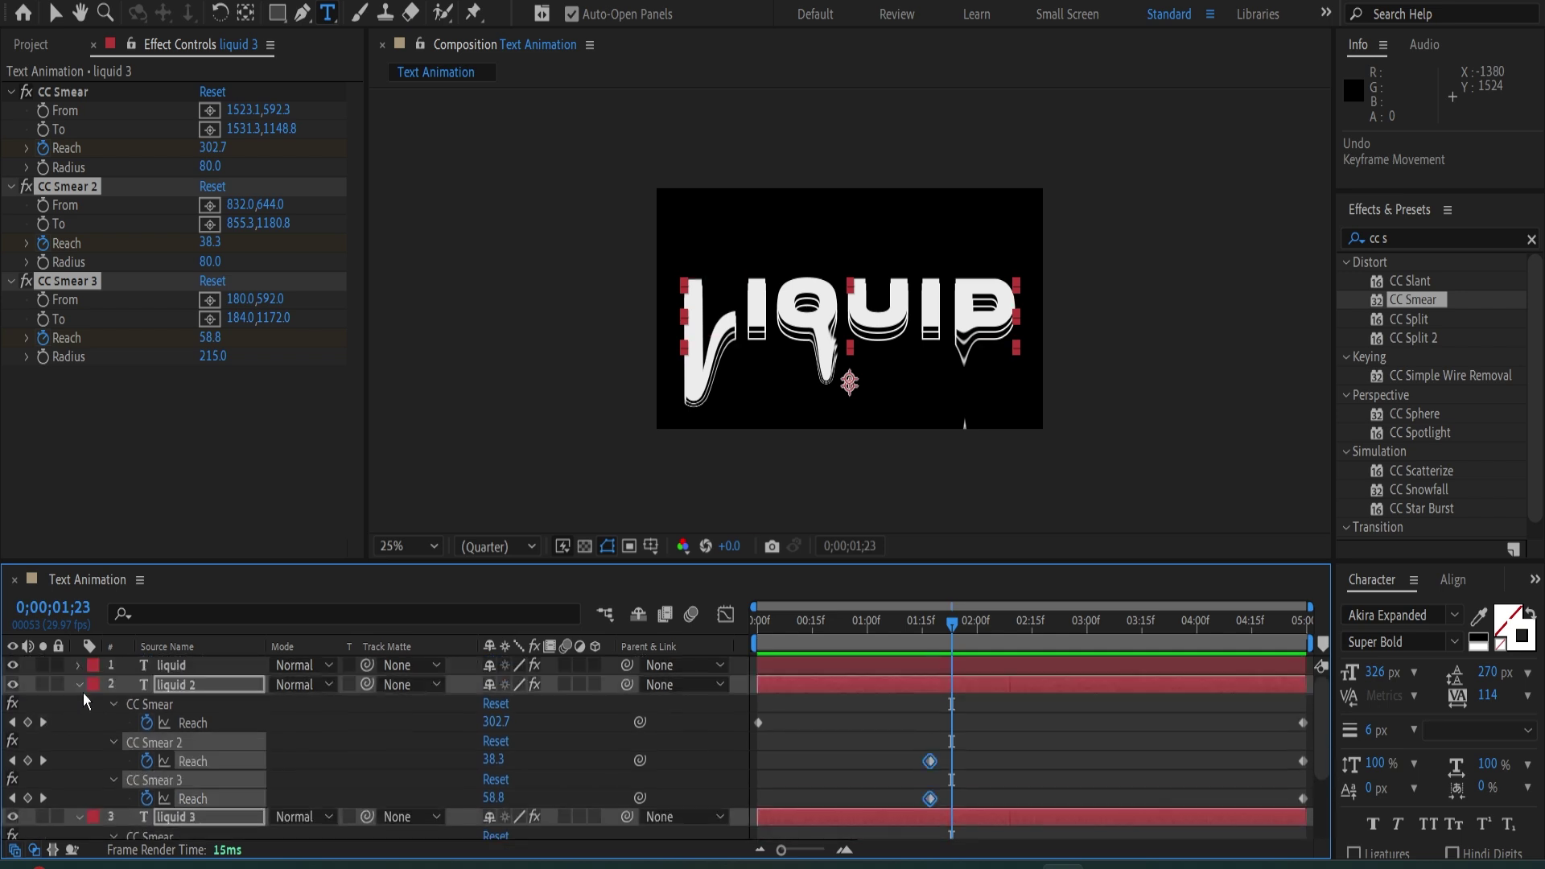
pyautogui.click(84, 689)
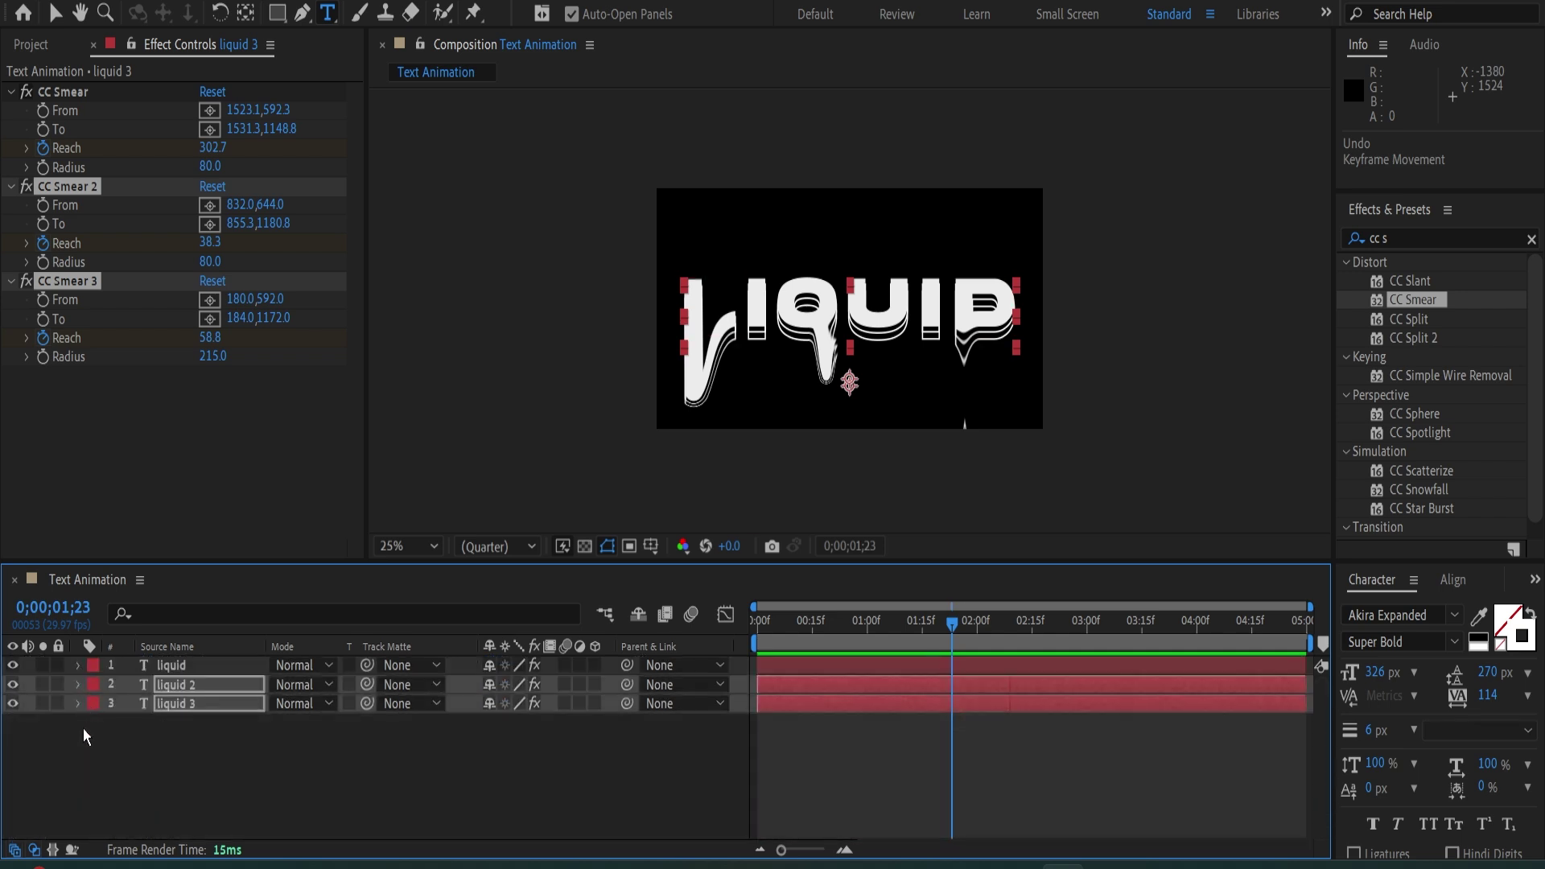
pyautogui.click(260, 776)
pyautogui.click(195, 703)
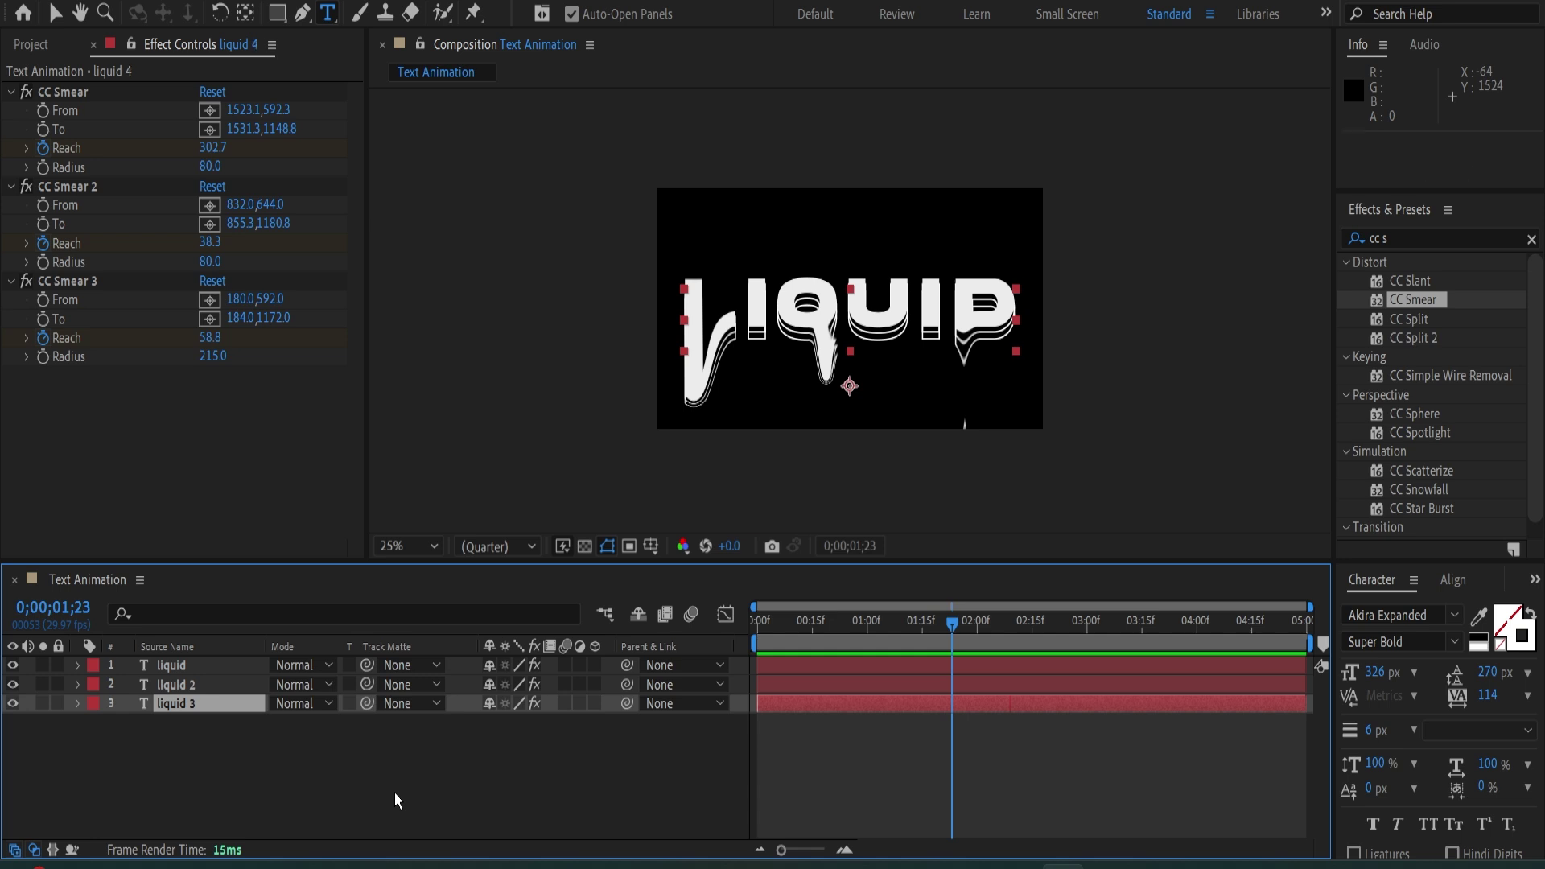
# Duplicate liquid 3 as liquid 4, move it beneath, and nudge it slightly lower.
pyautogui.hotkey('ctrl', 'd')
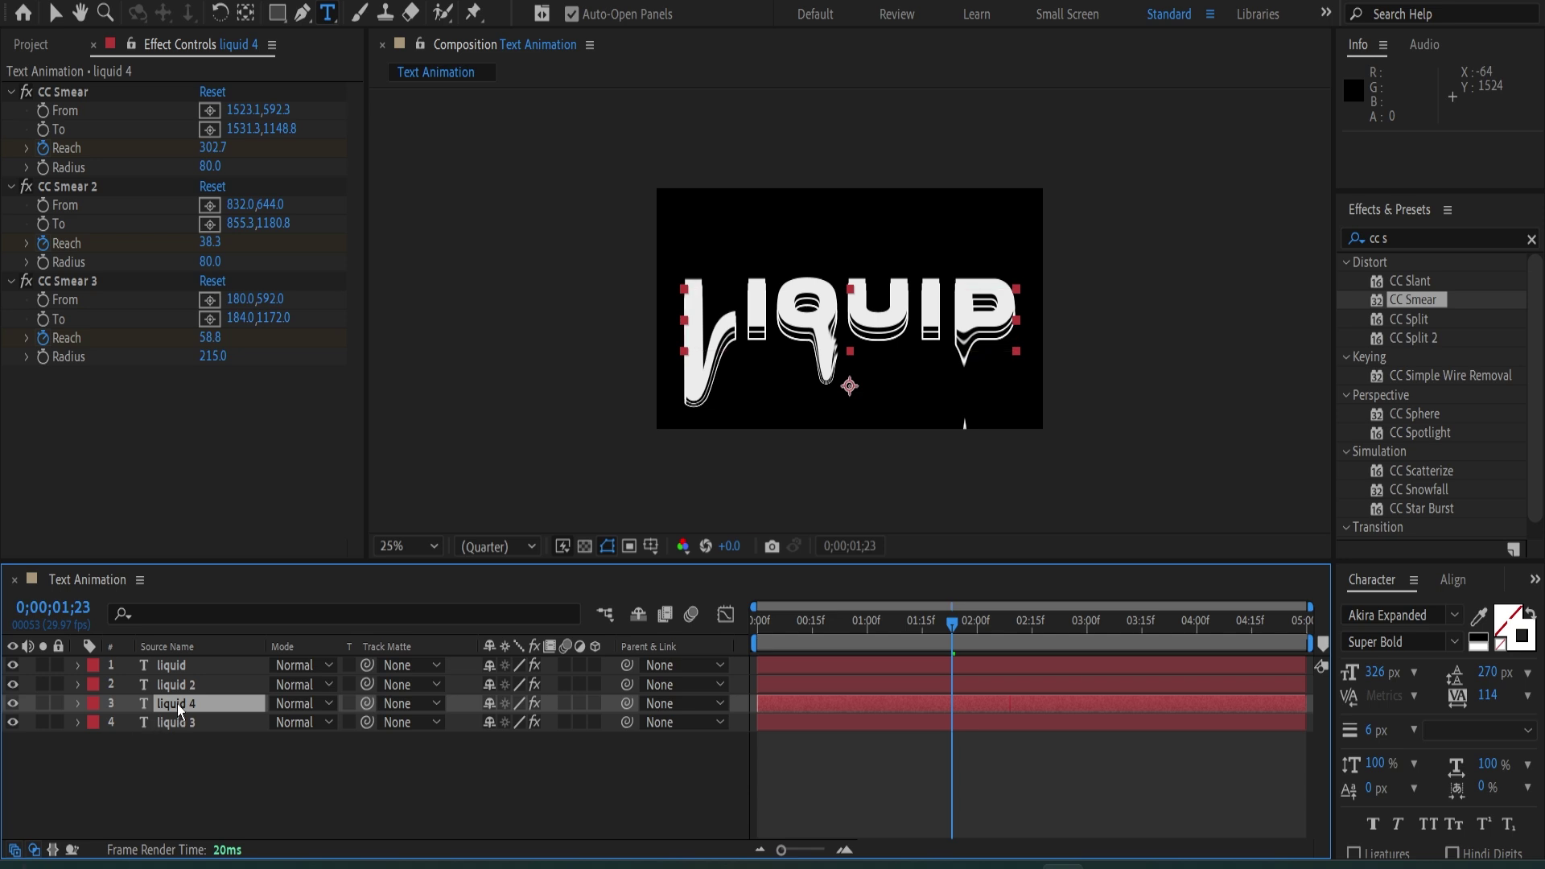
pyautogui.moveTo(178, 703); pyautogui.dragTo(182, 735)
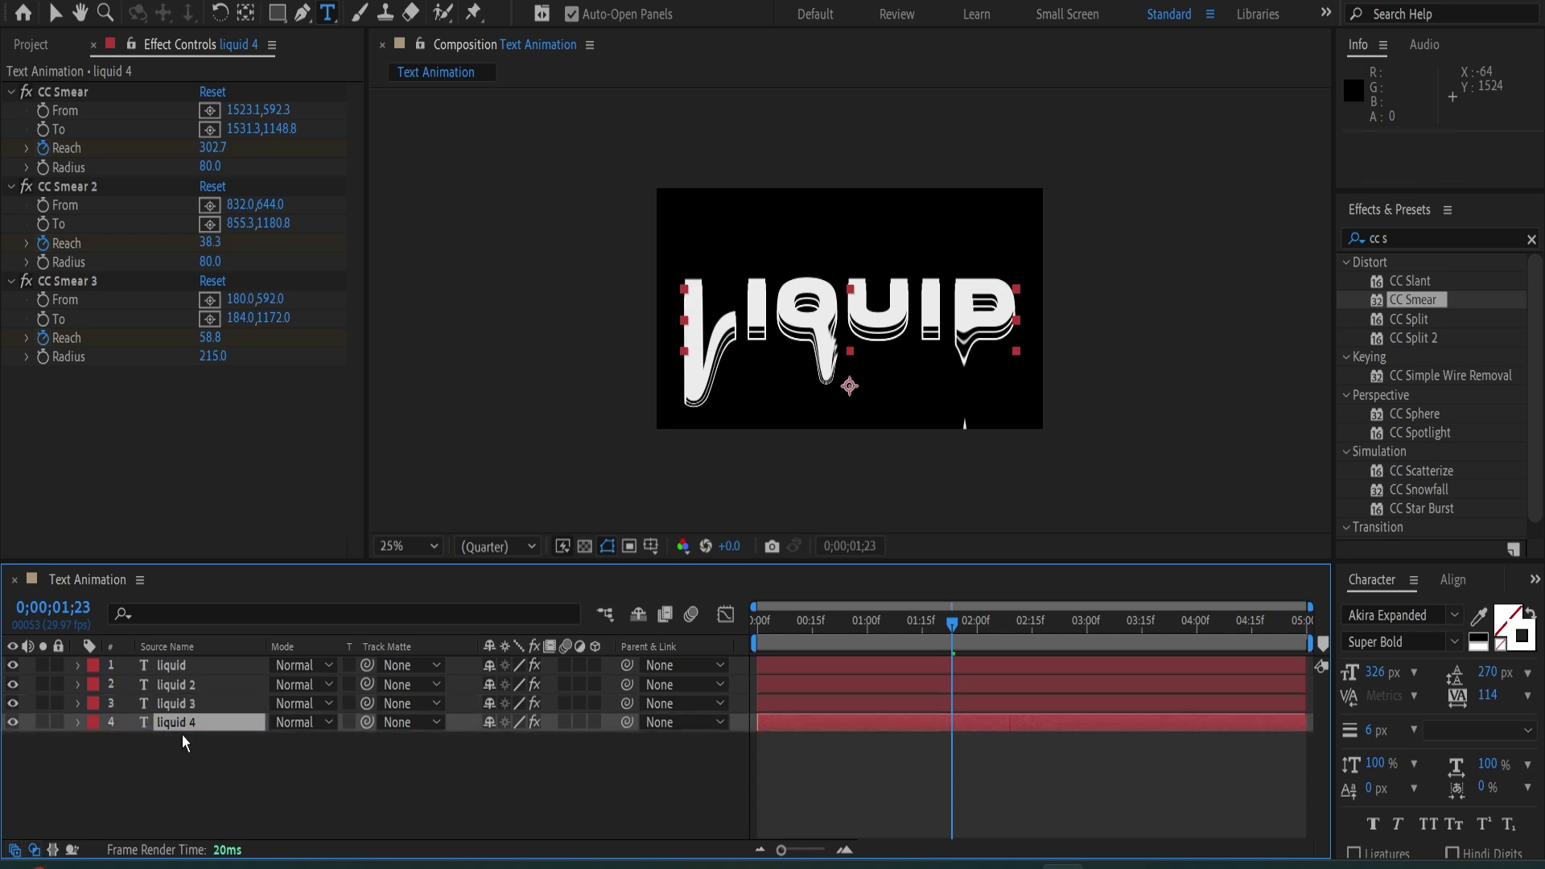
pyautogui.press('Down')
pyautogui.press('Down')
pyautogui.press('Down')
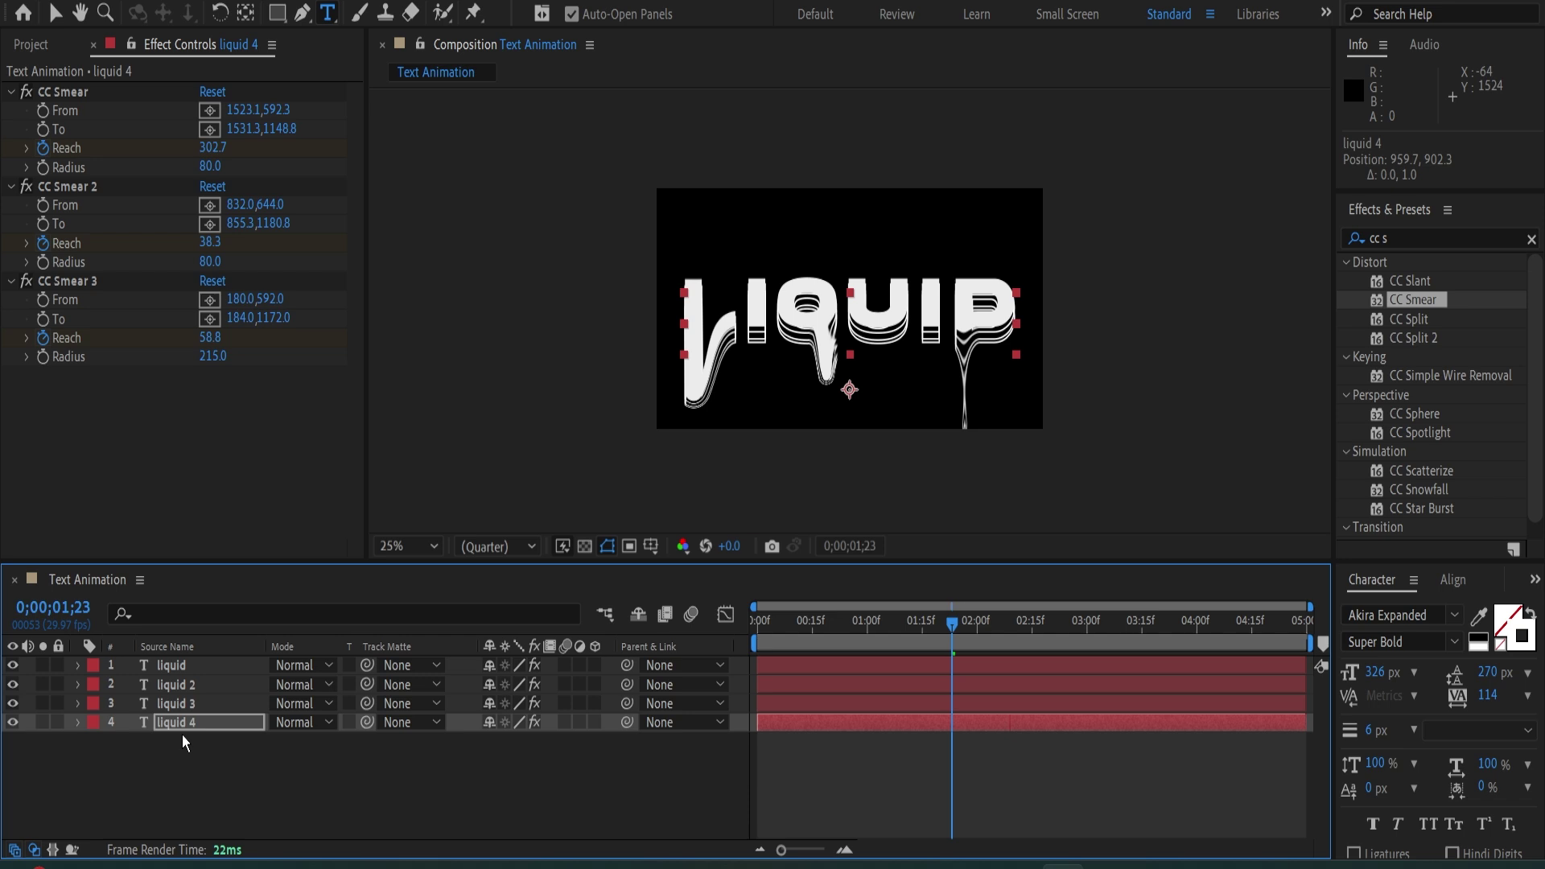
pyautogui.press('Down')
pyautogui.press('Down')
pyautogui.press('Down')
pyautogui.press('Down')
pyautogui.press('Down')
pyautogui.press('Down')
pyautogui.press('Down')
pyautogui.press('Down')
pyautogui.press('Down')
pyautogui.press('Down')
pyautogui.press('Down')
pyautogui.press('Down')
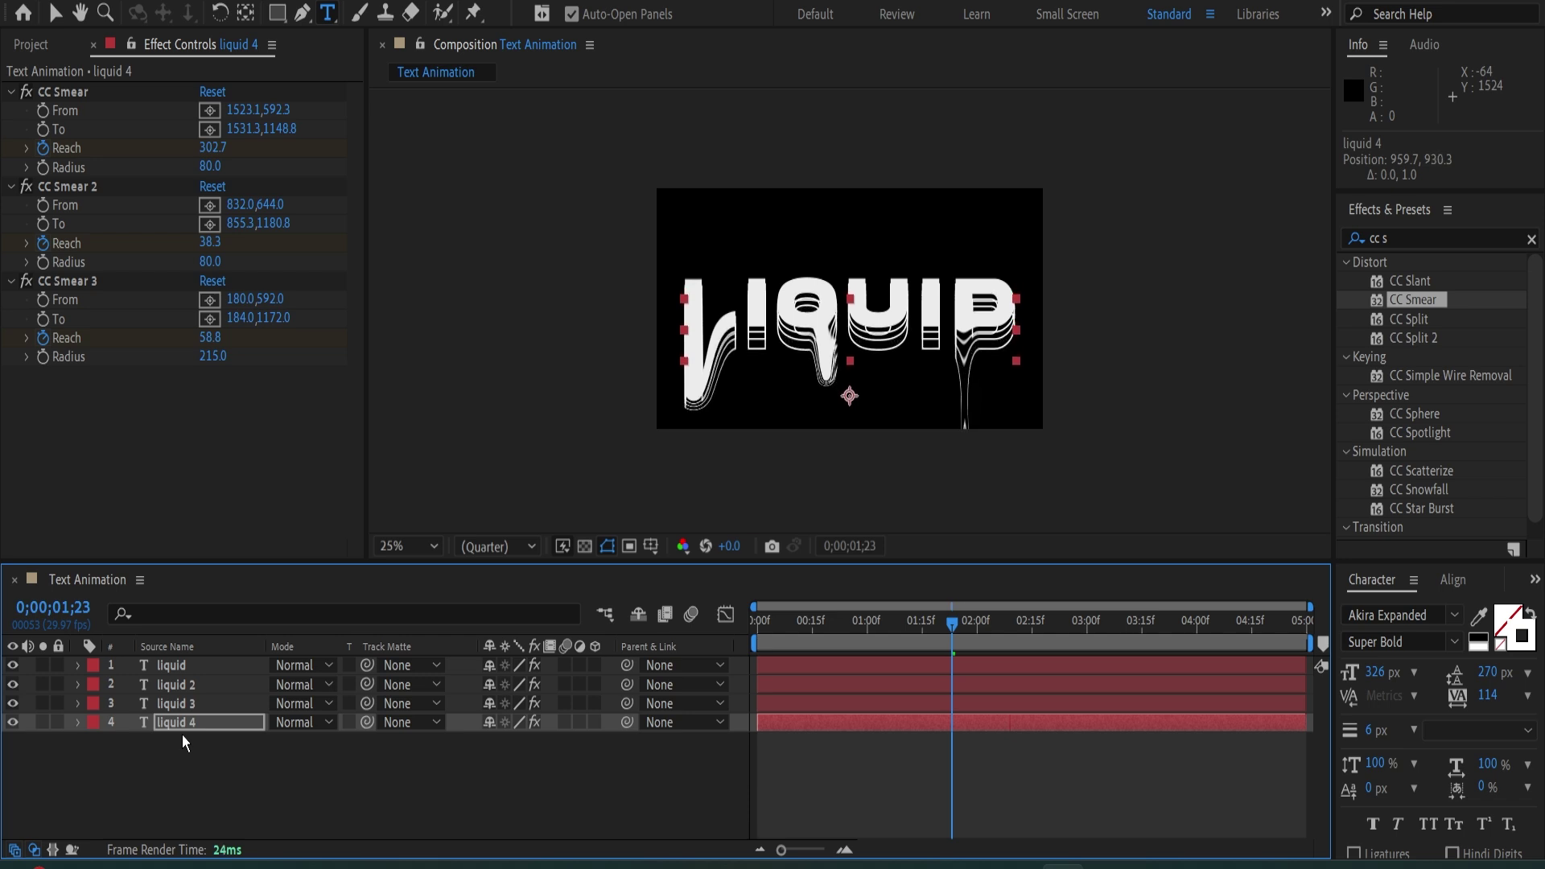
pyautogui.press('Up')
pyautogui.press('Up')
pyautogui.press('Up')
pyautogui.press('Up')
pyautogui.press('Up')
pyautogui.press('Up')
pyautogui.press('Up')
pyautogui.press('Up')
pyautogui.press('Up')
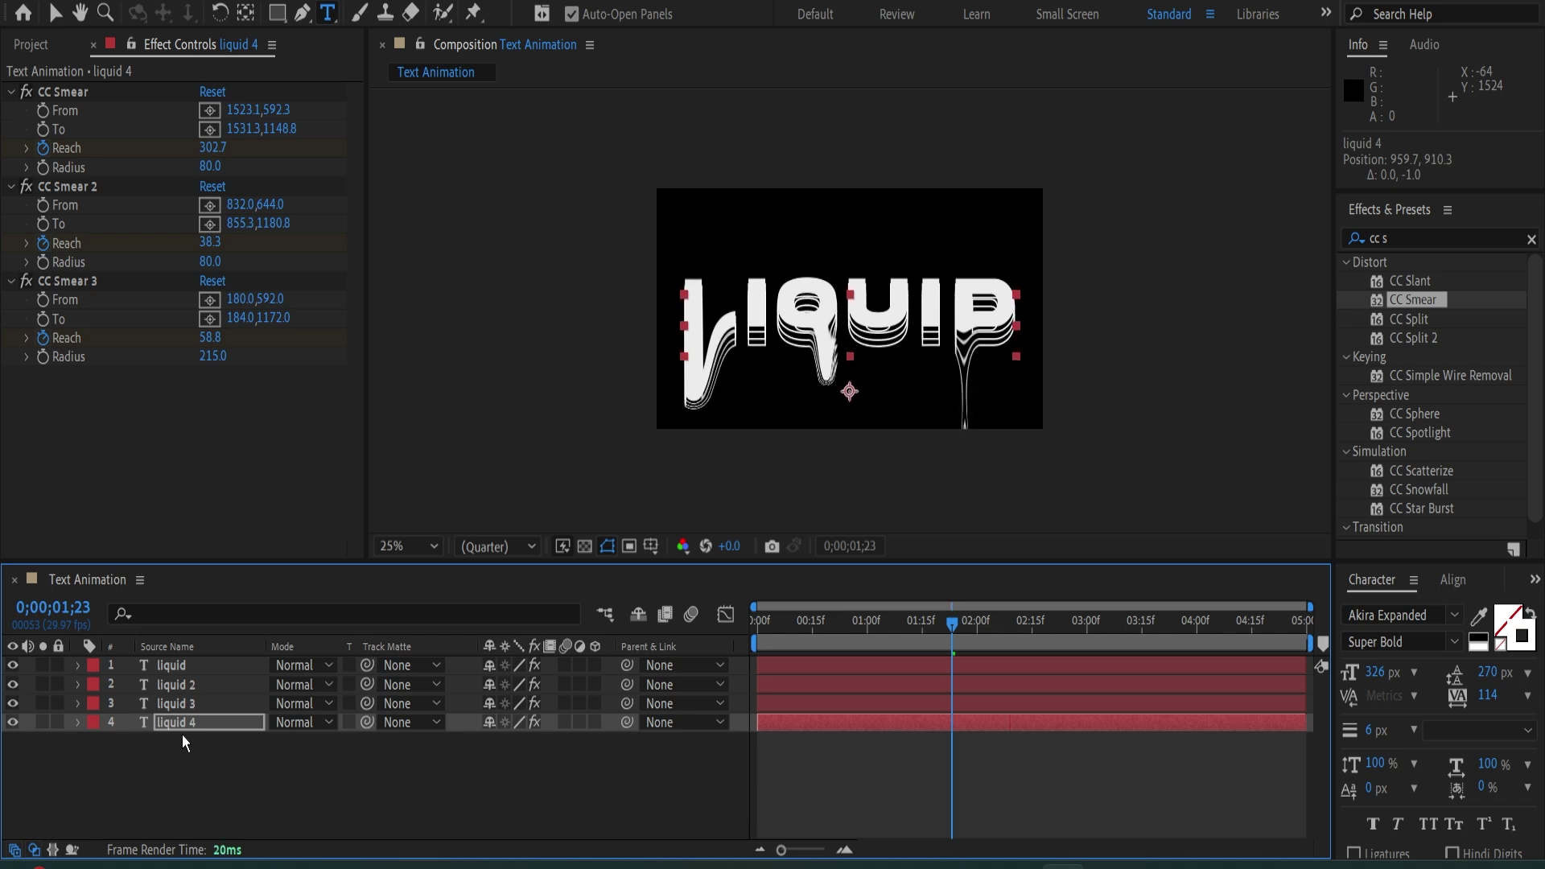
pyautogui.press('Up')
pyautogui.press('Up')
pyautogui.press('Up')
pyautogui.press('Down')
pyautogui.press('Down')
pyautogui.press('Down')
pyautogui.press('Down')
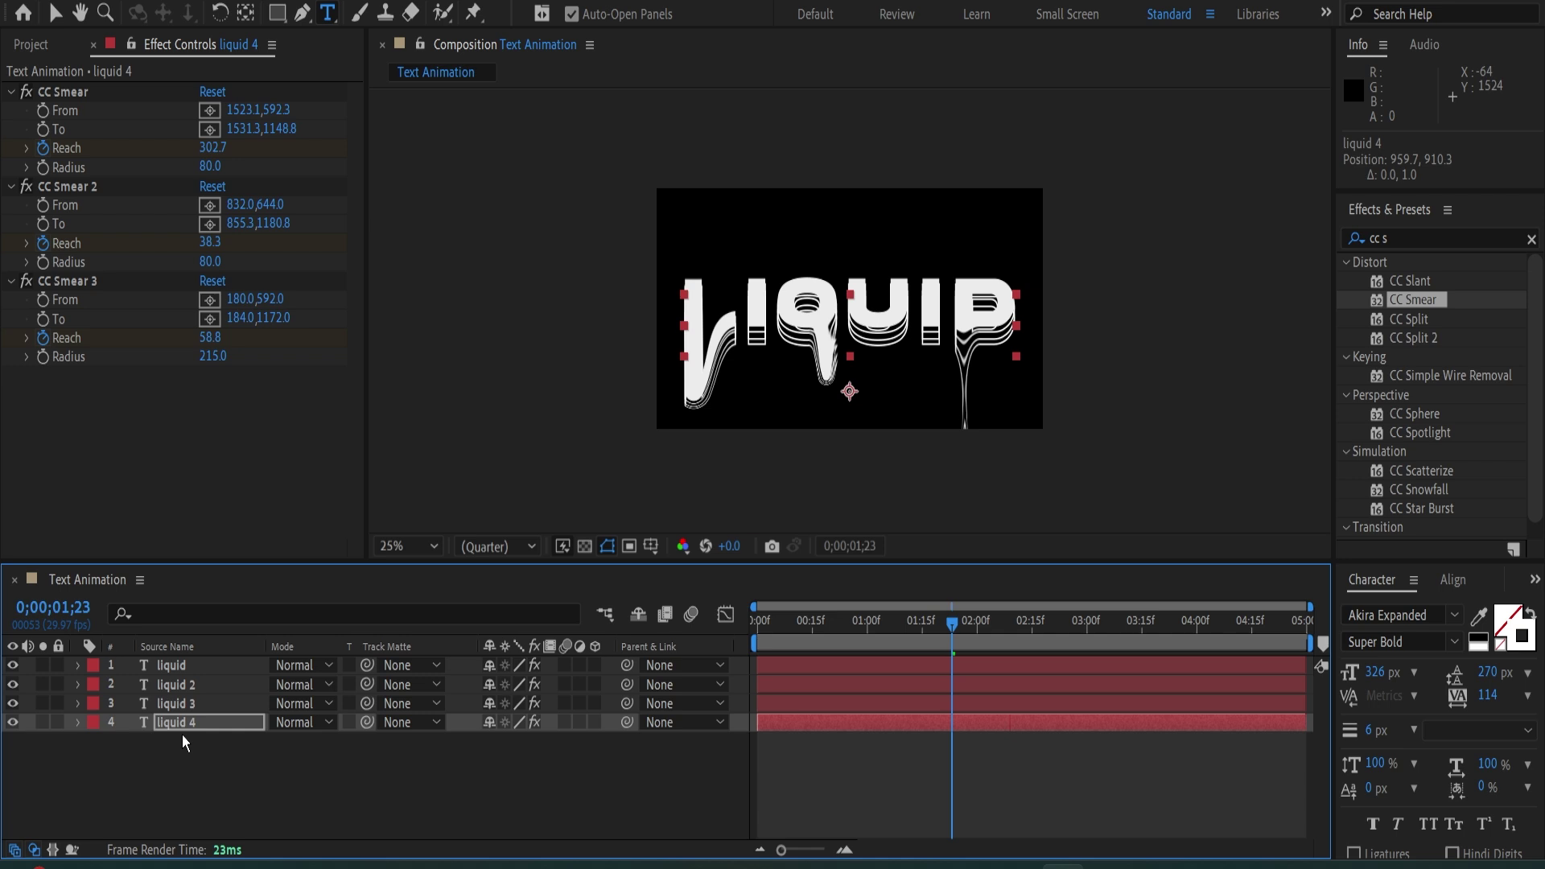
# Duplicate liquid 4 as liquid 5 at the stack bottom, nudged down to 959.7, 938.3.
pyautogui.hotkey('ctrl', 'd')
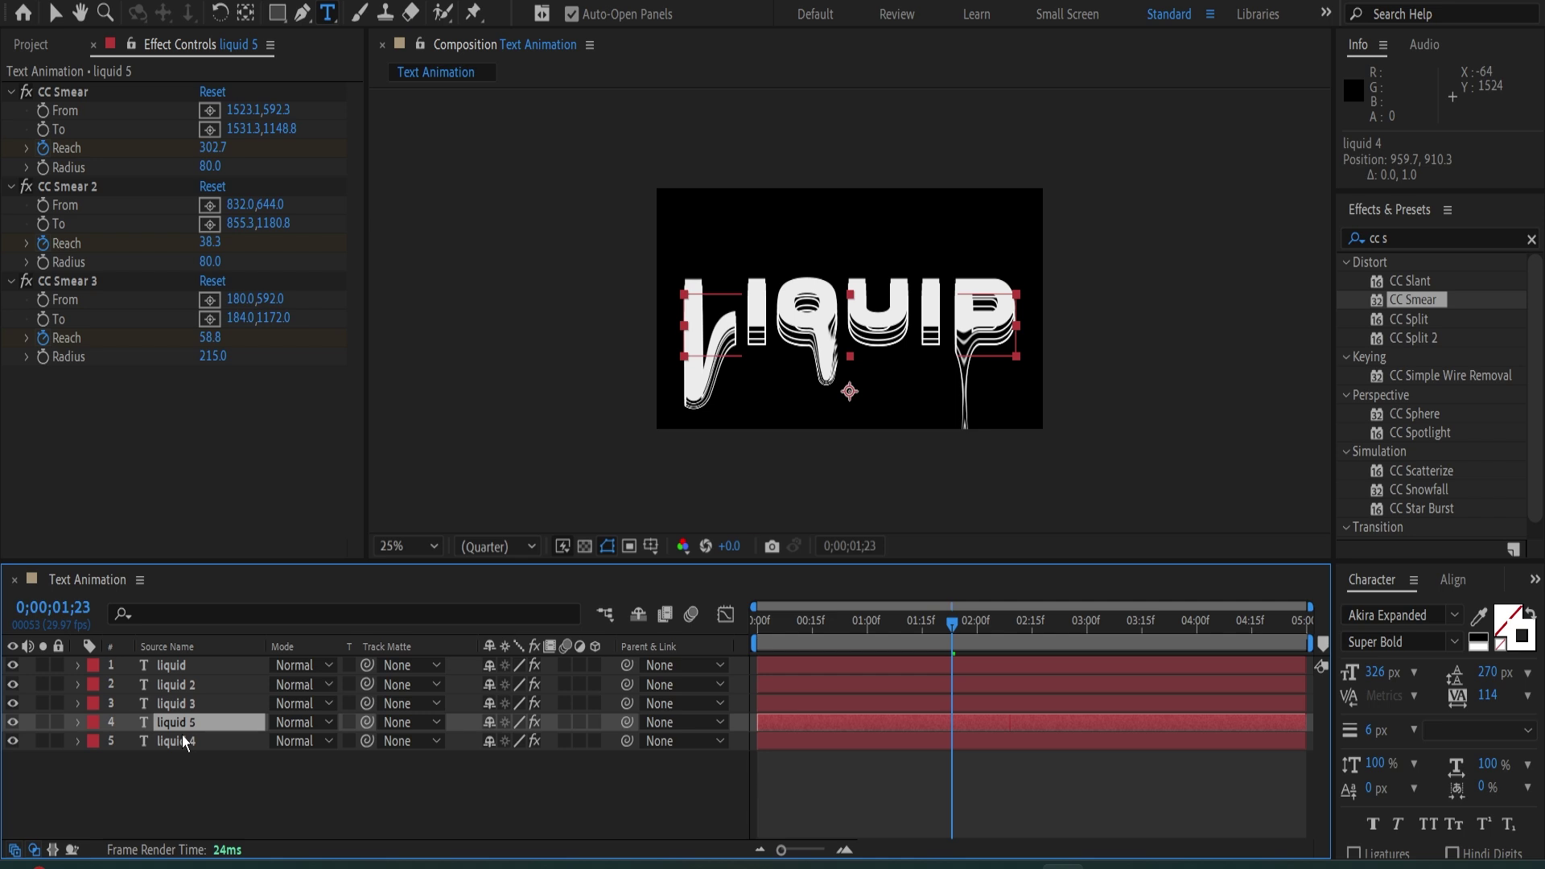
pyautogui.moveTo(177, 722); pyautogui.dragTo(182, 756)
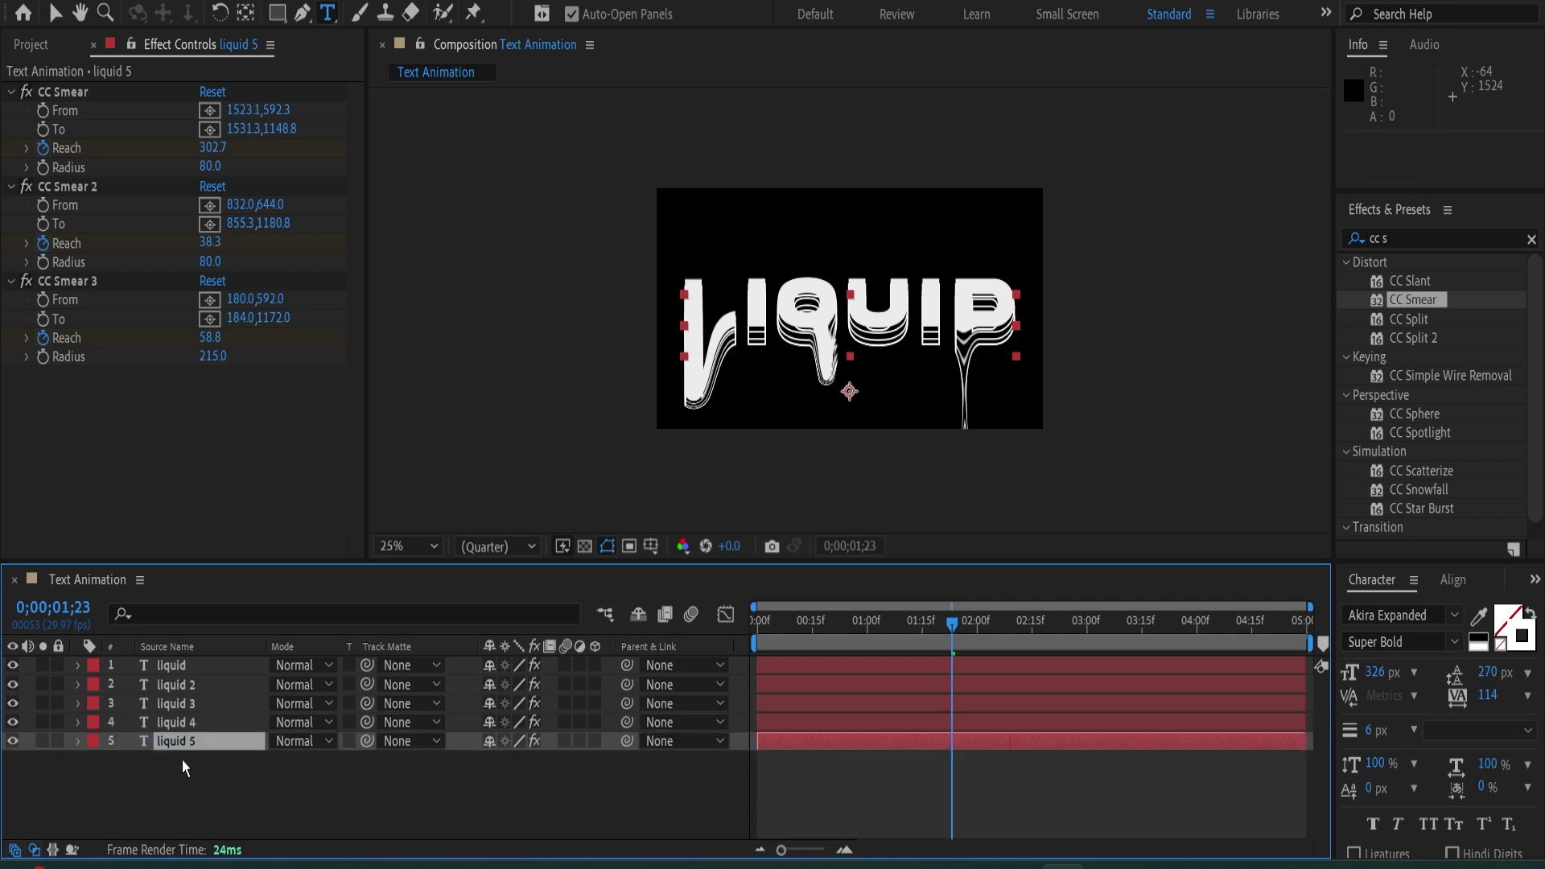
pyautogui.press('Down')
pyautogui.press('Down')
pyautogui.press('Down')
pyautogui.press('Down')
pyautogui.press('Down')
pyautogui.press('Down')
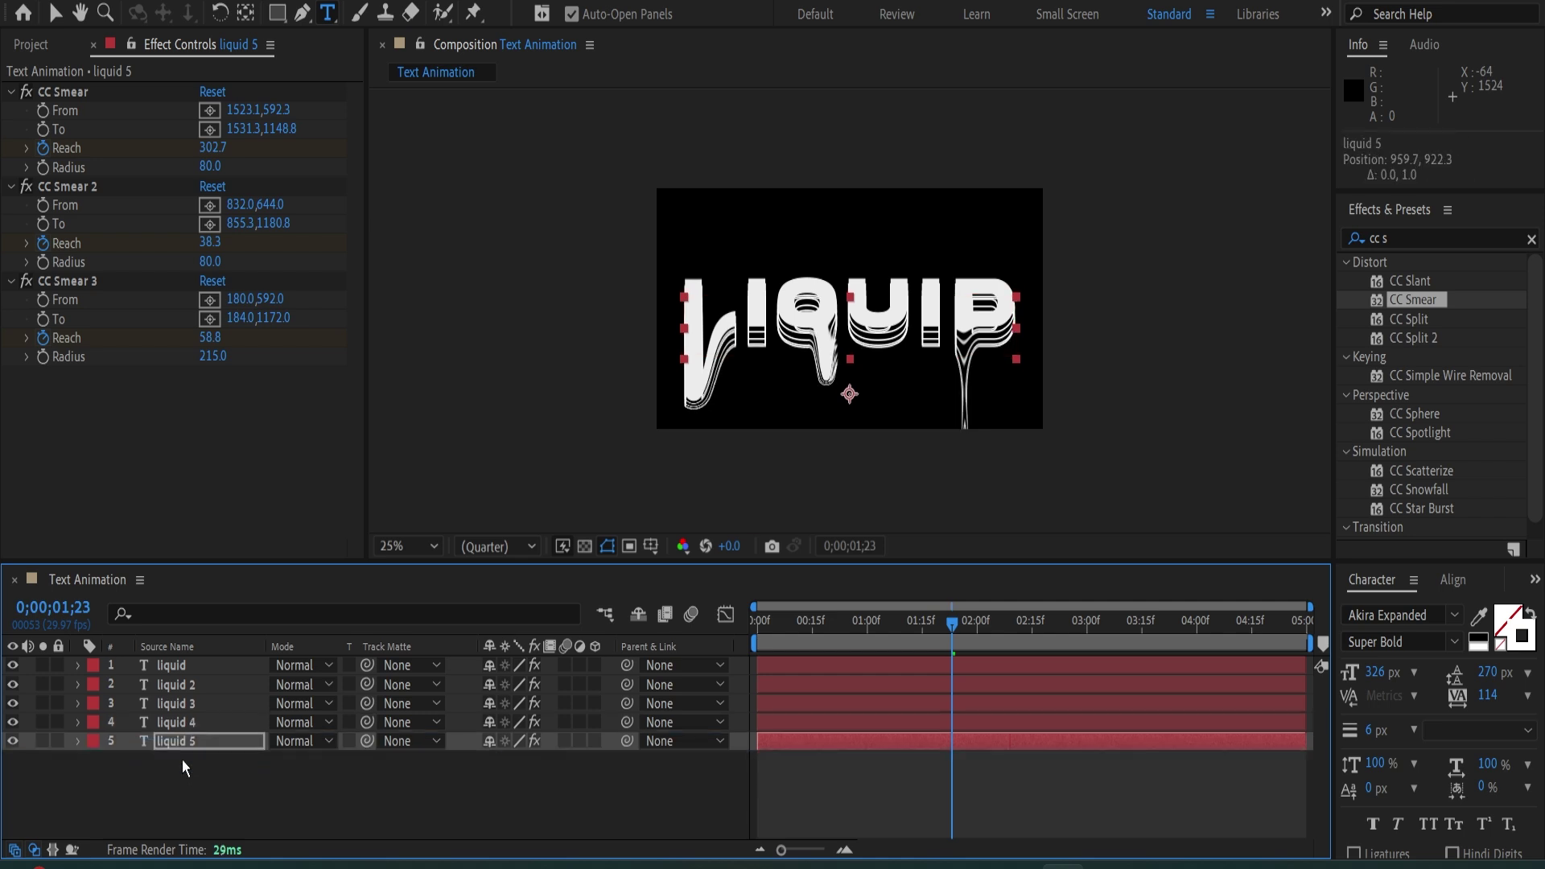
pyautogui.press('Down')
pyautogui.press('Down')
pyautogui.press('Down')
pyautogui.press('Down')
pyautogui.press('Down')
pyautogui.press('Down')
pyautogui.press('Down')
pyautogui.press('Down')
pyautogui.press('Down')
pyautogui.press('Down')
pyautogui.press('Down')
pyautogui.press('Down')
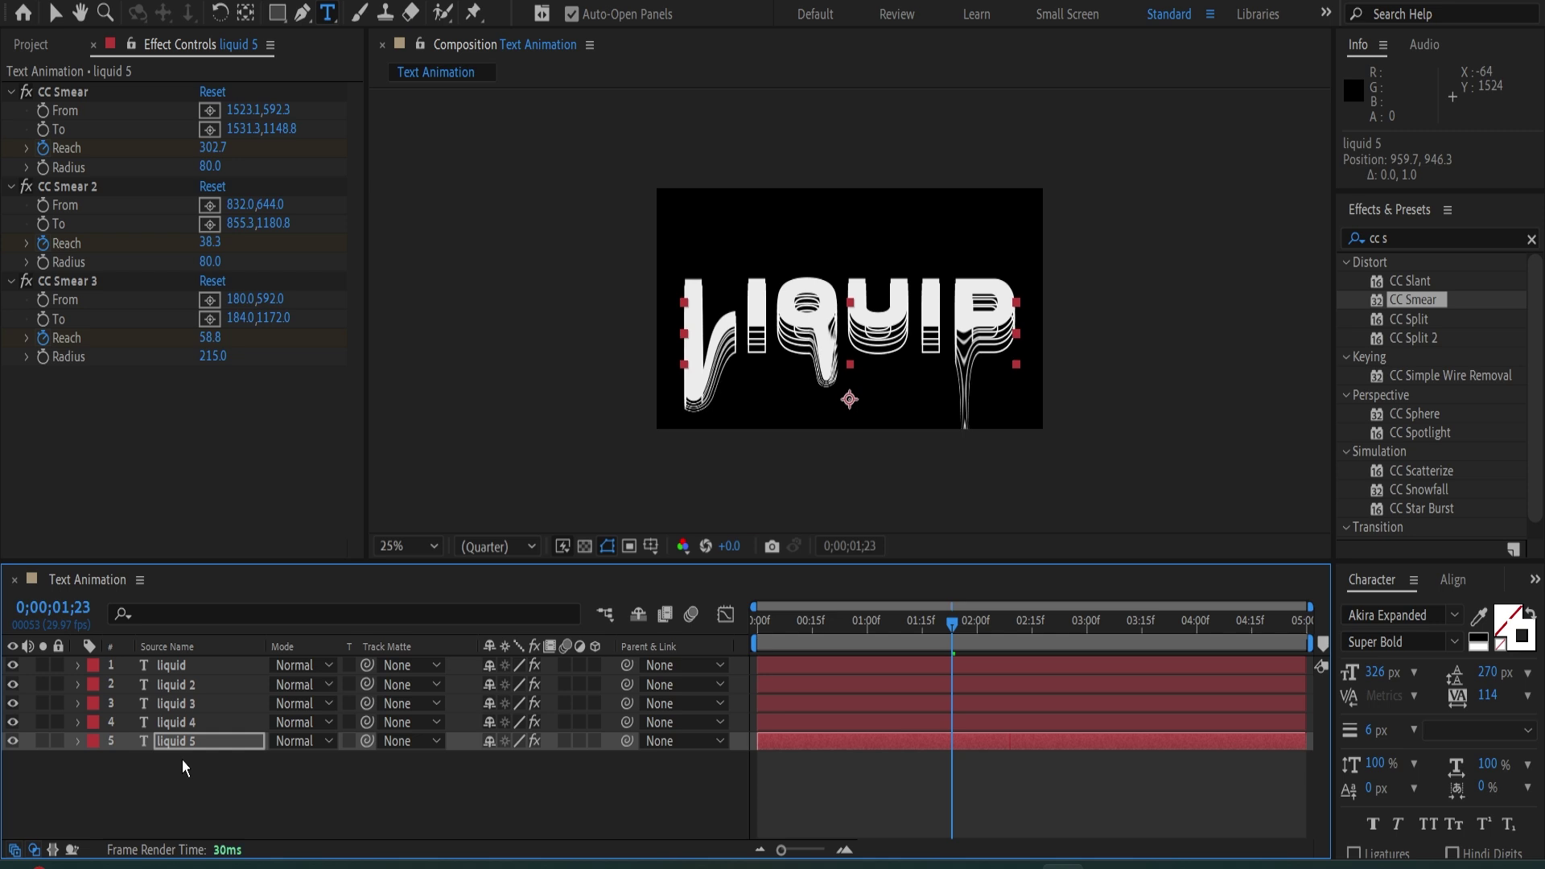
pyautogui.press('Up')
pyautogui.press('Up')
pyautogui.press('Up')
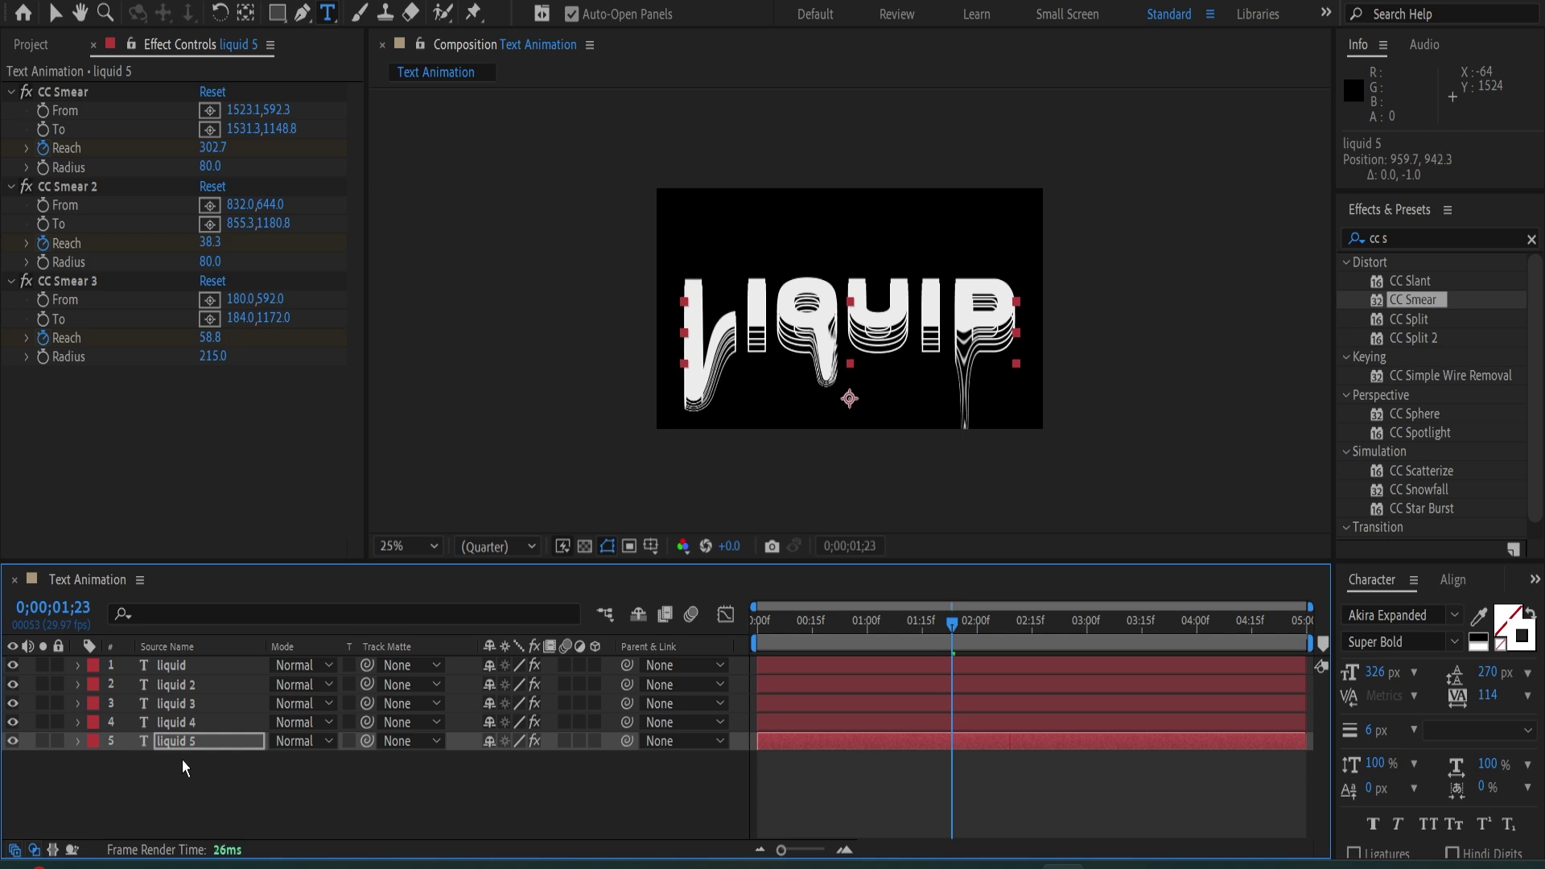
pyautogui.press('Up')
pyautogui.press('Up')
pyautogui.press('Up')
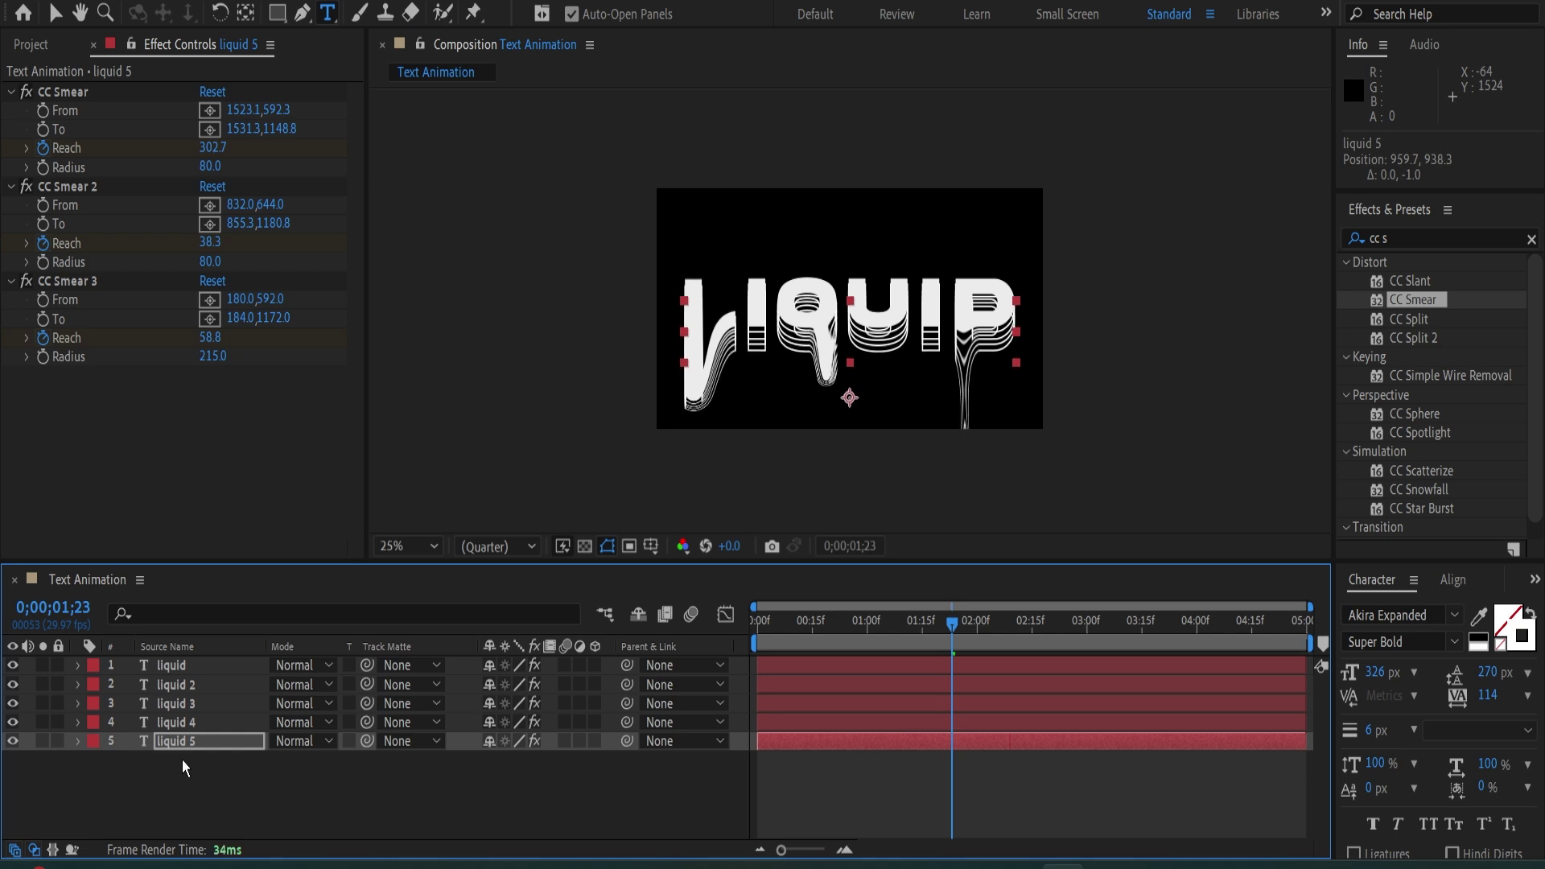
pyautogui.press('Up')
pyautogui.press('Up')
pyautogui.press('Up')
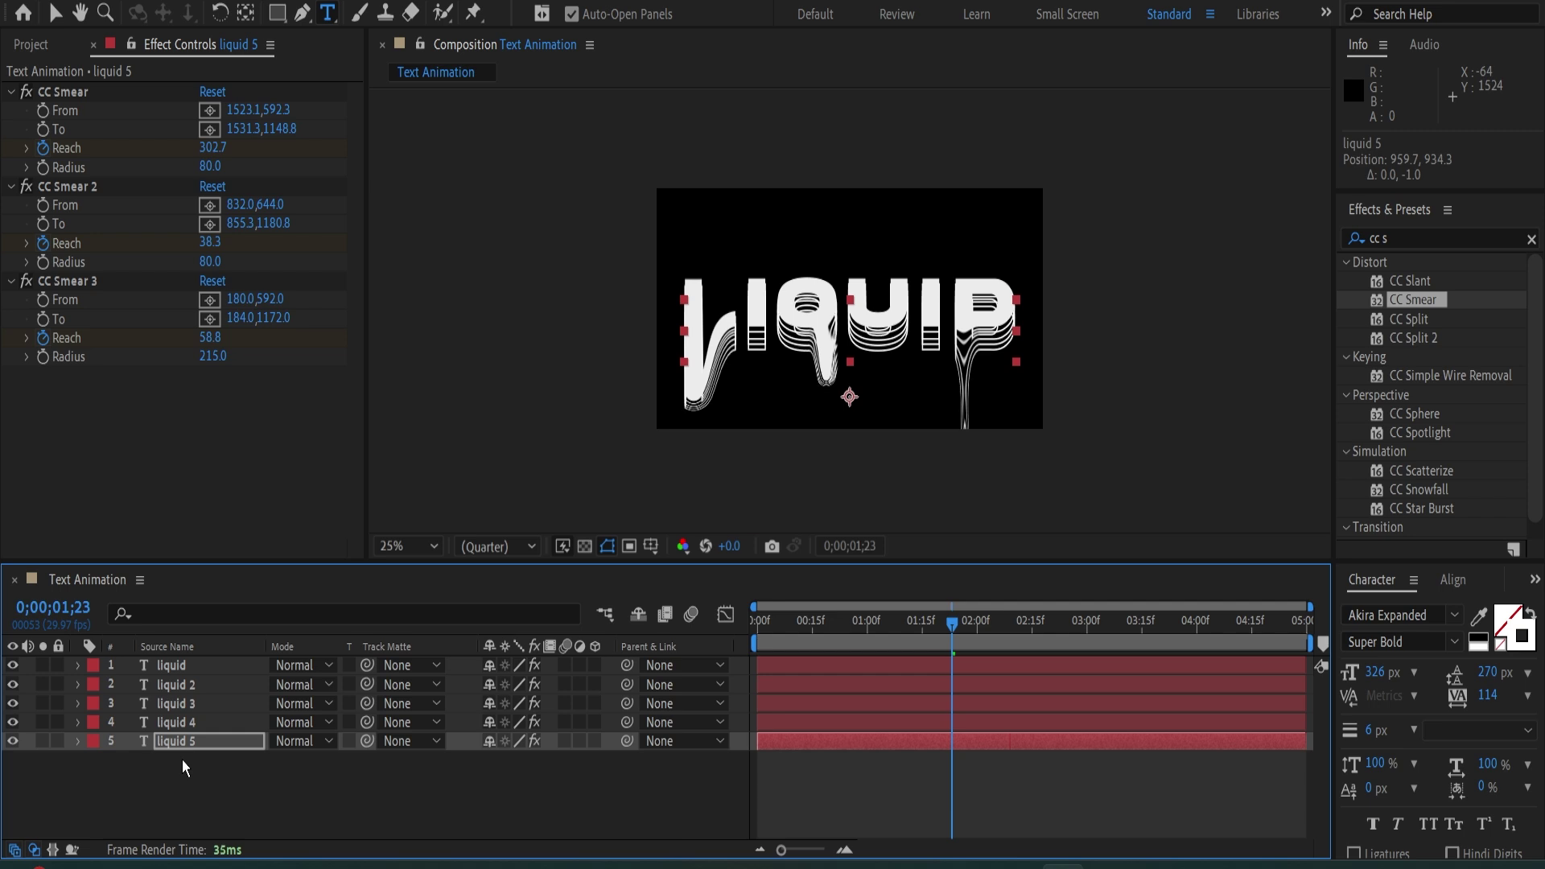
pyautogui.press('Down')
pyautogui.press('Down')
pyautogui.press('Down')
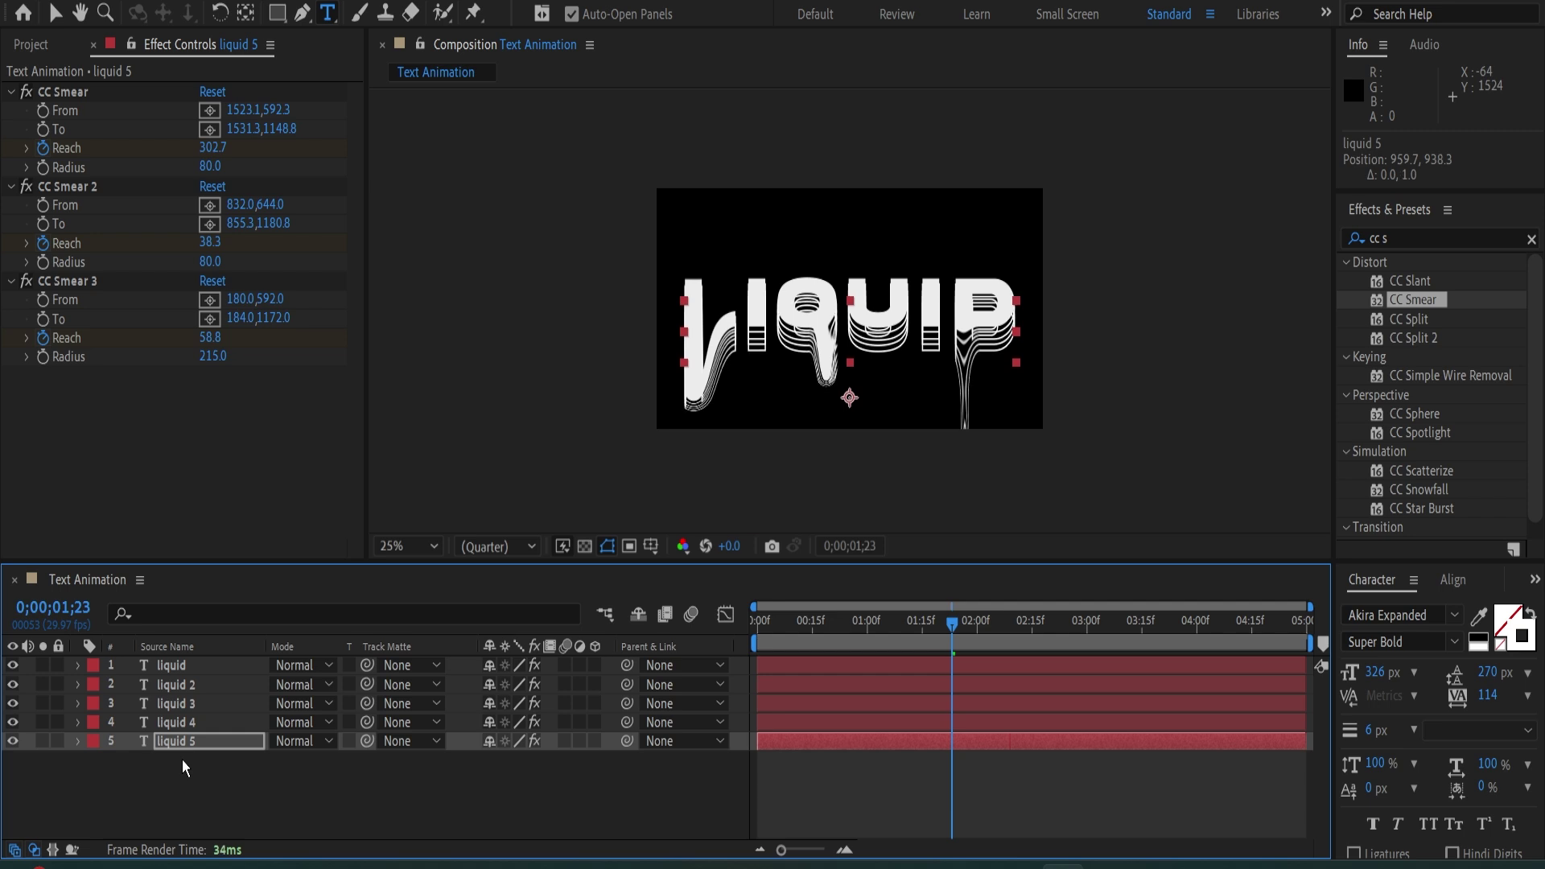
# Nudge the liquid 2–5 copies' positions together, deselect them, and move the time to 0;00;02;00.
pyautogui.keyDown('shift'); pyautogui.click(182, 685); pyautogui.keyUp('shift')
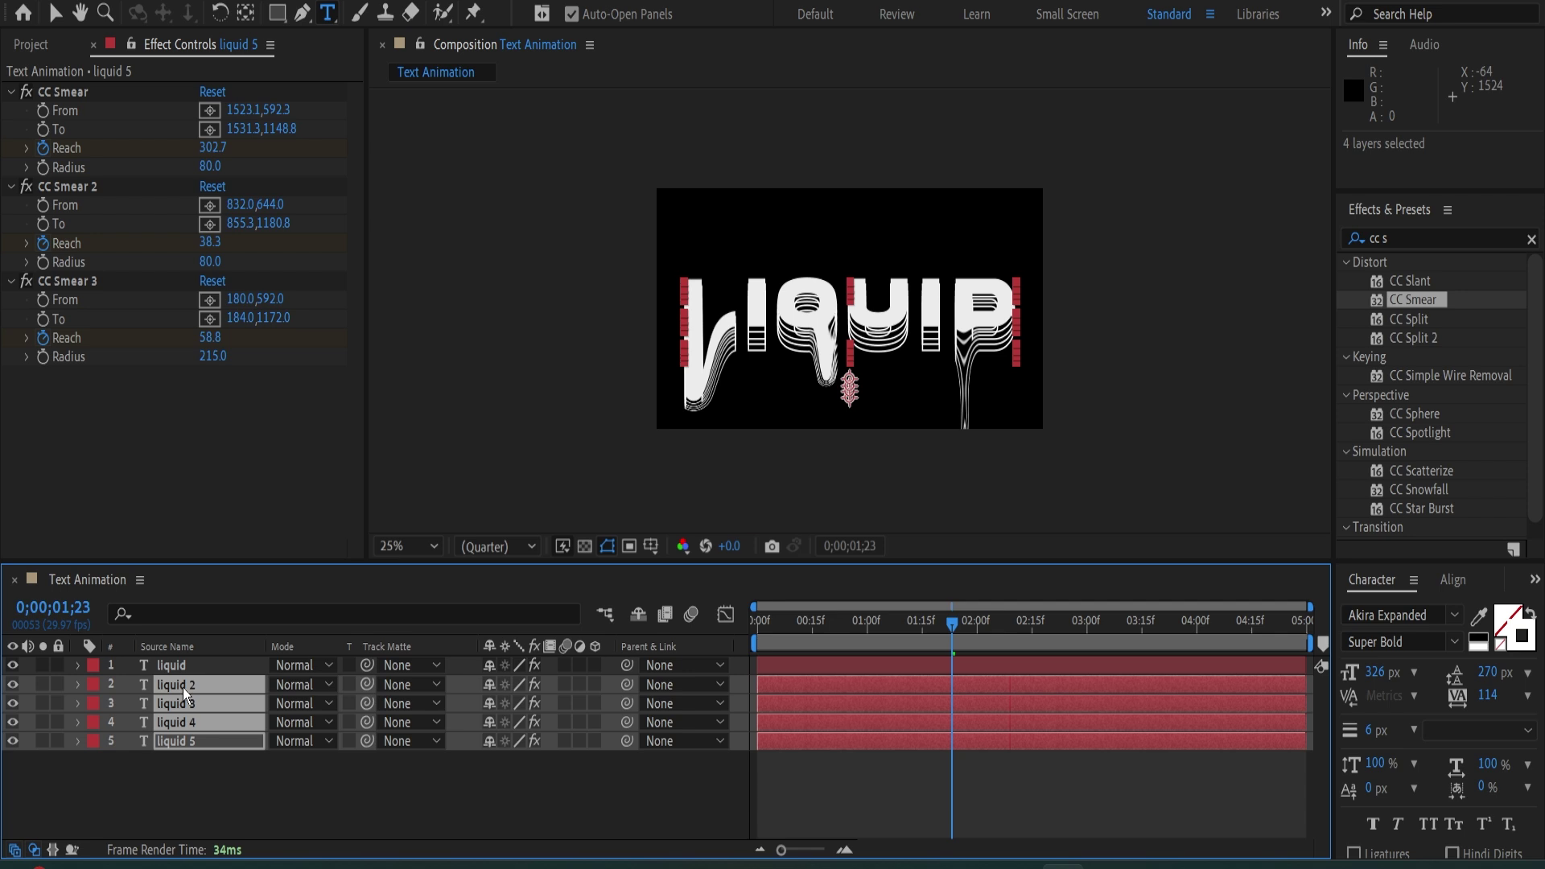
pyautogui.press('Up')
pyautogui.press('Up')
pyautogui.press('Up')
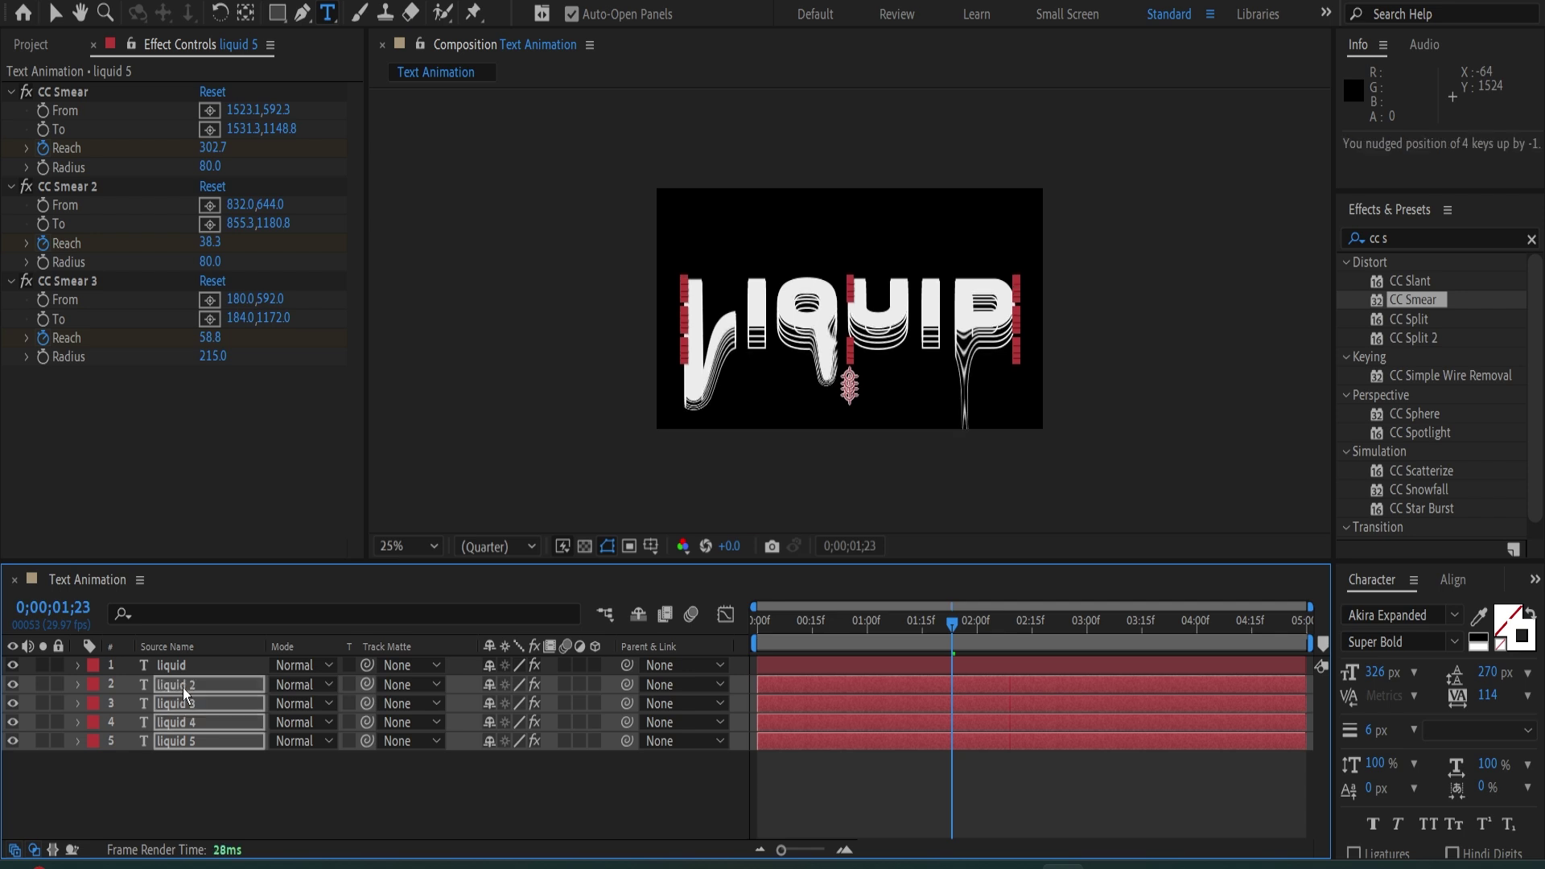
pyautogui.press('Up')
pyautogui.press('Down')
pyautogui.press('Down')
pyautogui.press('Down')
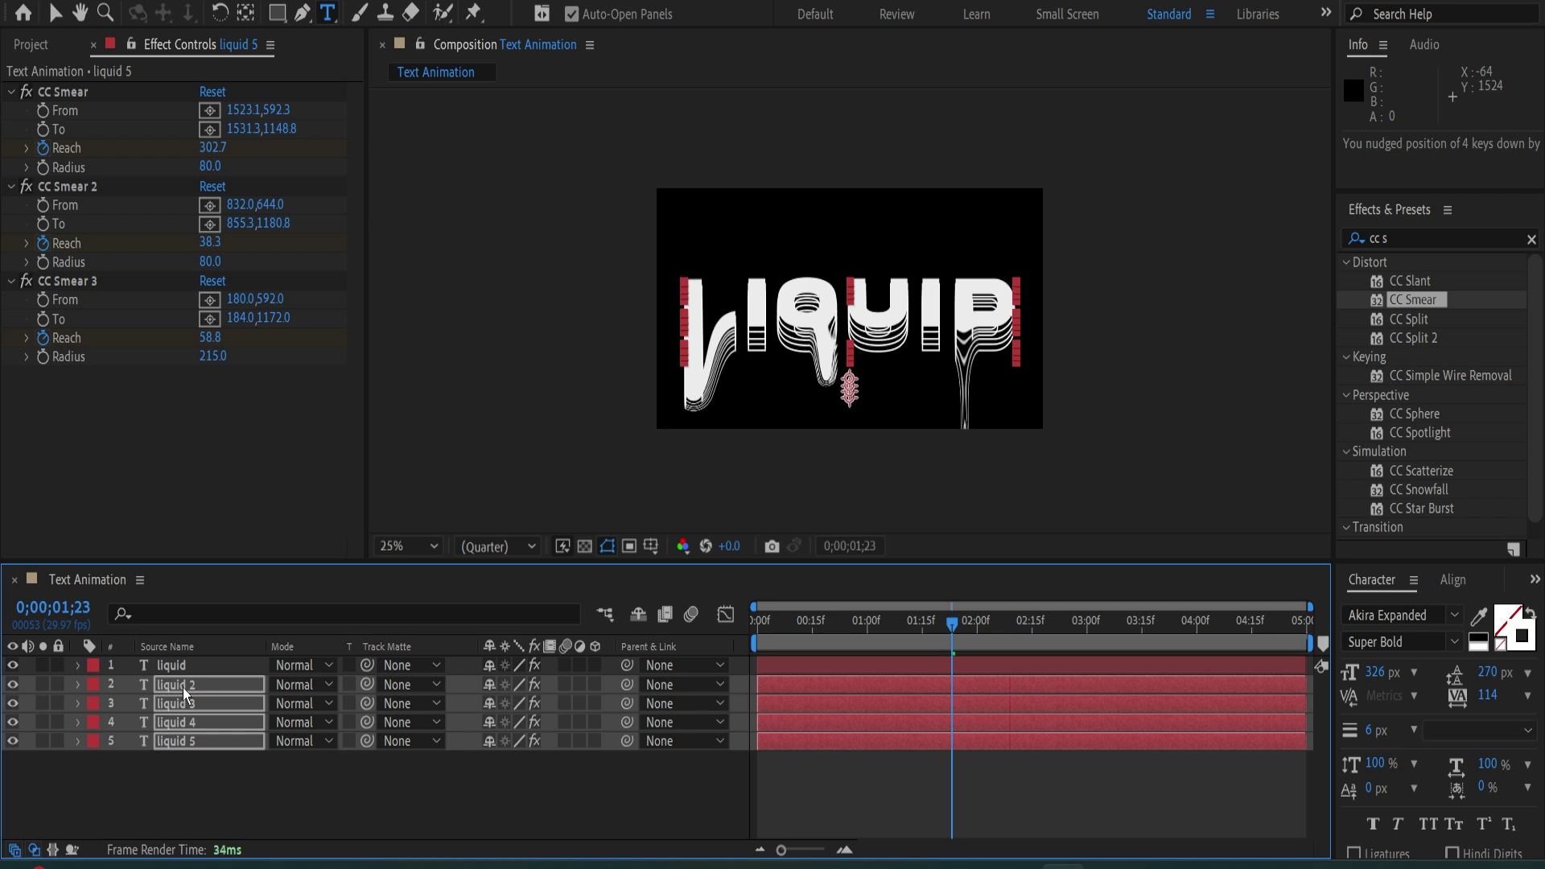
pyautogui.press('Down')
pyautogui.press('Up')
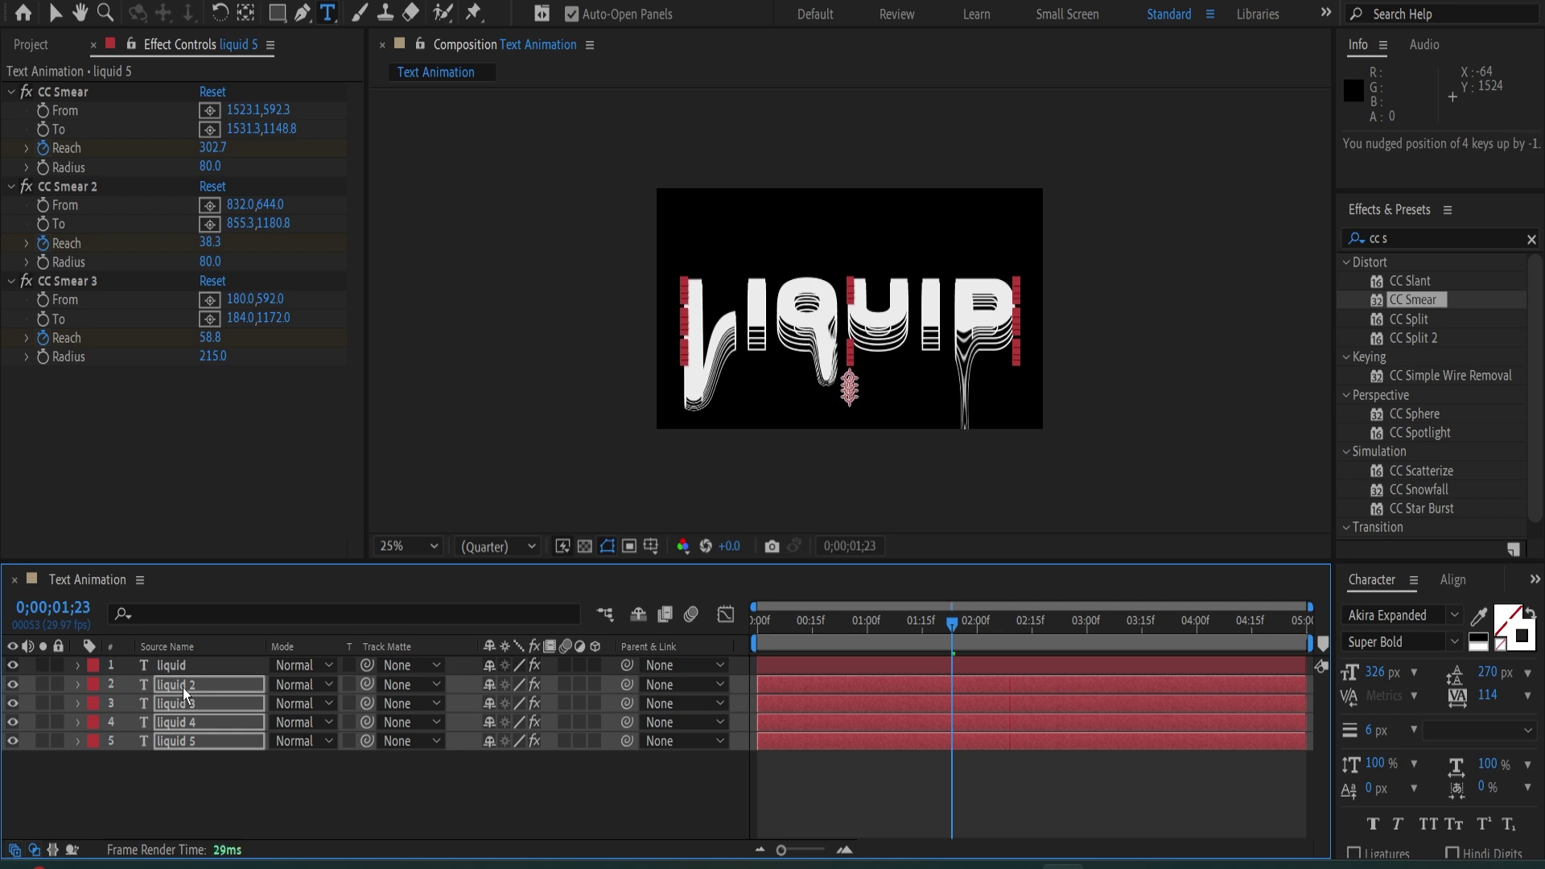
pyautogui.press('F2')
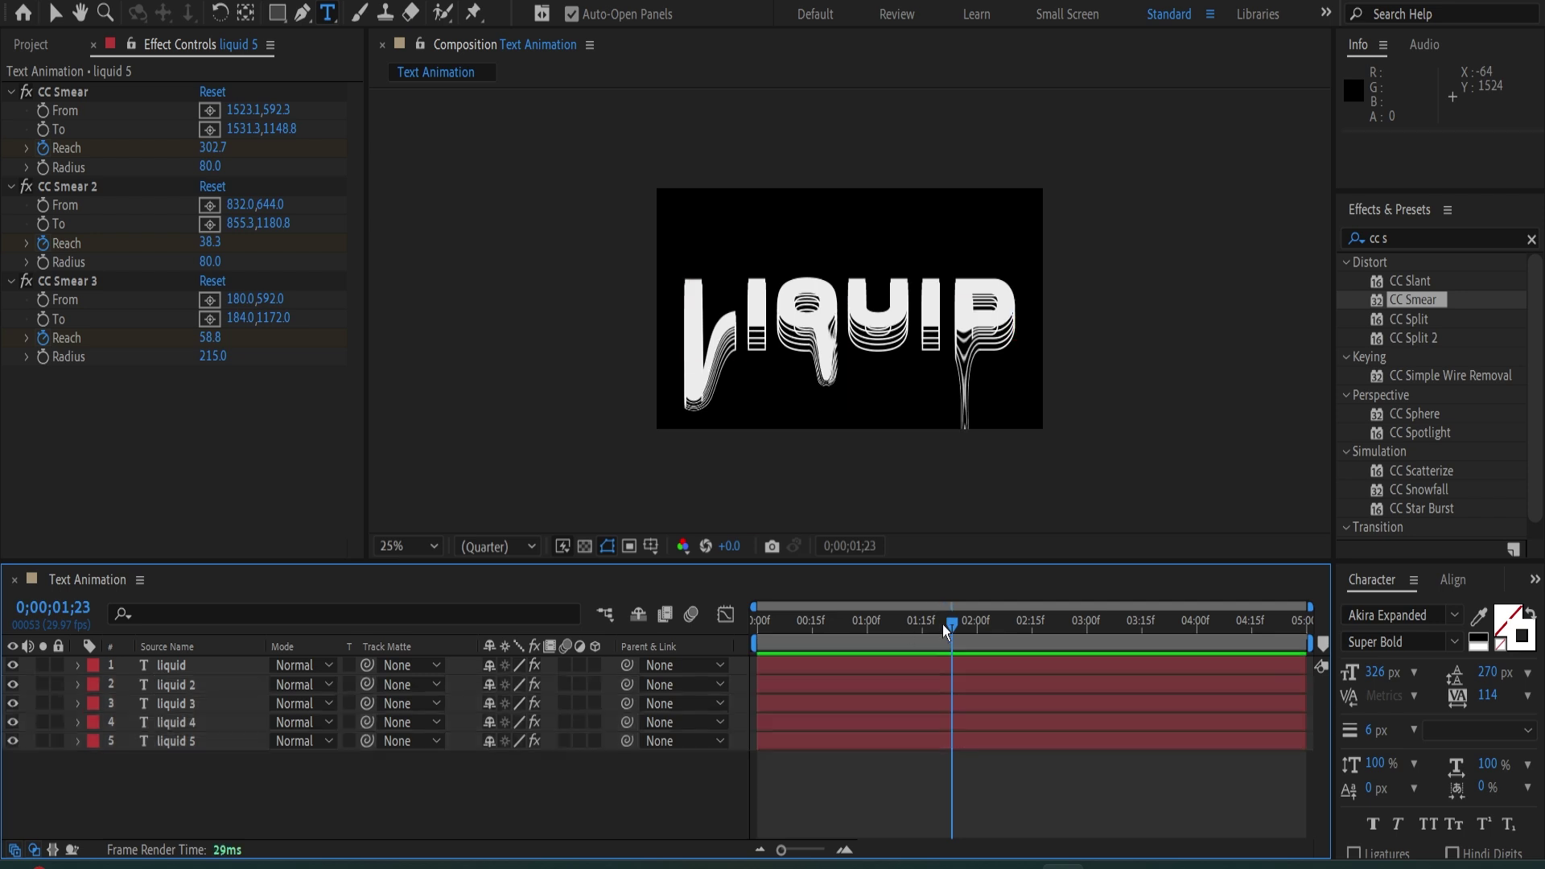
pyautogui.moveTo(953, 626)
pyautogui.mouseDown()
pyautogui.moveTo(1084, 647)
pyautogui.moveTo(1332, 650)
pyautogui.mouseUp()
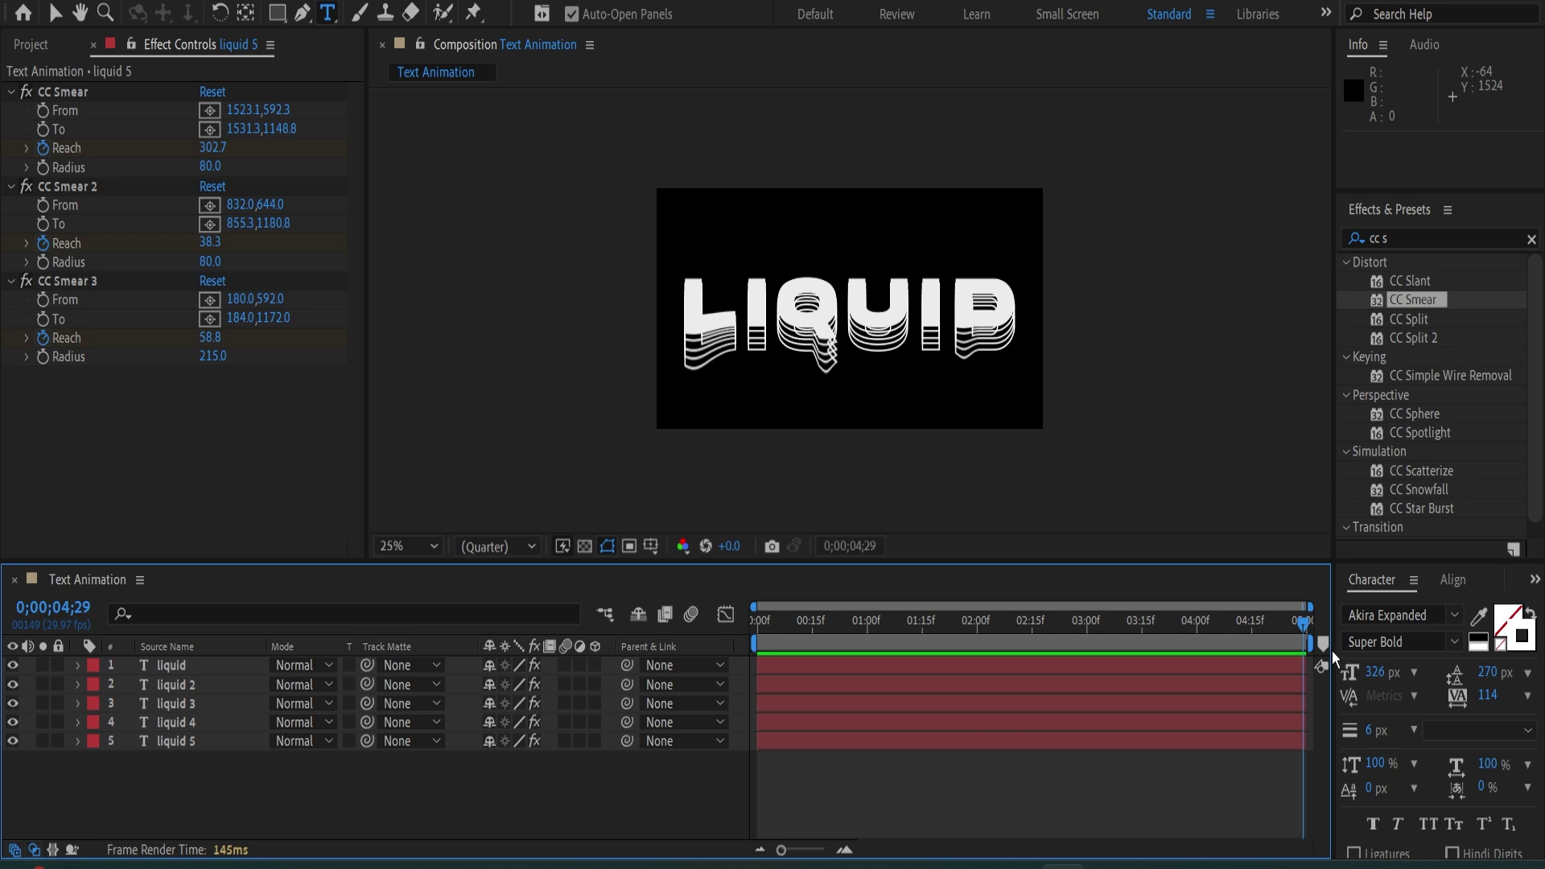
# Select liquid 2 through liquid 5, nudge their vertical offset, then show the Project panel.
pyautogui.click(191, 682)
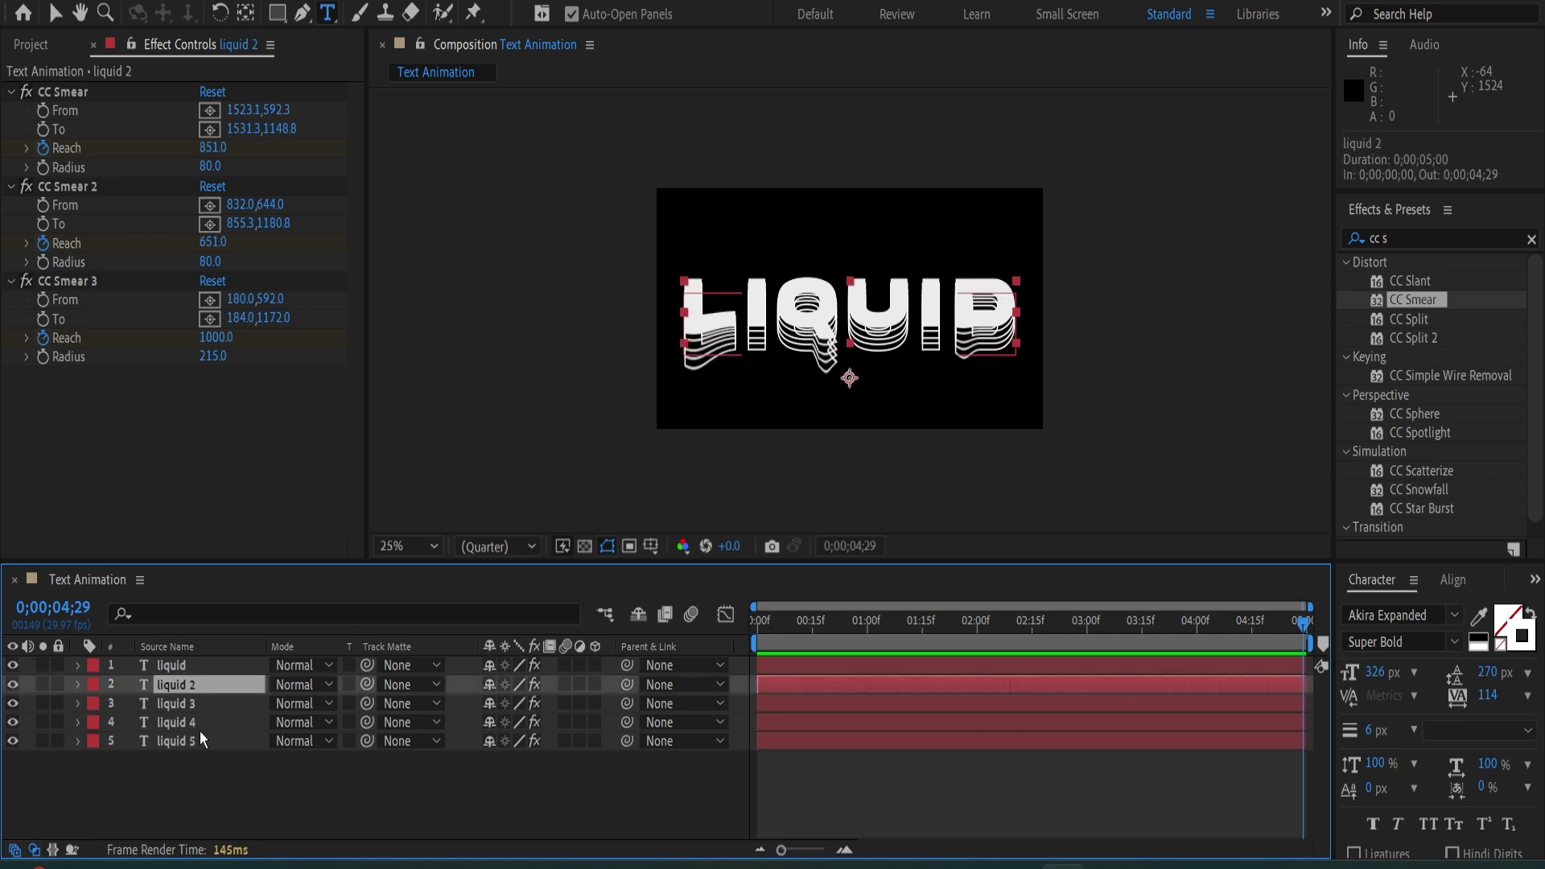
pyautogui.keyDown('shift'); pyautogui.click(214, 742); pyautogui.keyUp('shift')
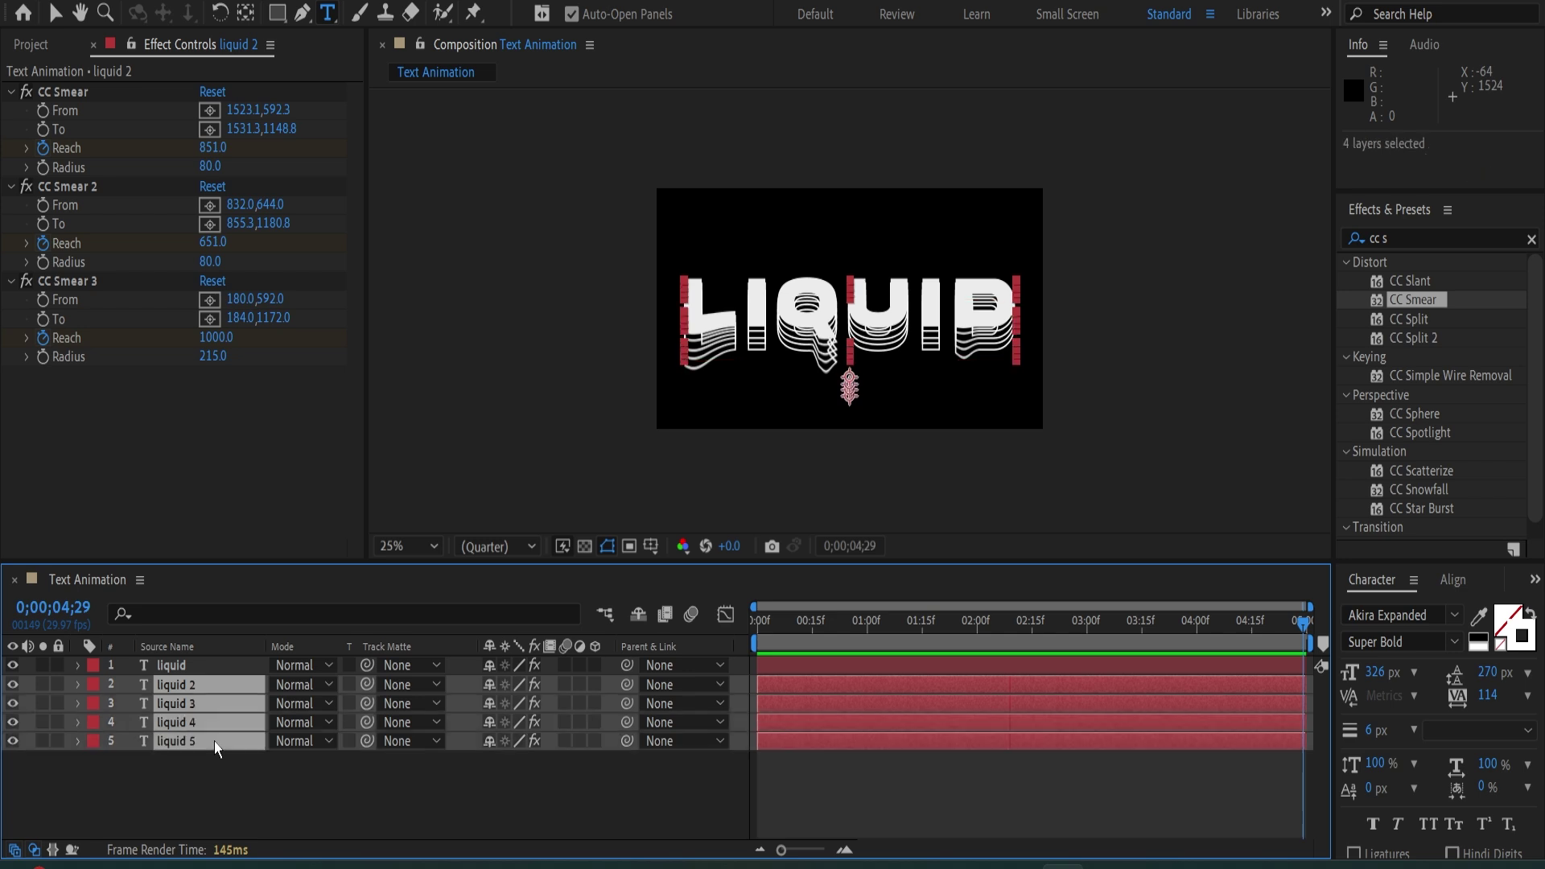
pyautogui.press('Up')
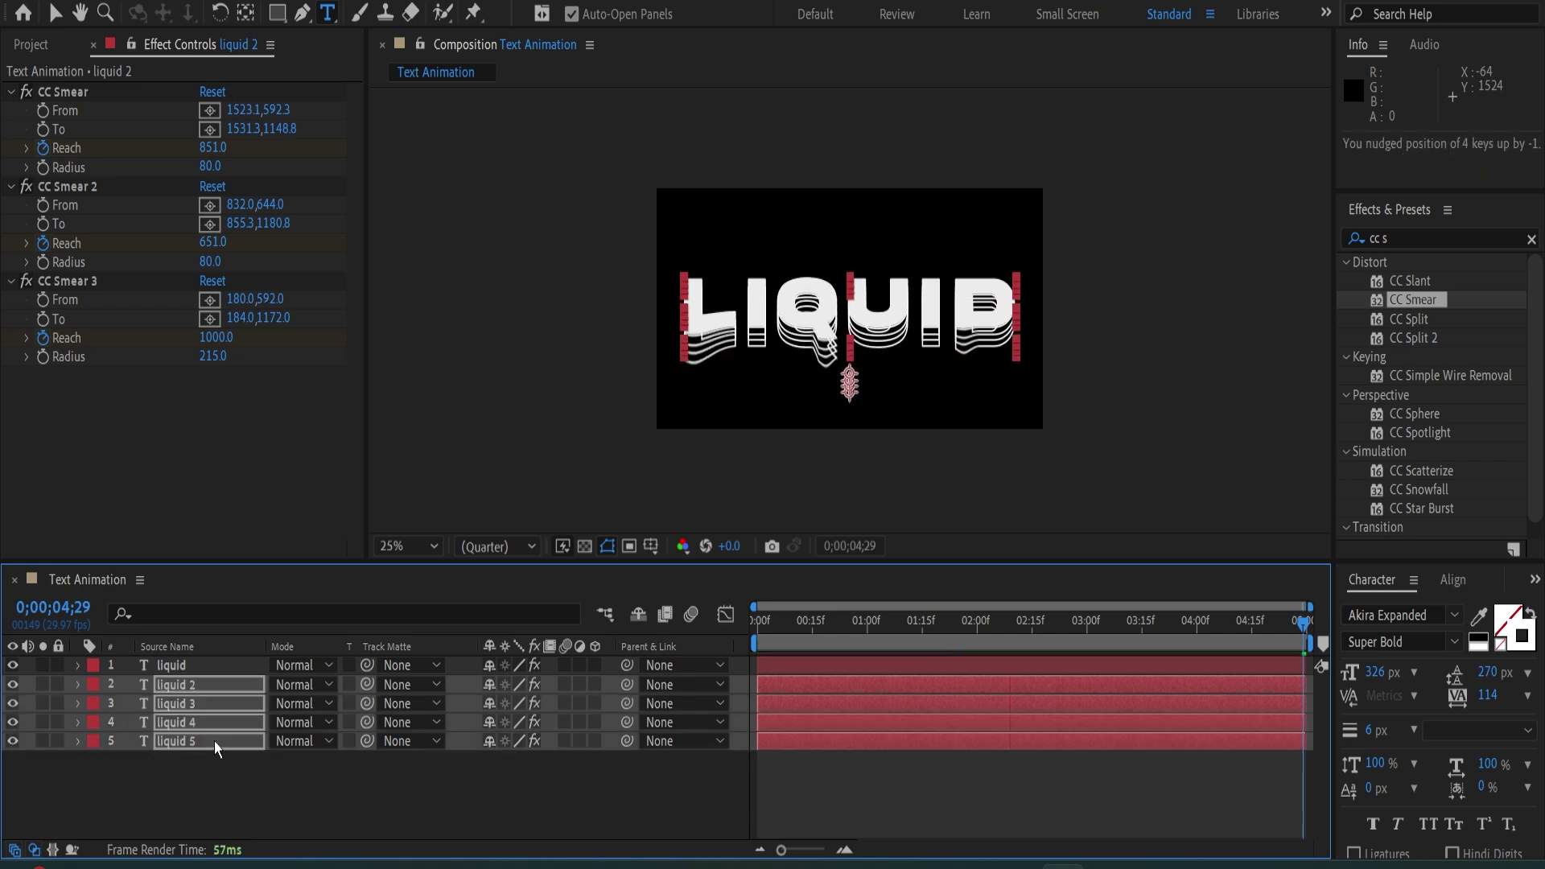
pyautogui.press('Down')
pyautogui.press('Down')
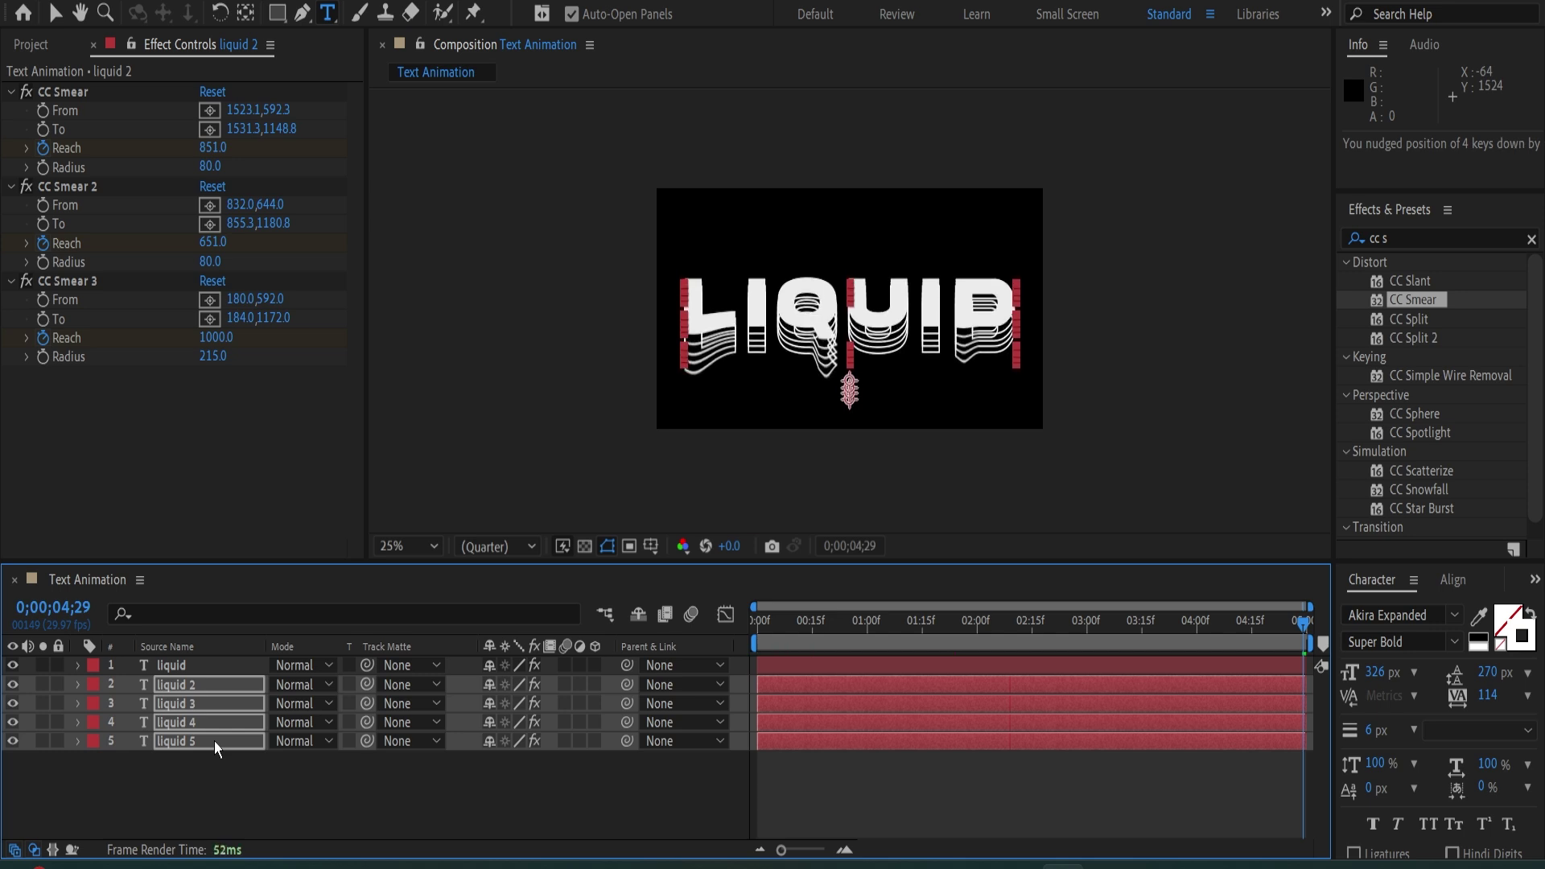
pyautogui.press('Down')
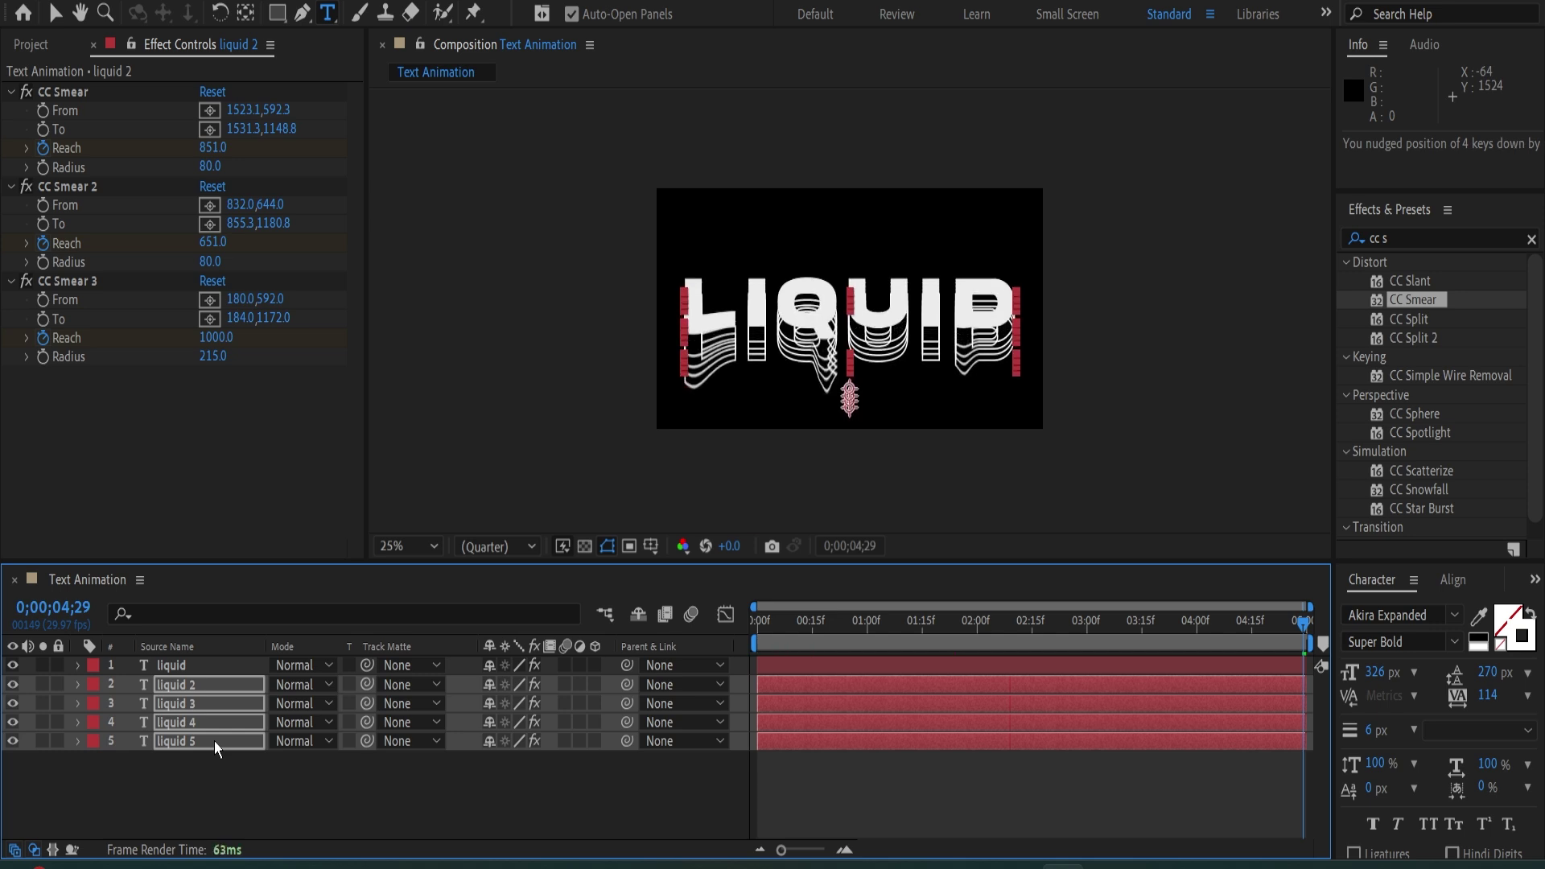
pyautogui.press('Up')
pyautogui.press('Up')
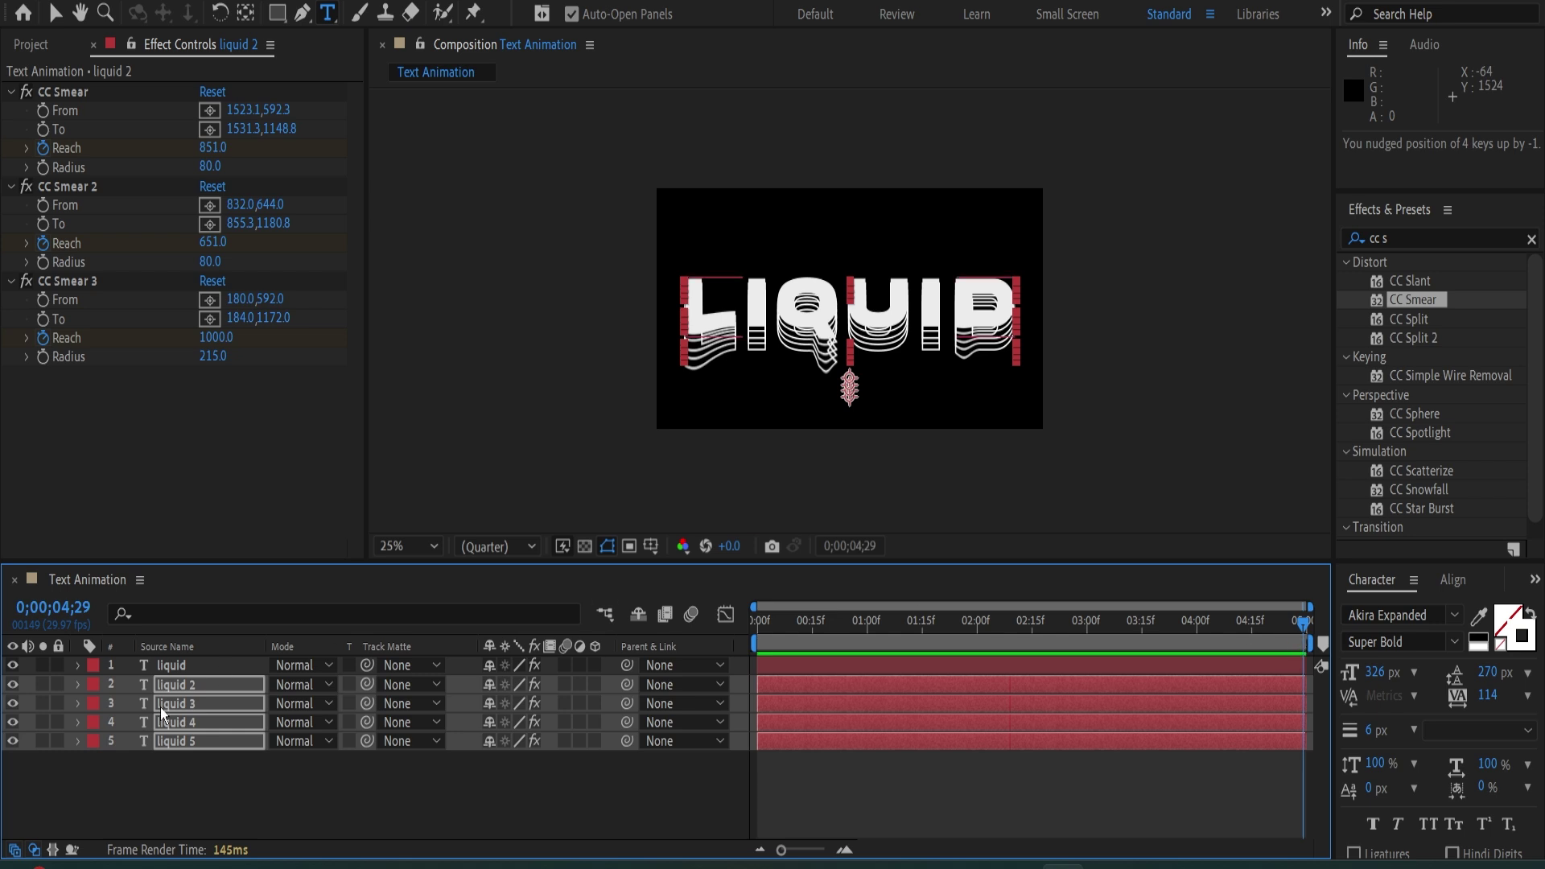
pyautogui.hotkey('ctrl', '0')
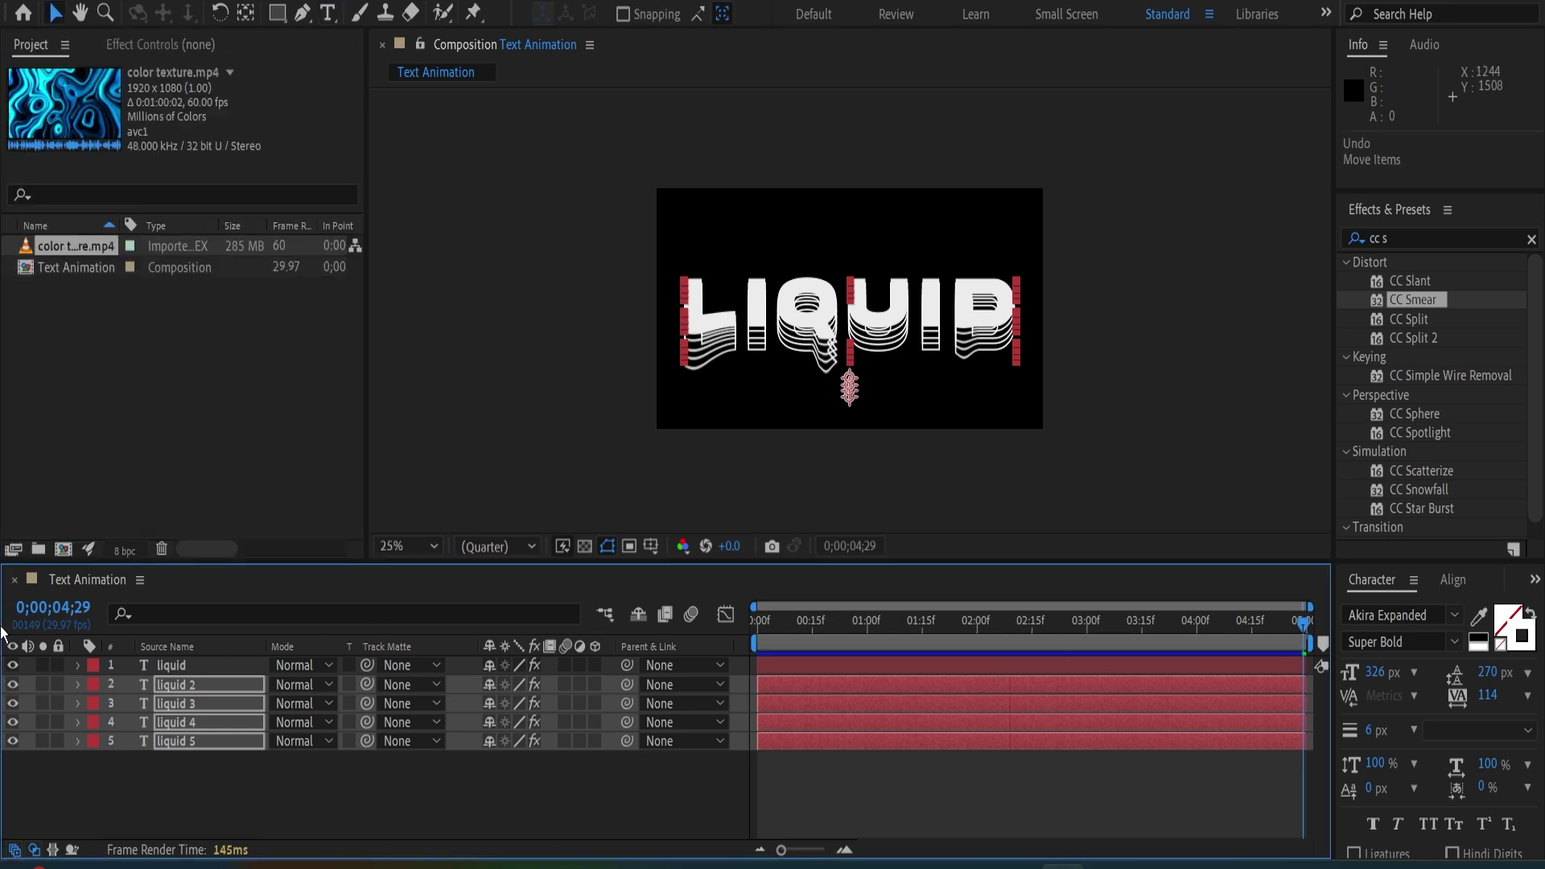
# Precompose all five liquid text layers into a composition named 'Liquid', moving all attributes.
pyautogui.keyDown('shift'); pyautogui.click(211, 661); pyautogui.keyUp('shift')
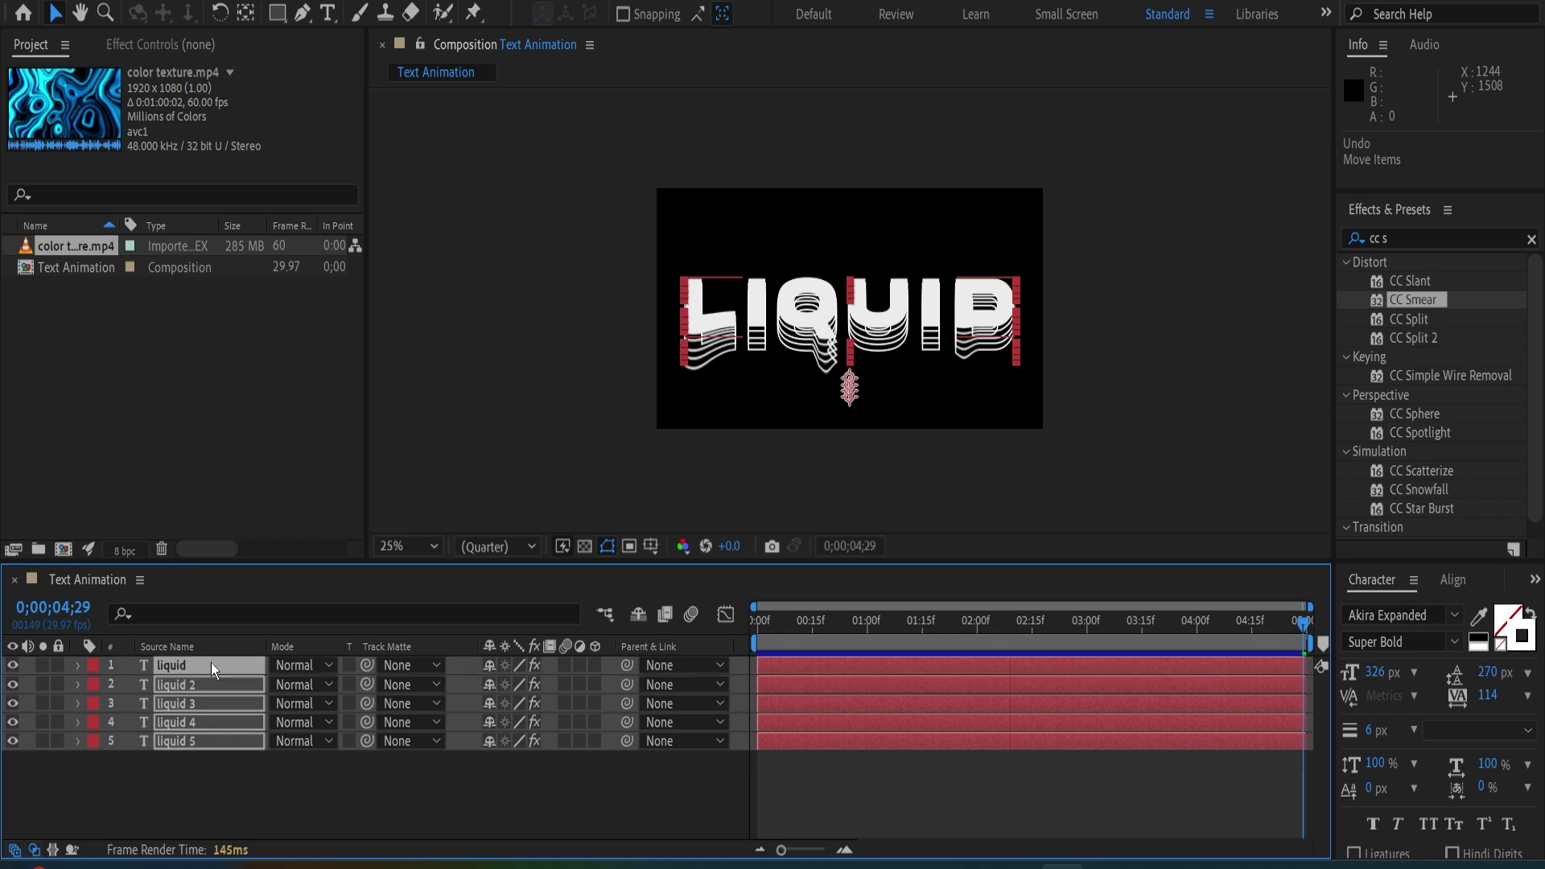
pyautogui.rightClick(212, 682)
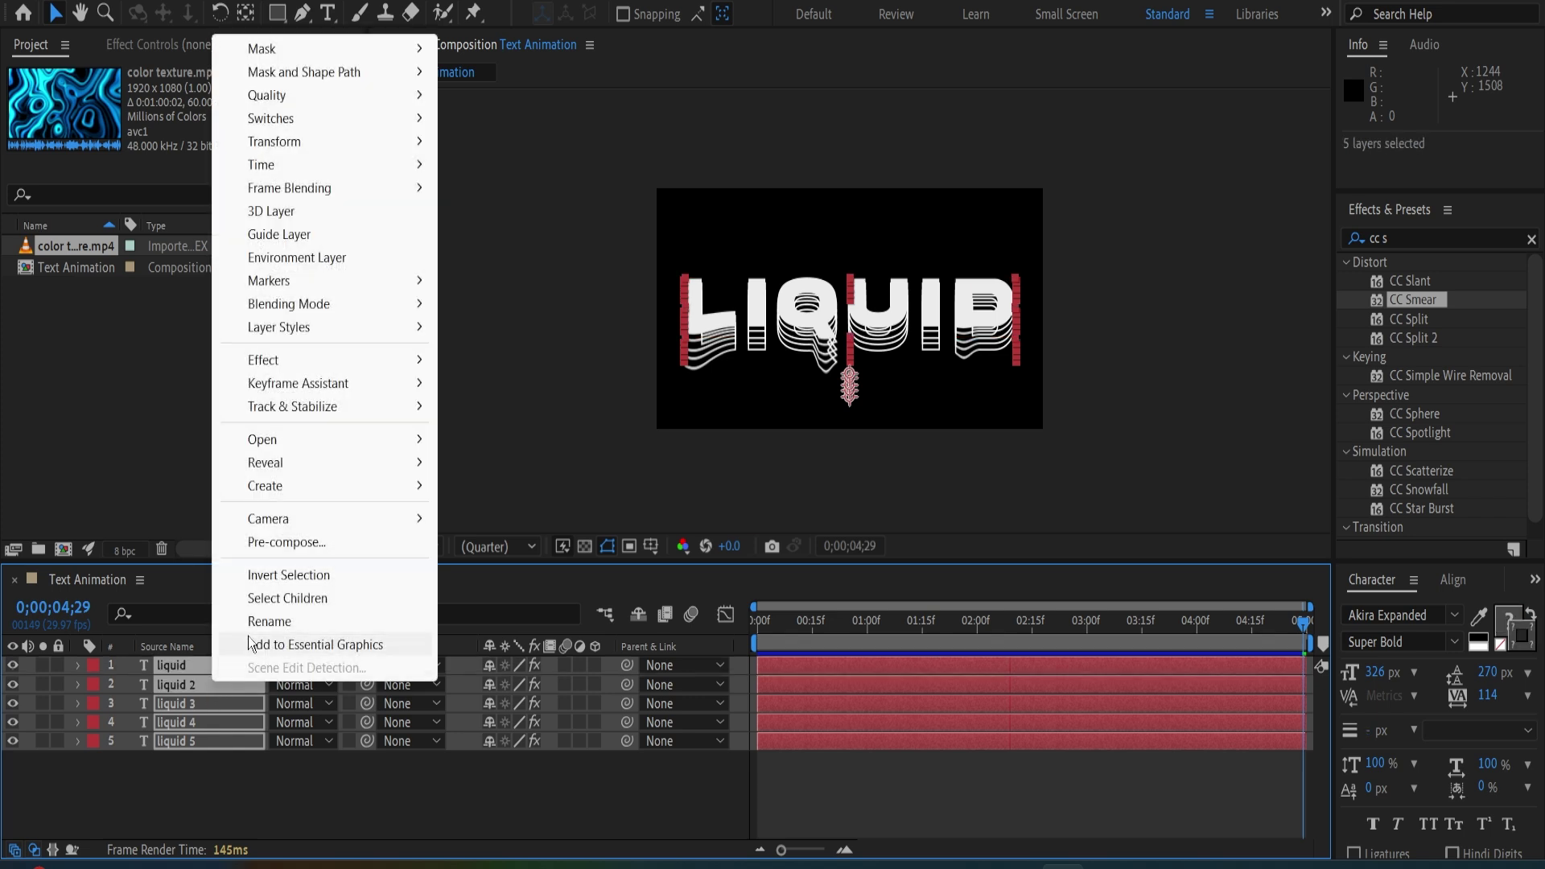
pyautogui.click(317, 538)
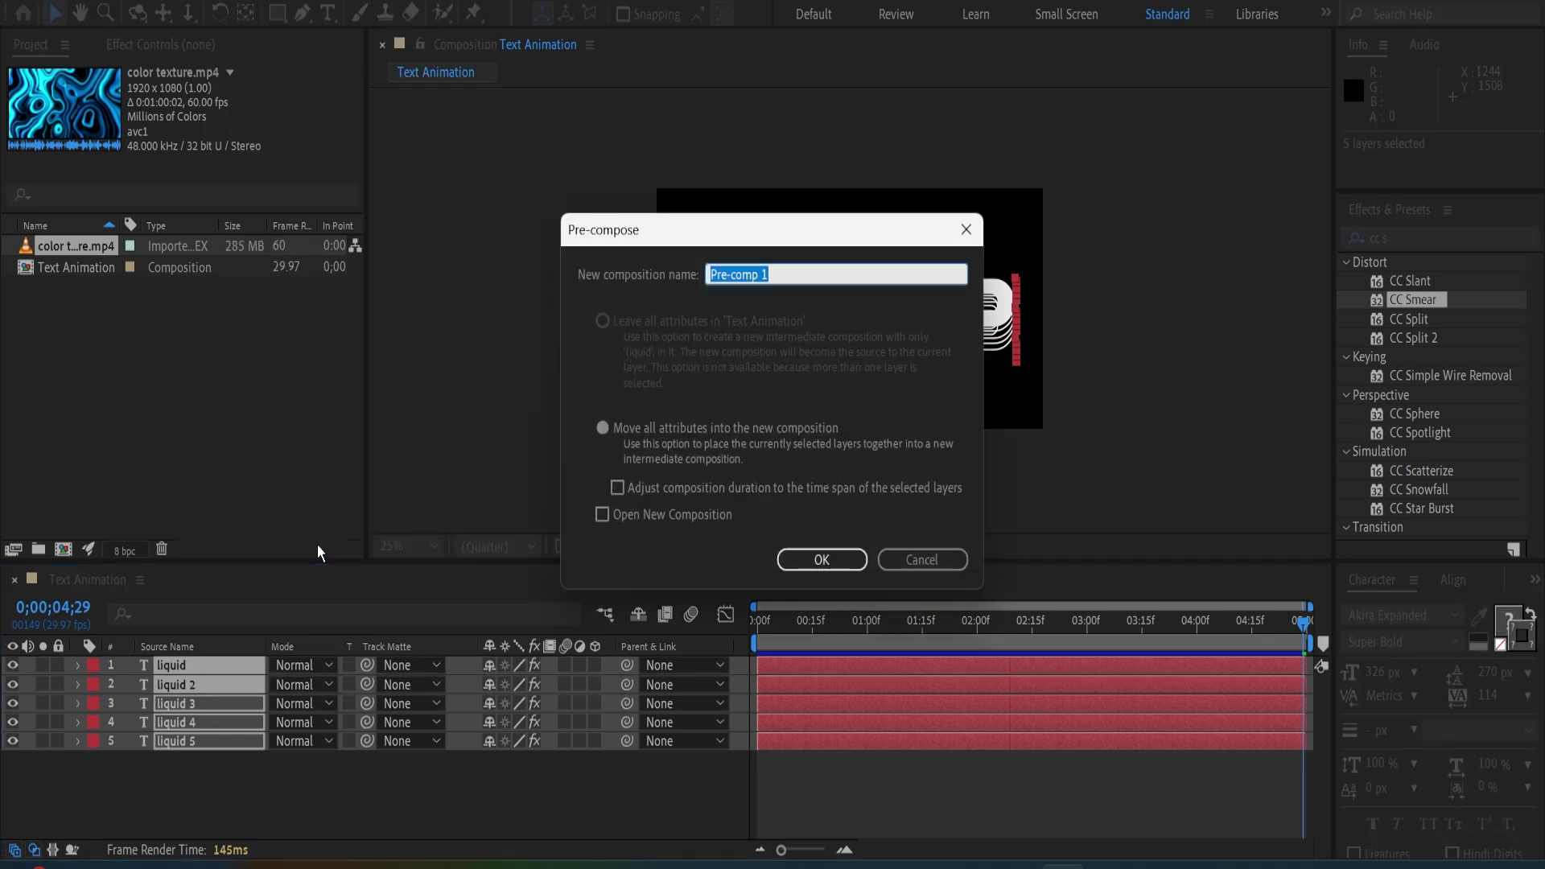
pyautogui.write('Li')
pyautogui.write('quid')
pyautogui.click(625, 423)
pyautogui.click(823, 560)
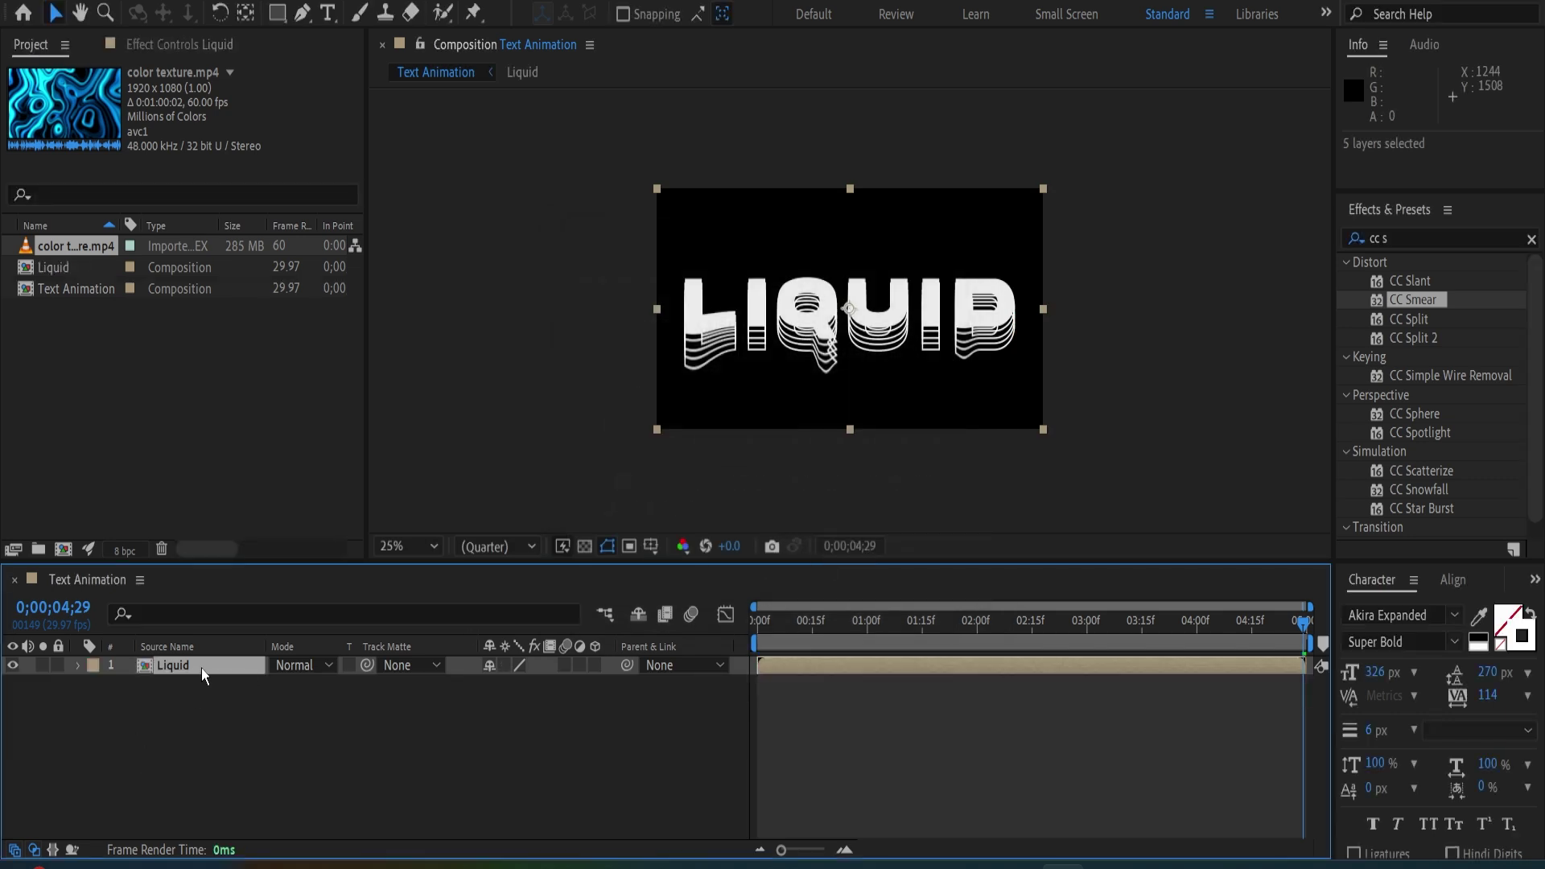
pyautogui.click(1441, 238)
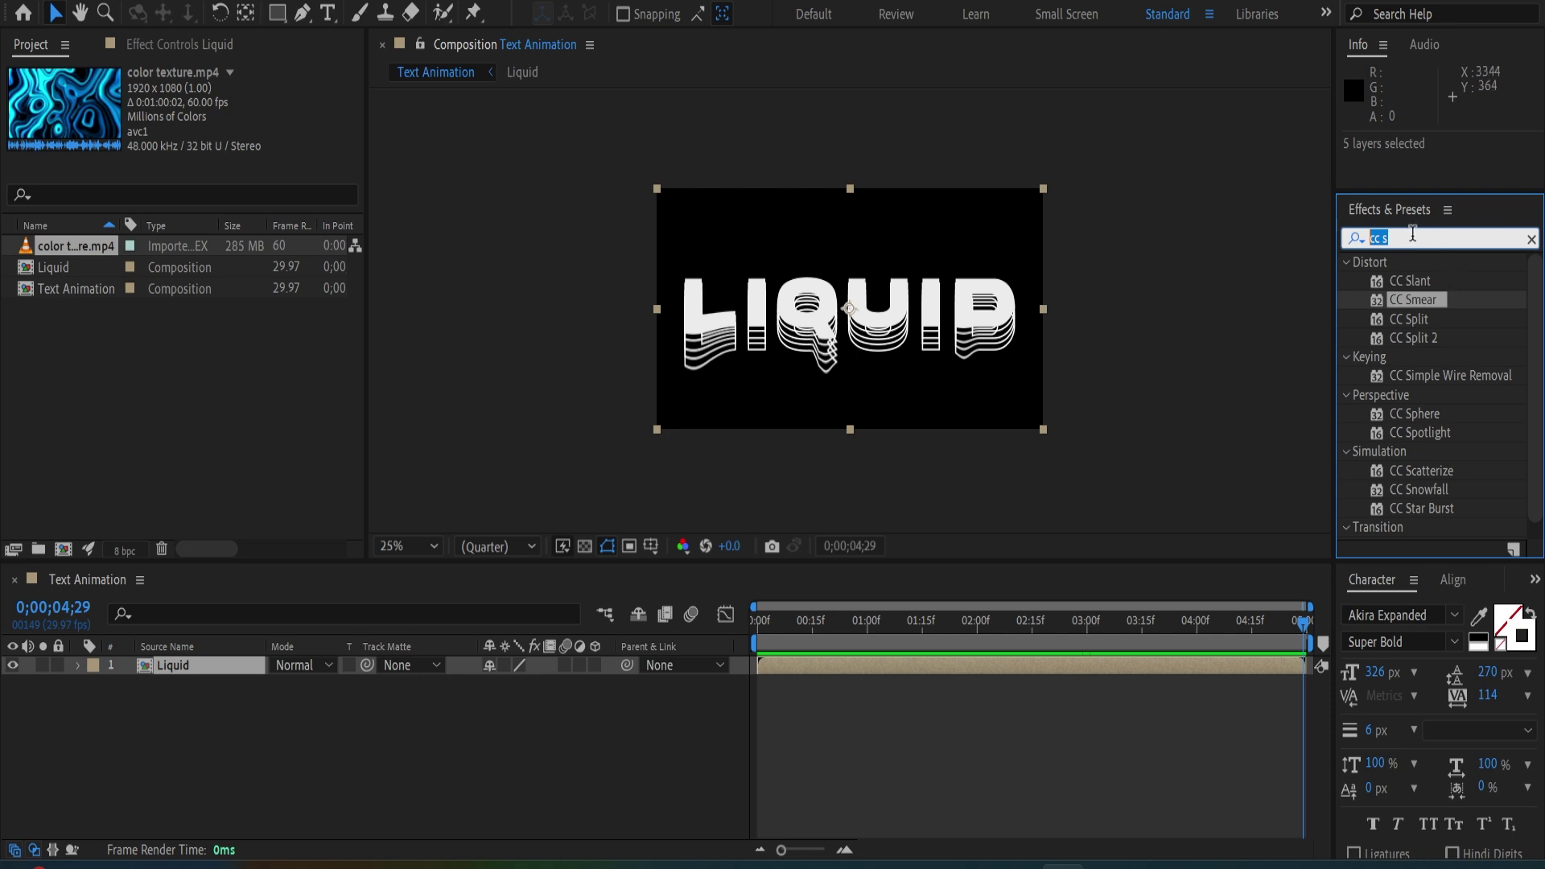
# Apply Deep Glow to the Liquid precomp and lower its Radius to 29.
pyautogui.write('glo')
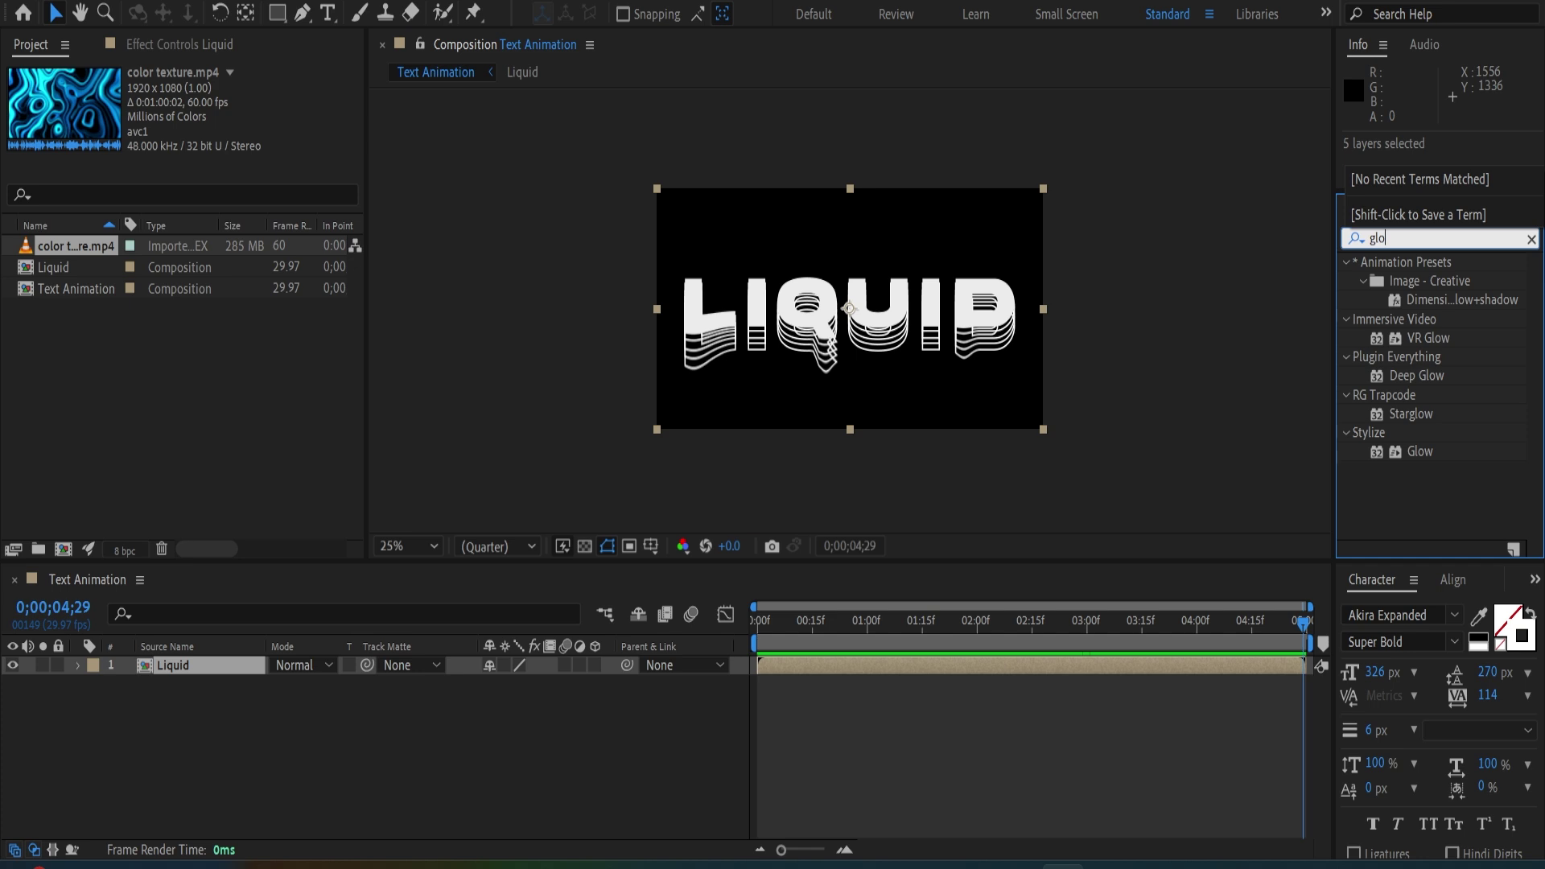
pyautogui.moveTo(1436, 375)
pyautogui.mouseDown()
pyautogui.moveTo(1126, 376)
pyautogui.moveTo(208, 668)
pyautogui.mouseUp()
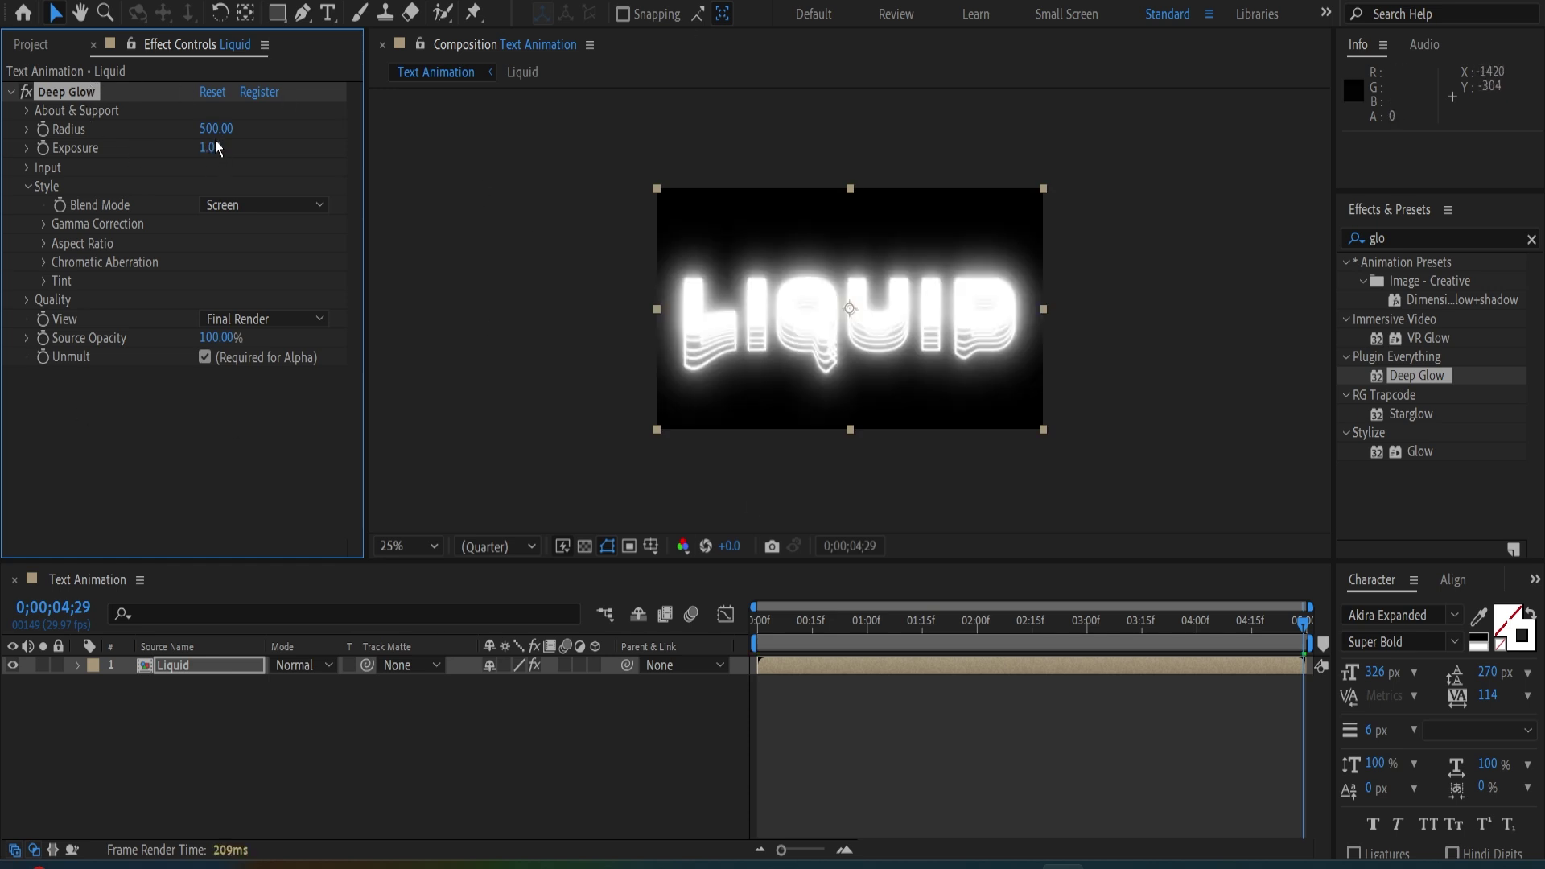
pyautogui.moveTo(216, 128); pyautogui.dragTo(21, 153)
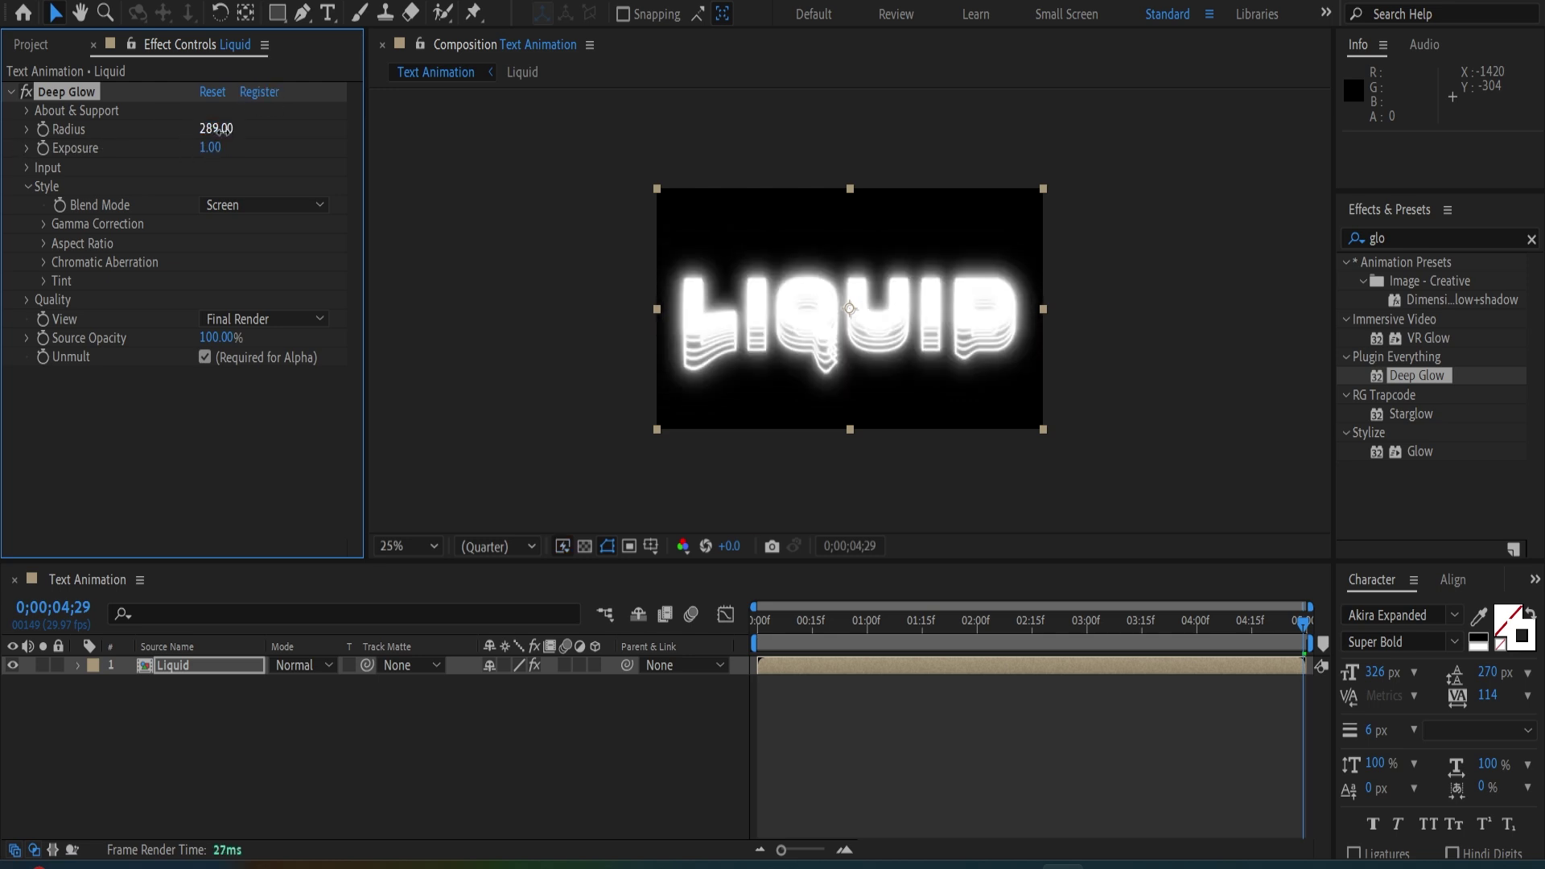
pyautogui.moveTo(214, 129); pyautogui.dragTo(39, 143)
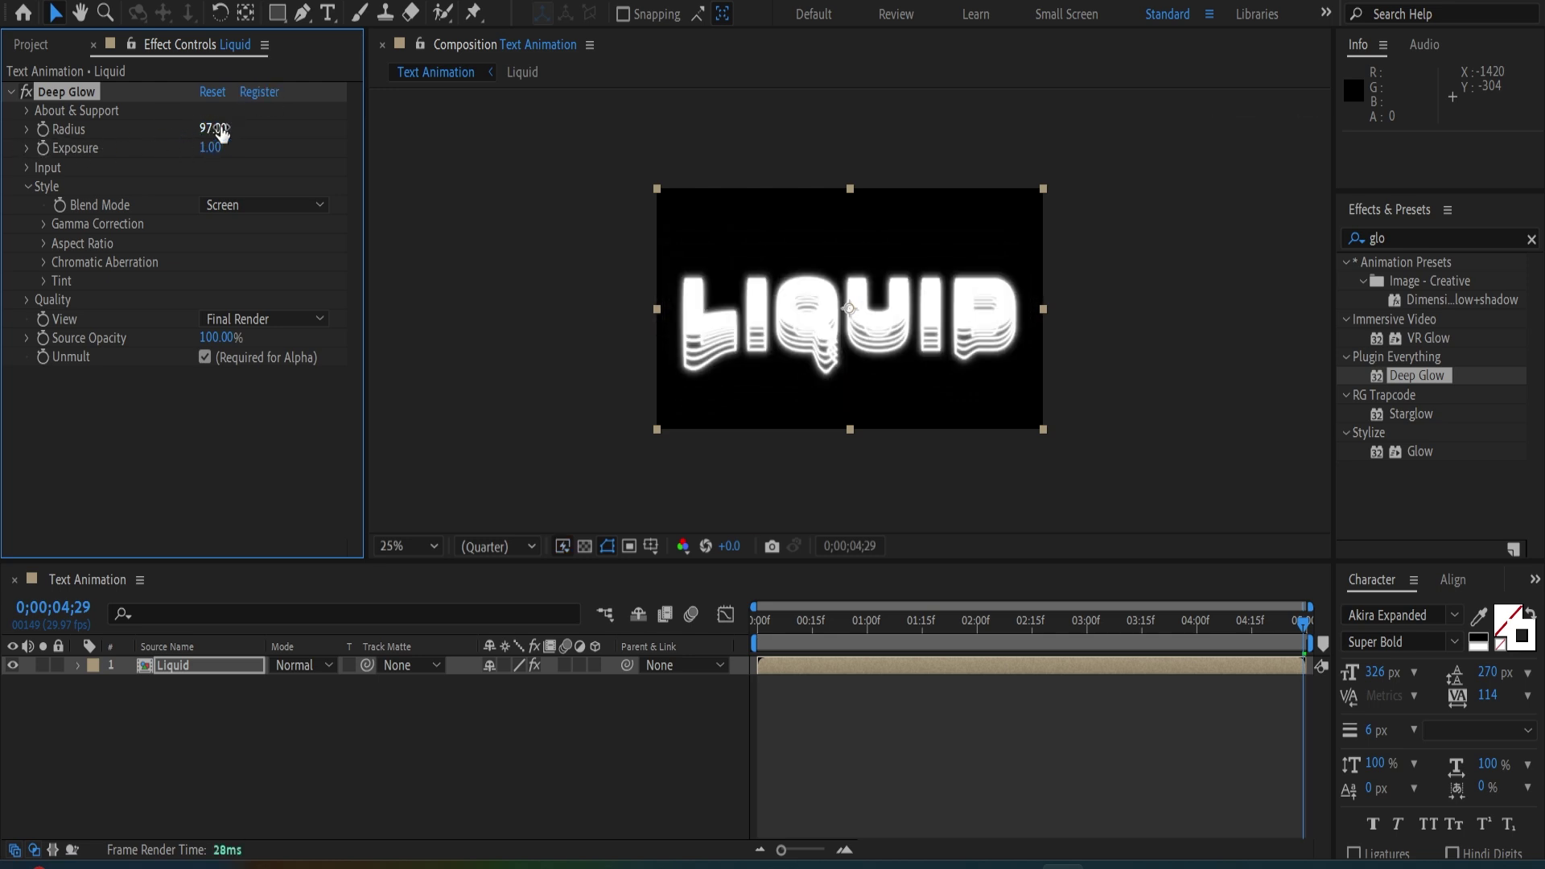
pyautogui.moveTo(207, 129)
pyautogui.mouseDown()
pyautogui.moveTo(130, 144)
pyautogui.moveTo(163, 148)
pyautogui.mouseUp()
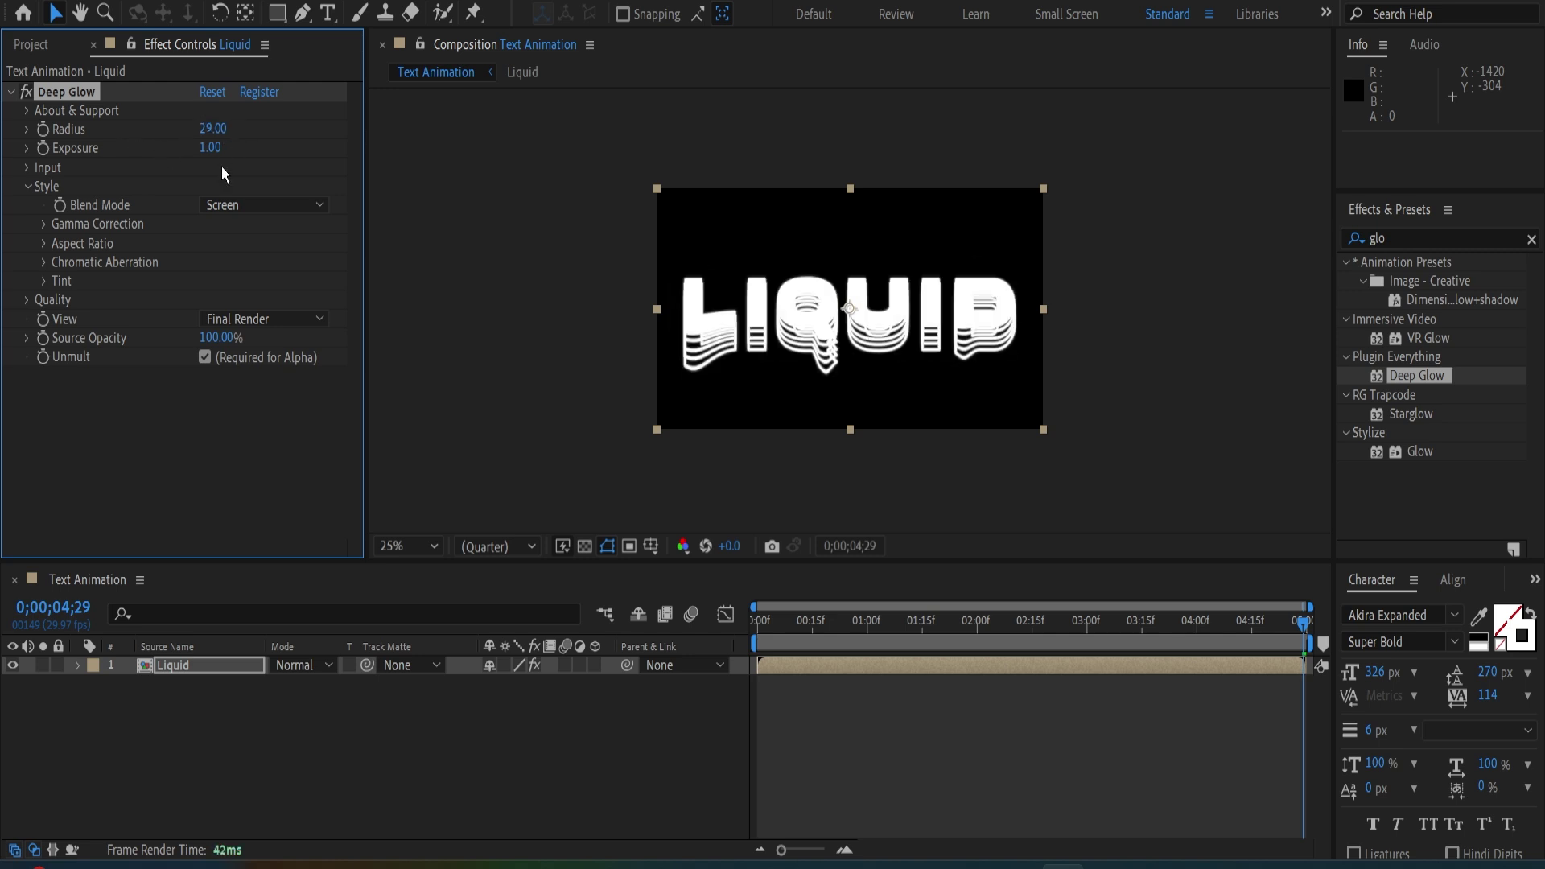
# Raise the Deep Glow Exposure to 1.35 and the Threshold to 189%.
pyautogui.moveTo(210, 148); pyautogui.dragTo(253, 158)
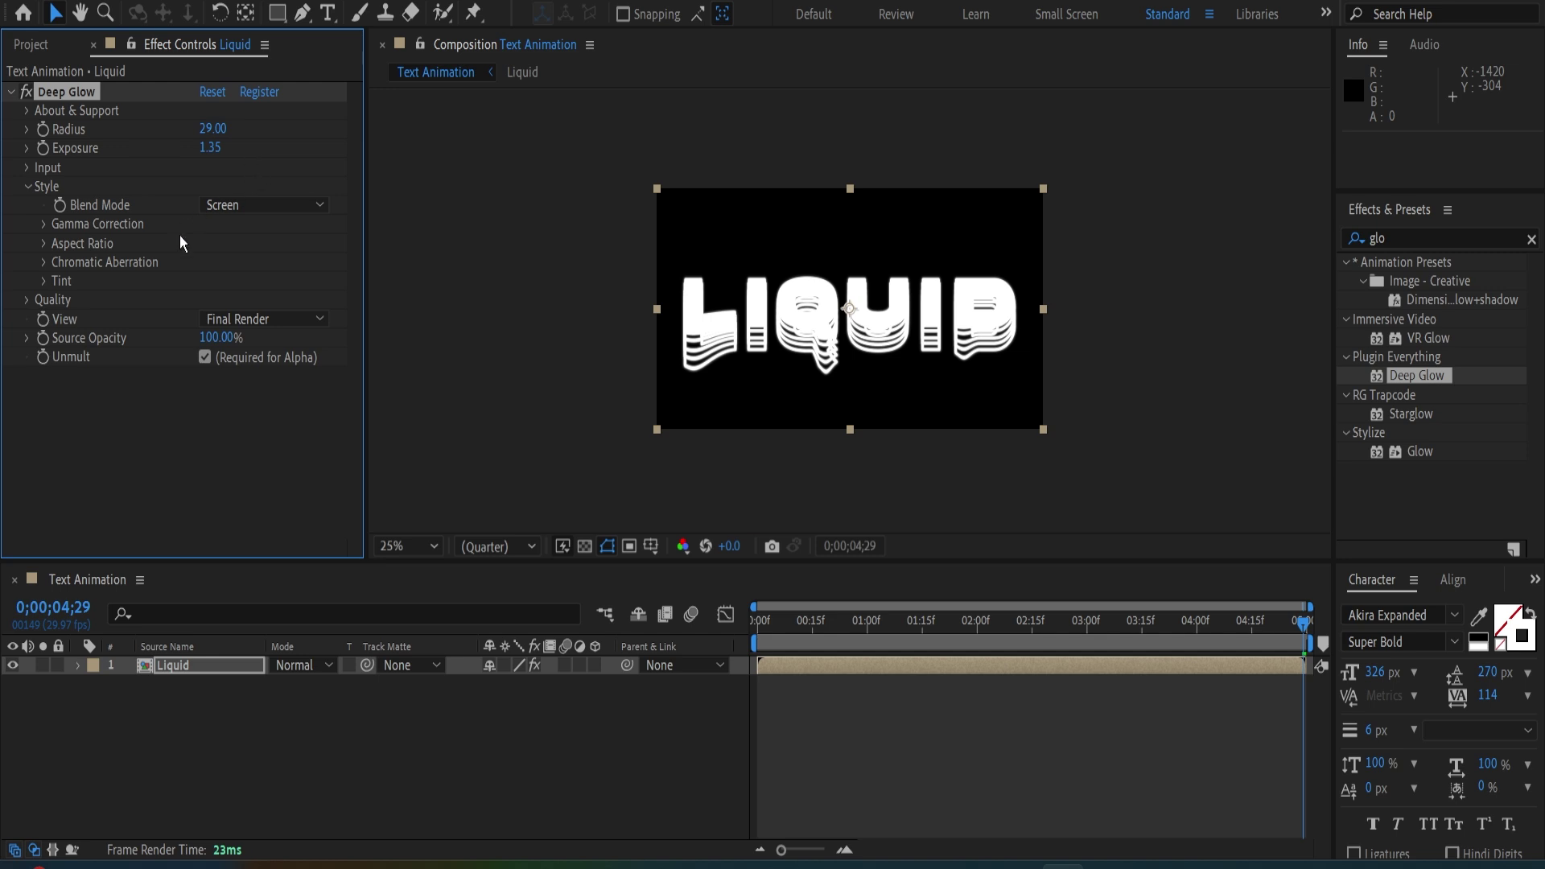
pyautogui.click(27, 168)
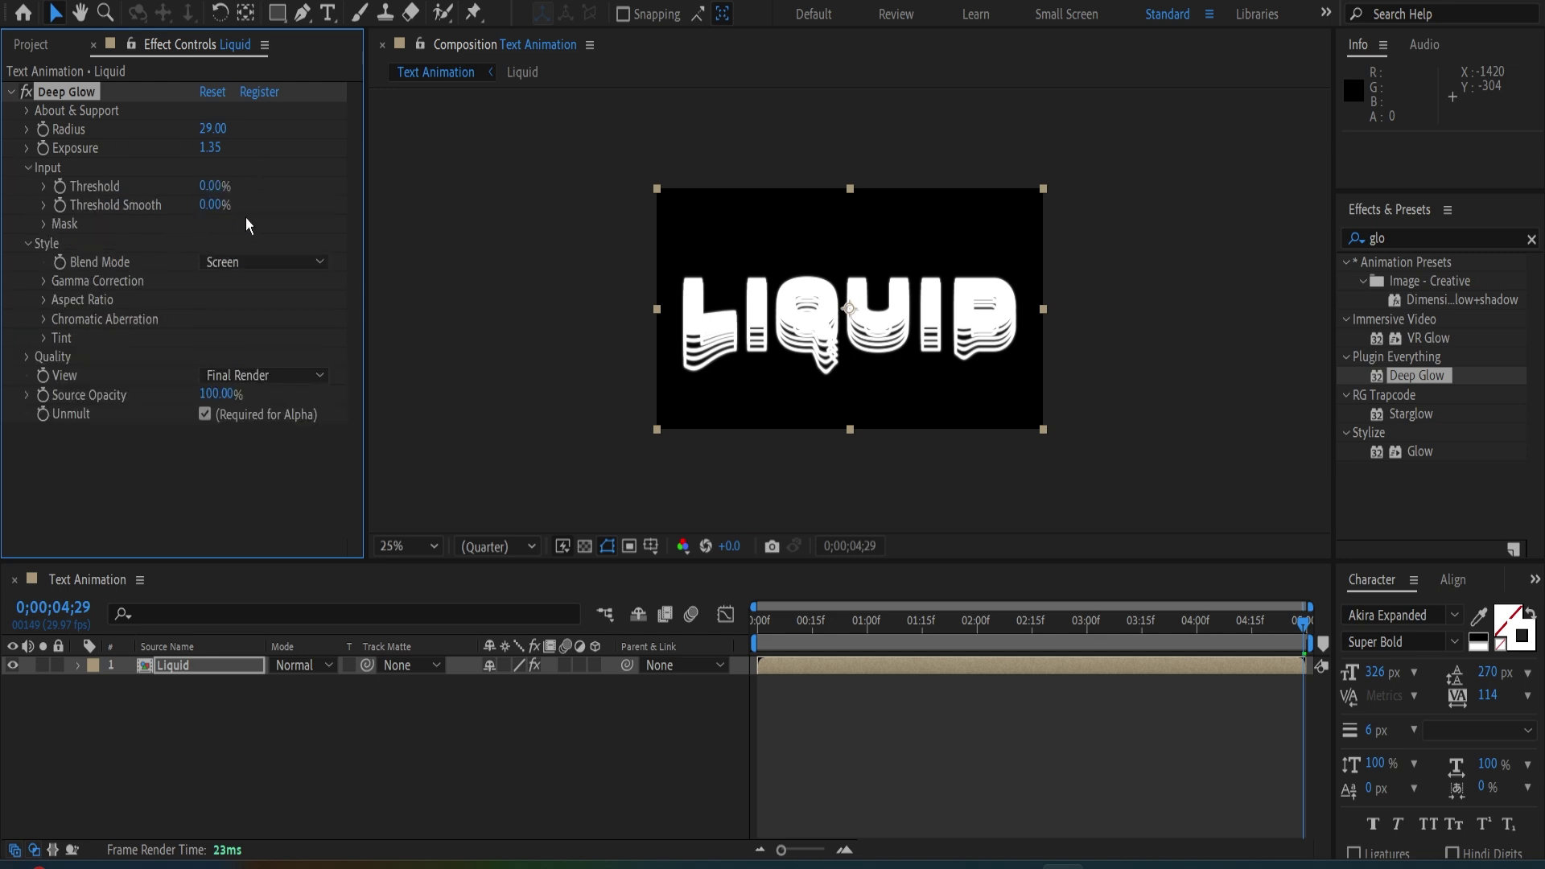
pyautogui.moveTo(211, 186); pyautogui.dragTo(344, 193)
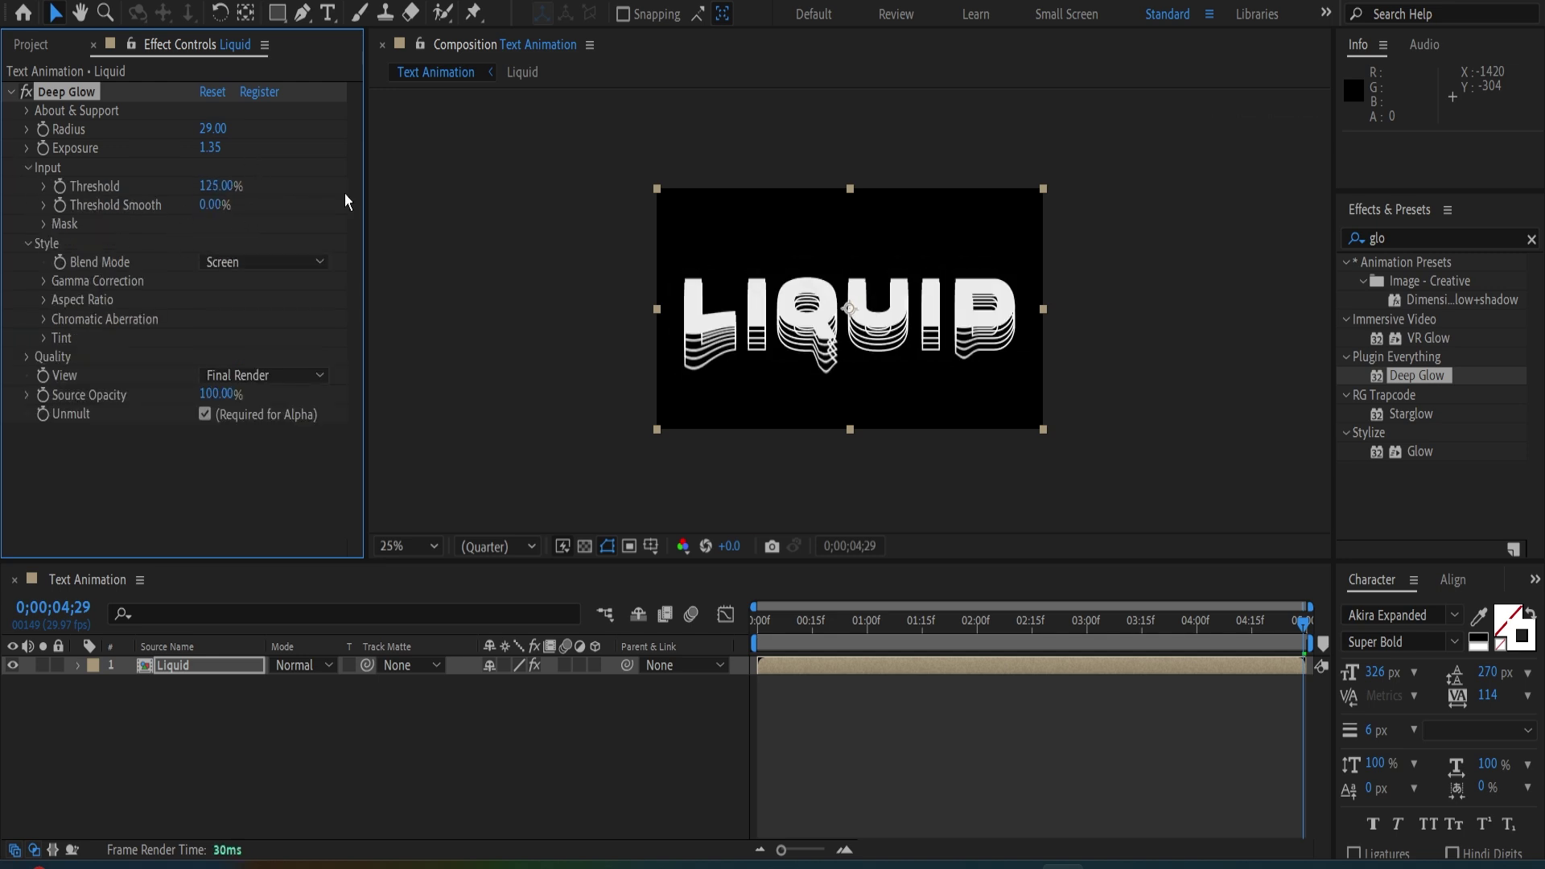
pyautogui.click(225, 187)
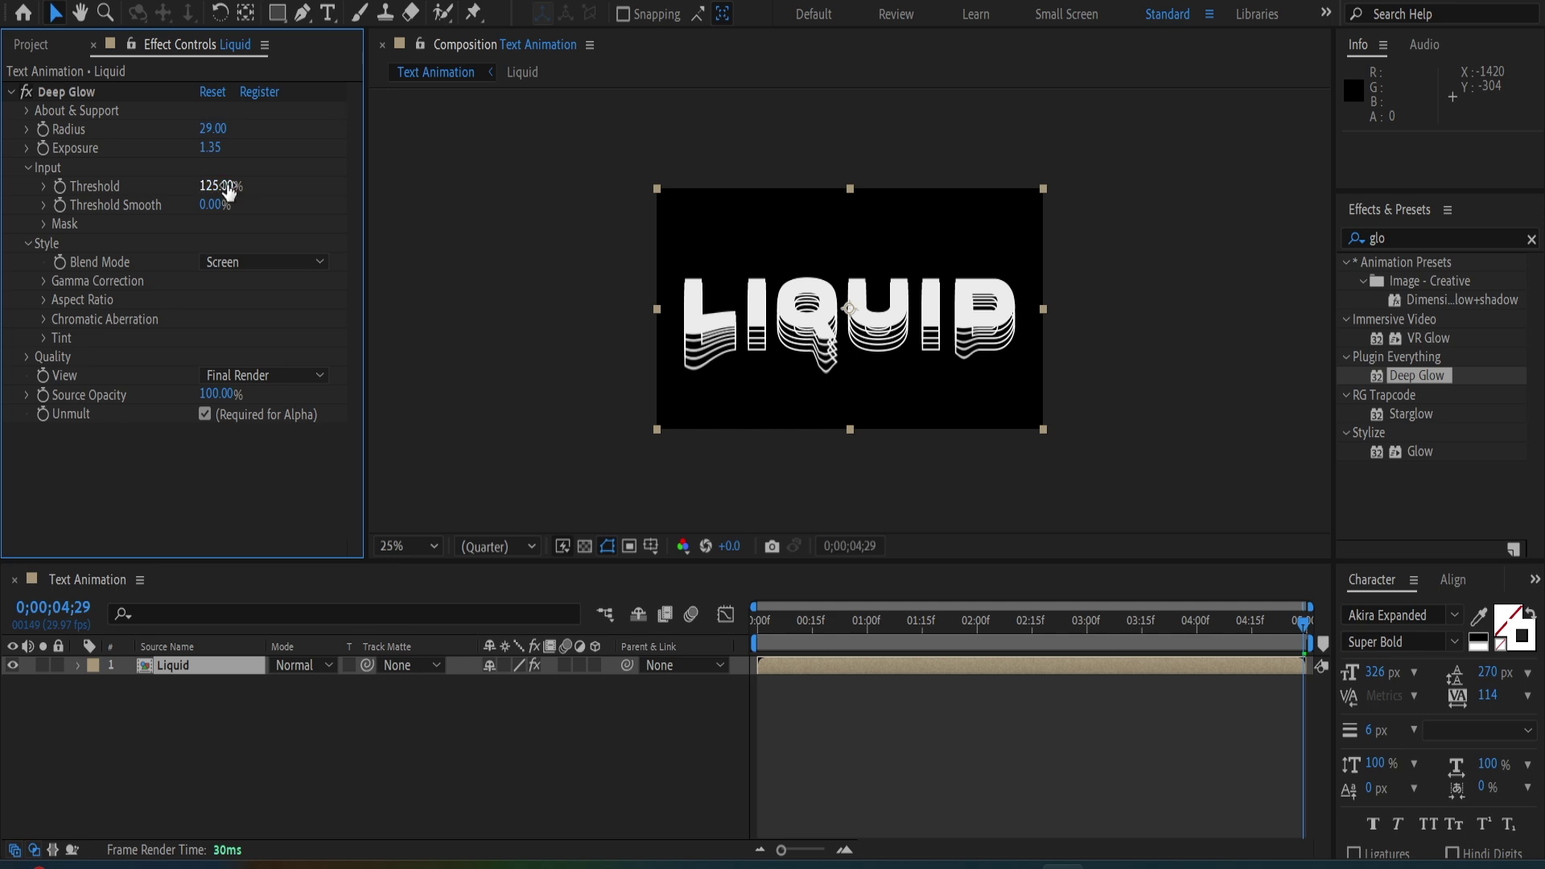
pyautogui.moveTo(228, 191)
pyautogui.mouseDown()
pyautogui.moveTo(339, 193)
pyautogui.moveTo(296, 207)
pyautogui.moveTo(346, 209)
pyautogui.mouseUp()
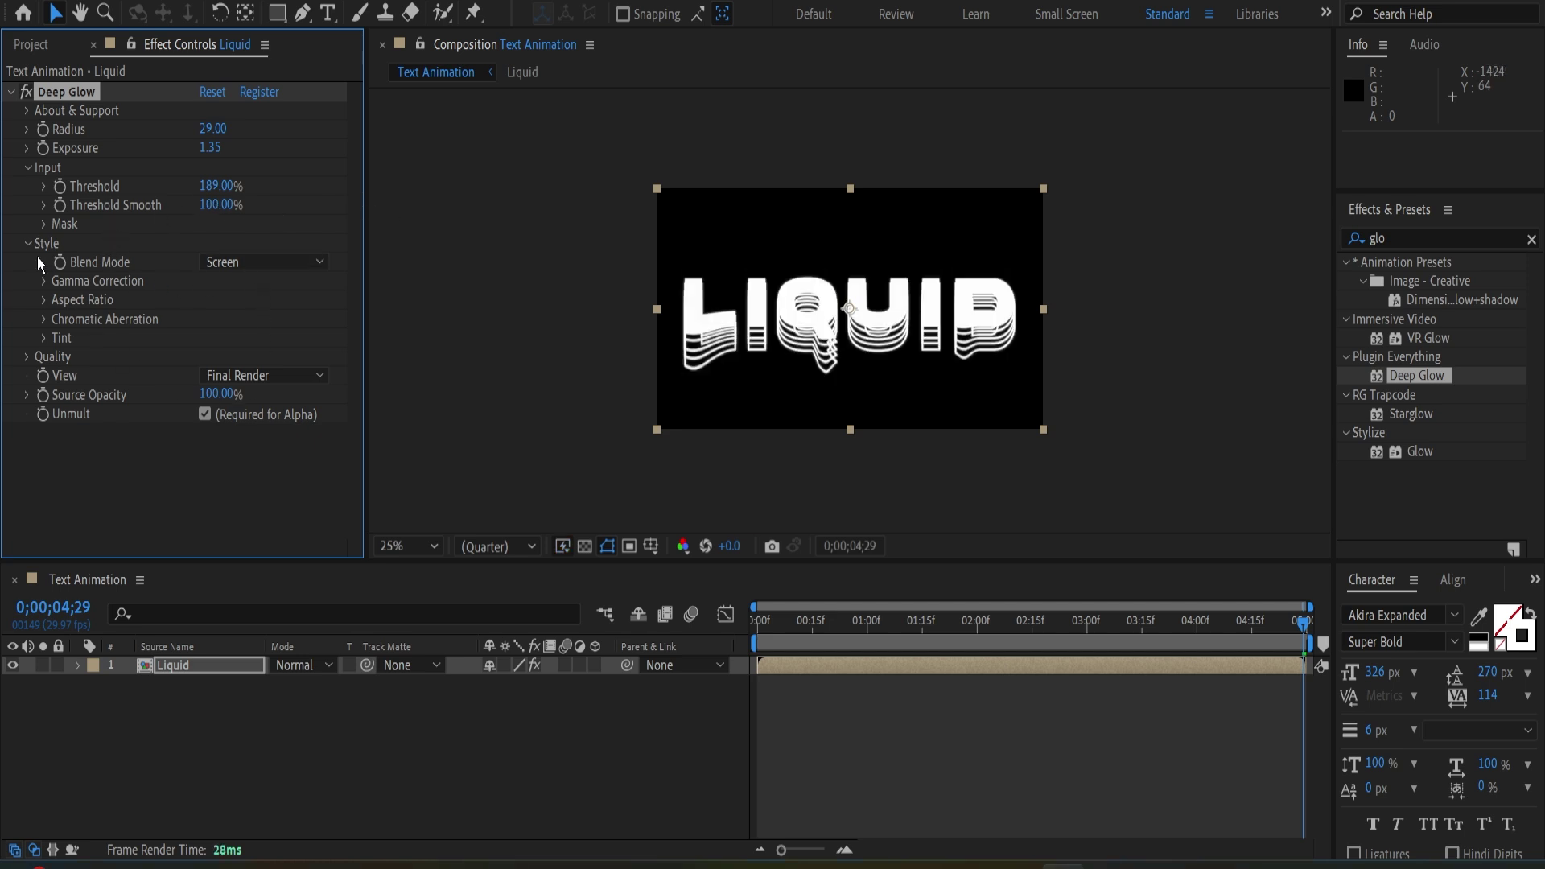
# Set the Deep Glow Aspect Ratio to 1.74 and return to the animation's start.
pyautogui.click(42, 301)
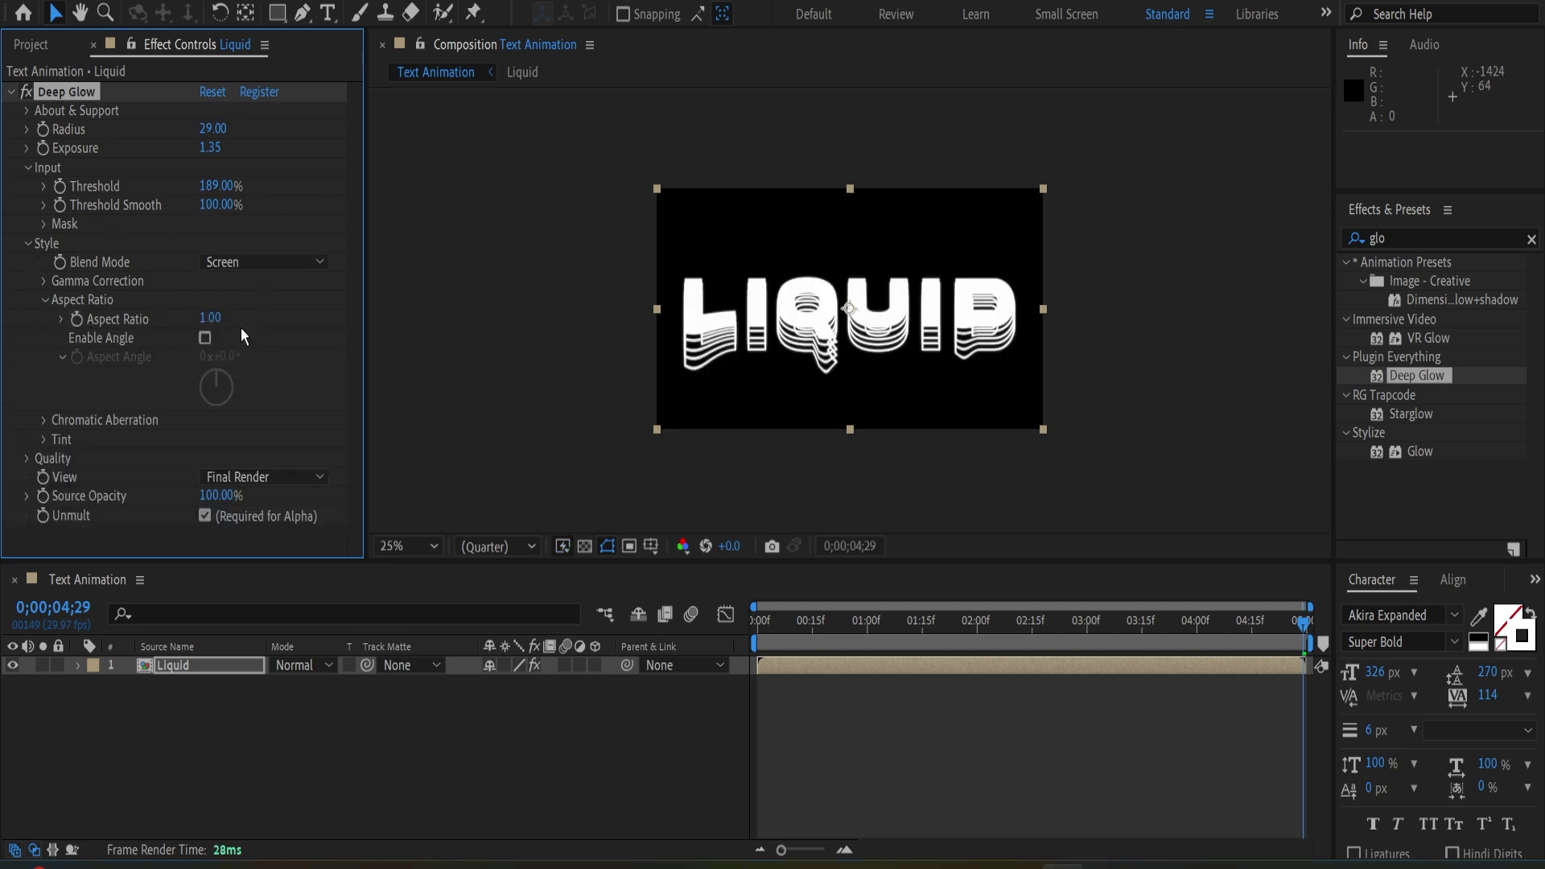
pyautogui.moveTo(212, 320); pyautogui.dragTo(209, 328)
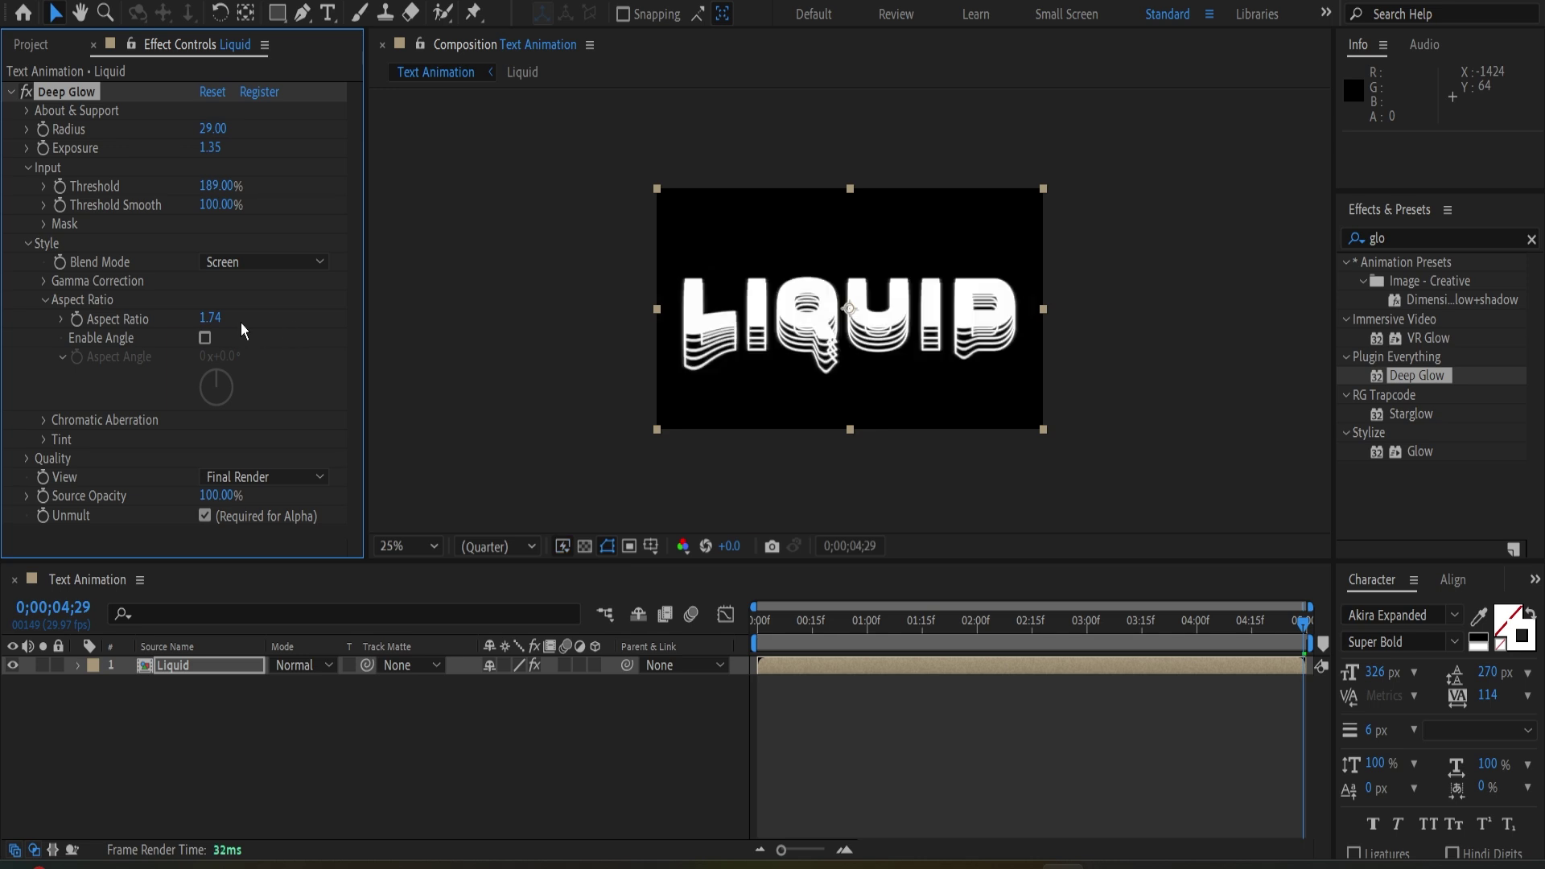
pyautogui.click(45, 300)
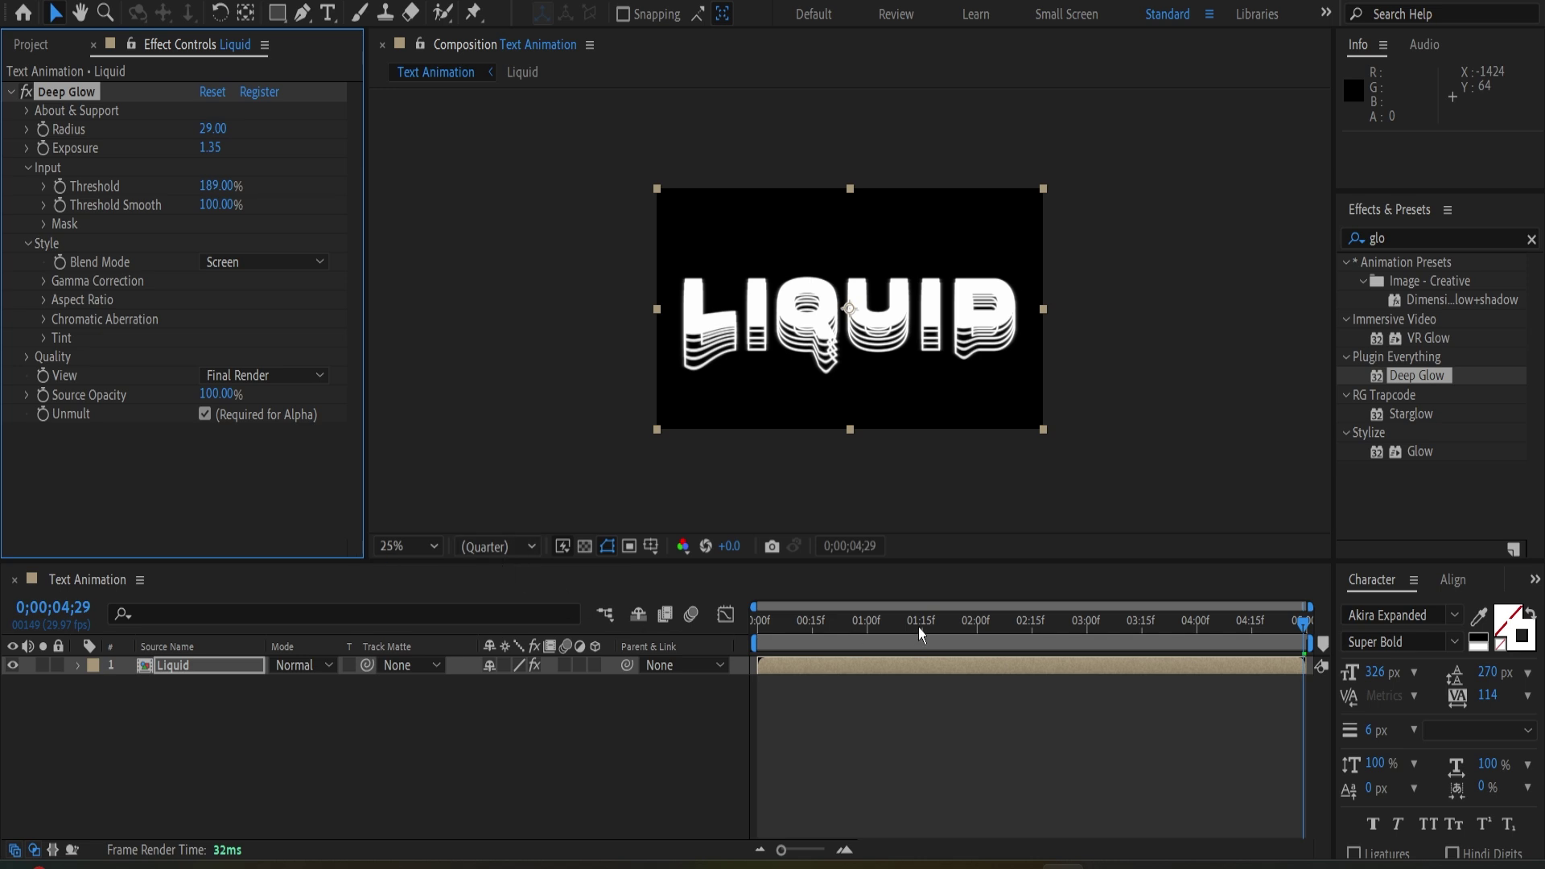
pyautogui.moveTo(828, 616); pyautogui.dragTo(636, 610)
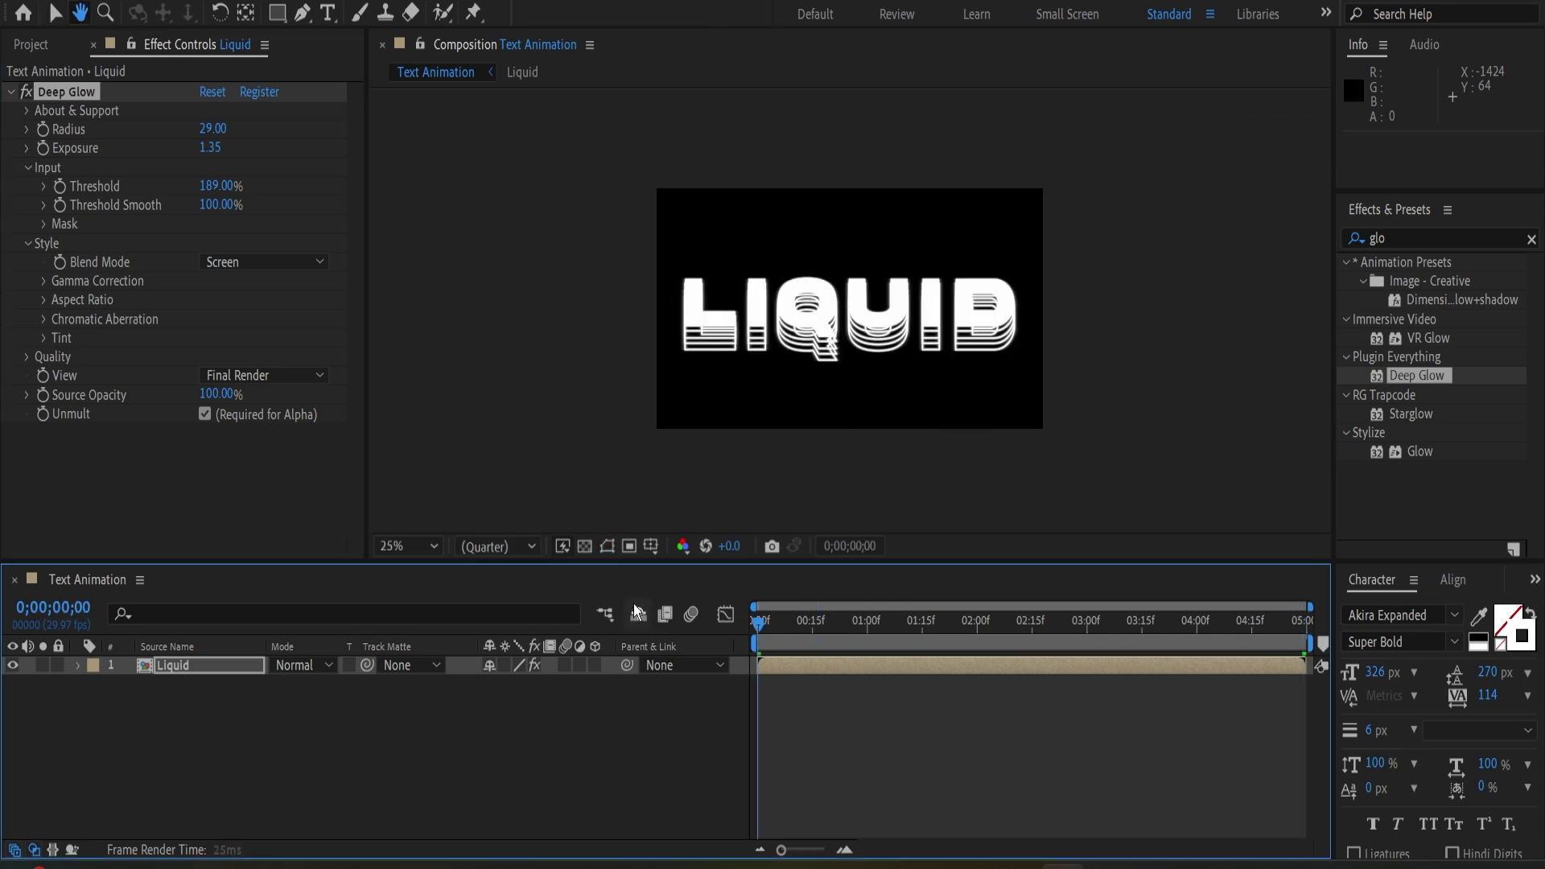
# Play the Text Animation preview from frame 0 to watch LIQUID's glowing drips form.
pyautogui.press('space')
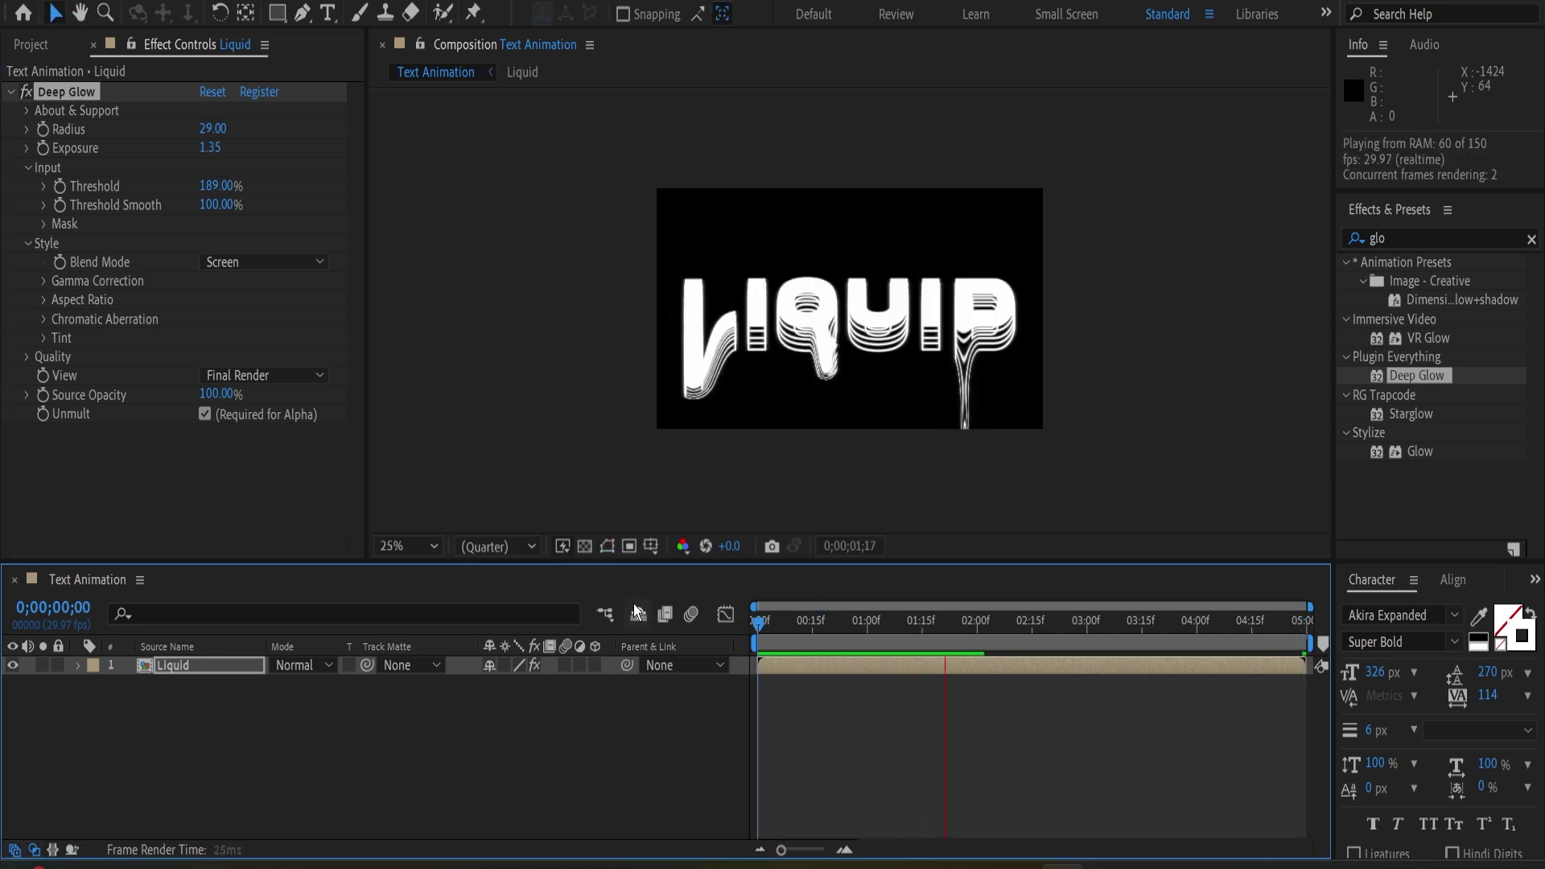